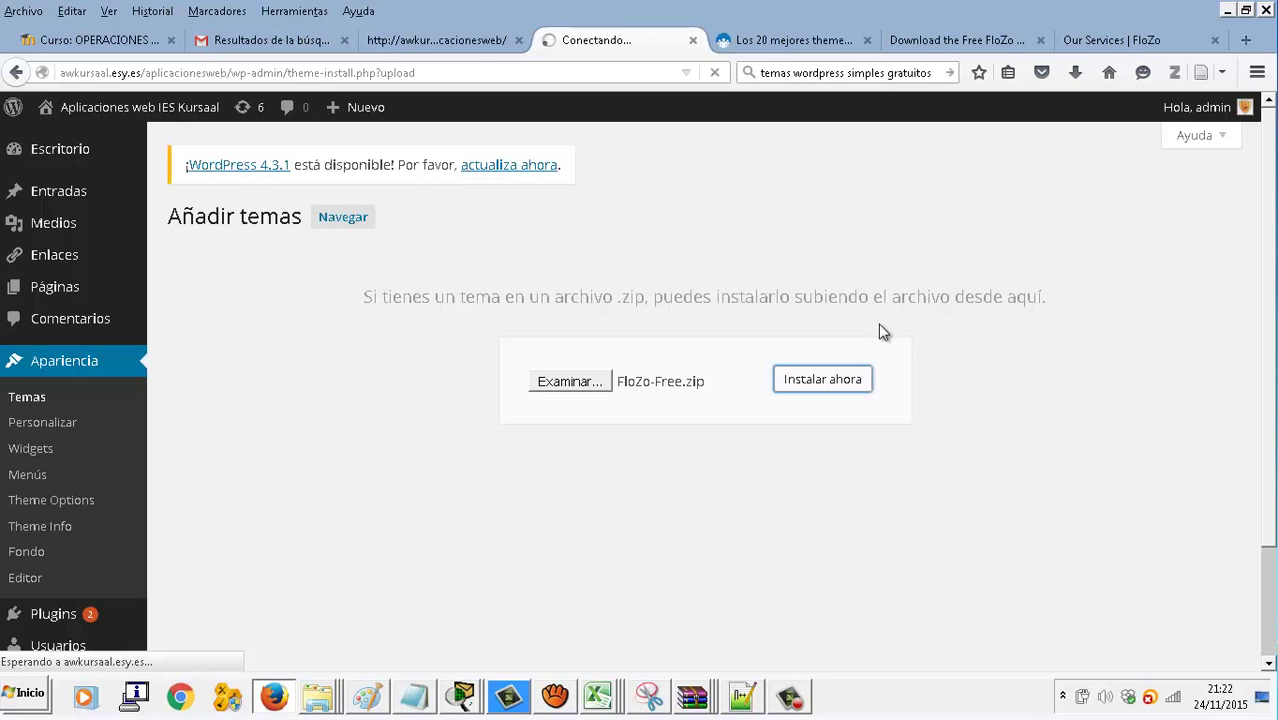
# Compare the FloZo demo page with the live site, then reread the install failure about the missing style.css
pyautogui.click(1090, 45)
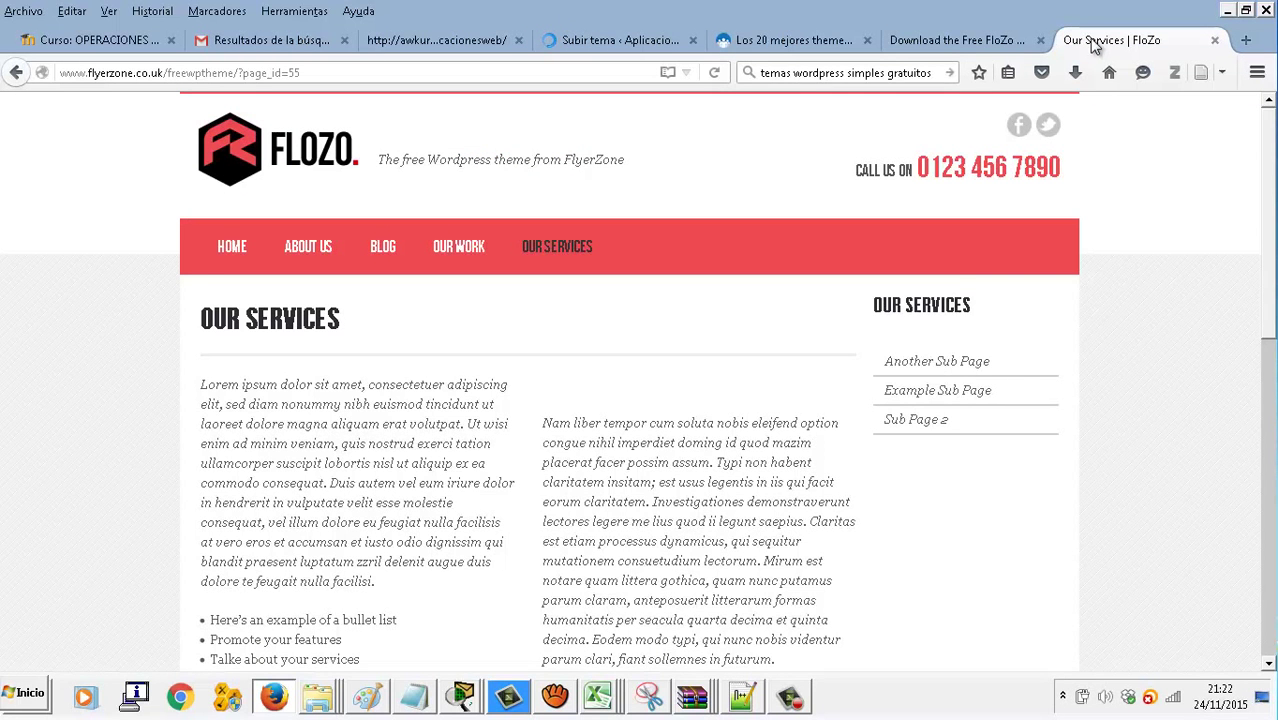
pyautogui.scroll(-8, 735, 422)
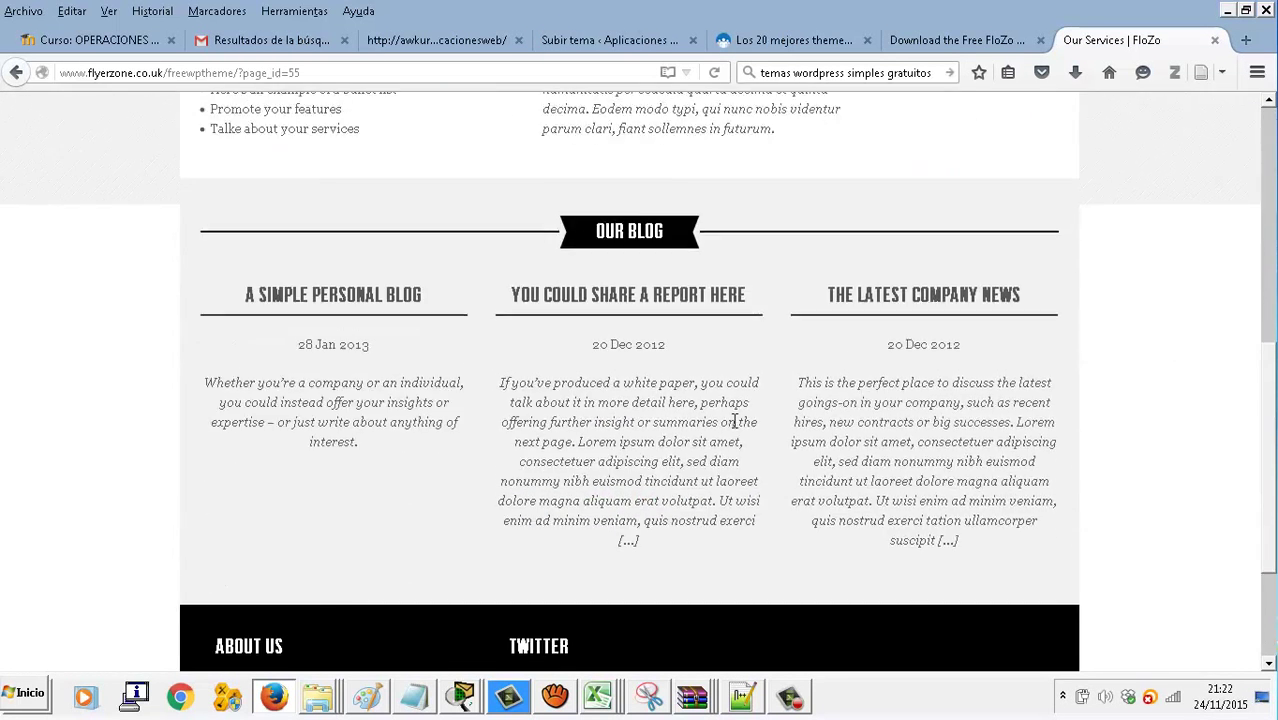
pyautogui.scroll(8, 734, 422)
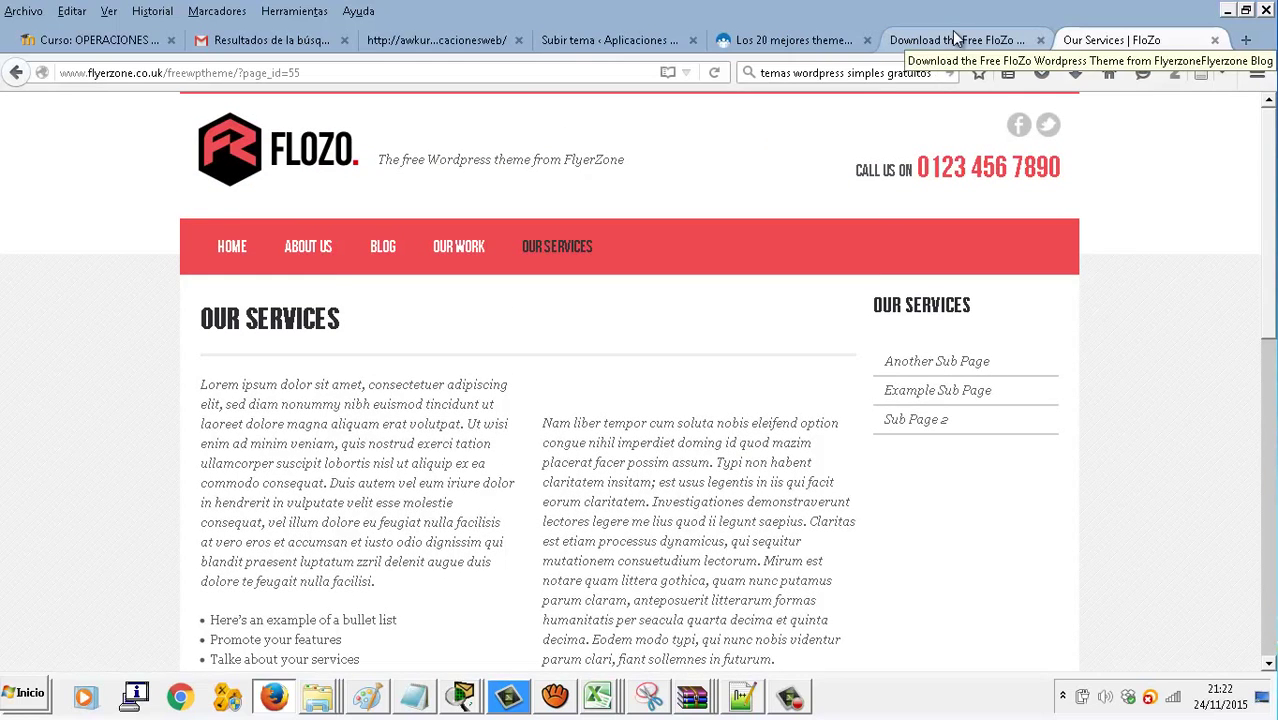
pyautogui.click(464, 44)
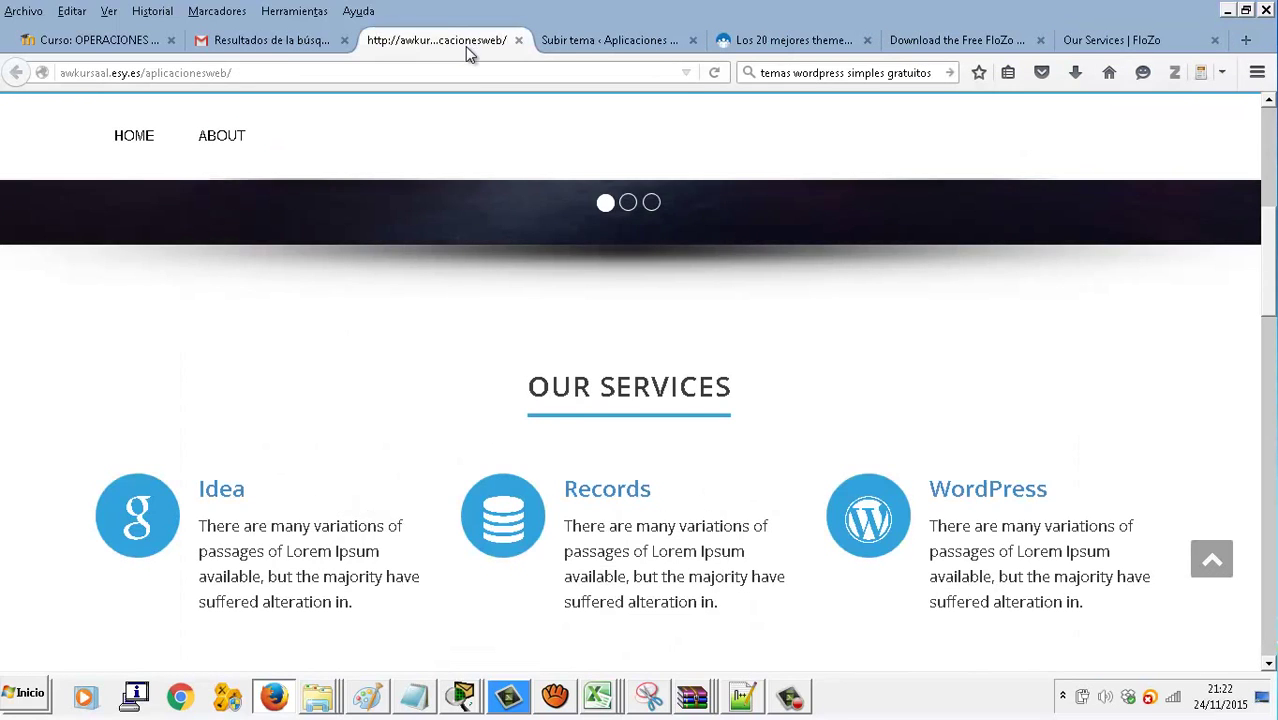
pyautogui.click(580, 42)
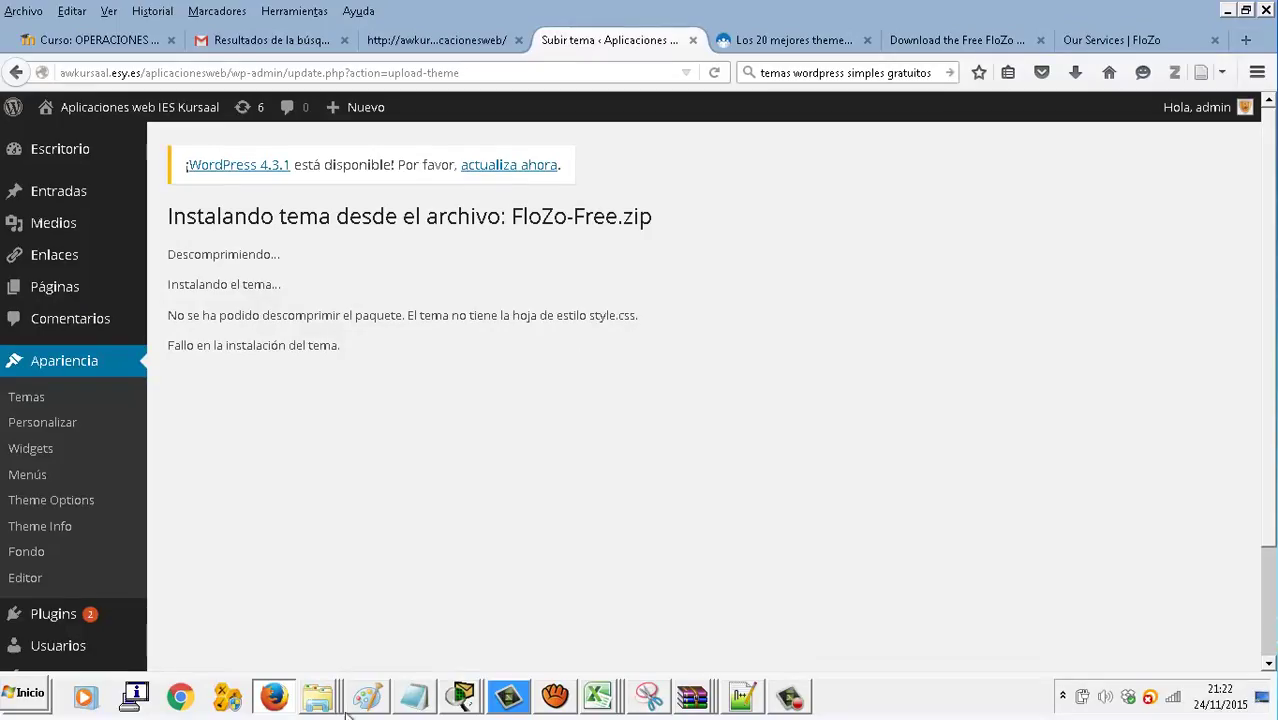
pyautogui.rightClick(318, 697)
# In the temaswordpressgratis folder, extract FloZo-Free.zip here with Extraer aquí
pyautogui.click(327, 605)
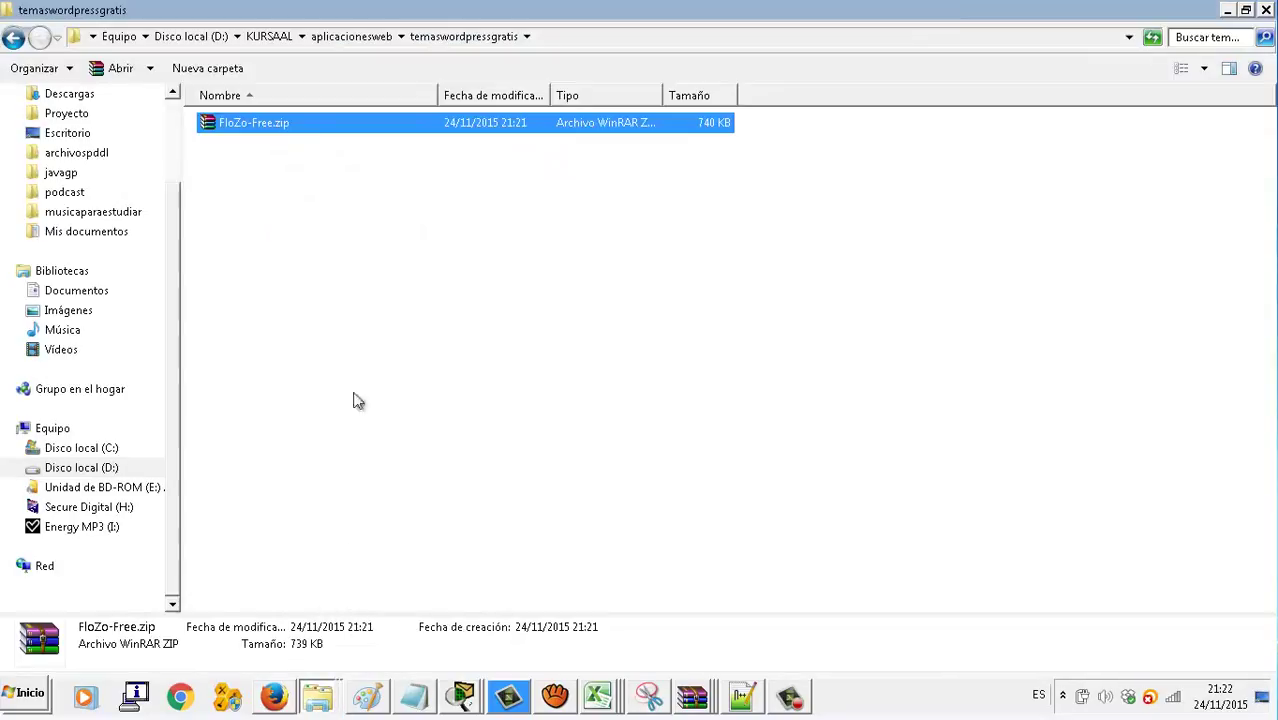
pyautogui.rightClick(312, 130)
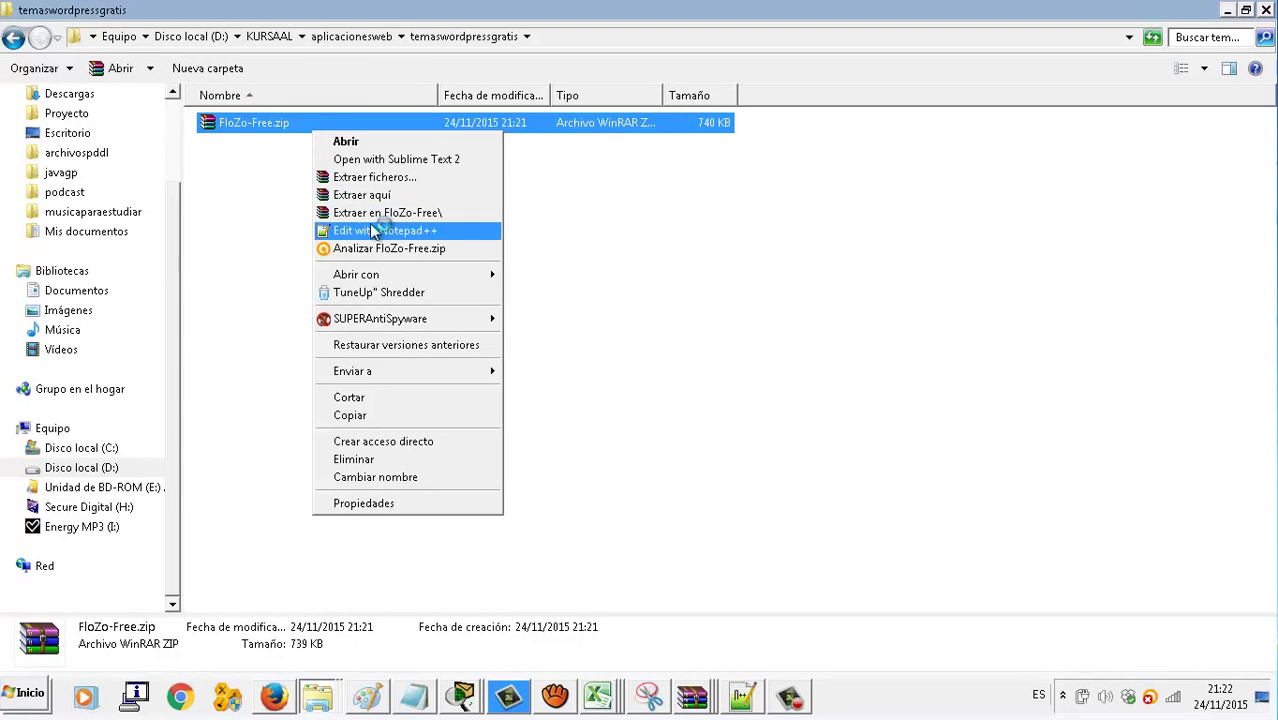
pyautogui.click(370, 223)
pyautogui.click(271, 134)
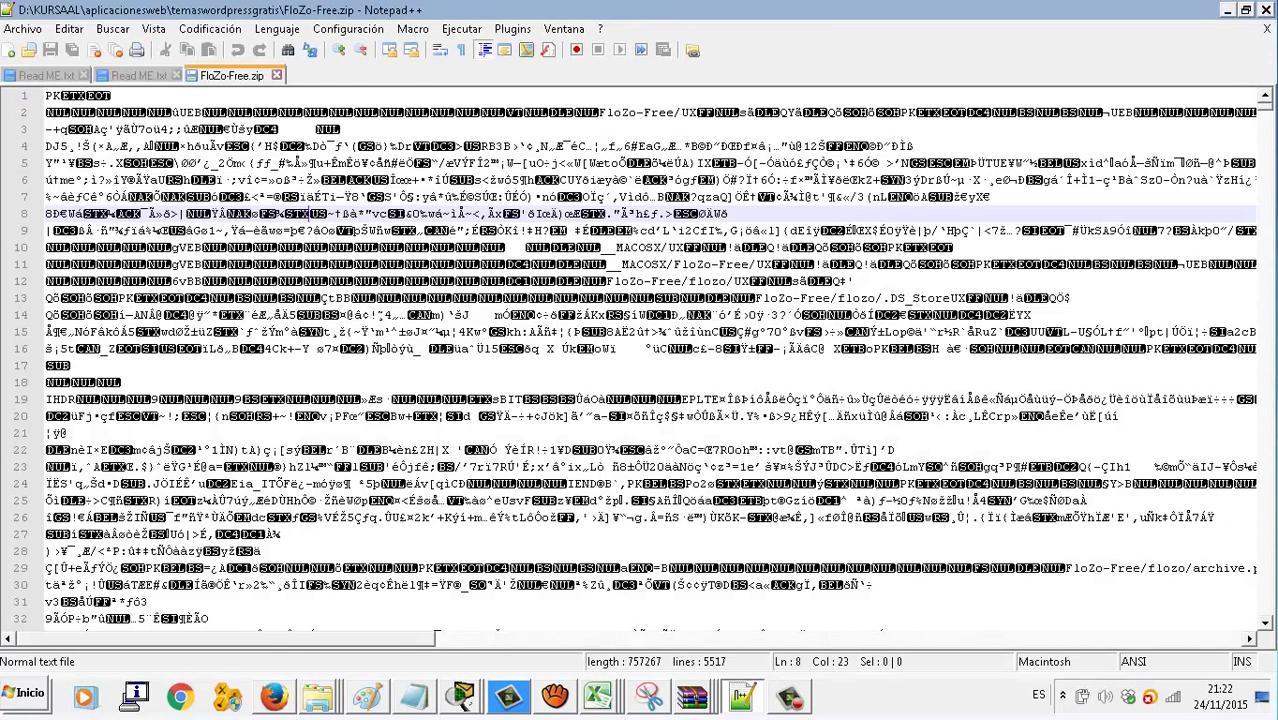
pyautogui.click(1266, 9)
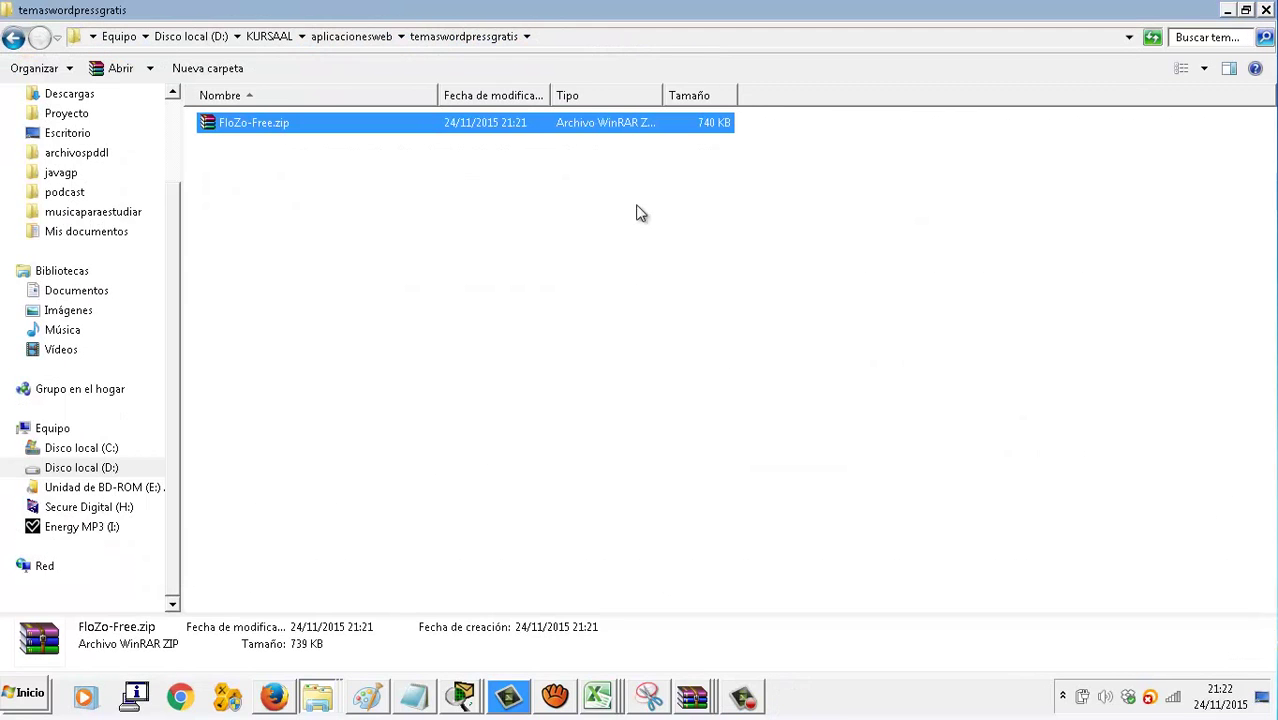
pyautogui.rightClick(243, 126)
pyautogui.click(272, 189)
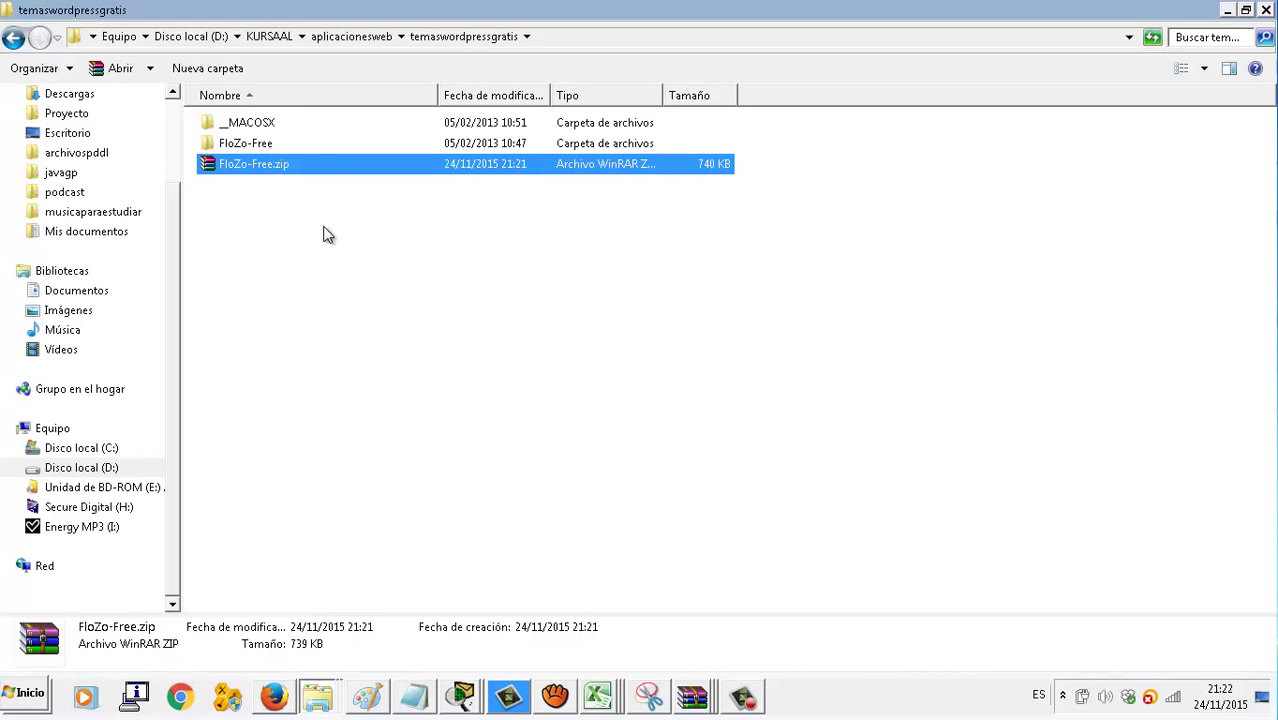
# Read flozo-instructions.txt inside FloZo-Free, then open the inner flozo theme folder
pyautogui.doubleClick(274, 146)
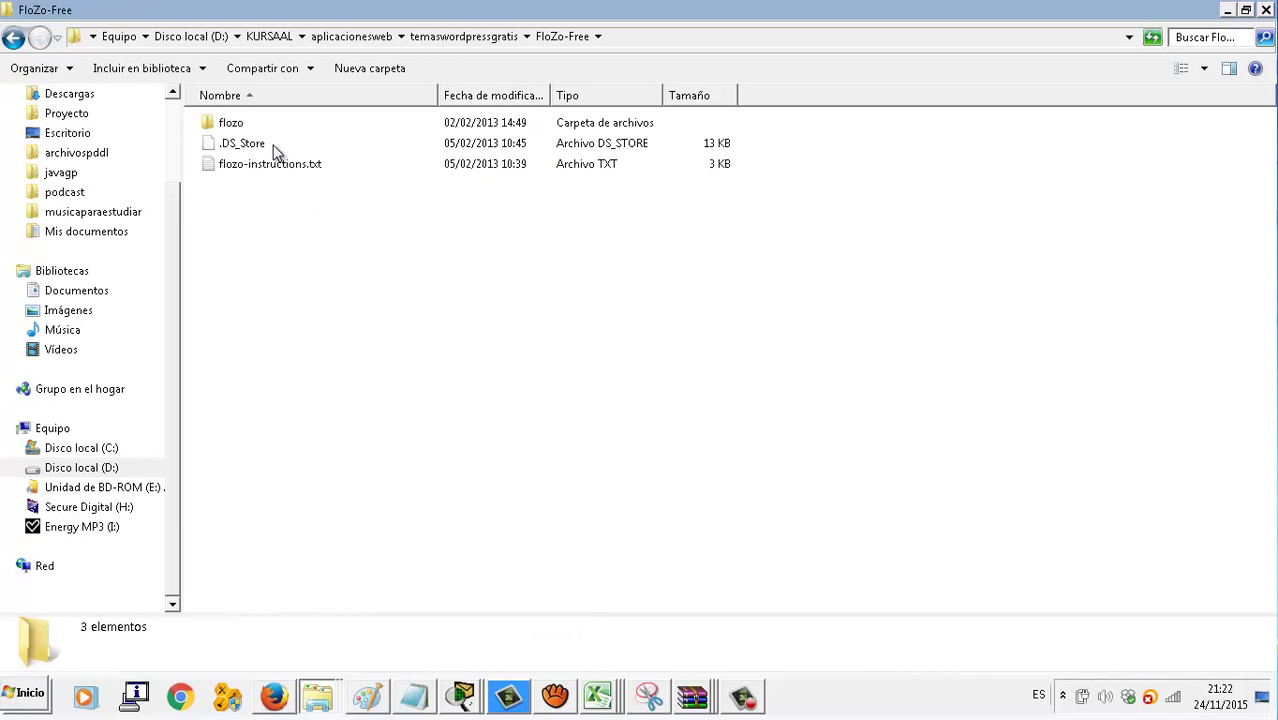
pyautogui.doubleClick(280, 165)
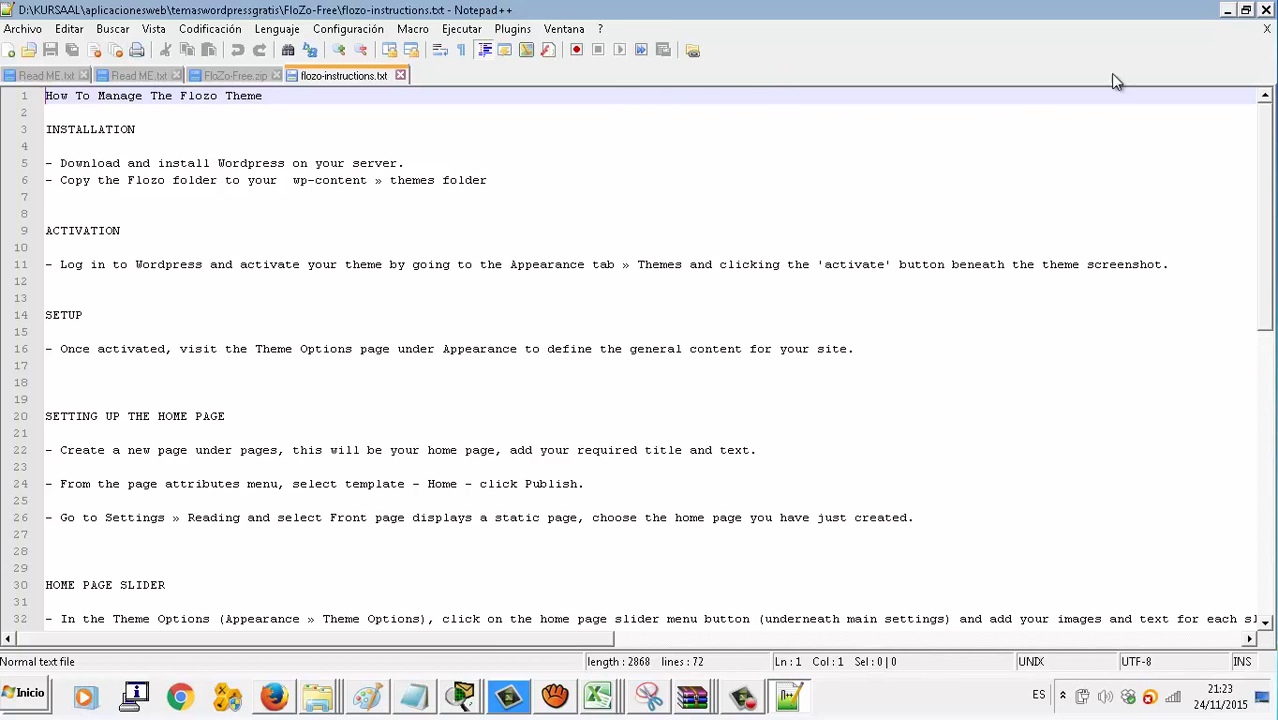
pyautogui.click(1227, 10)
pyautogui.click(238, 125)
pyautogui.doubleClick(238, 125)
pyautogui.scroll(-2, 390, 265)
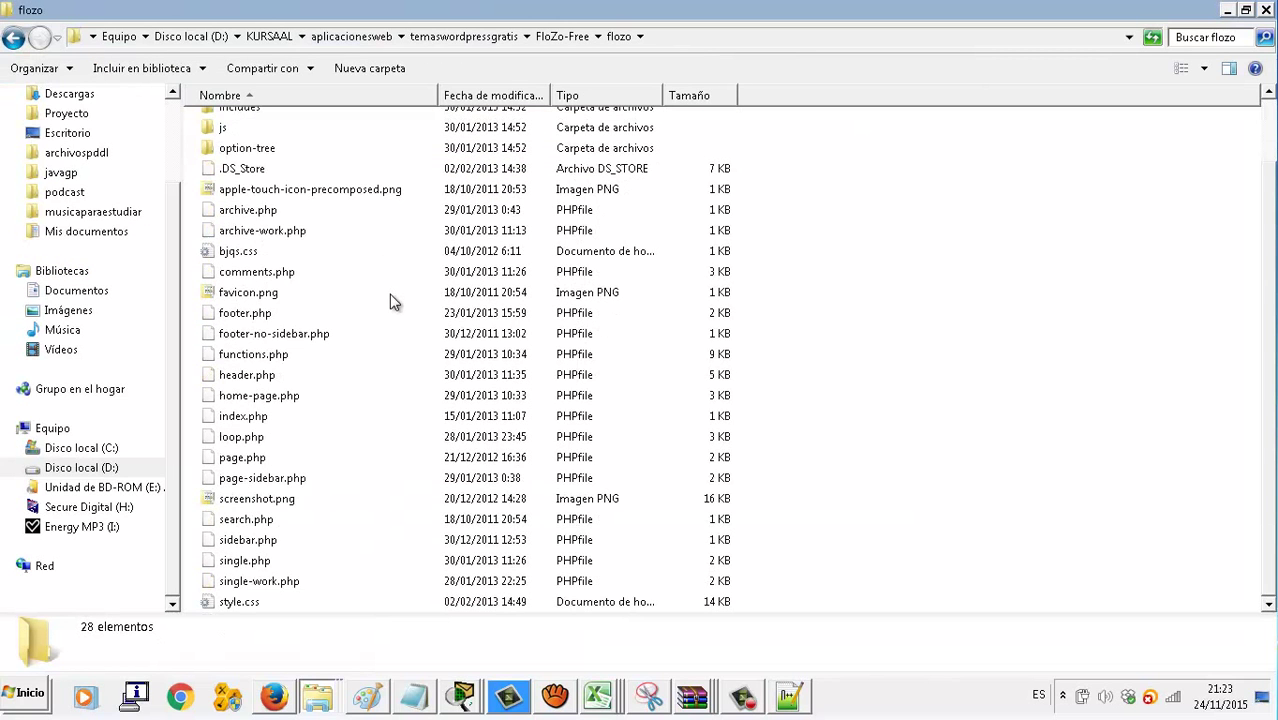
pyautogui.scroll(2, 392, 302)
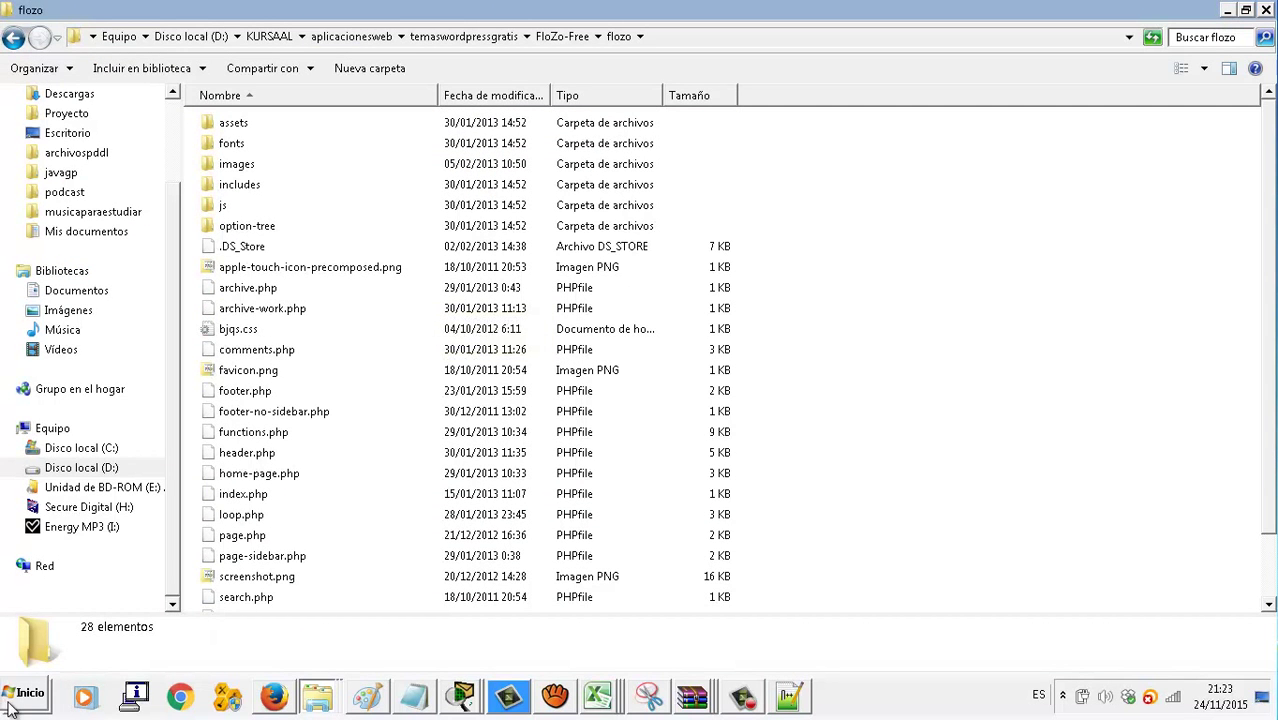
pyautogui.click(12, 704)
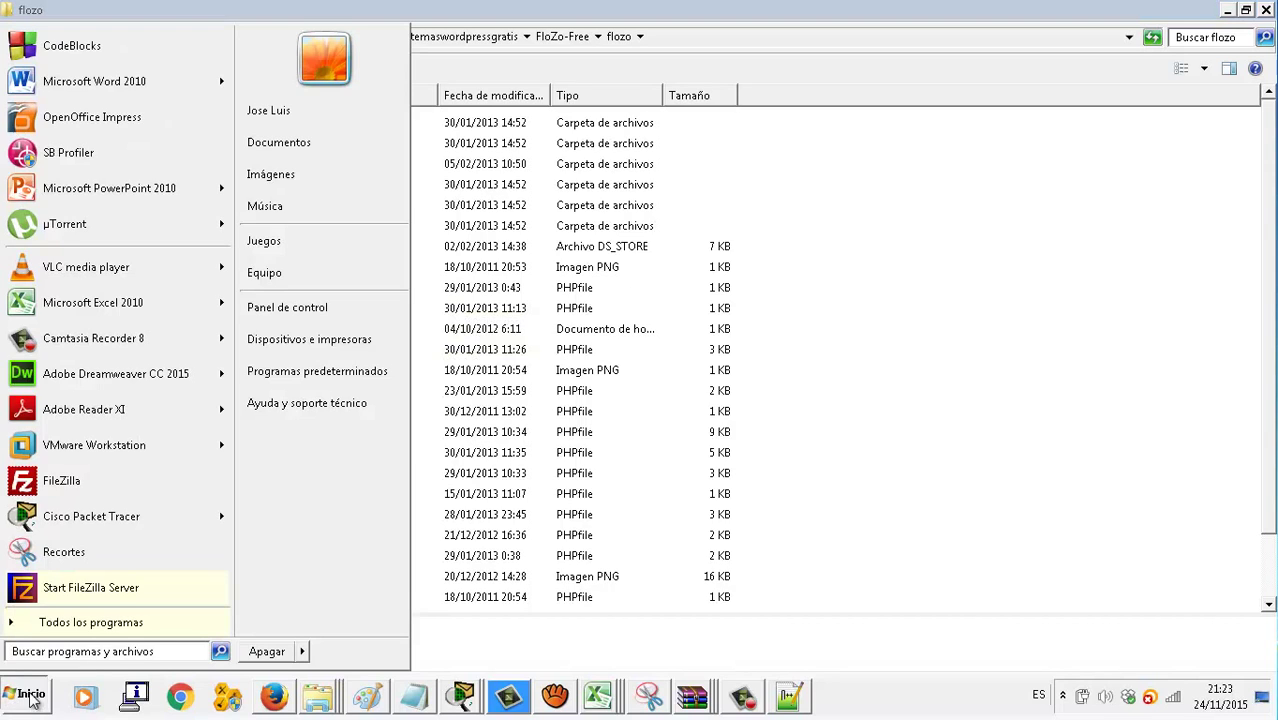
# Search the Start menu for 'filezilla' and launch FileZilla
pyautogui.write('filezilla')
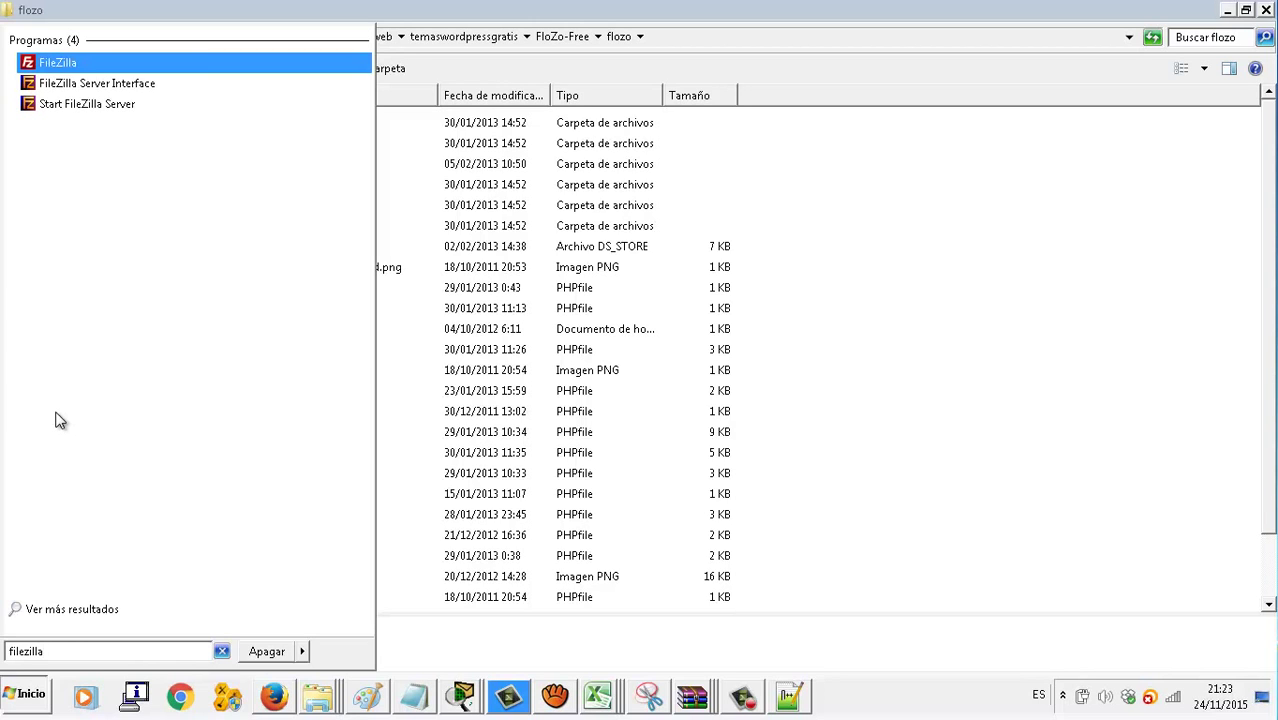
pyautogui.click(34, 63)
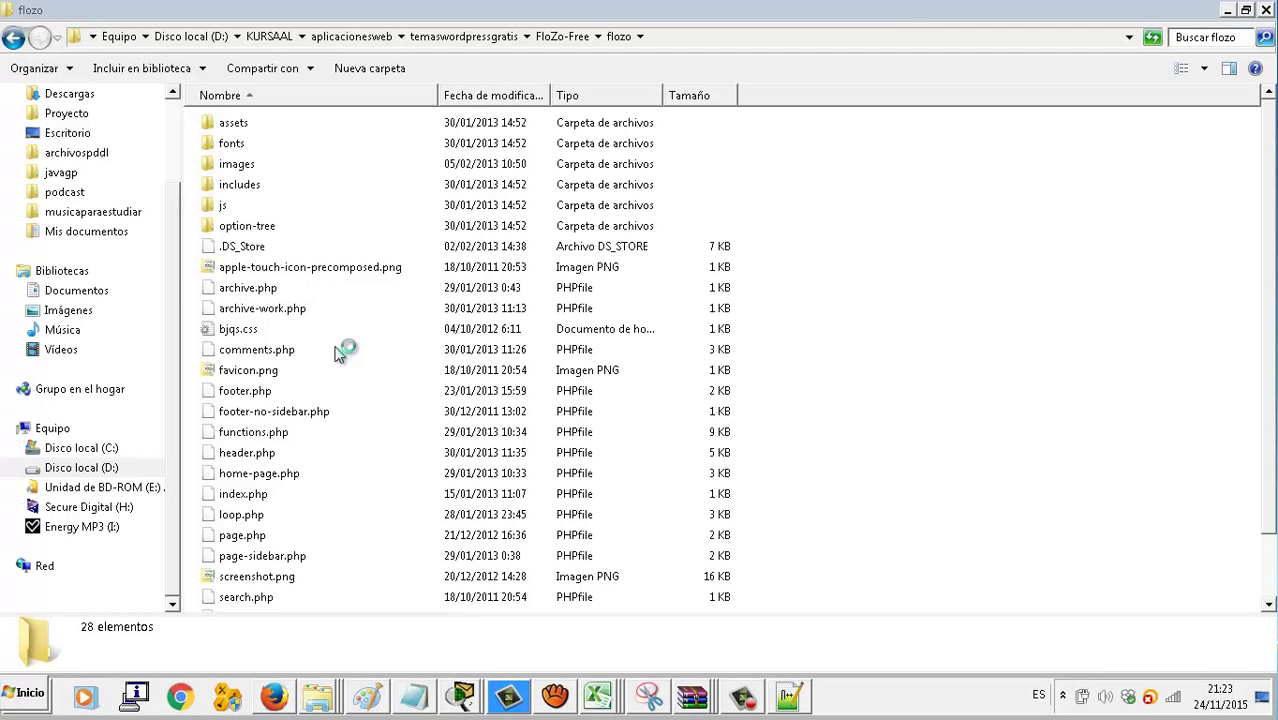
# Open the Hostinger 'Cuenta Gratuita Activada' email in Gmail
pyautogui.click(274, 697)
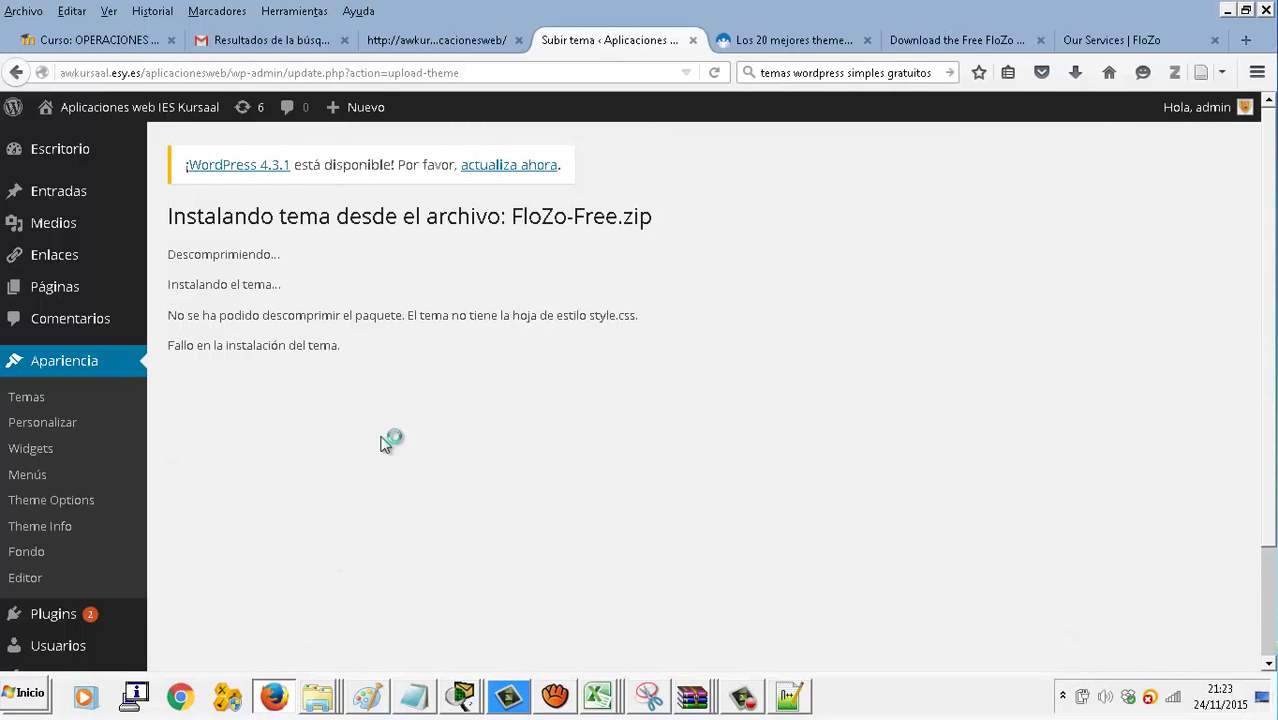
pyautogui.click(421, 38)
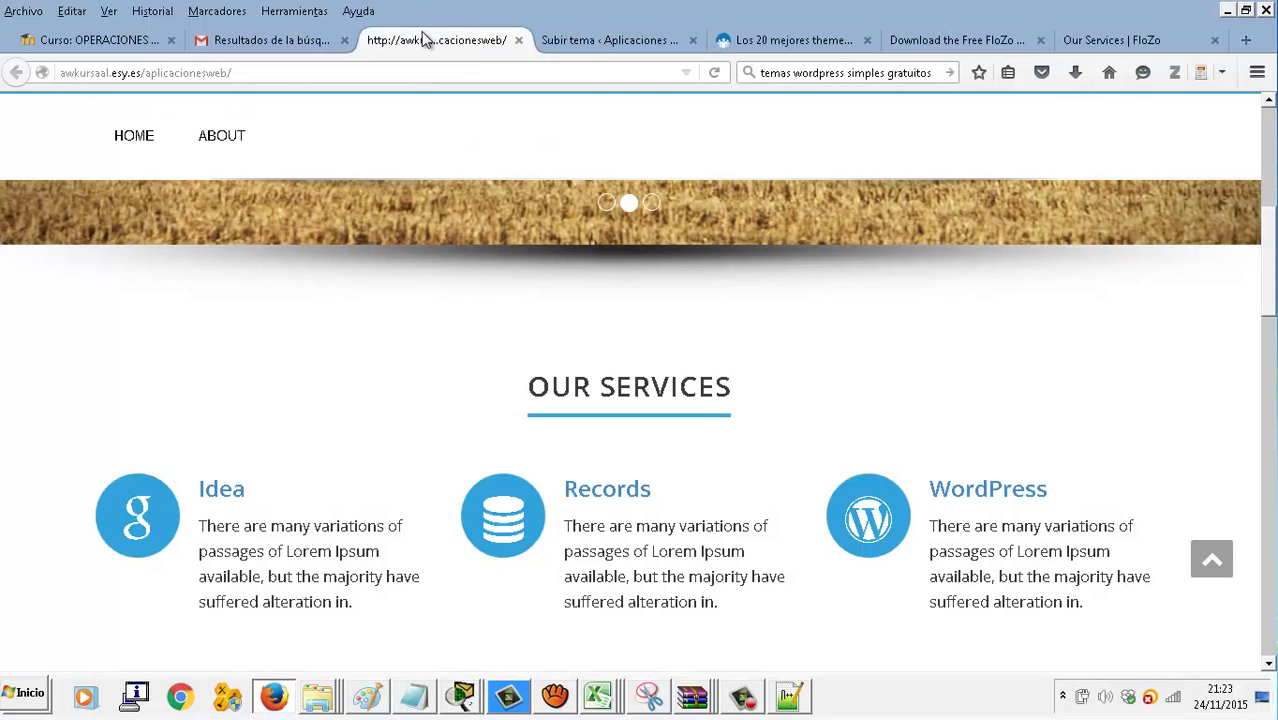
pyautogui.click(298, 42)
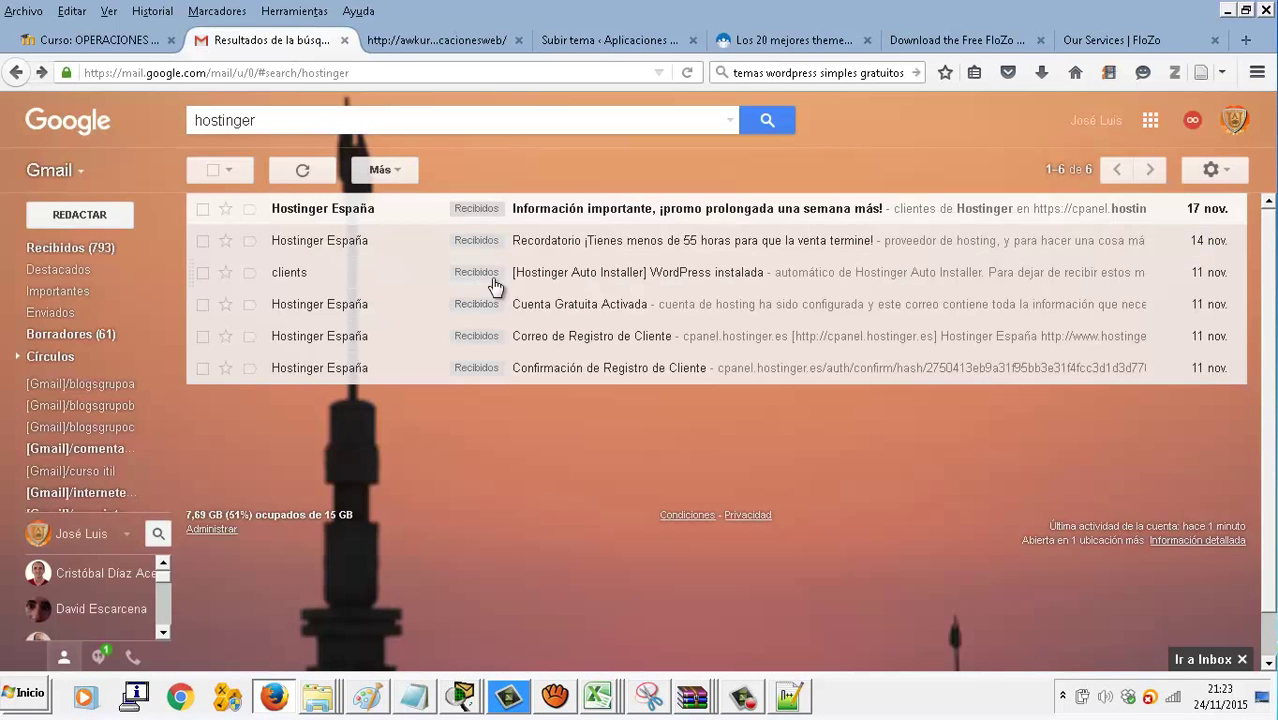
pyautogui.click(638, 308)
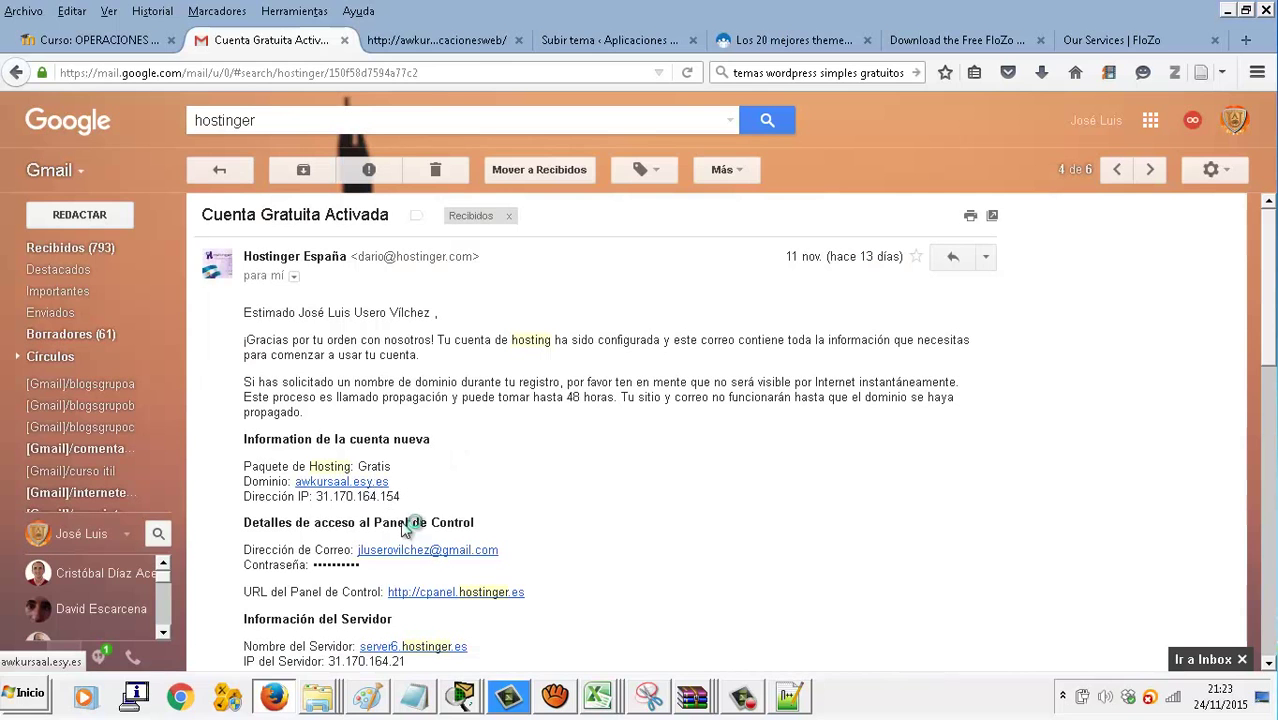
pyautogui.click(447, 594)
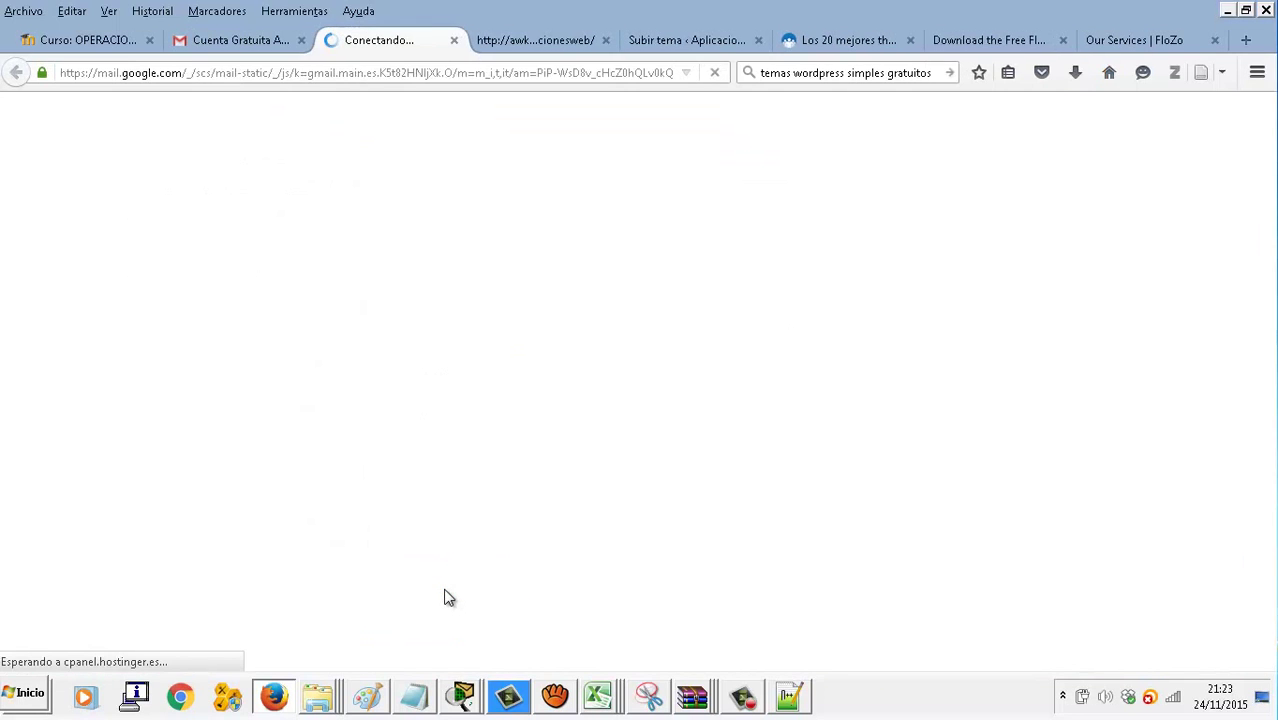
pyautogui.click(270, 12)
pyautogui.click(232, 41)
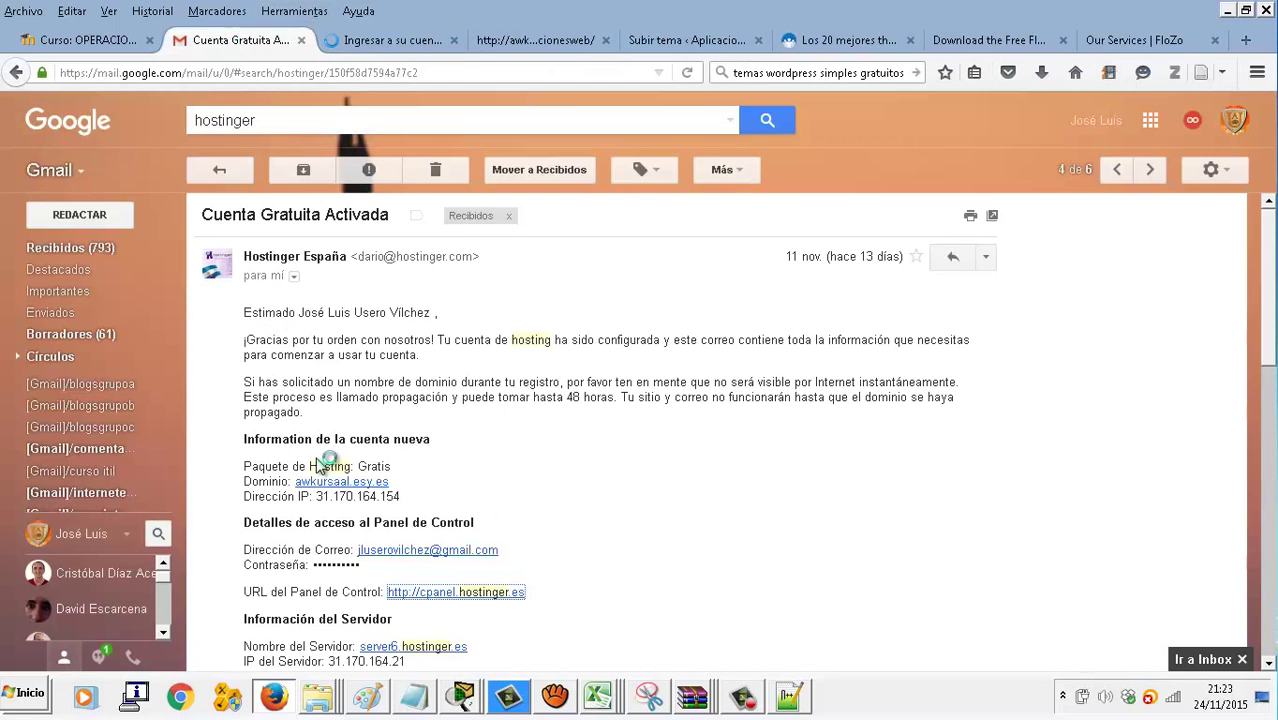
# Select the FTP host name ftp.awkursaal.esy.es in the email and switch to FileZilla
pyautogui.scroll(-3, 325, 465)
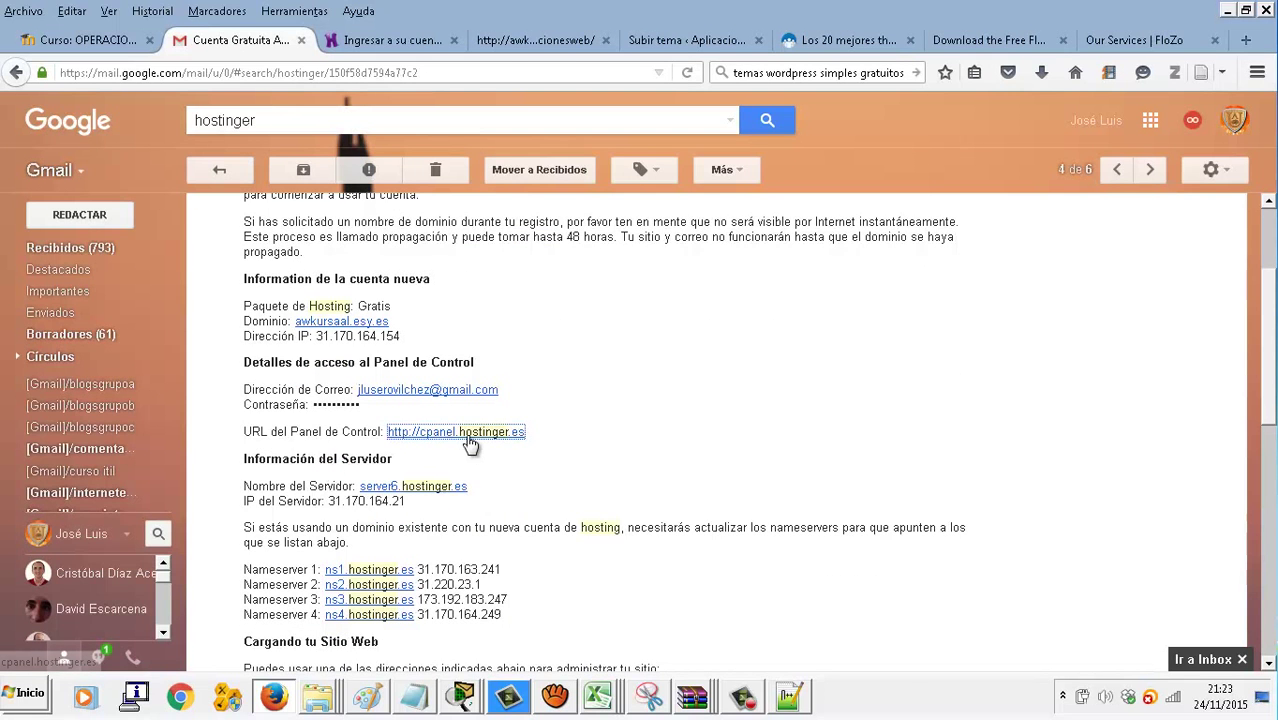
pyautogui.scroll(-2, 472, 443)
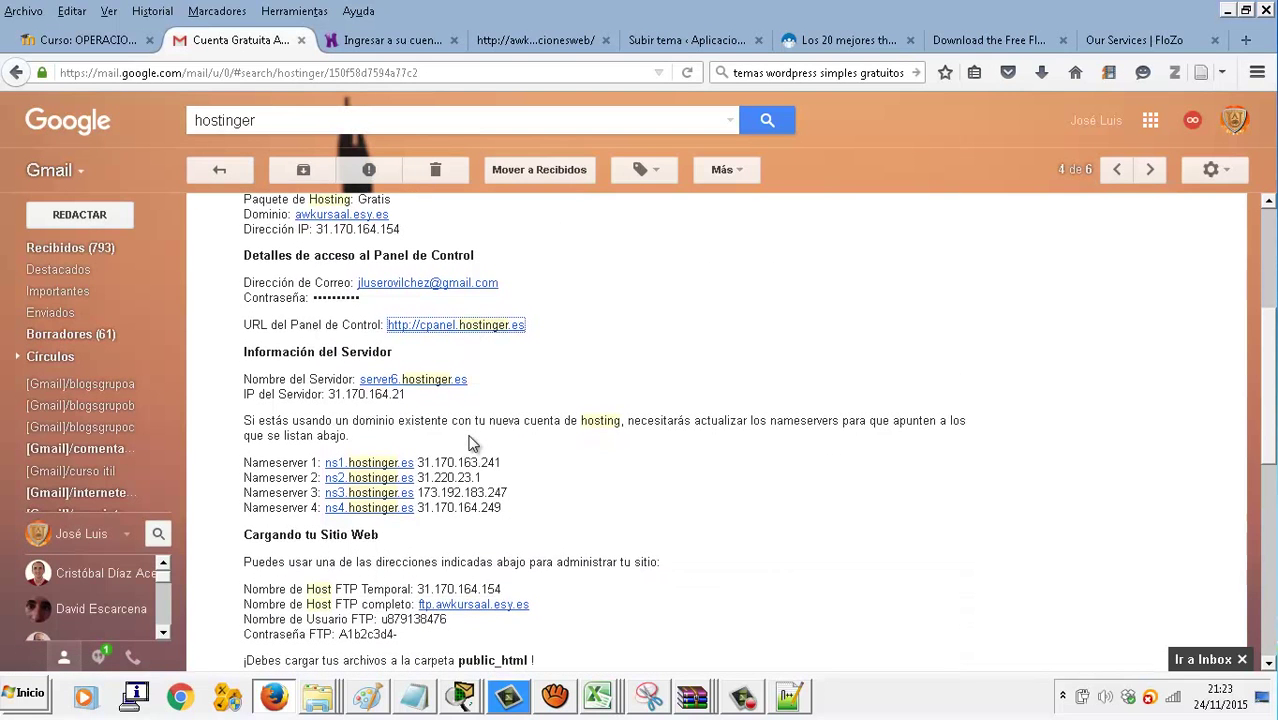
pyautogui.scroll(-1, 472, 443)
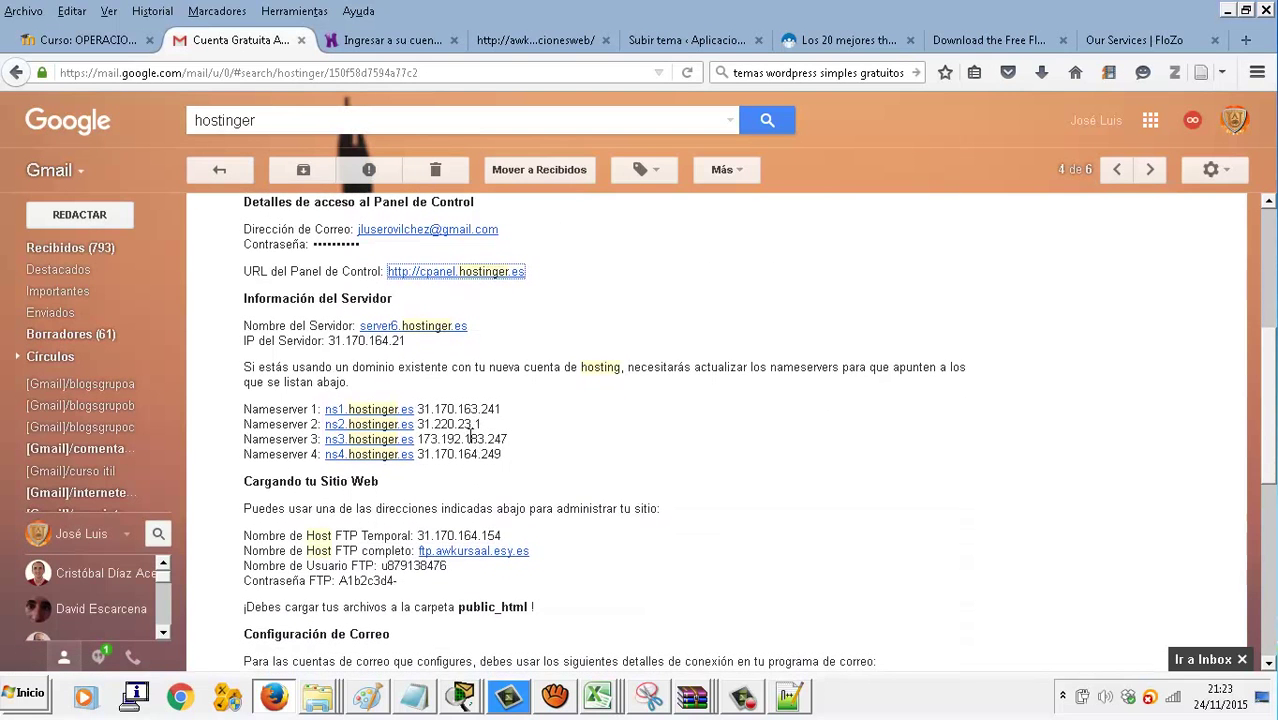
pyautogui.click(464, 553)
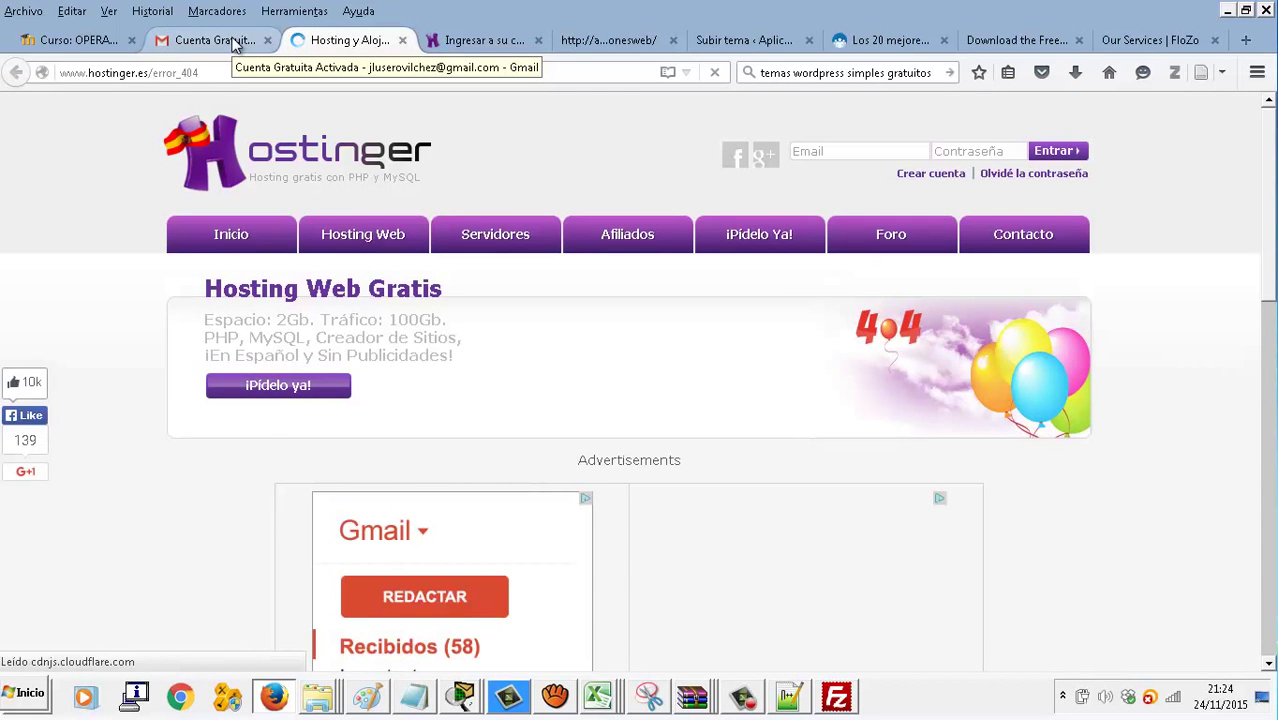
pyautogui.scroll(-3, 237, 449)
pyautogui.scroll(-3, 237, 449)
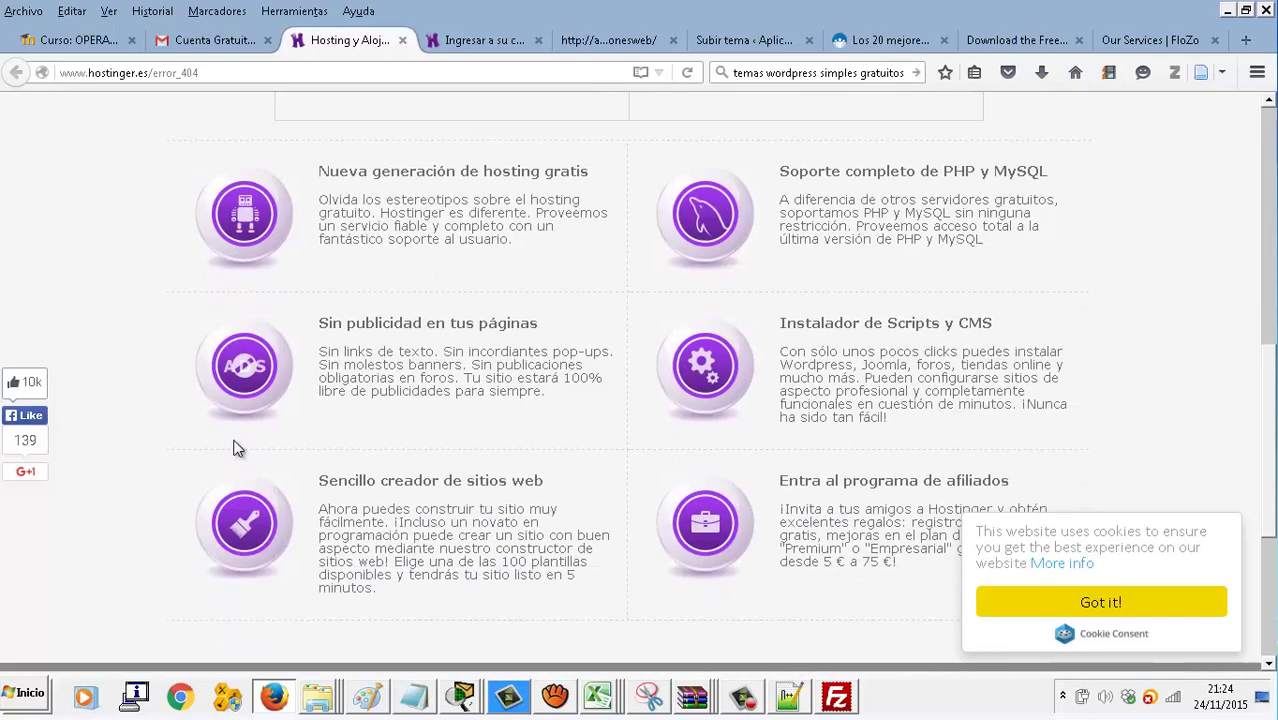
pyautogui.scroll(-4, 233, 449)
pyautogui.scroll(8, 234, 442)
pyautogui.scroll(2, 237, 416)
pyautogui.click(218, 42)
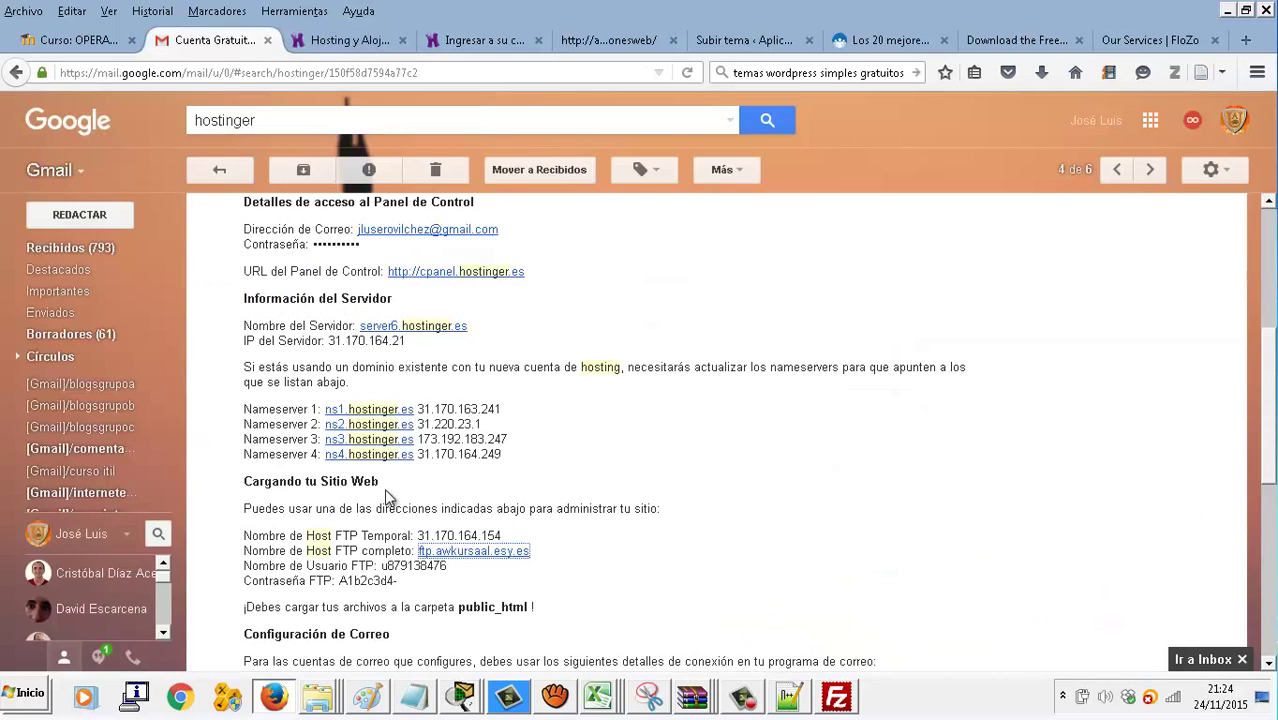
pyautogui.moveTo(536, 553); pyautogui.dragTo(420, 557)
pyautogui.hotkey('ctrl', 'c')
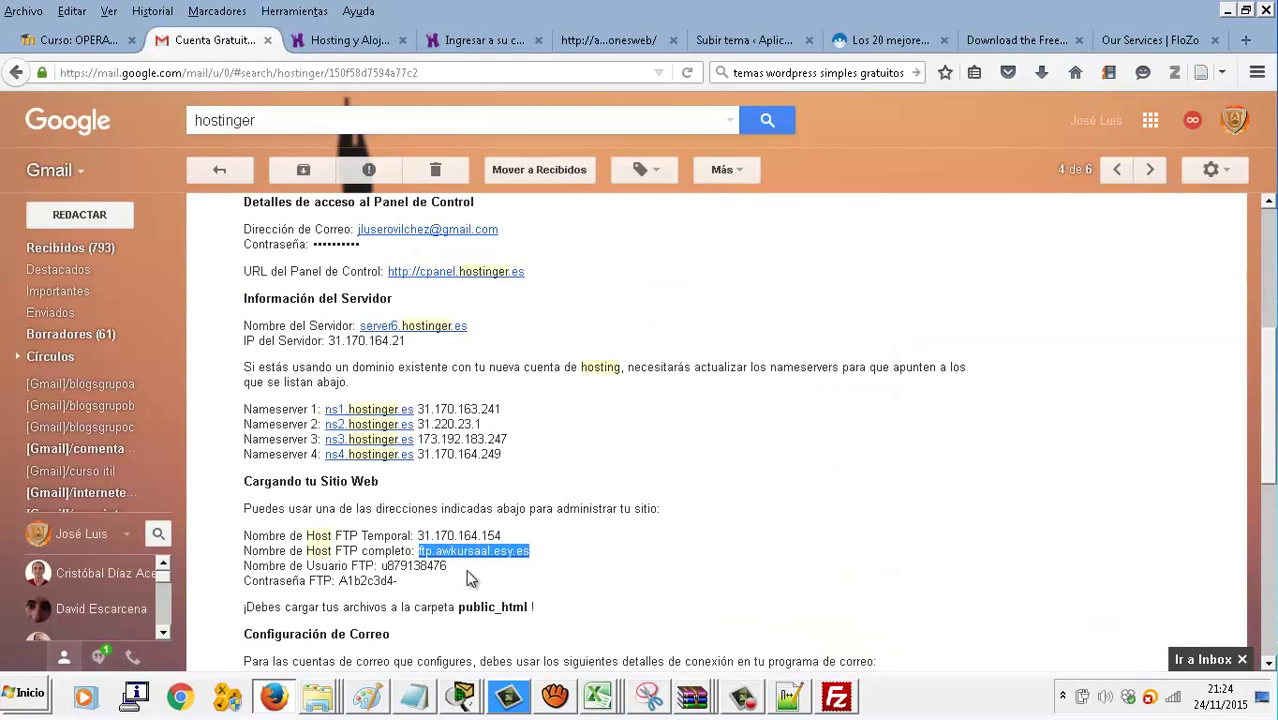
pyautogui.click(824, 704)
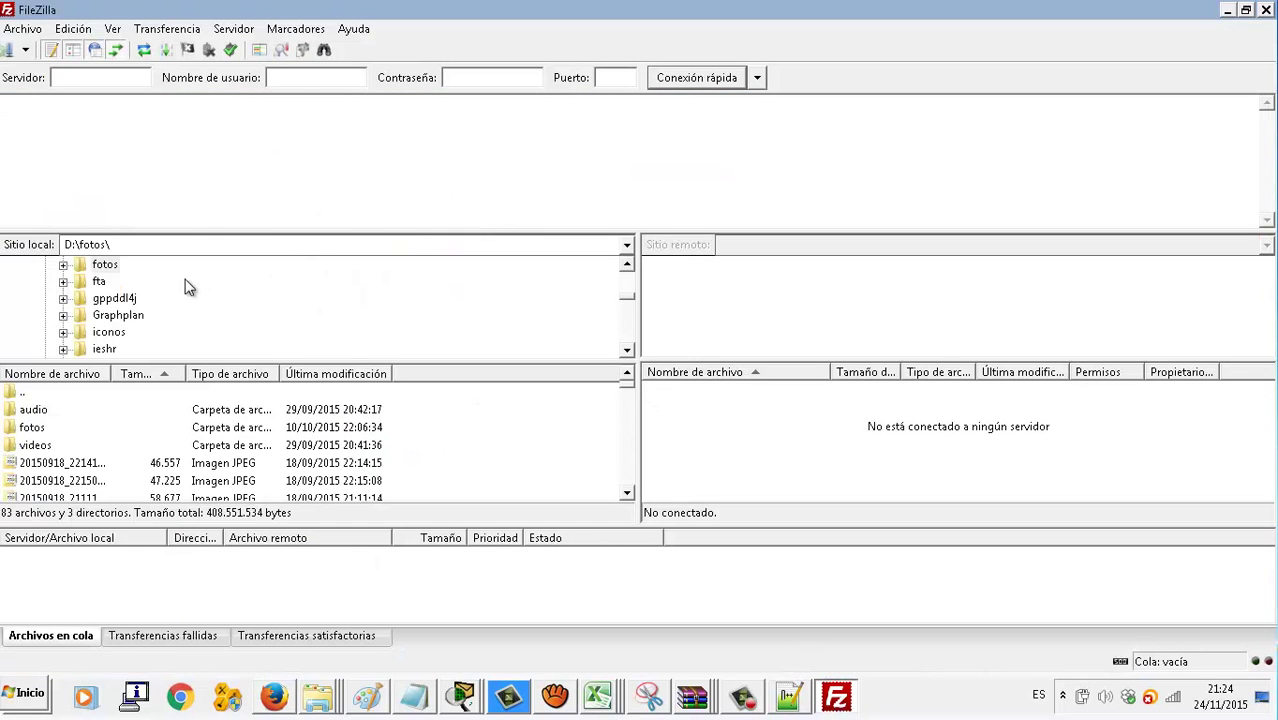
# Try connecting with the pasted FTP host and the saved 'Nuevo sitio' entry
pyautogui.hotkey('ctrl', 'v')
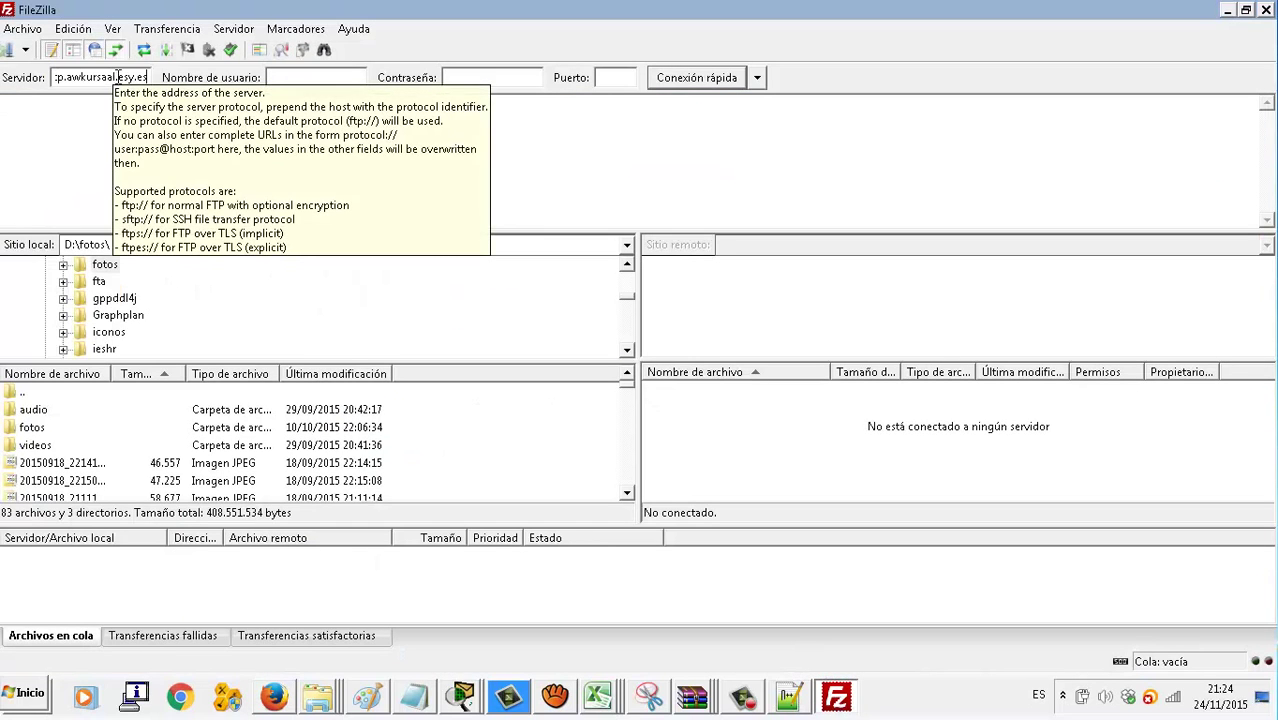
pyautogui.click(26, 50)
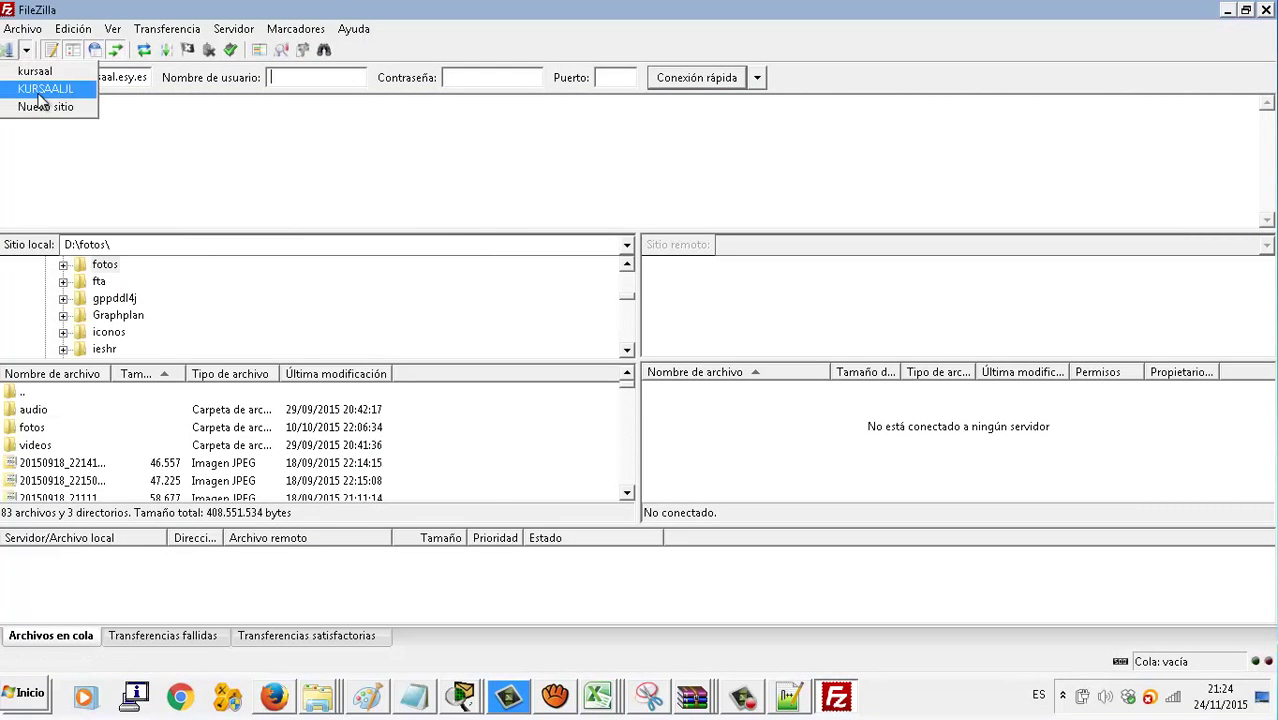
pyautogui.click(46, 104)
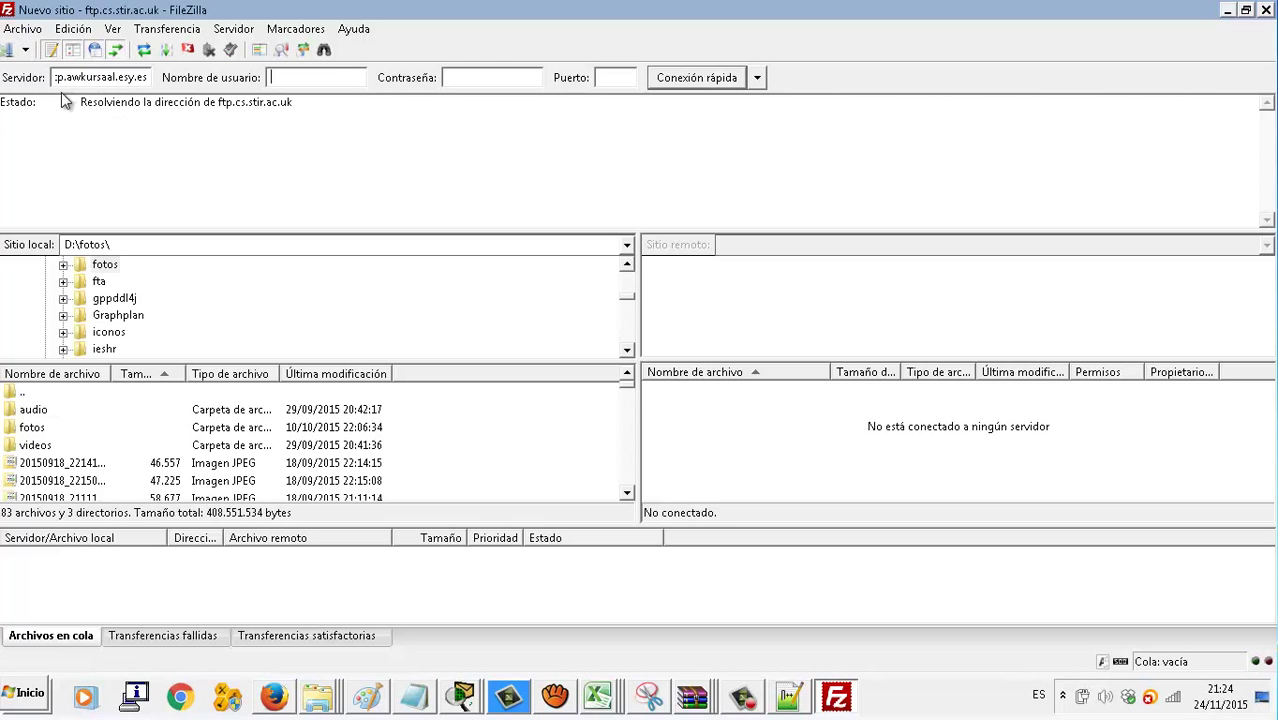
pyautogui.click(26, 50)
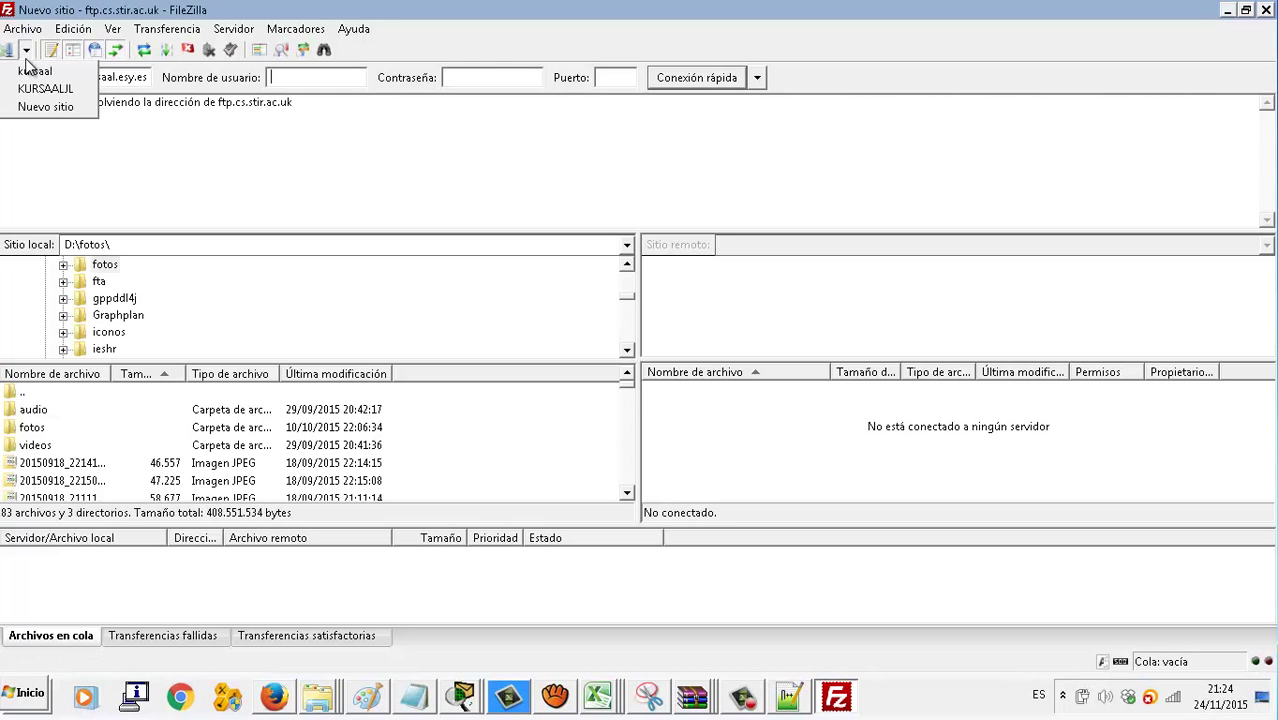
pyautogui.click(44, 106)
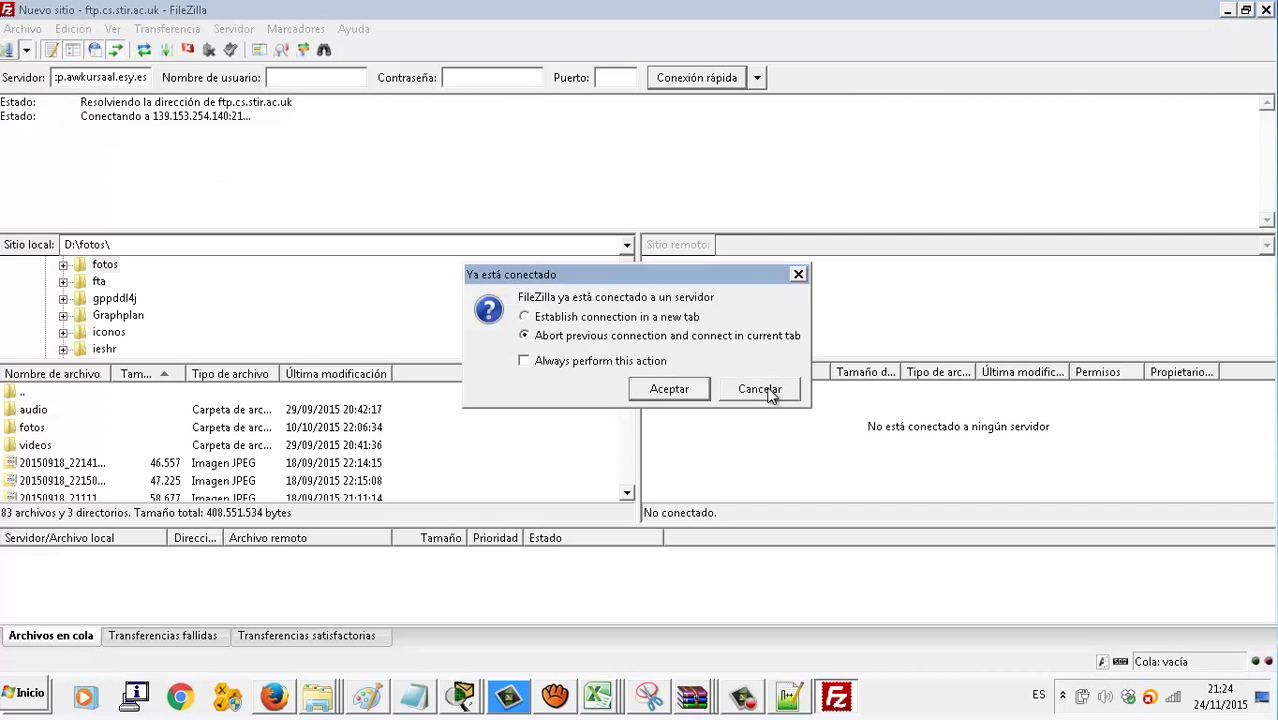
pyautogui.click(684, 393)
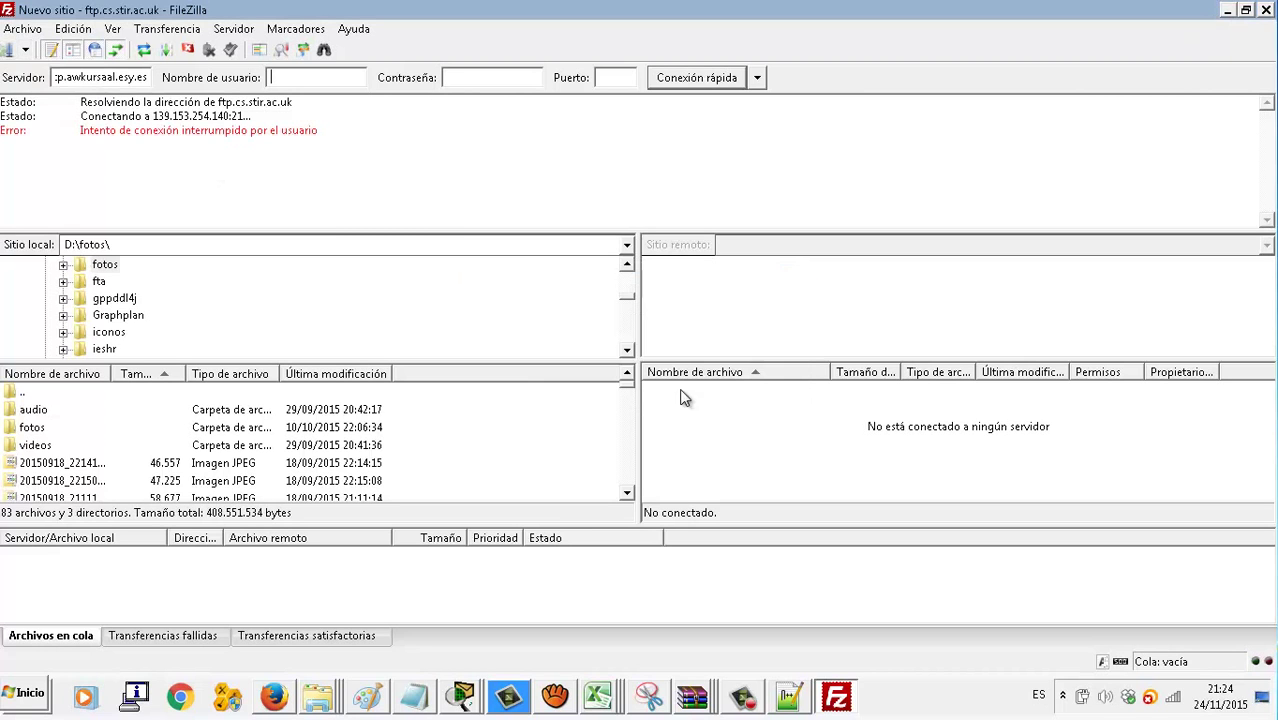
# Add a site named WORDPRESSHOSTINGER with host ftp.awkursaal.esy.es and Normal login
pyautogui.click(6, 52)
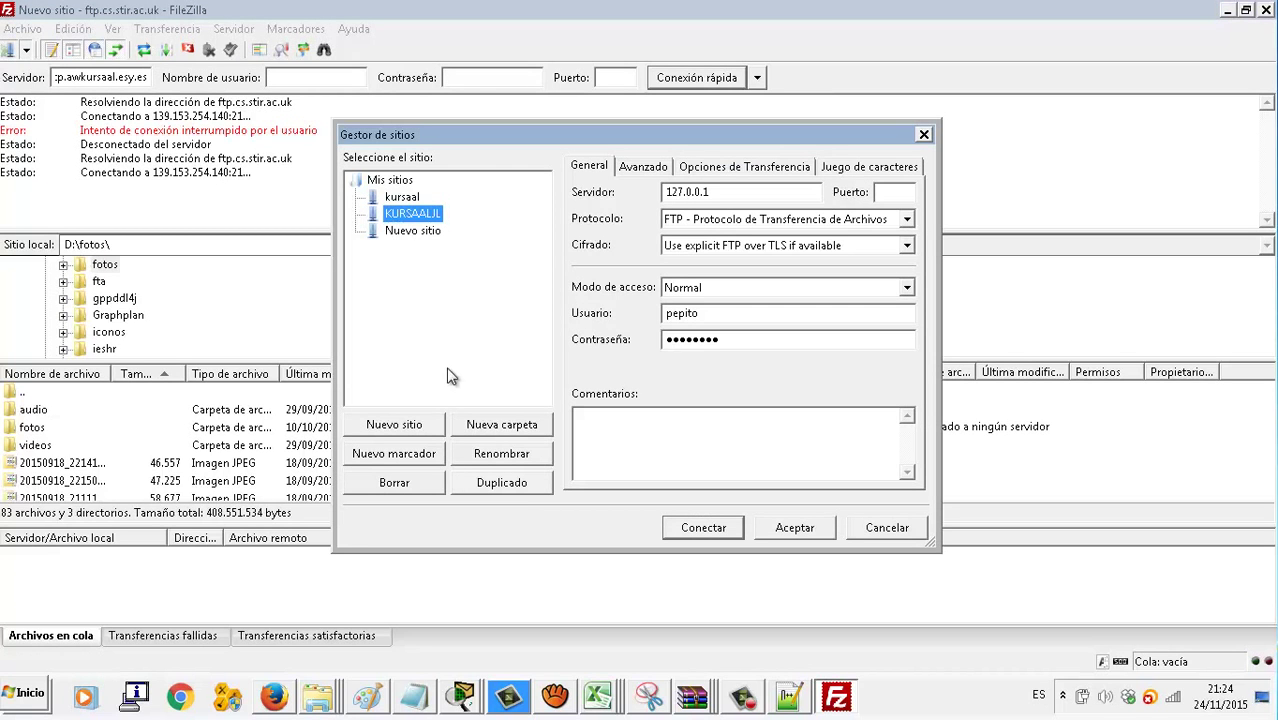
pyautogui.click(418, 427)
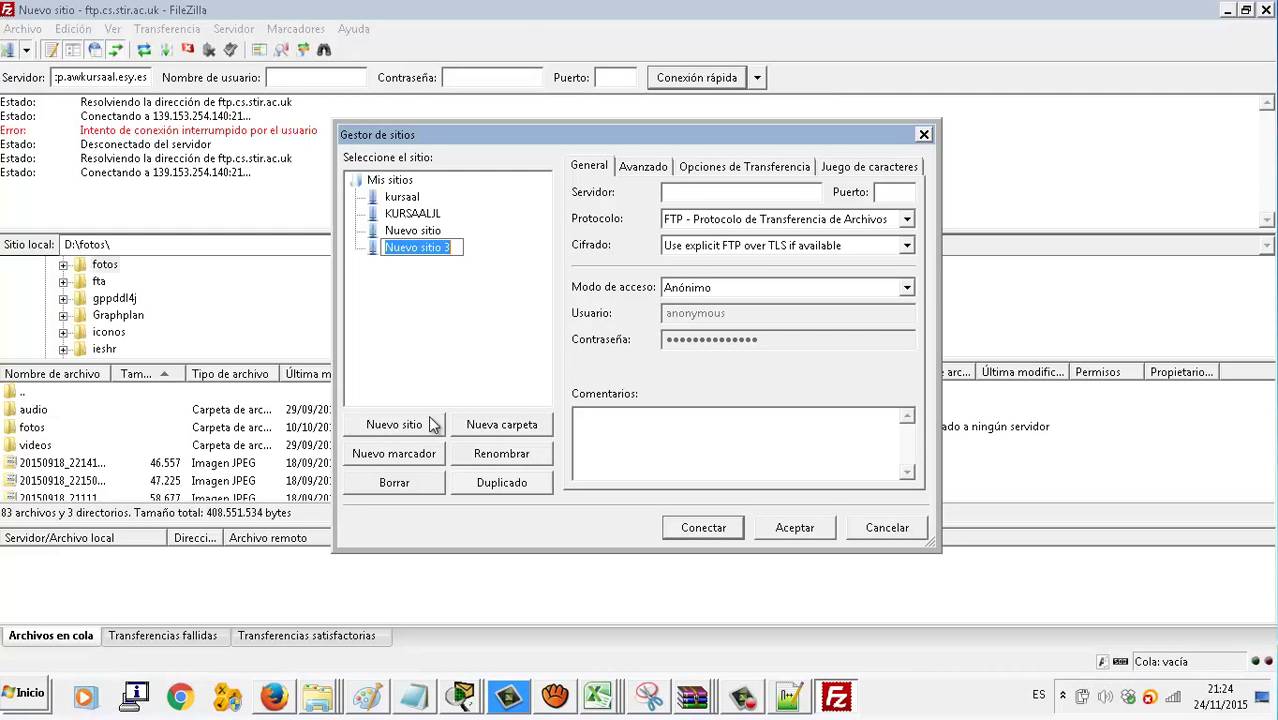
pyautogui.write('WORDPRESS')
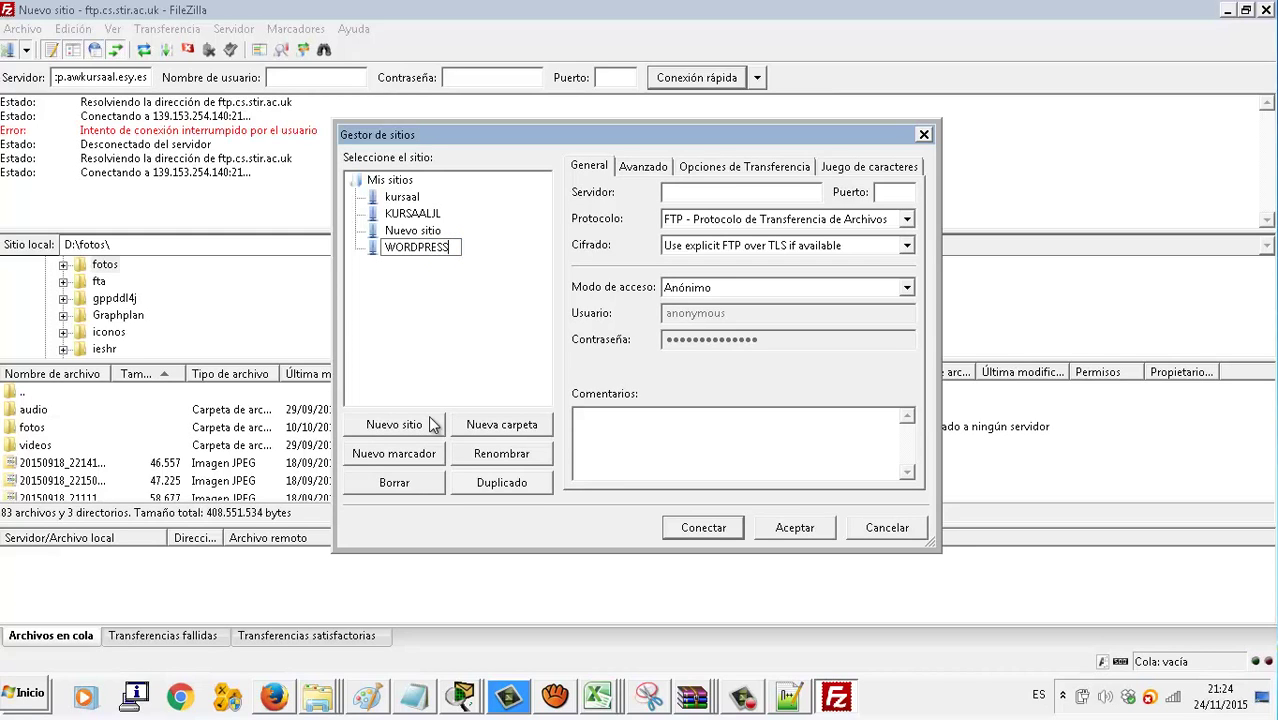
pyautogui.write('HOSTINGER')
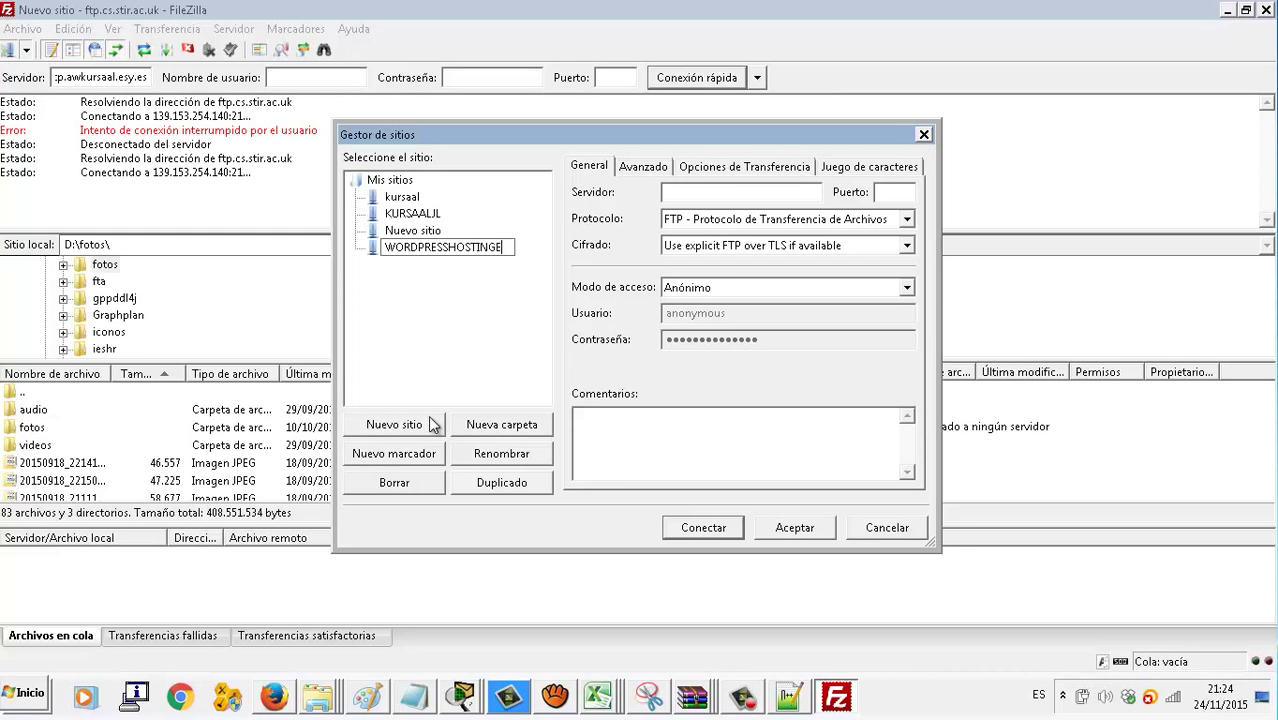
pyautogui.press('Return')
pyautogui.click(721, 195)
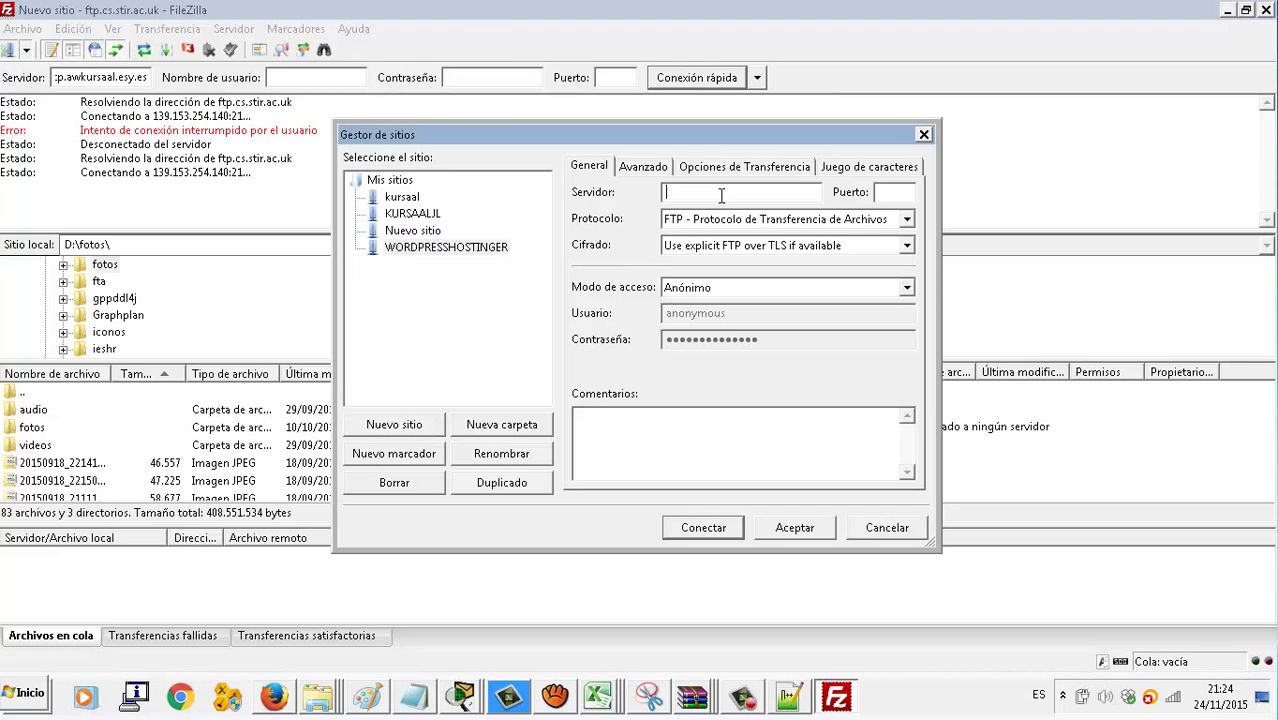
pyautogui.hotkey('ctrl', 'v')
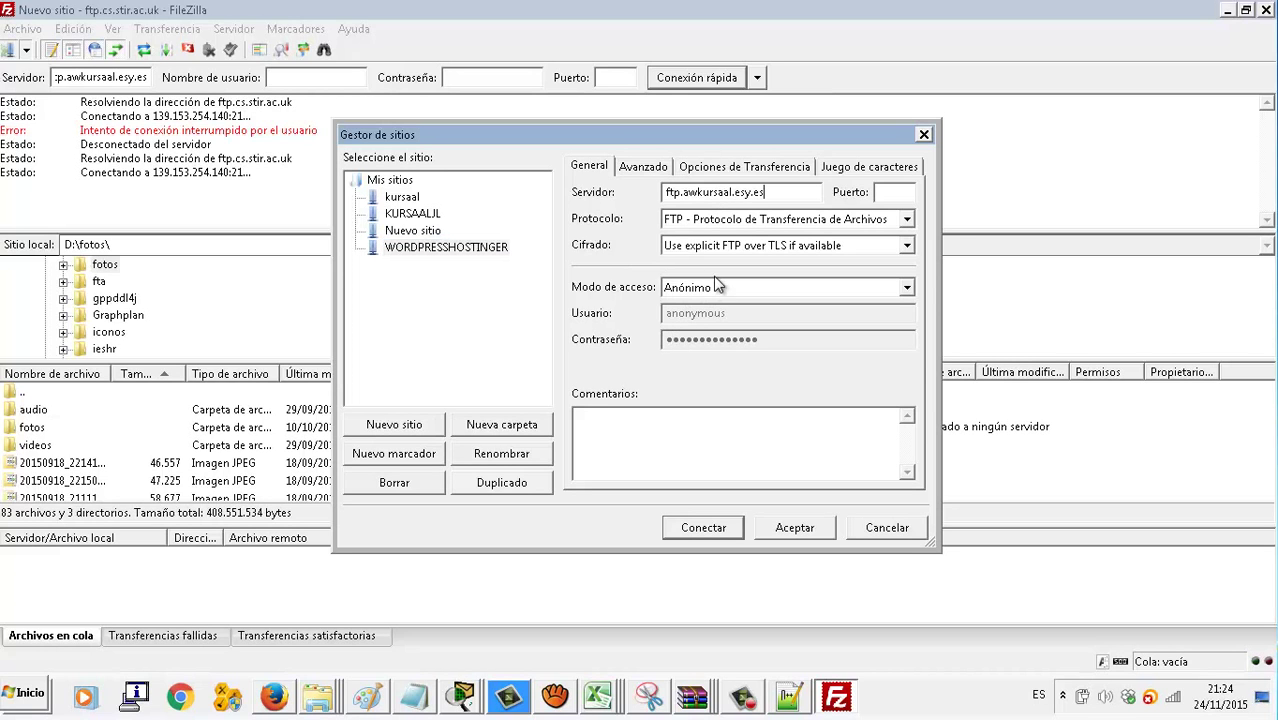
pyautogui.click(724, 289)
pyautogui.click(722, 315)
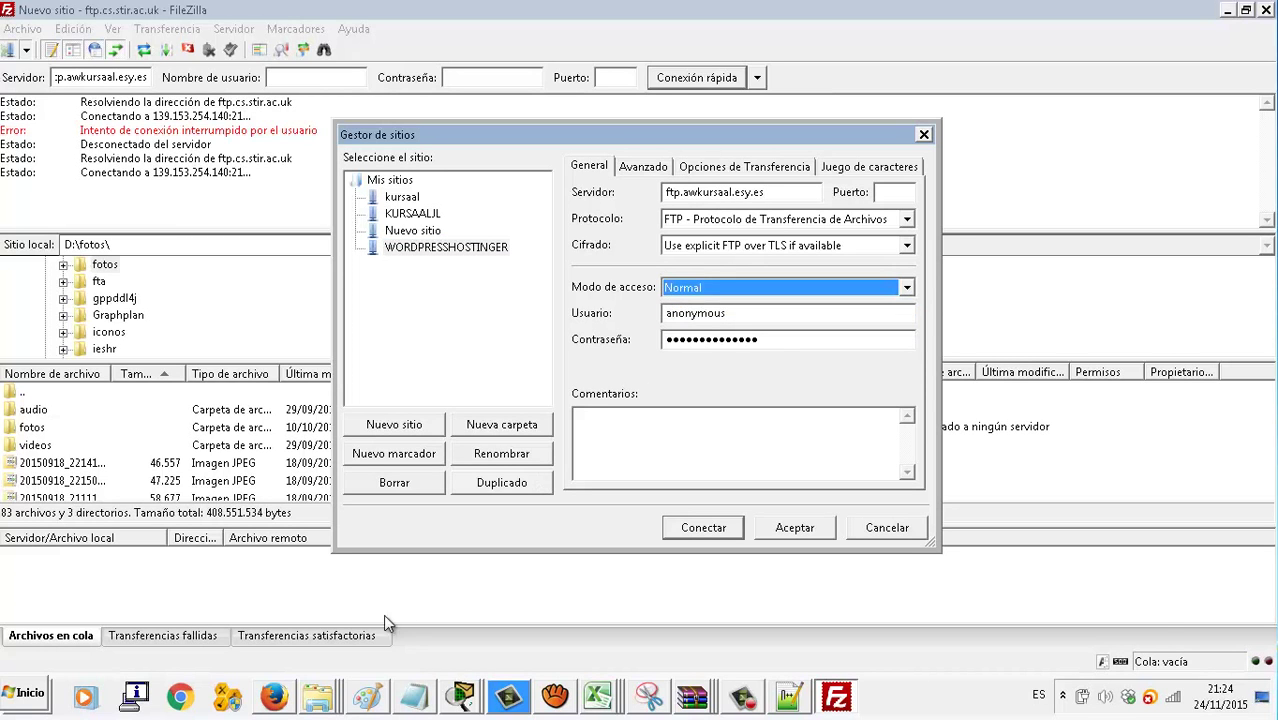
# Copy the FTP user name from the Hostinger email into the site's Usuario field
pyautogui.click(288, 696)
pyautogui.moveTo(381, 566); pyautogui.dragTo(446, 567)
pyautogui.hotkey('ctrl', 'c')
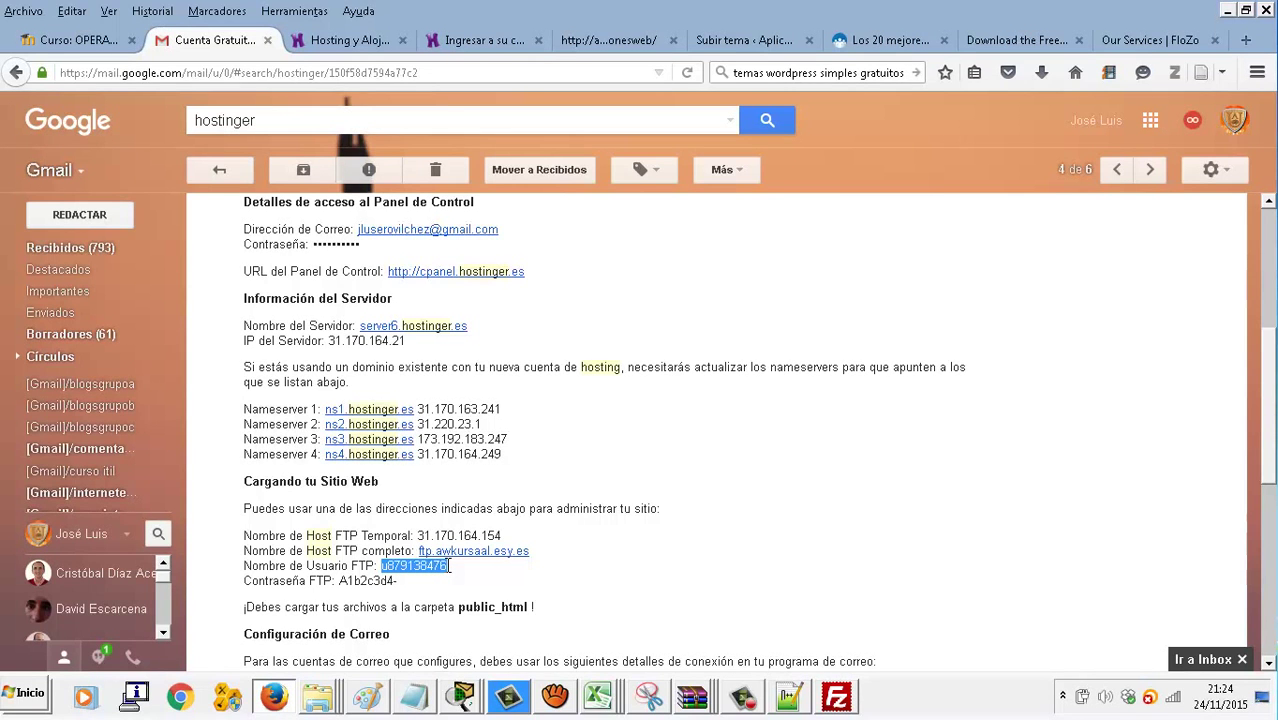
pyautogui.click(836, 696)
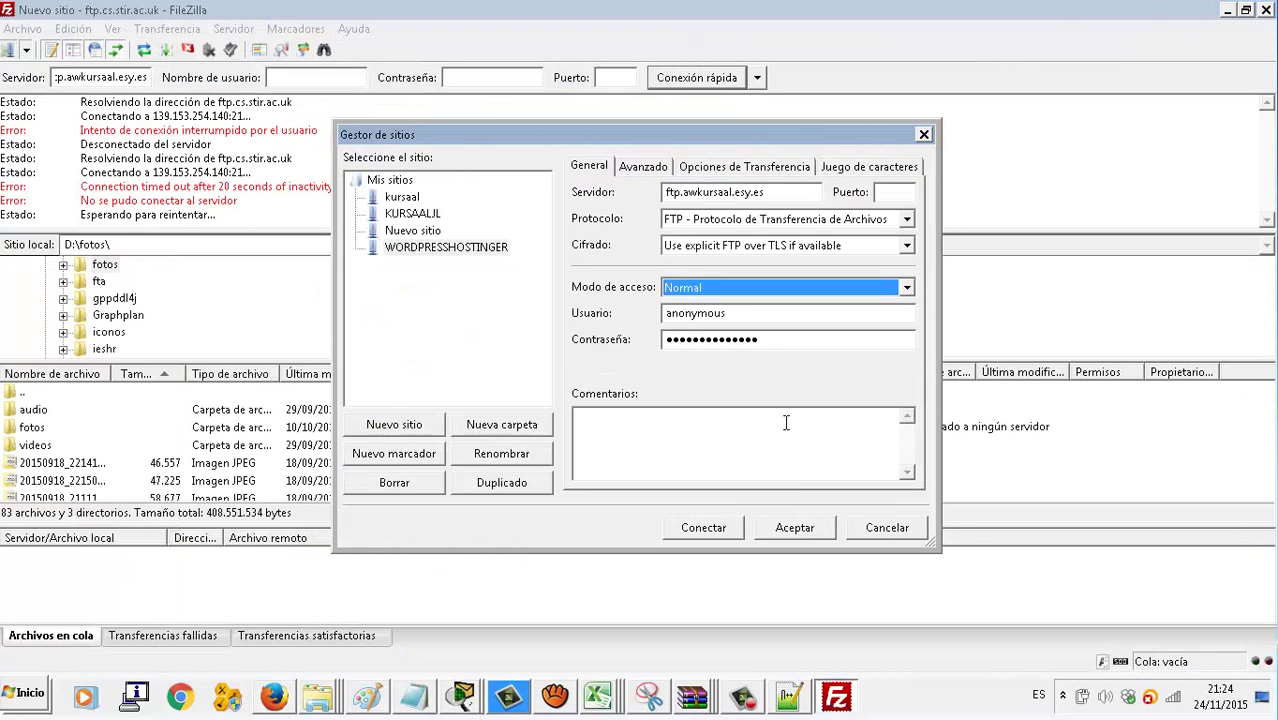
pyautogui.press('Tab')
pyautogui.hotkey('ctrl', 'v')
pyautogui.press('Tab')
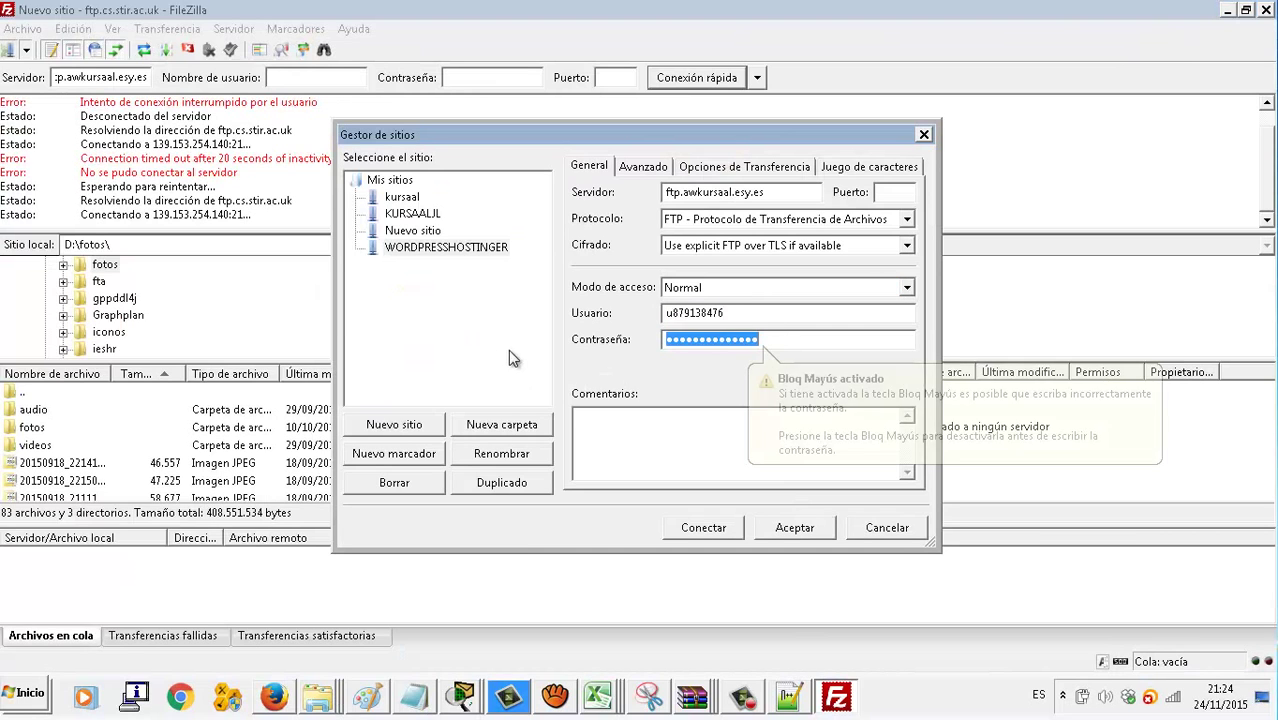
# Copy the FTP password from the email into the site's Contraseña field
pyautogui.click(290, 700)
pyautogui.moveTo(340, 582); pyautogui.dragTo(399, 583)
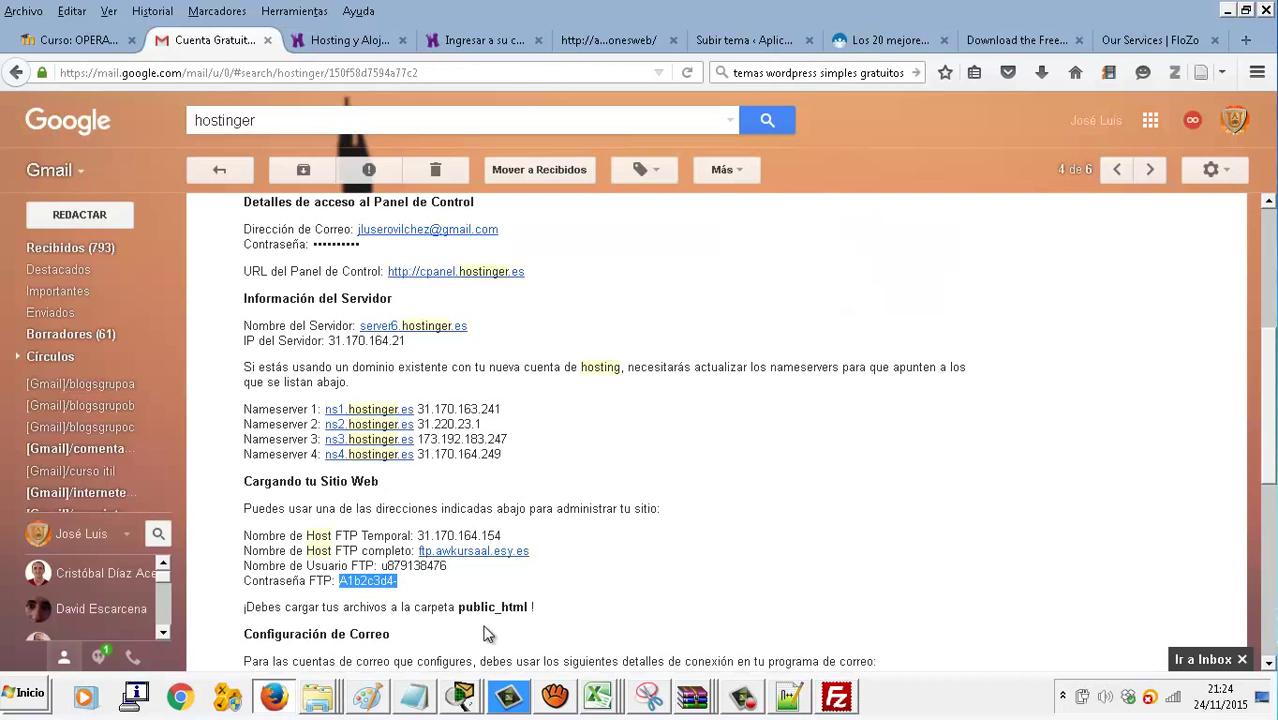
pyautogui.hotkey('ctrl', 'c')
pyautogui.click(836, 697)
pyautogui.hotkey('ctrl', 'v')
pyautogui.hotkey('ctrl', 'a')
pyautogui.hotkey('ctrl', 'v')
# Save the WORDPRESSHOSTINGER site and close the Site Manager
pyautogui.click(775, 530)
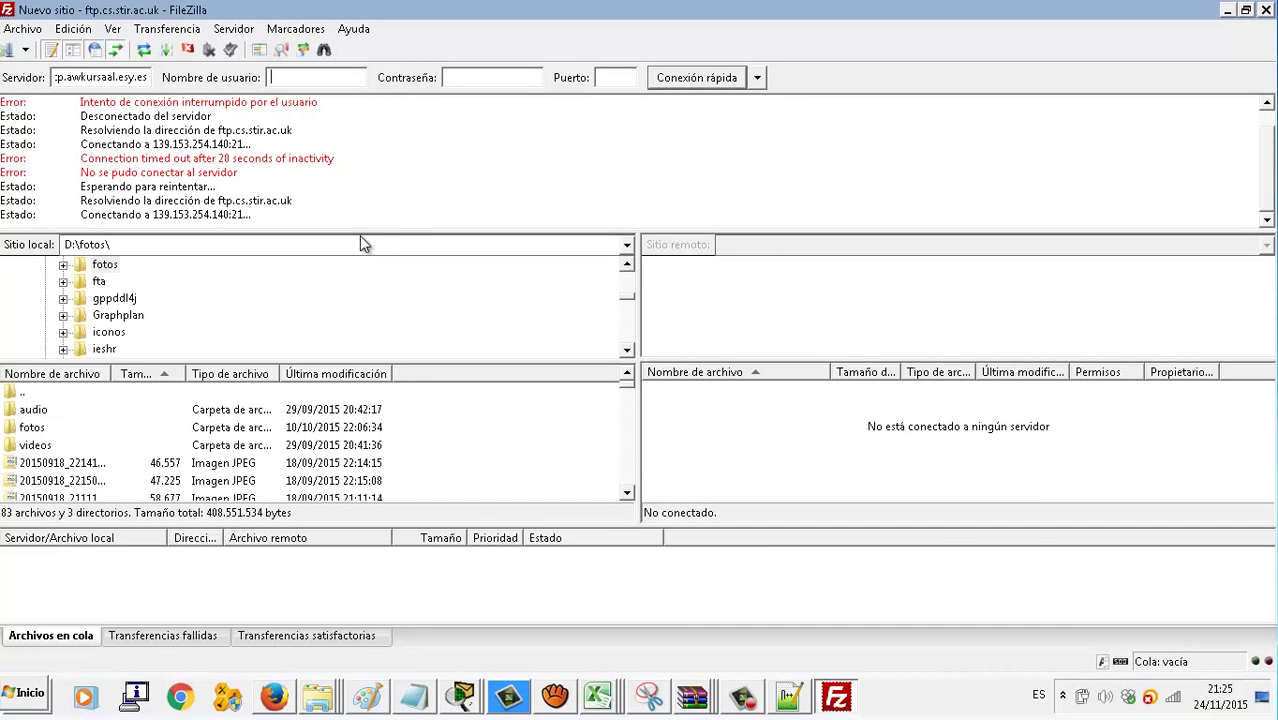
pyautogui.moveTo(627, 294); pyautogui.dragTo(621, 276)
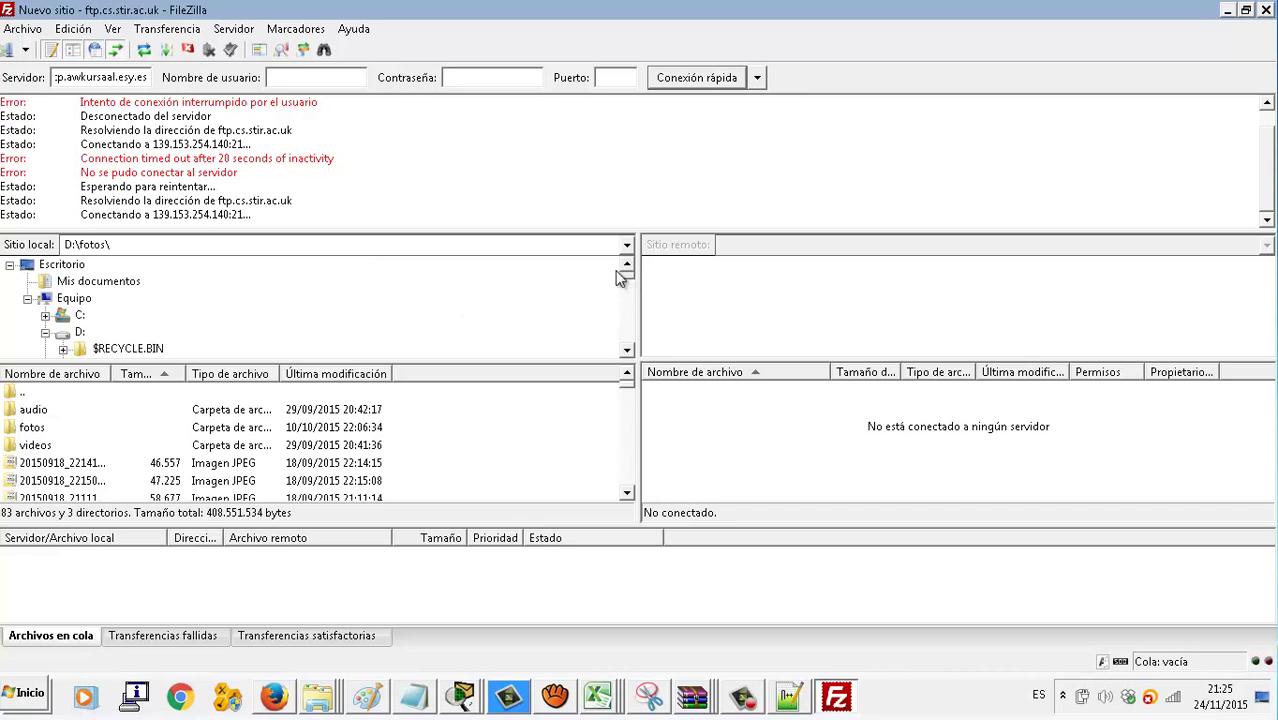
pyautogui.click(628, 323)
pyautogui.click(628, 323)
pyautogui.click(628, 323)
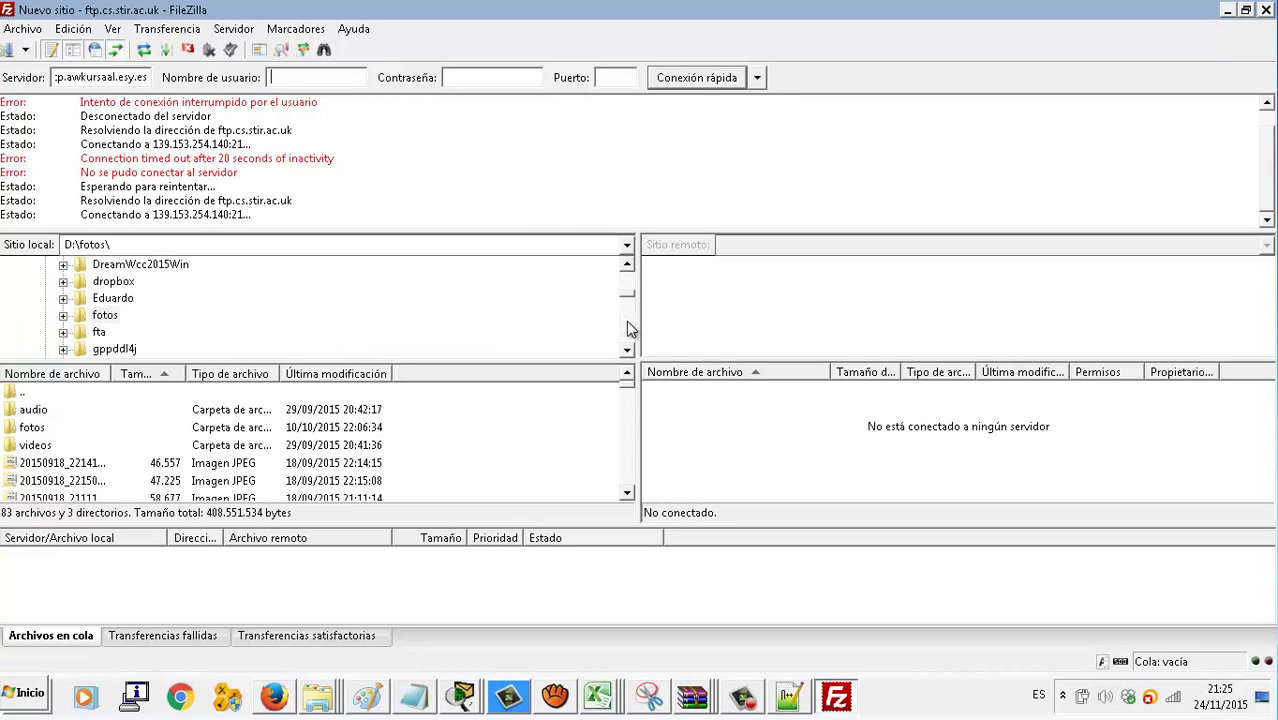
pyautogui.click(628, 323)
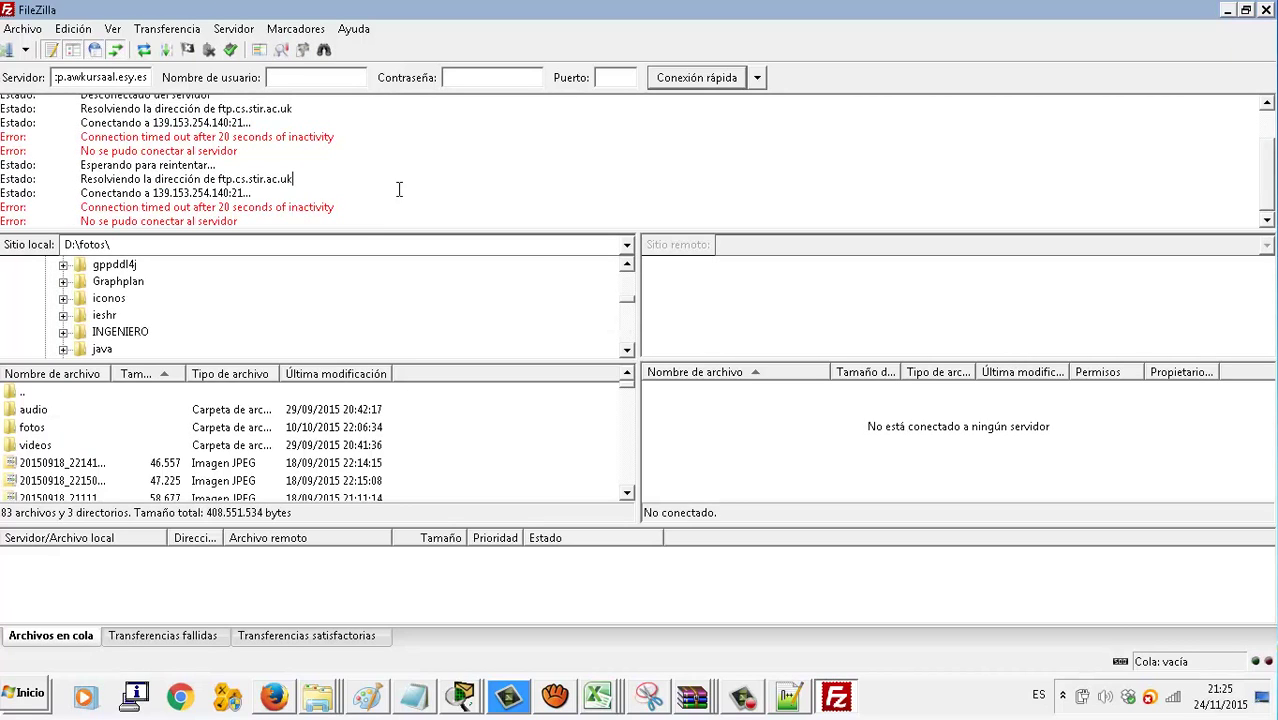
# Connect to WORDPRESSHOSTINGER and open the remote /public_html/aplicacionesweb folder
pyautogui.click(25, 49)
pyautogui.click(51, 124)
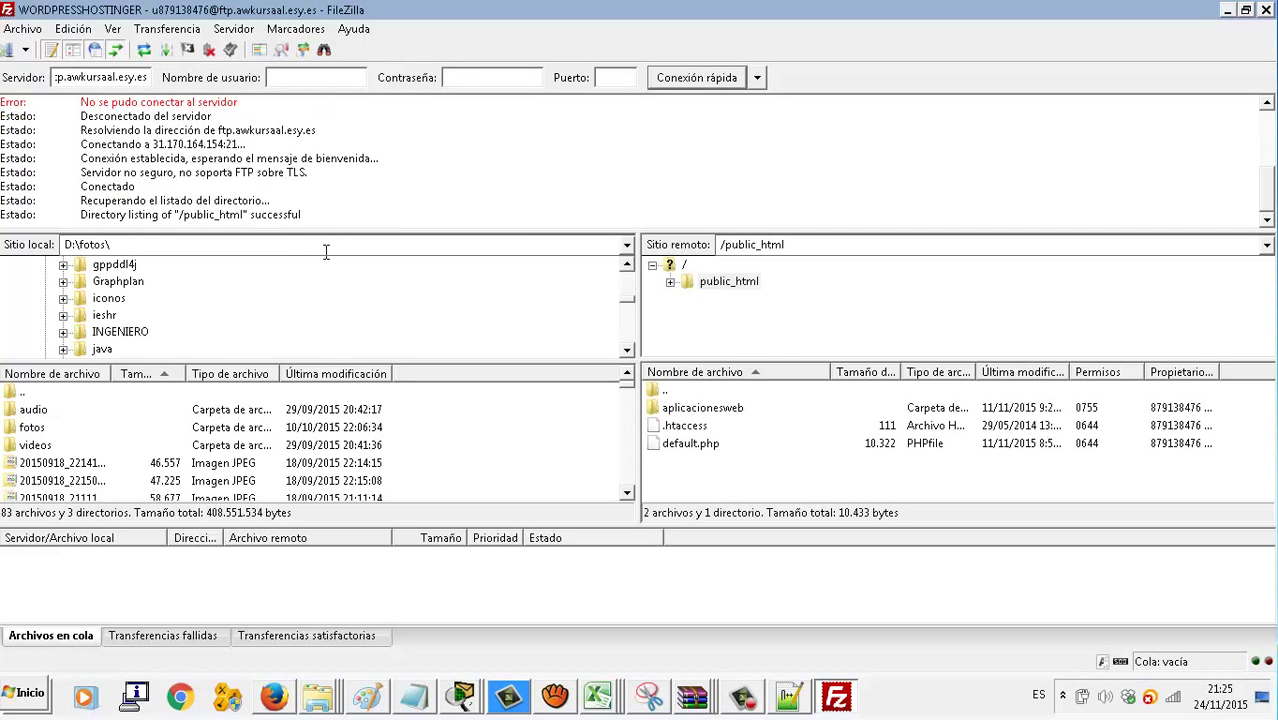
pyautogui.click(669, 284)
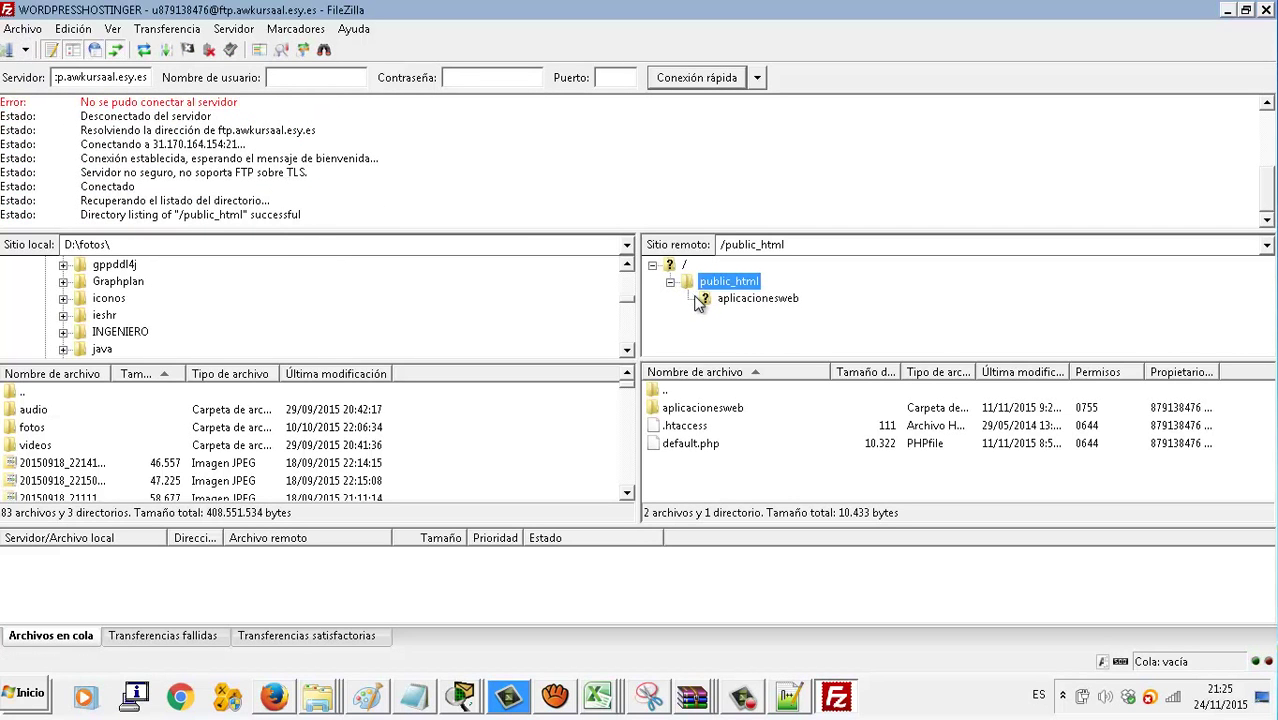
pyautogui.click(721, 302)
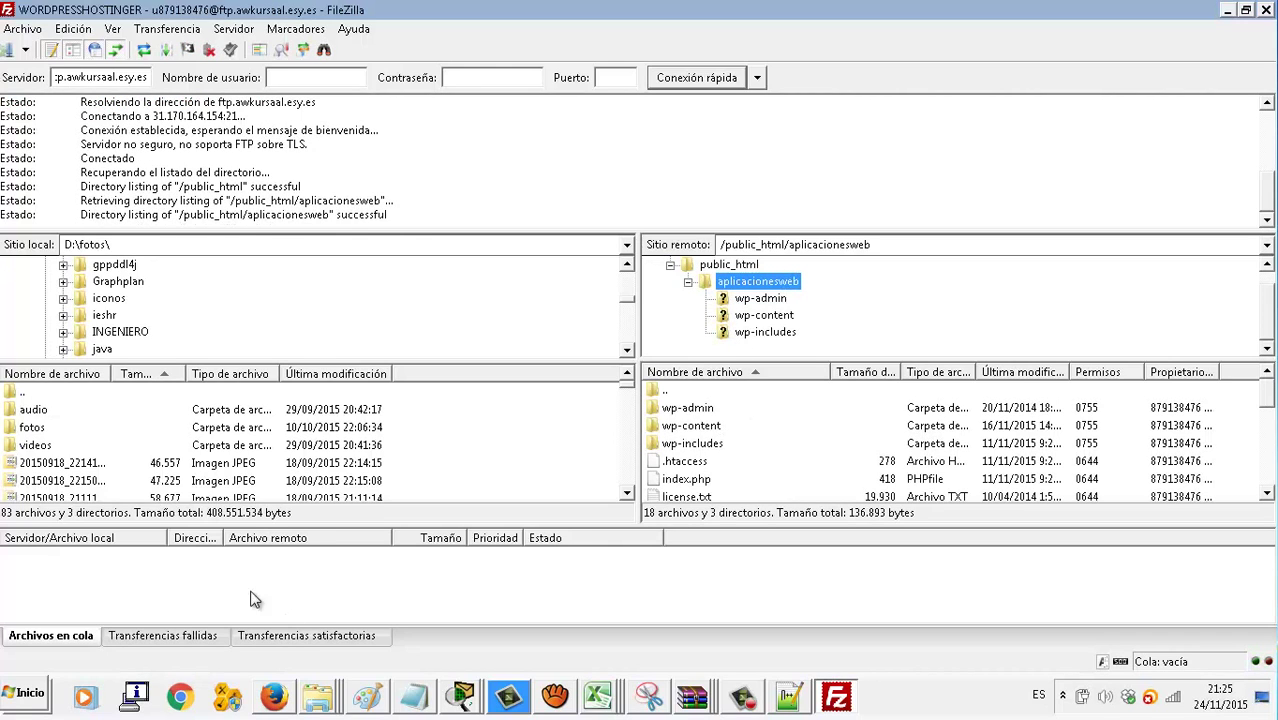
pyautogui.scroll(-2, 191, 315)
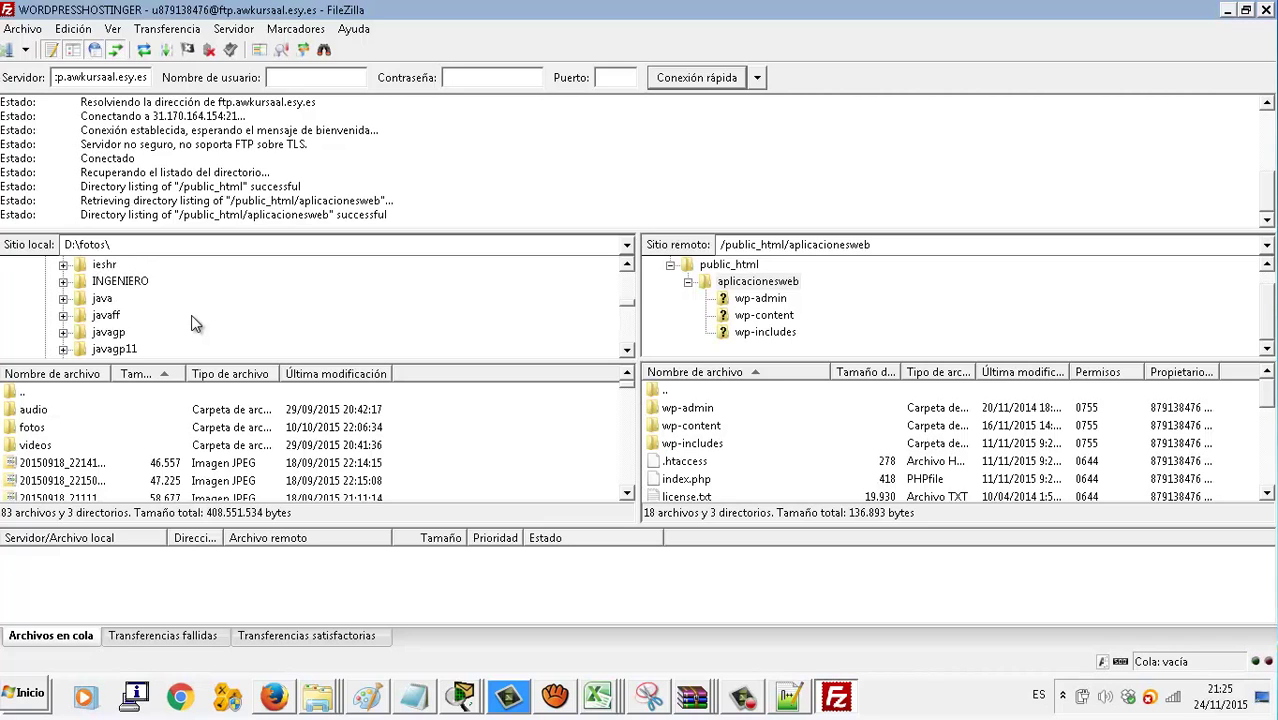
# Browse the local pane through KURSAAL, aplicacionesweb and temaswordpressgratis to the extracted flozo folder
pyautogui.click(136, 332)
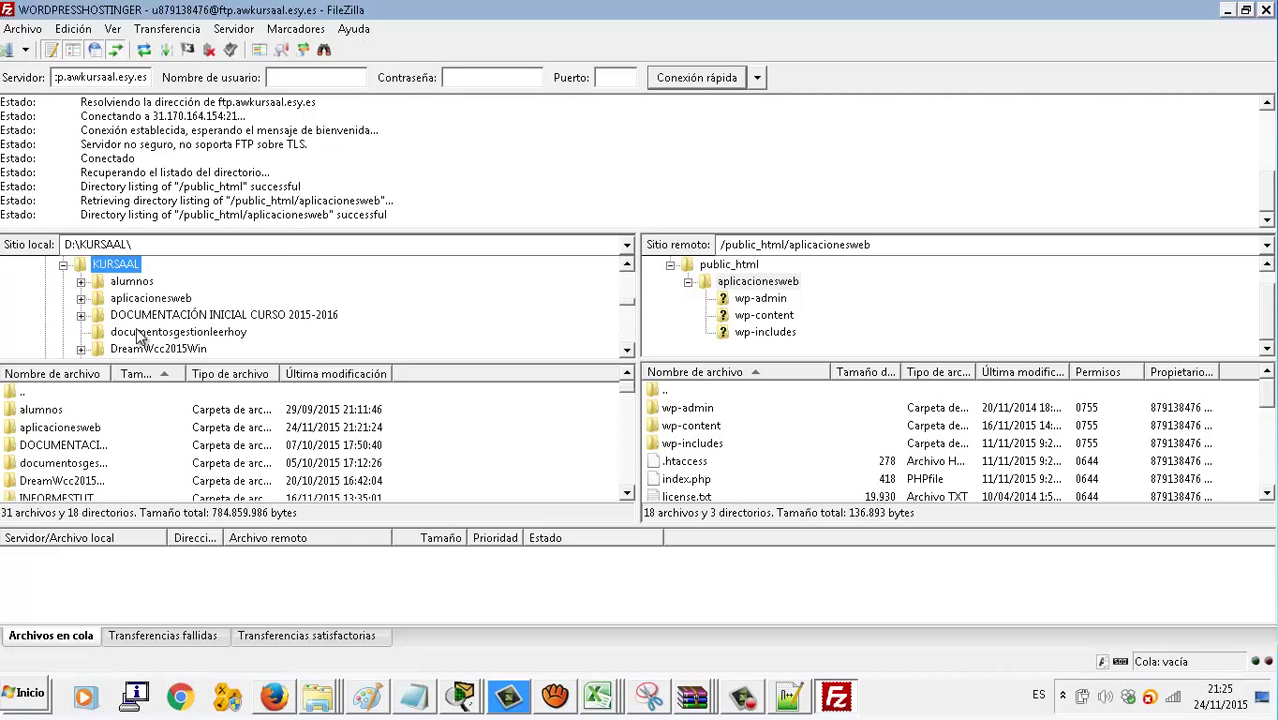
pyautogui.scroll(-2, 205, 300)
pyautogui.scroll(-3, 205, 300)
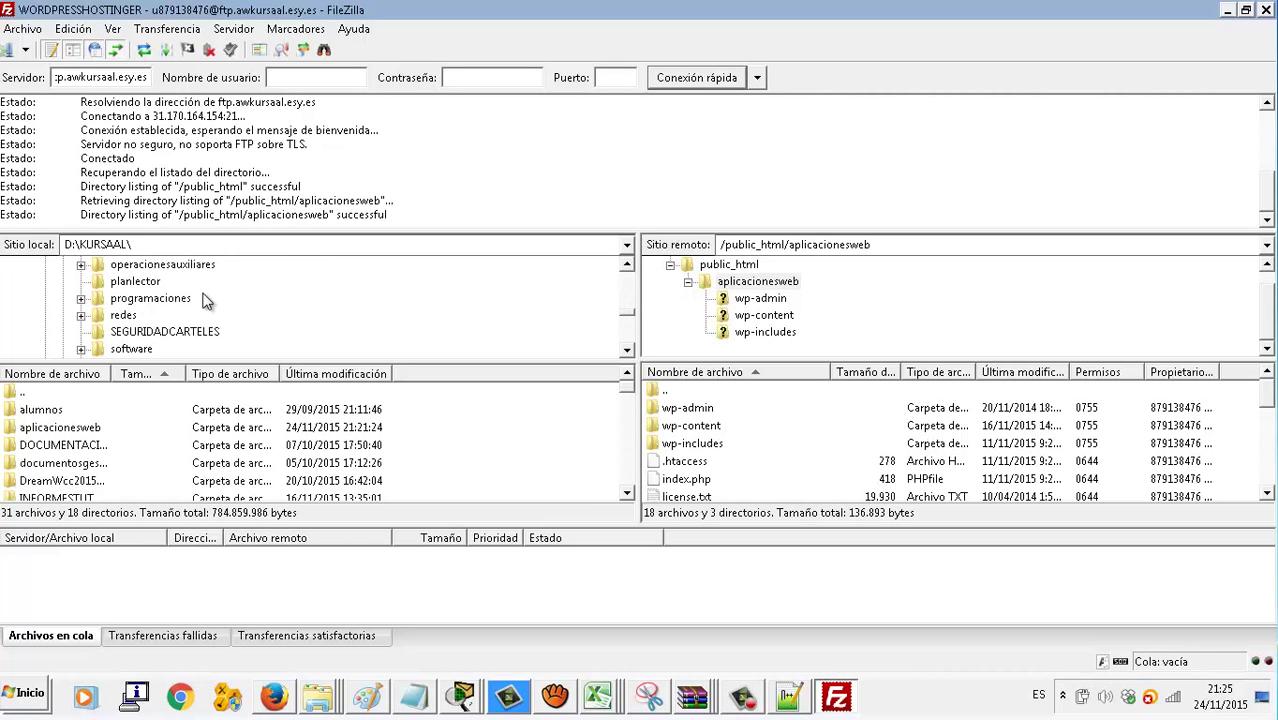
pyautogui.scroll(1, 205, 300)
pyautogui.scroll(4, 205, 300)
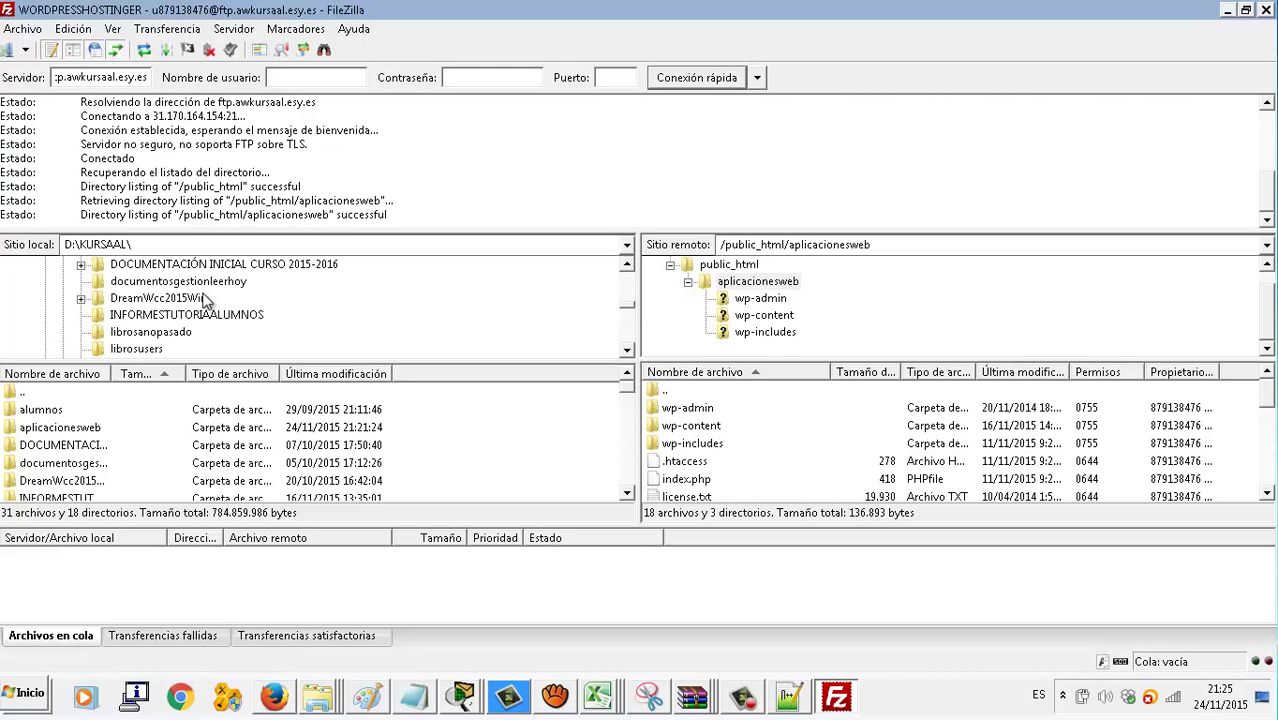
pyautogui.scroll(-1, 205, 300)
pyautogui.scroll(1, 205, 300)
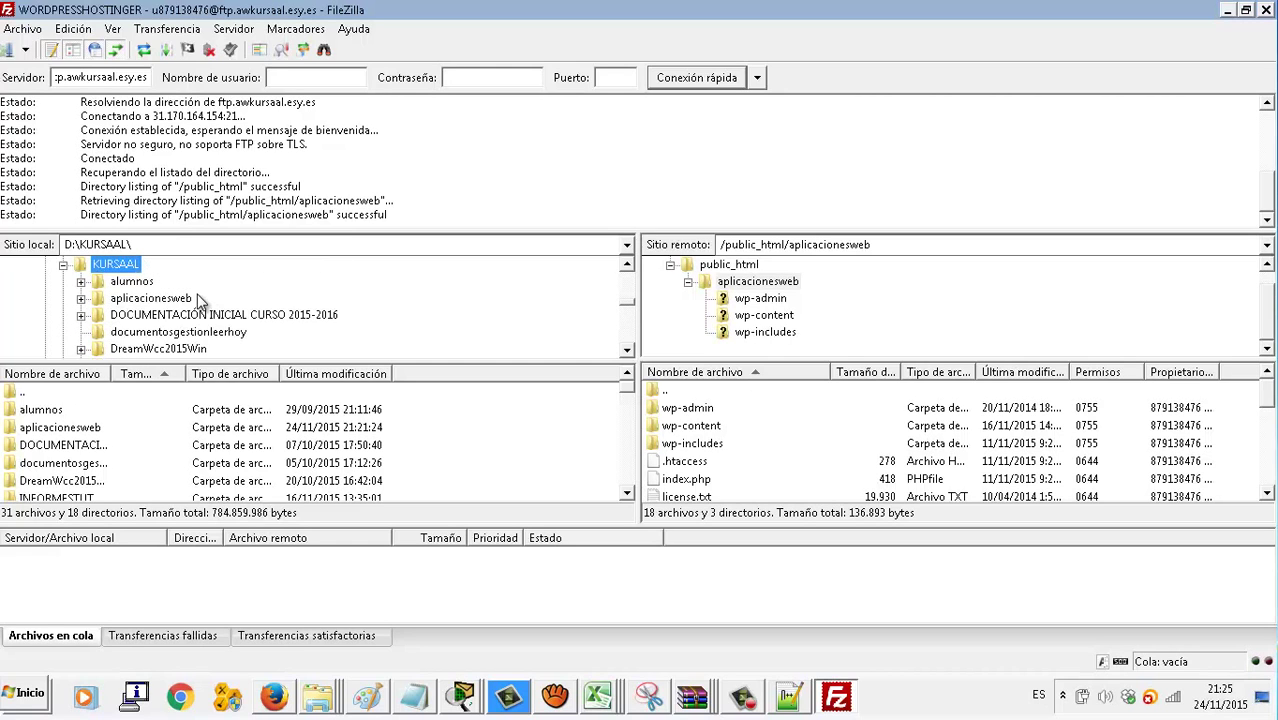
pyautogui.click(197, 299)
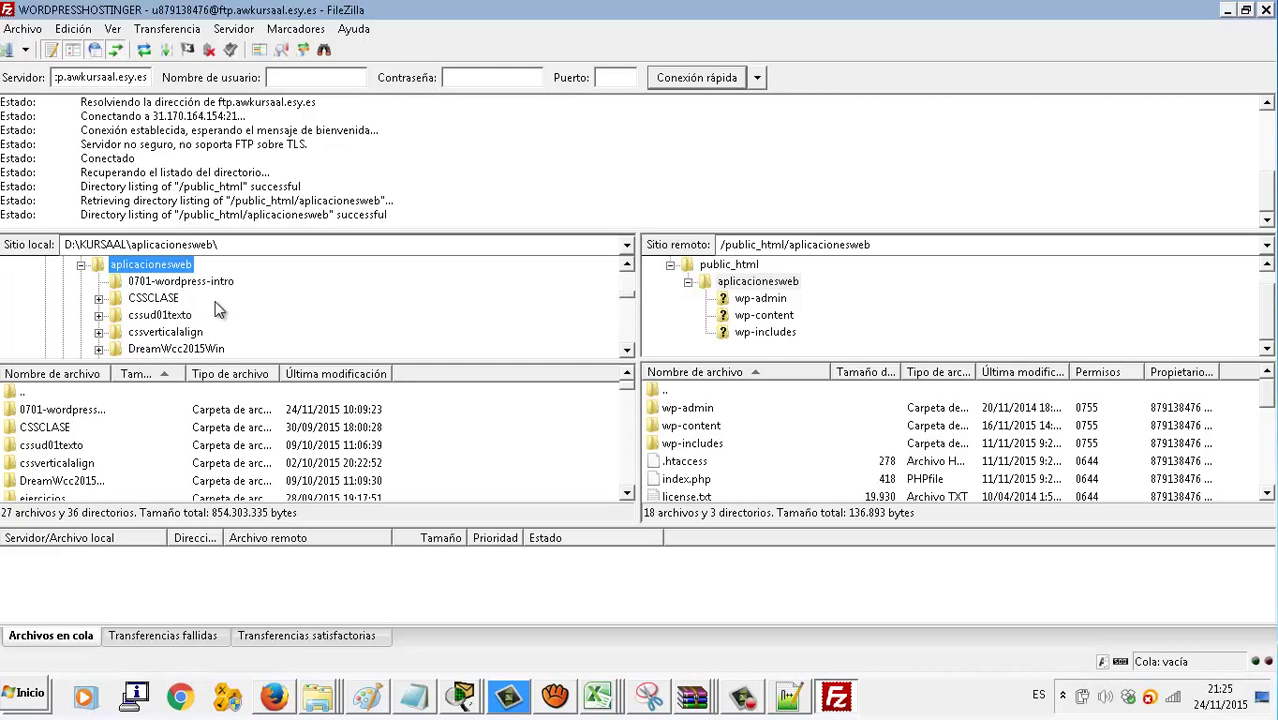
pyautogui.scroll(-8, 221, 311)
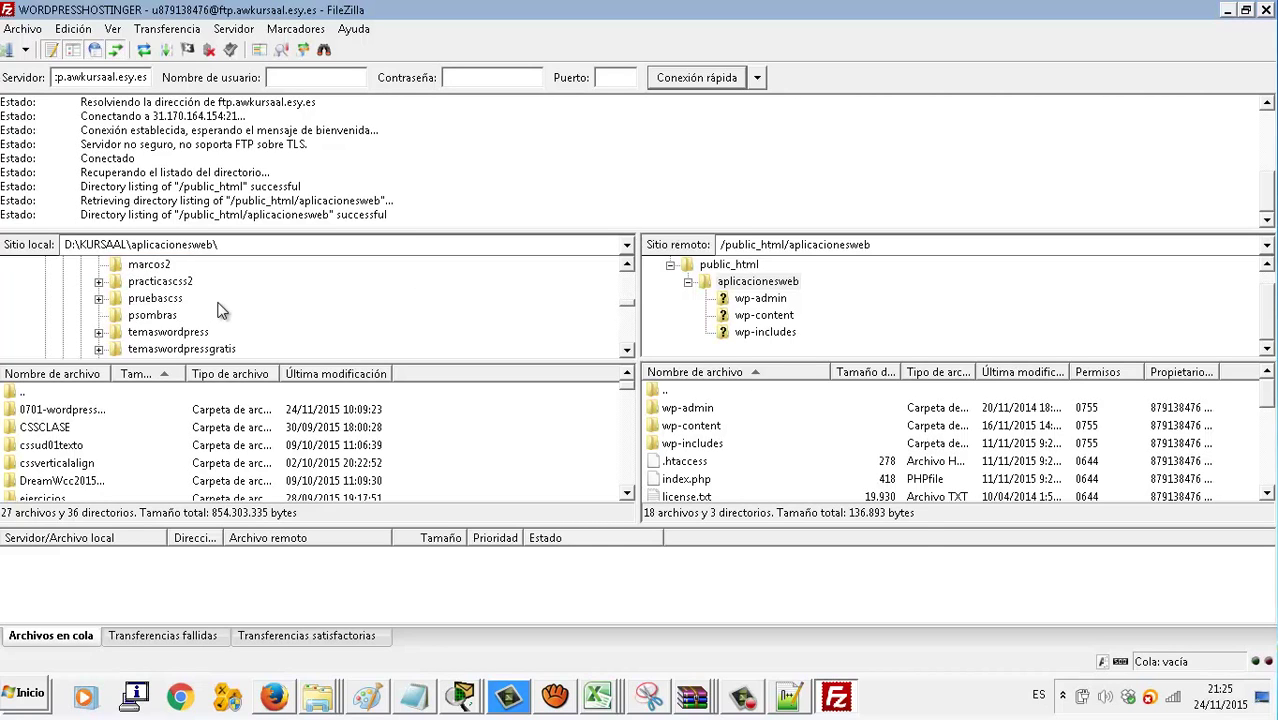
pyautogui.click(220, 301)
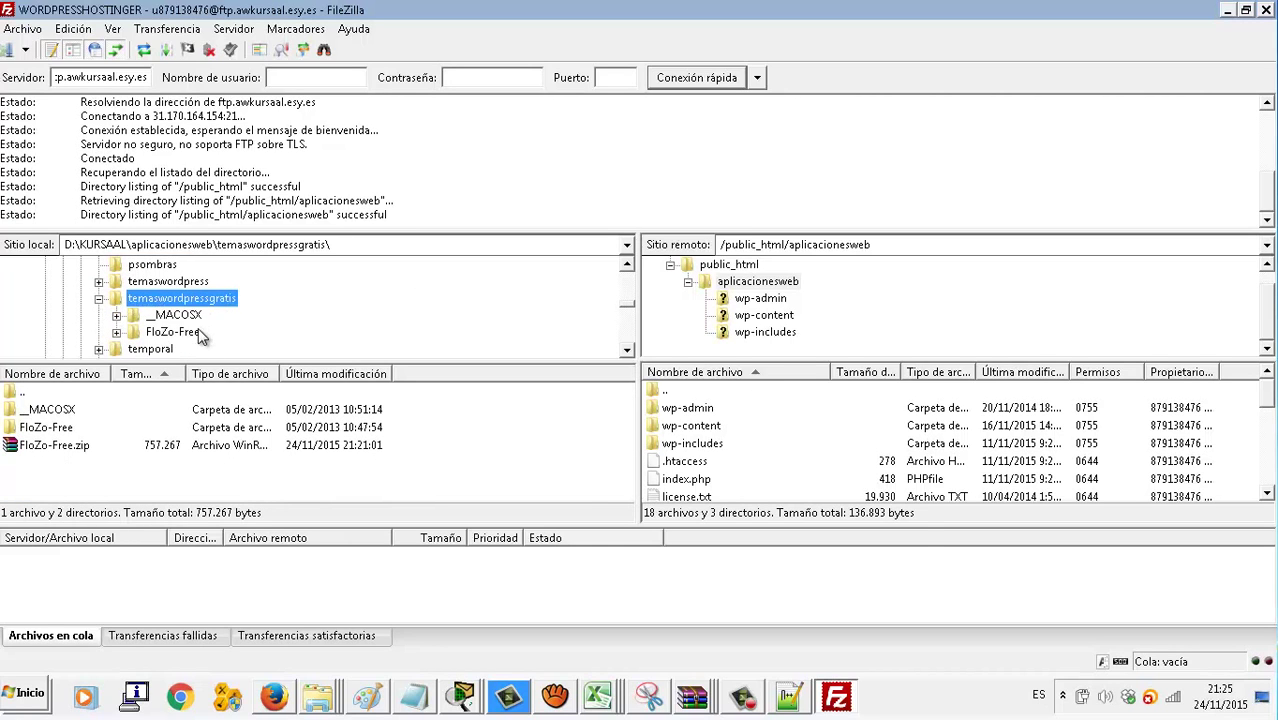
pyautogui.click(197, 336)
pyautogui.click(176, 349)
pyautogui.scroll(-1, 265, 320)
pyautogui.scroll(1, 263, 319)
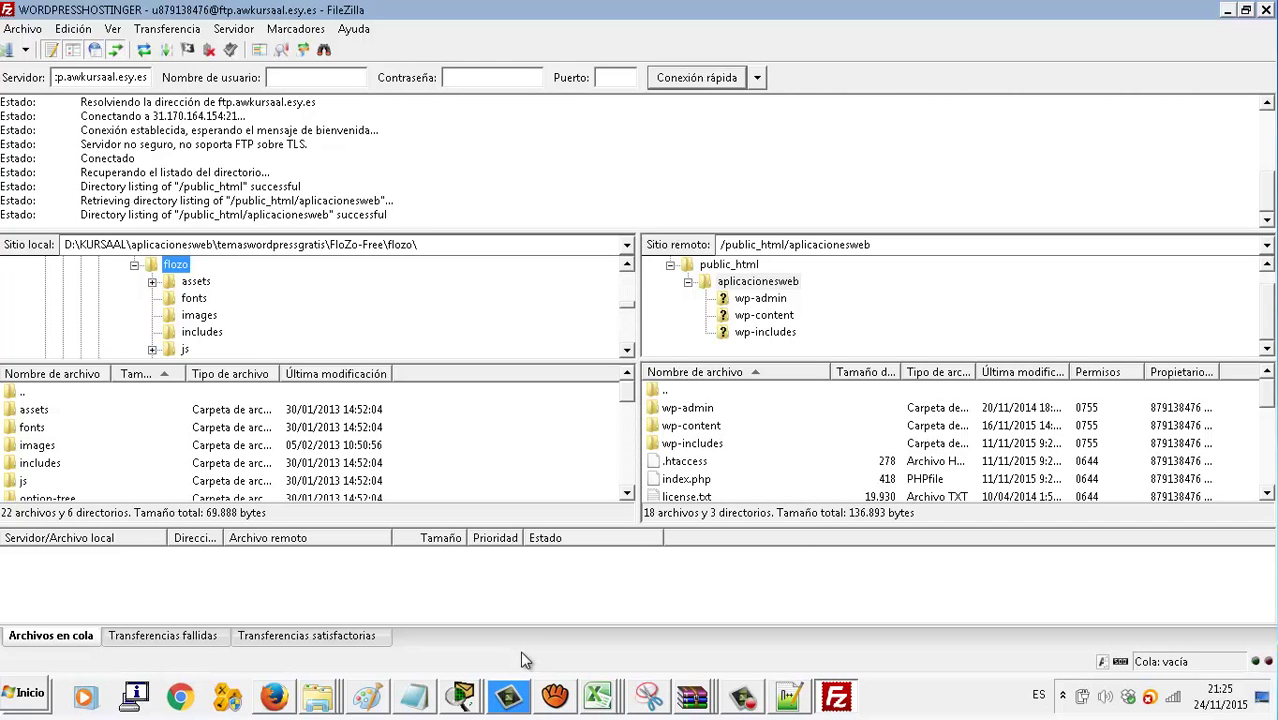
# Upload the local flozo folder into the remote wp-content/themes folder
pyautogui.click(788, 693)
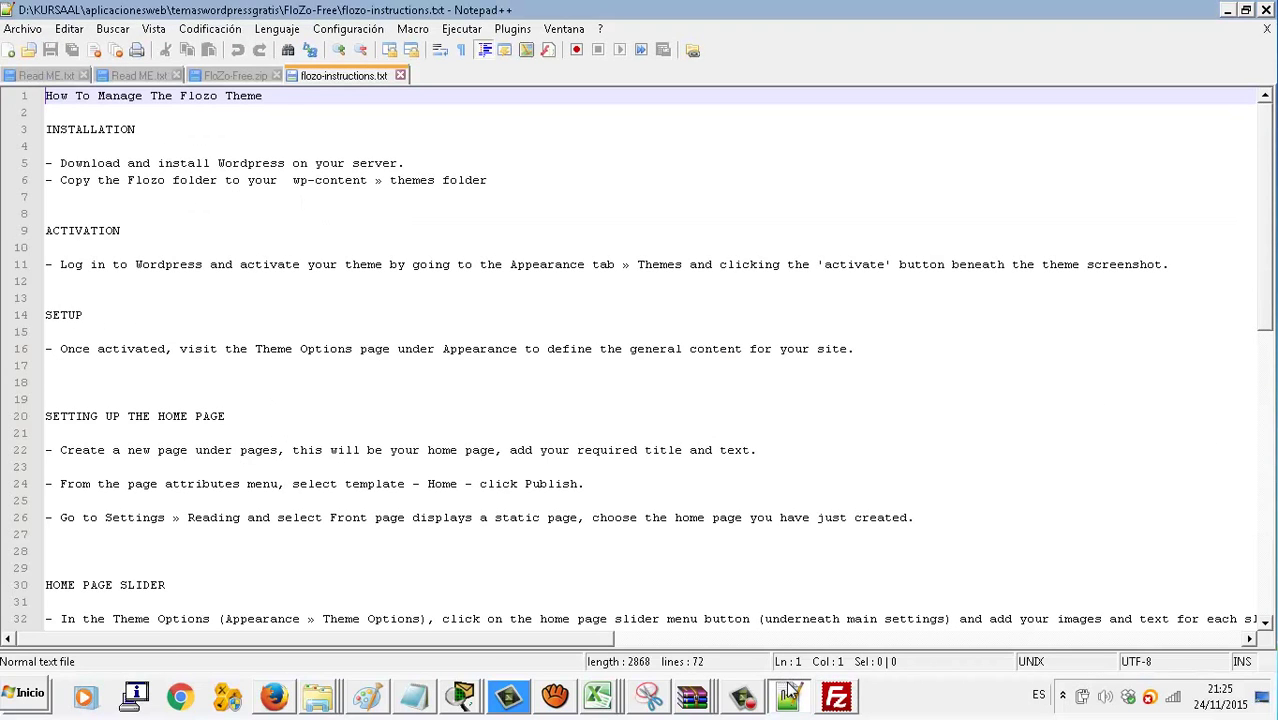
pyautogui.click(788, 693)
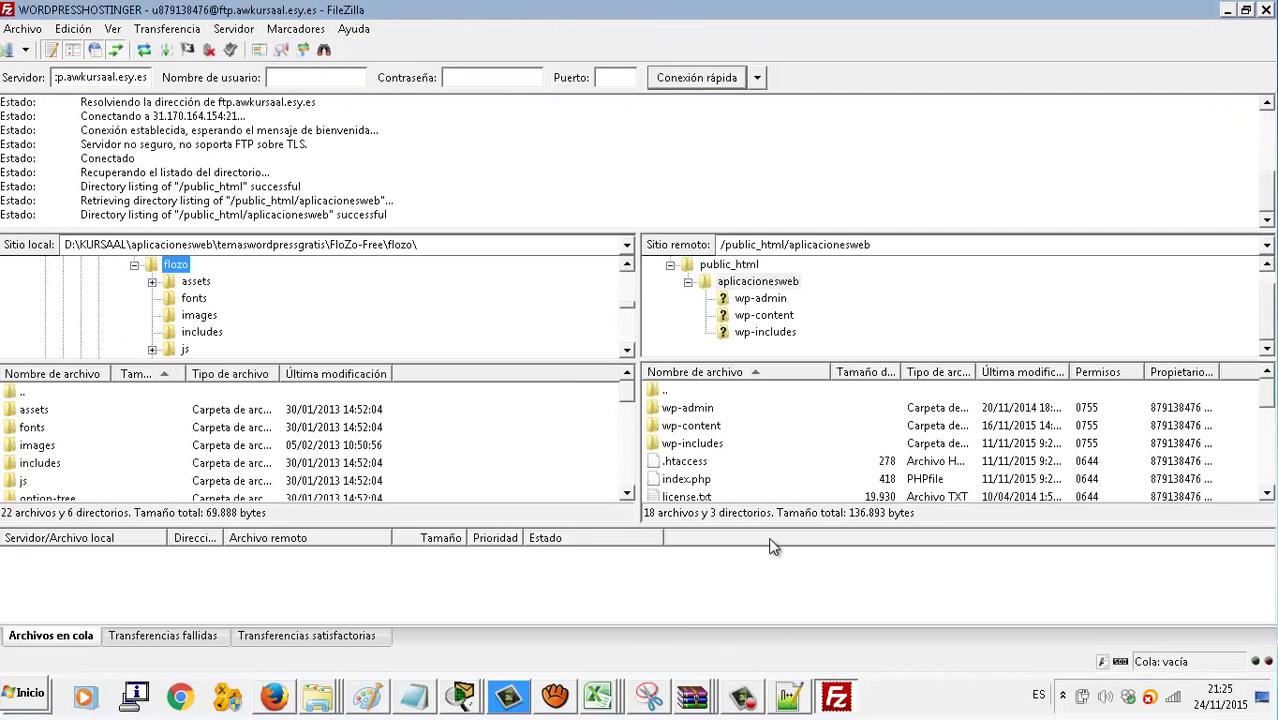
pyautogui.click(765, 332)
pyautogui.click(778, 317)
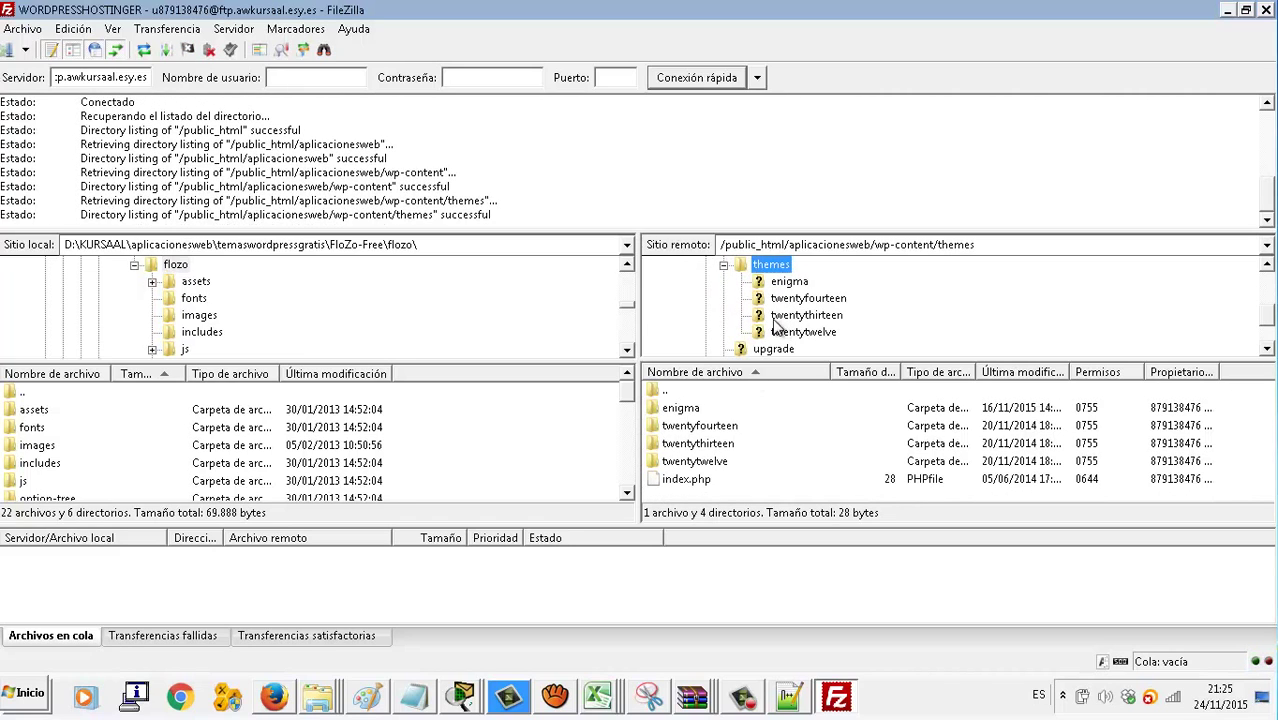
pyautogui.moveTo(175, 266); pyautogui.dragTo(756, 491)
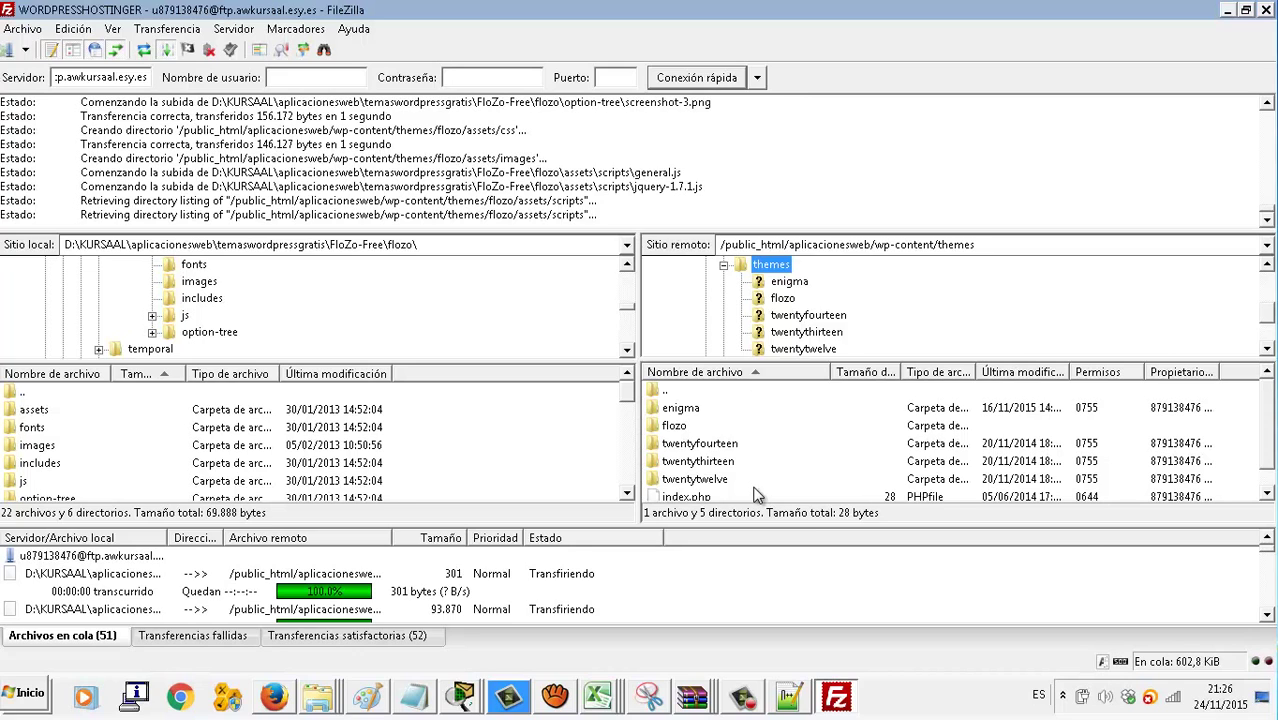
pyautogui.click(1267, 615)
pyautogui.click(1267, 615)
pyautogui.click(1267, 615)
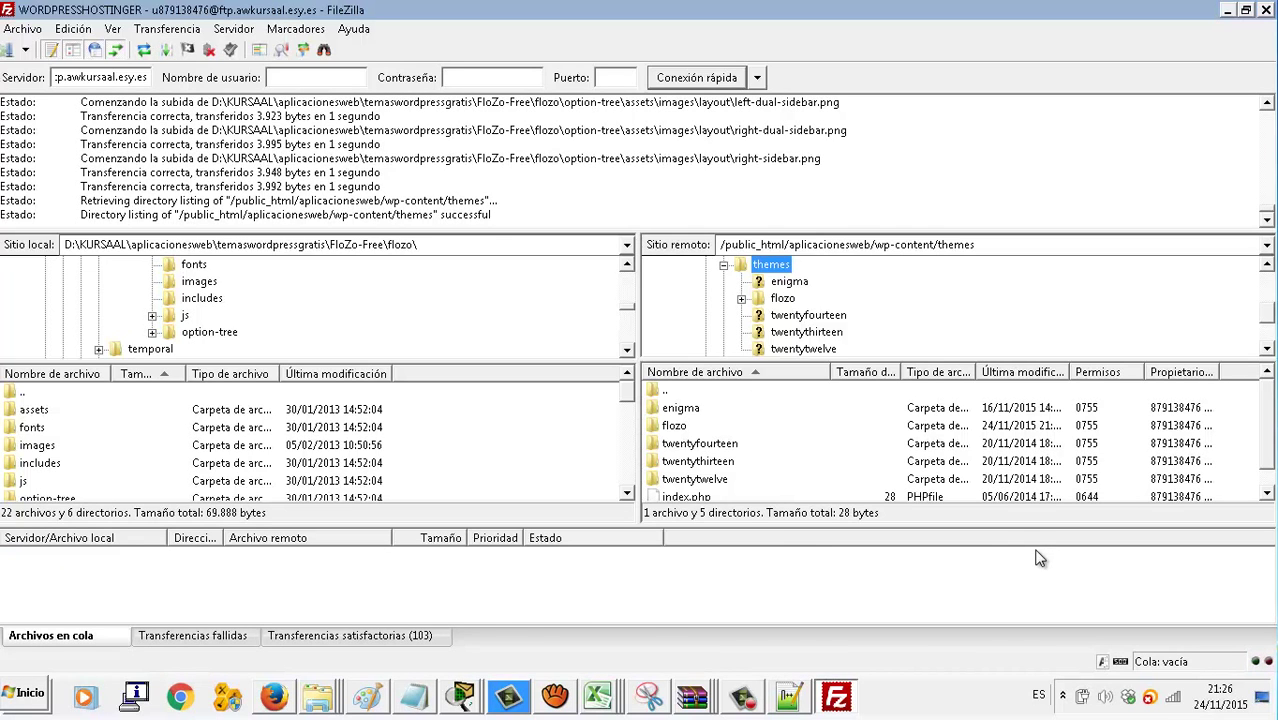
pyautogui.click(266, 700)
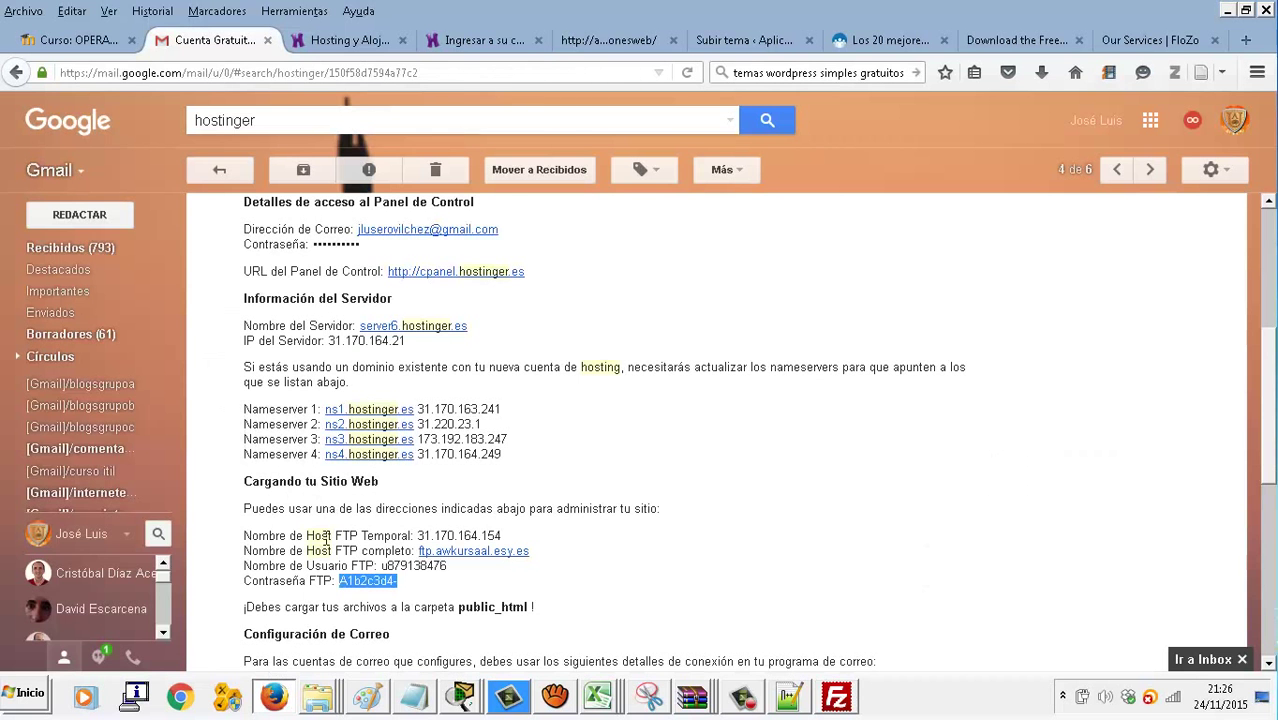
# Go back to Apariencia > Temas, dismiss the notice, and search installed themes for FLOZO
pyautogui.click(762, 45)
pyautogui.click(140, 107)
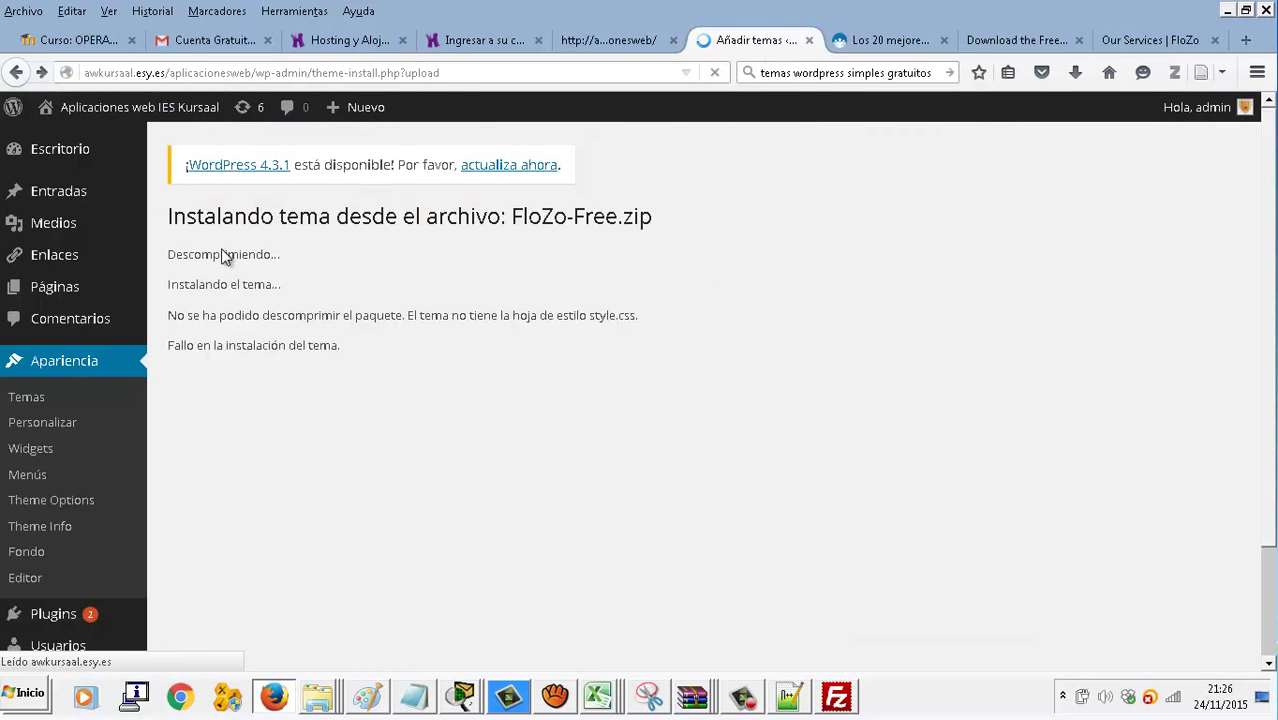
pyautogui.click(20, 73)
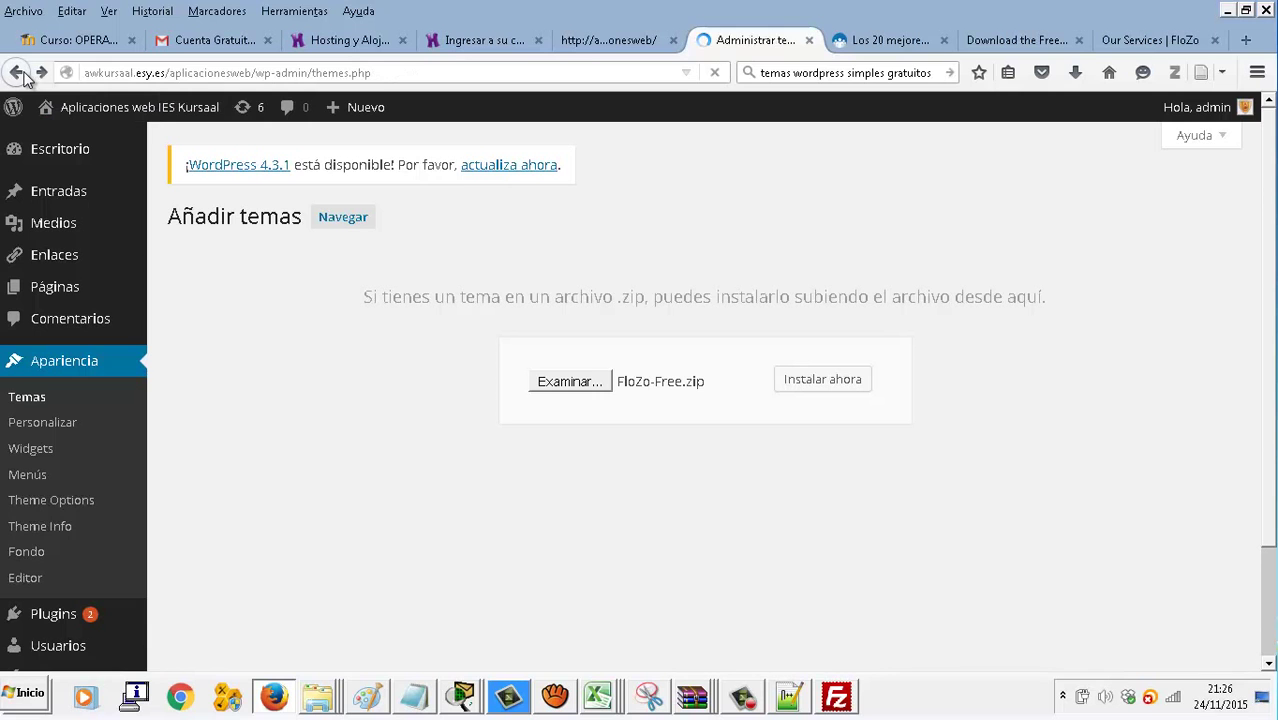
pyautogui.scroll(-5, 870, 445)
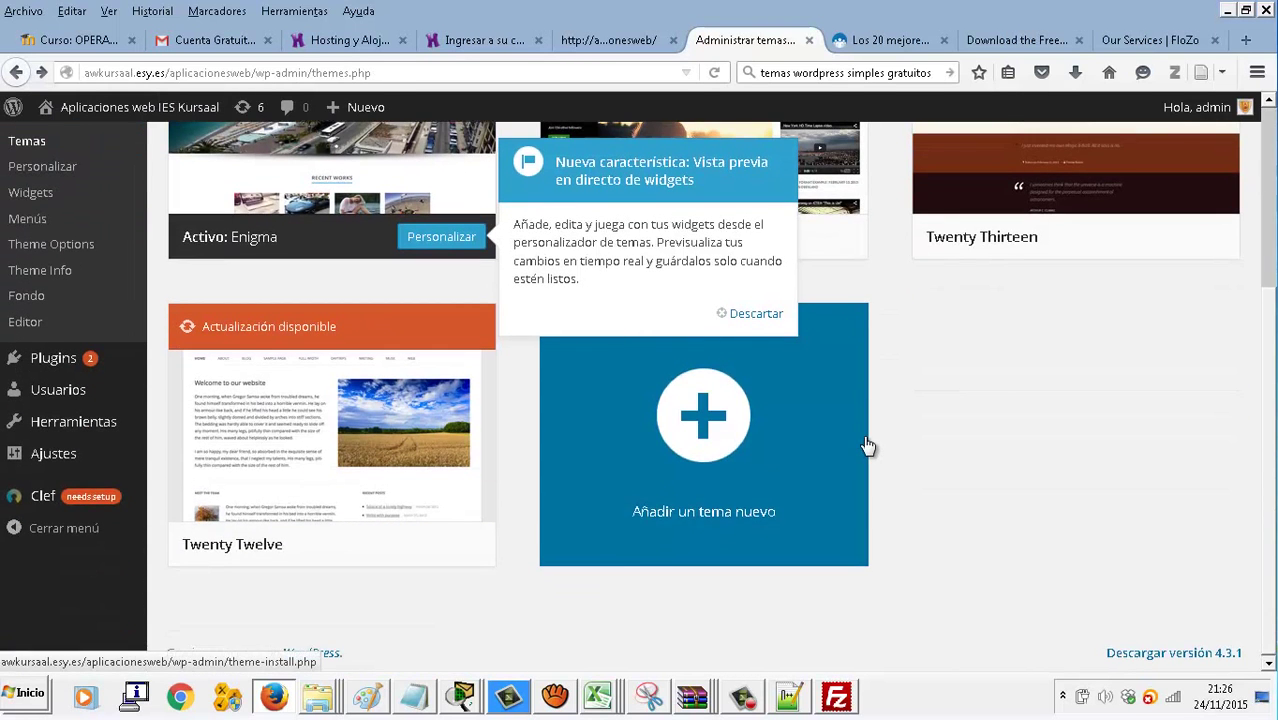
pyautogui.scroll(4, 1061, 434)
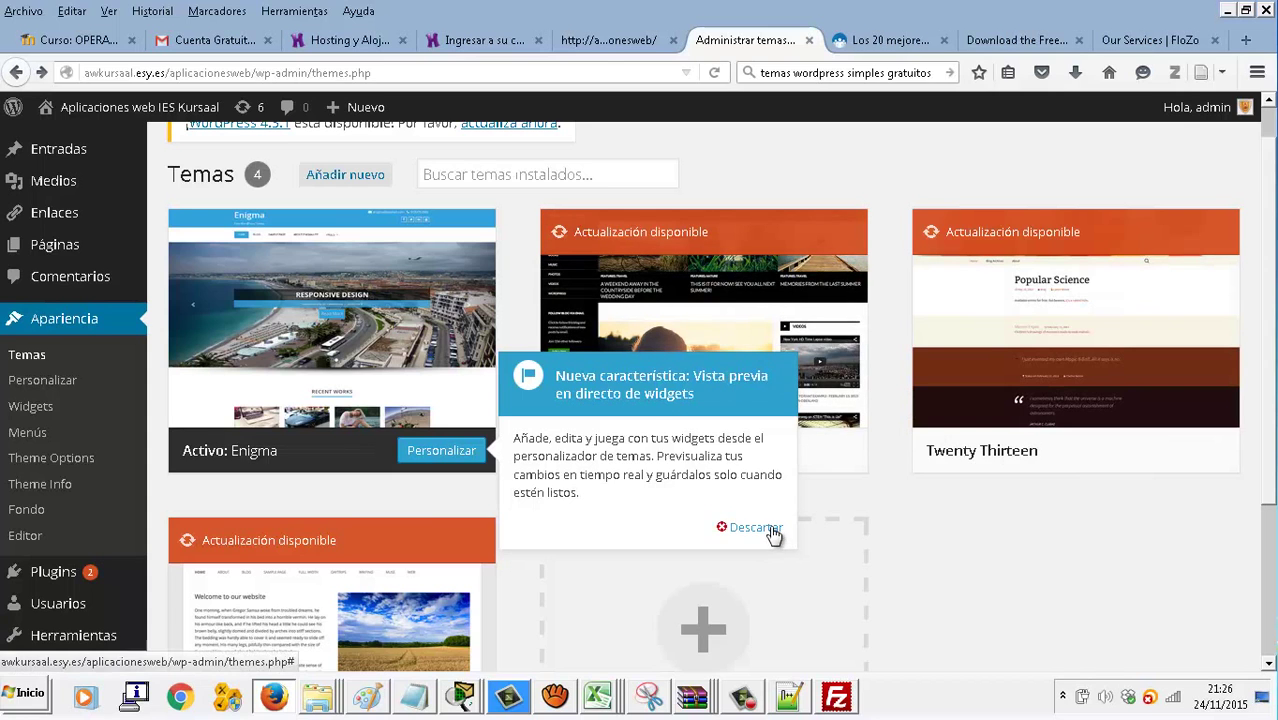
pyautogui.click(768, 530)
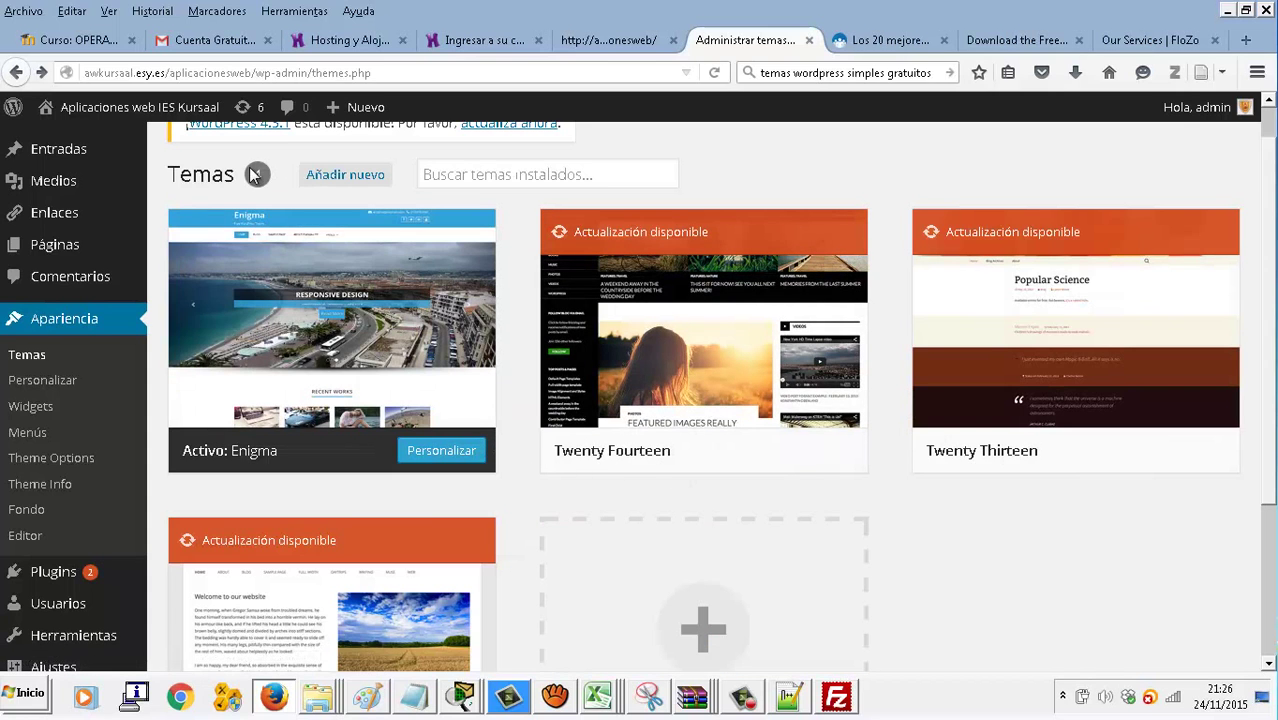
pyautogui.click(494, 178)
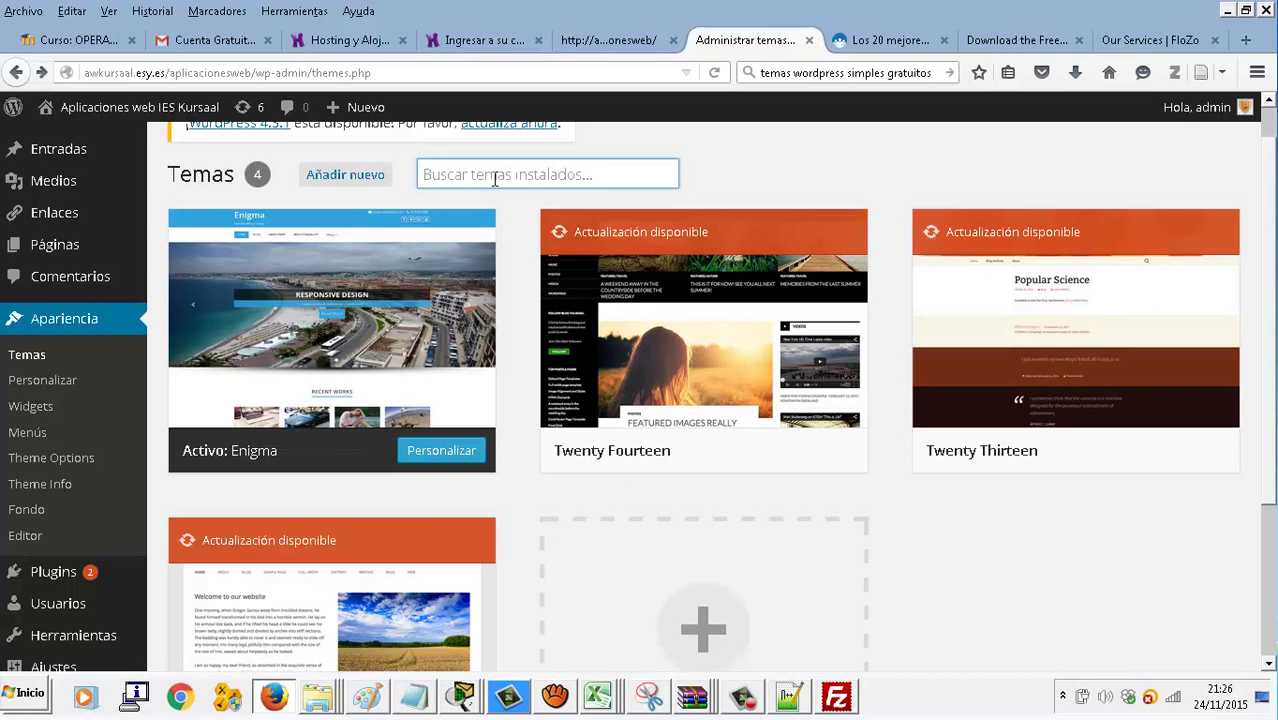
pyautogui.scroll(1, 494, 176)
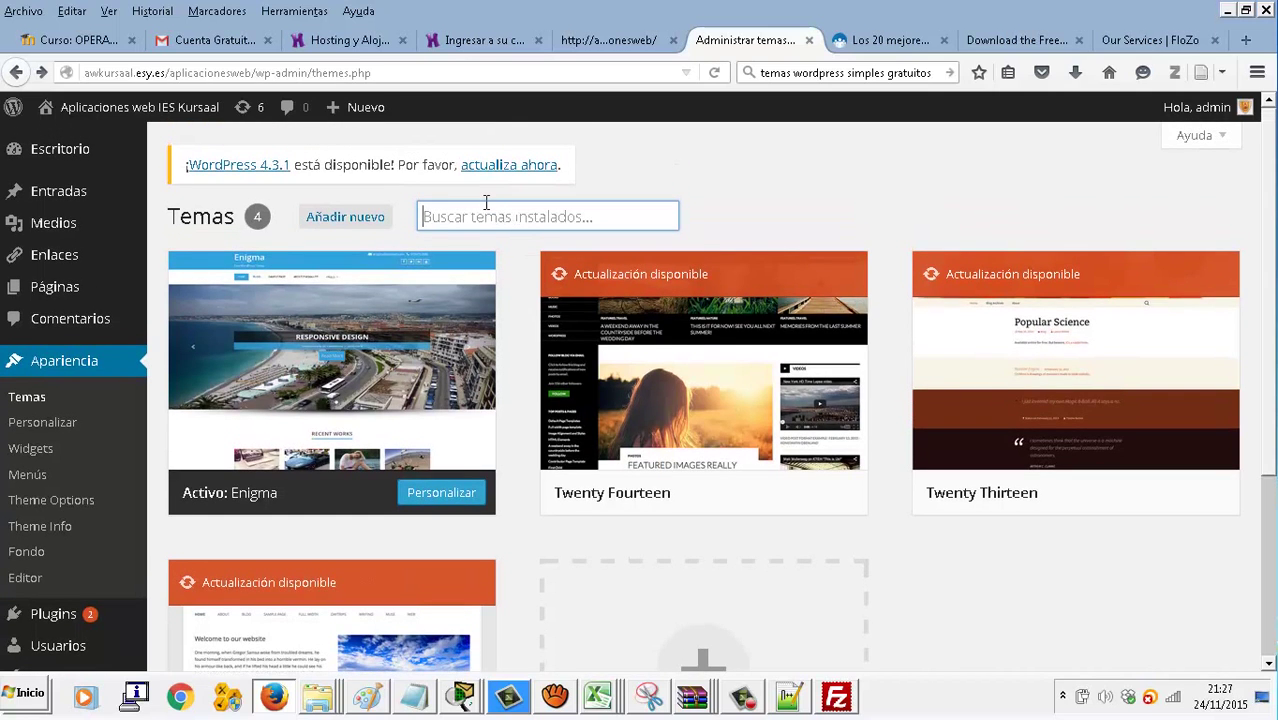
pyautogui.write('FLOZO')
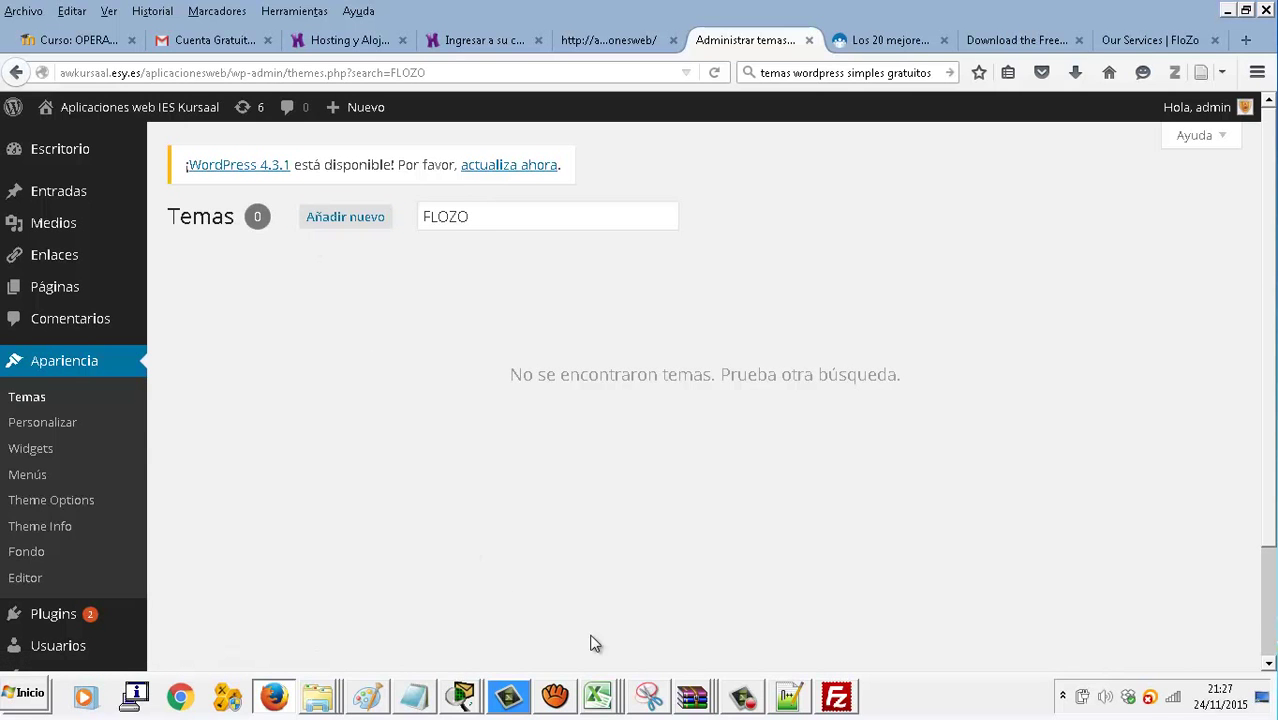
pyautogui.click(835, 700)
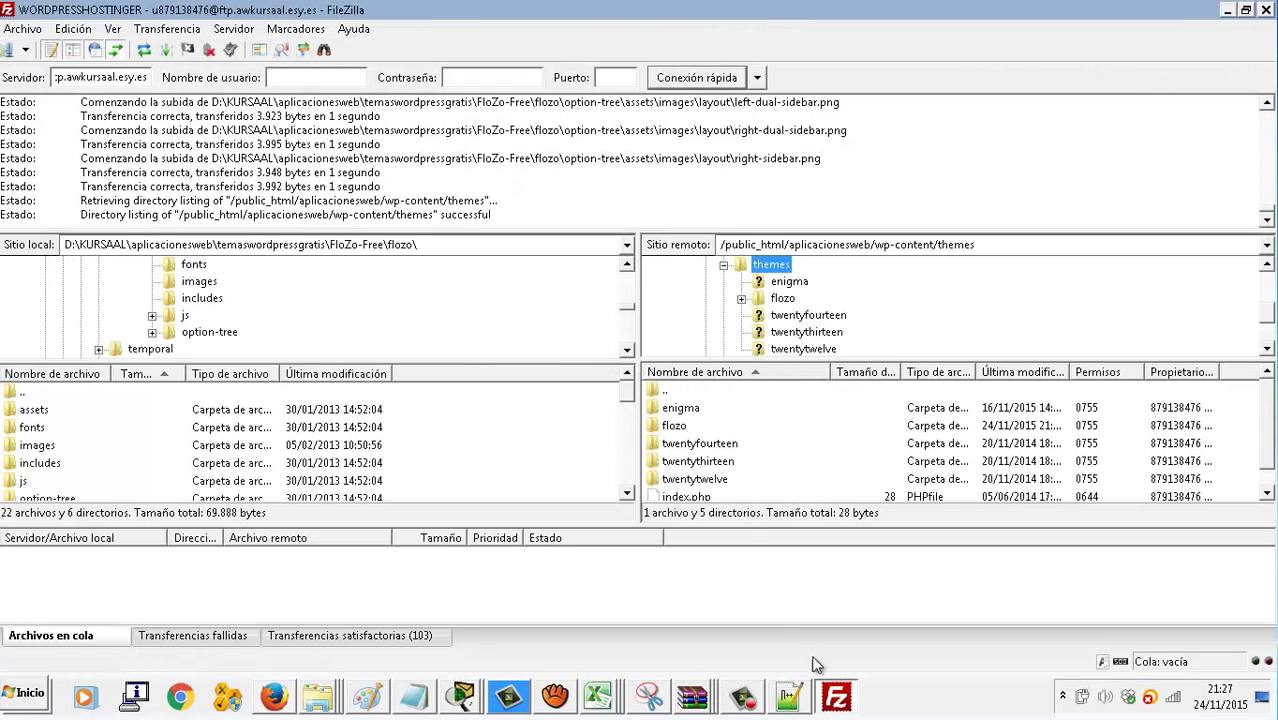
# Refresh the remote themes listing with F5 and compare the flozo folder against enigma
pyautogui.click(693, 428)
pyautogui.press('F5')
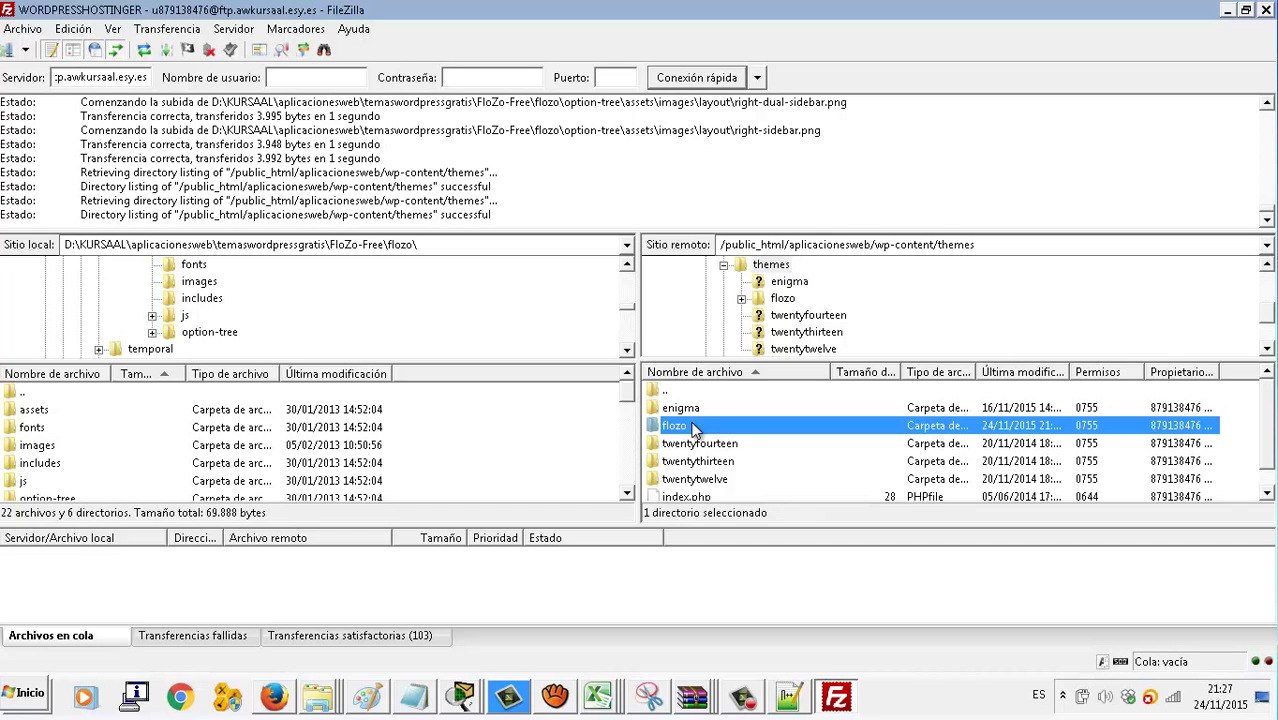
pyautogui.click(741, 298)
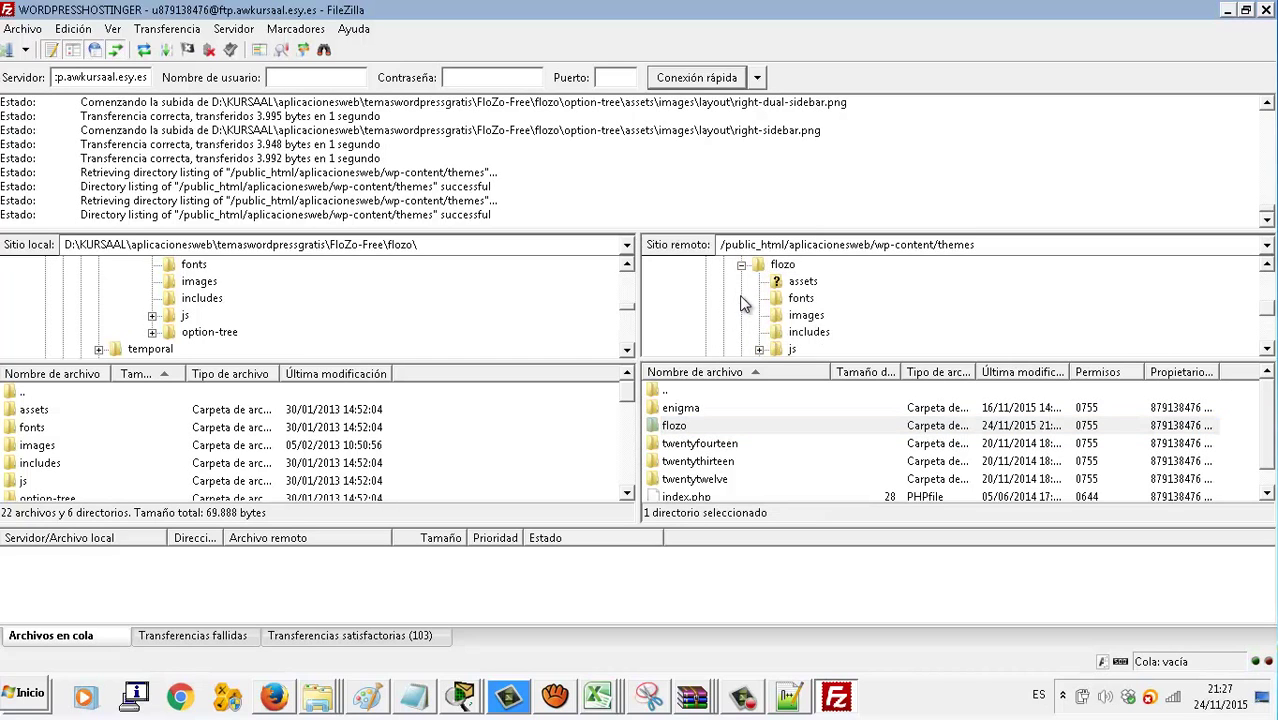
pyautogui.scroll(-1, 845, 312)
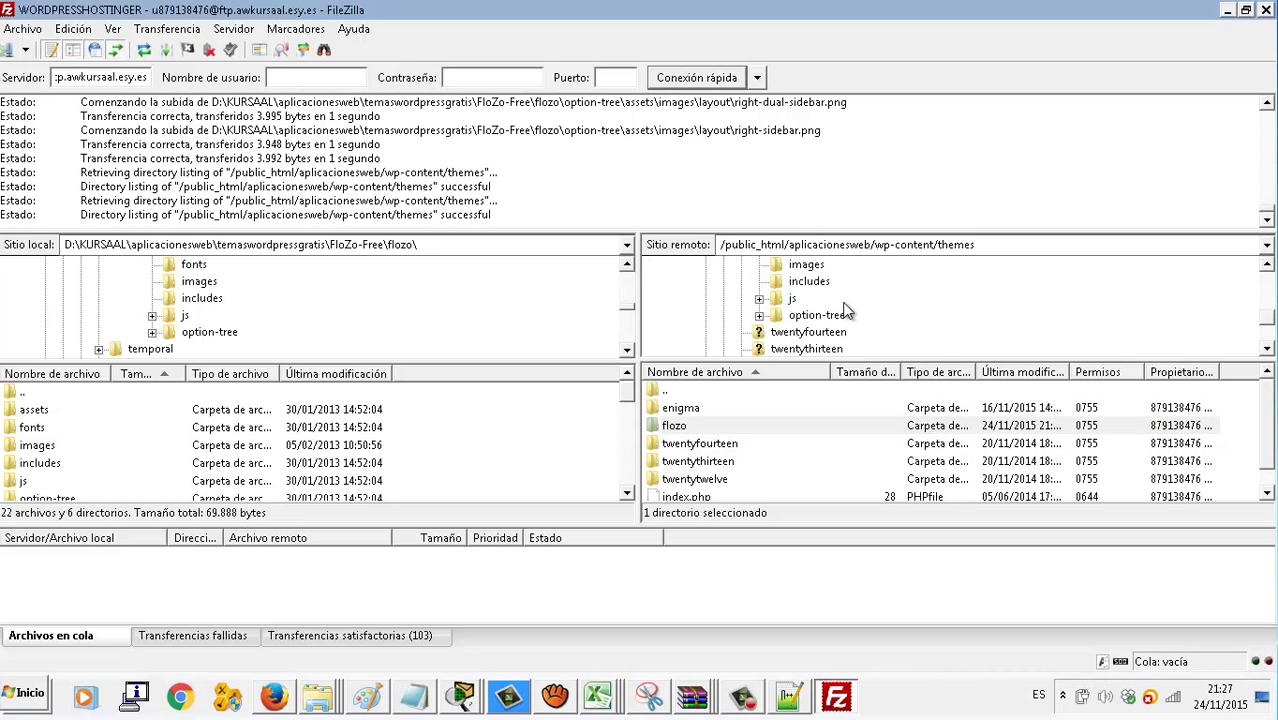
pyautogui.scroll(1, 775, 345)
pyautogui.scroll(1, 776, 335)
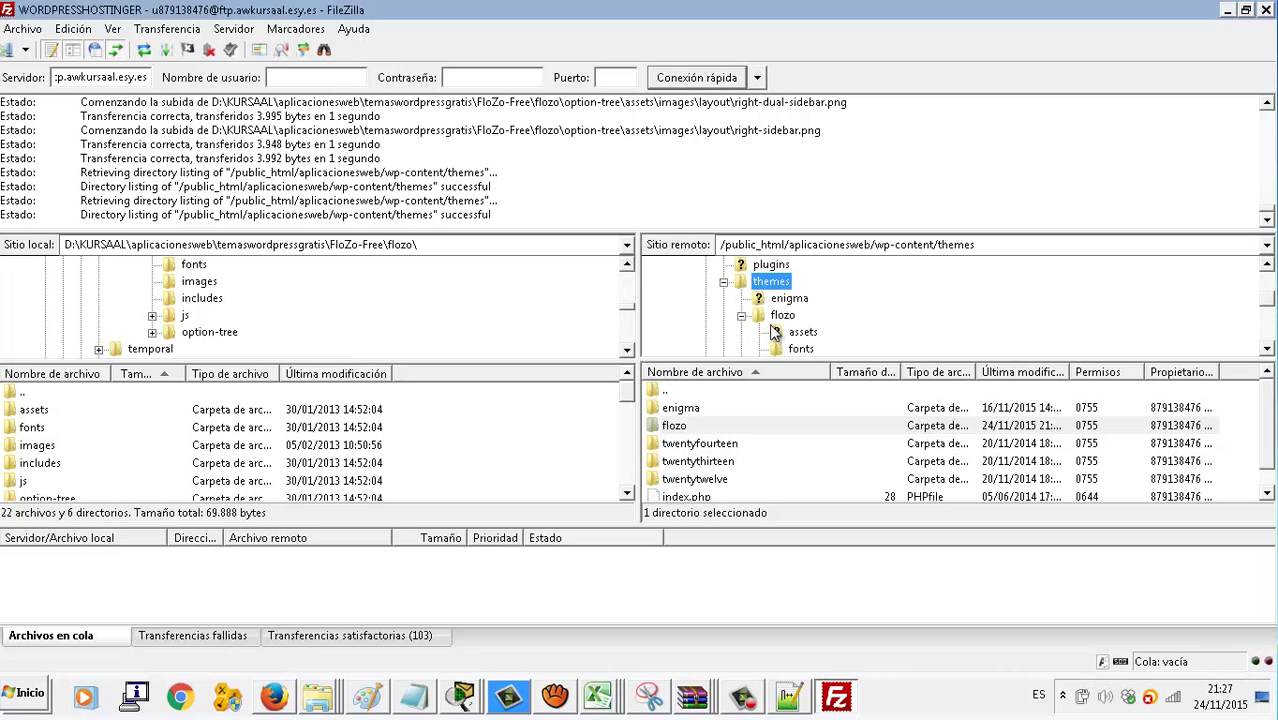
pyautogui.click(764, 300)
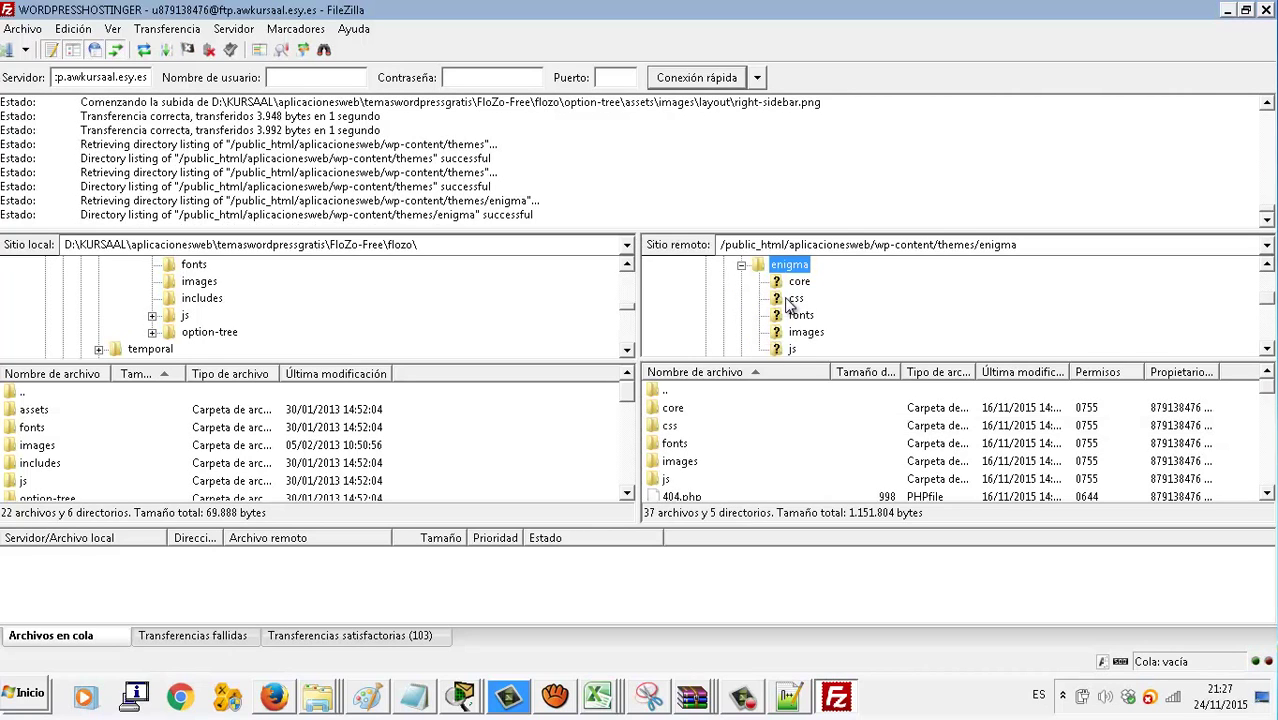
pyautogui.click(741, 265)
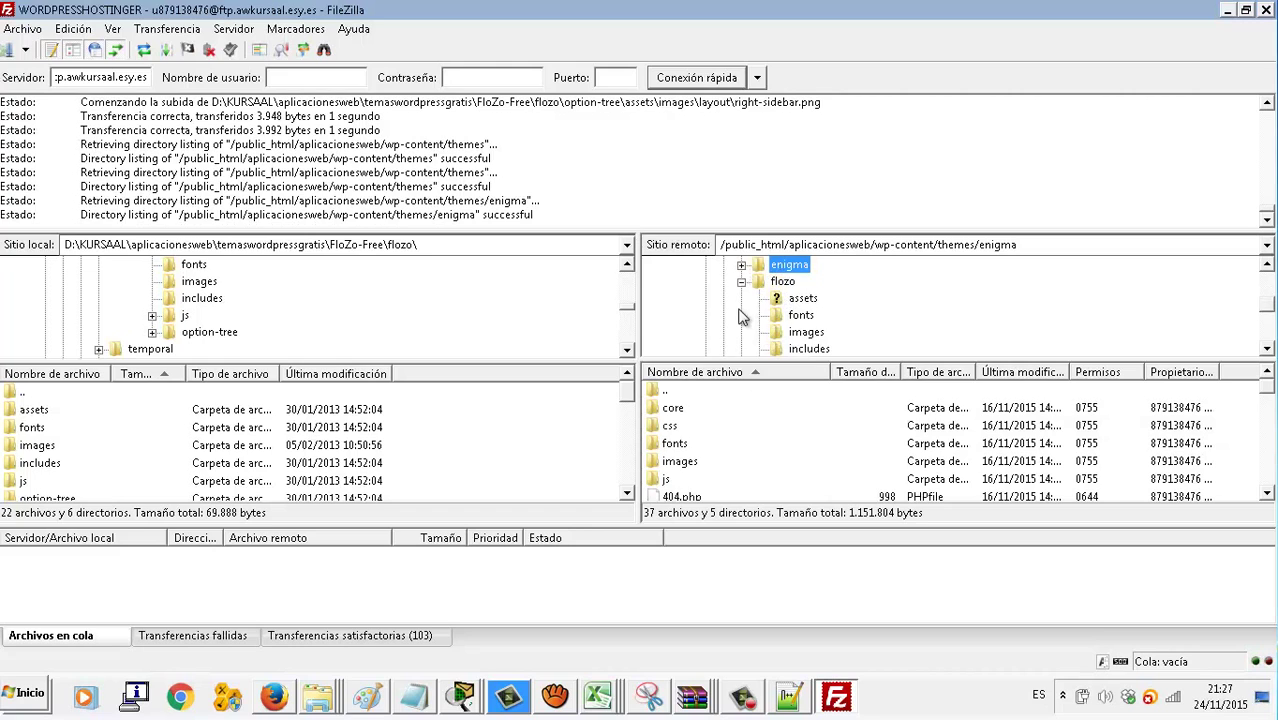
pyautogui.click(741, 283)
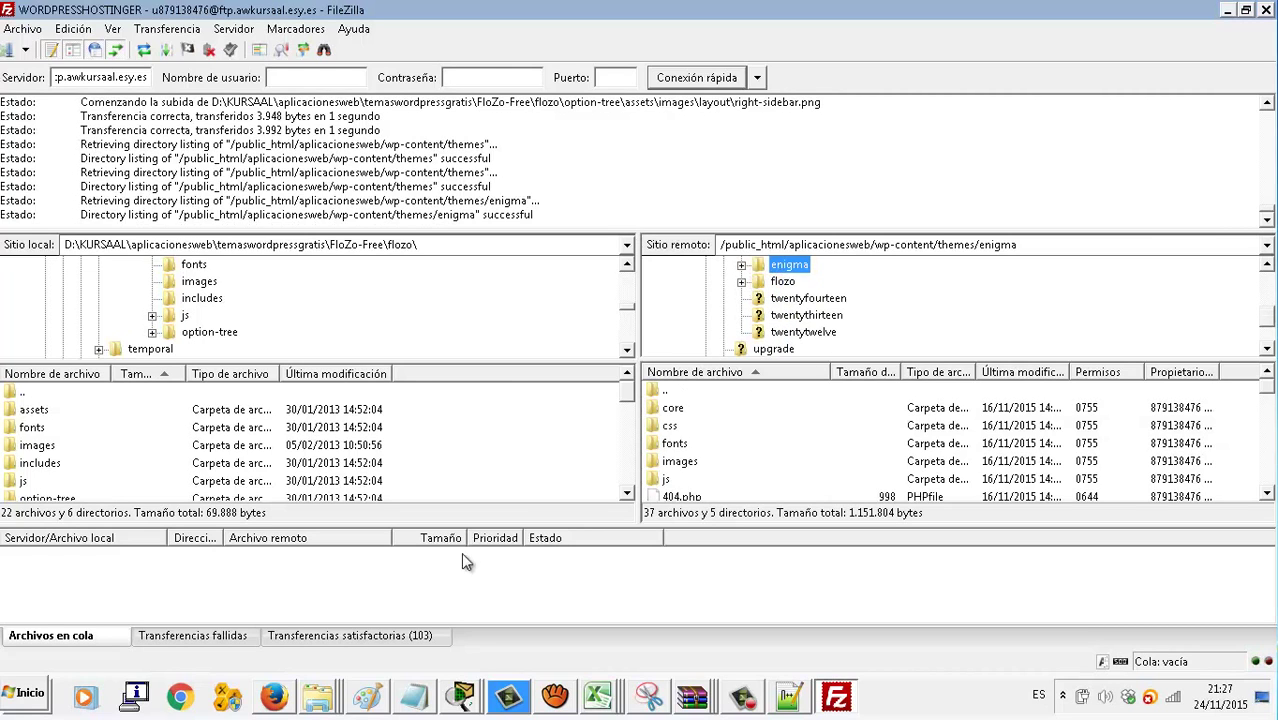
pyautogui.click(273, 697)
# Delete 'FLOZO' from the theme search and find the FloZo card in the Temas grid
pyautogui.moveTo(445, 224); pyautogui.dragTo(362, 242)
pyautogui.press('BackSpace')
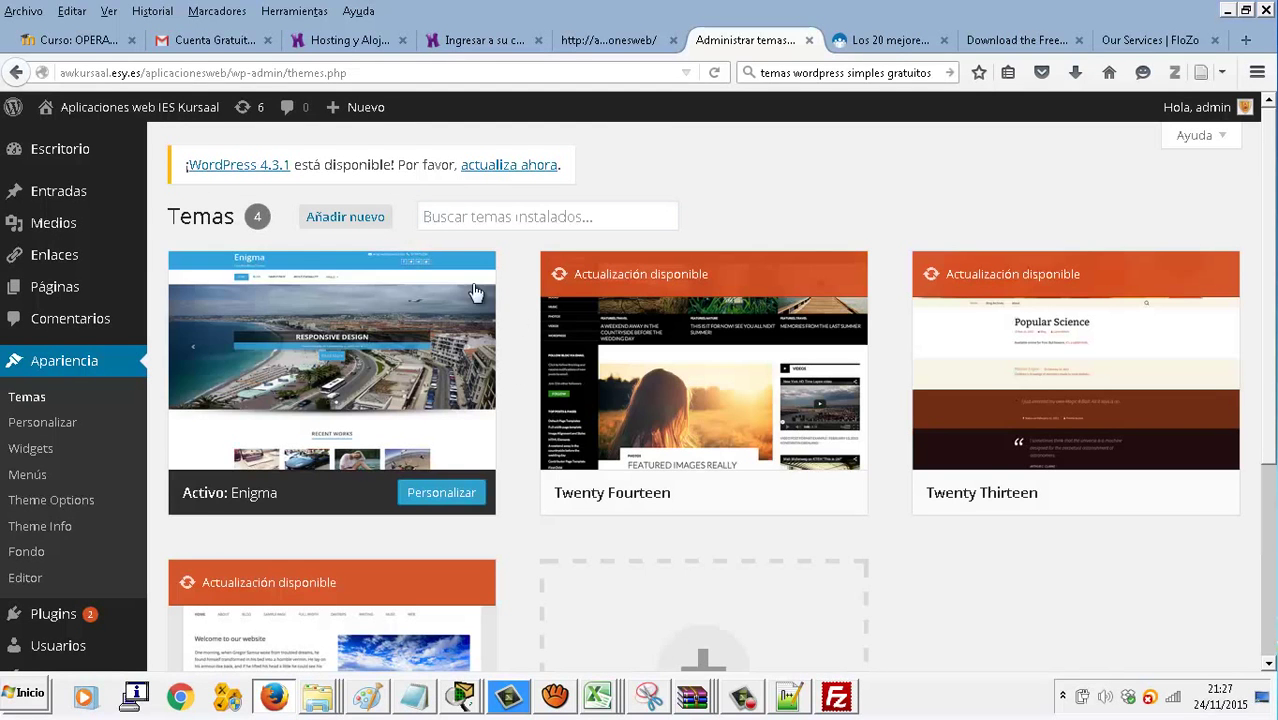
pyautogui.scroll(-2, 979, 565)
pyautogui.scroll(-3, 979, 565)
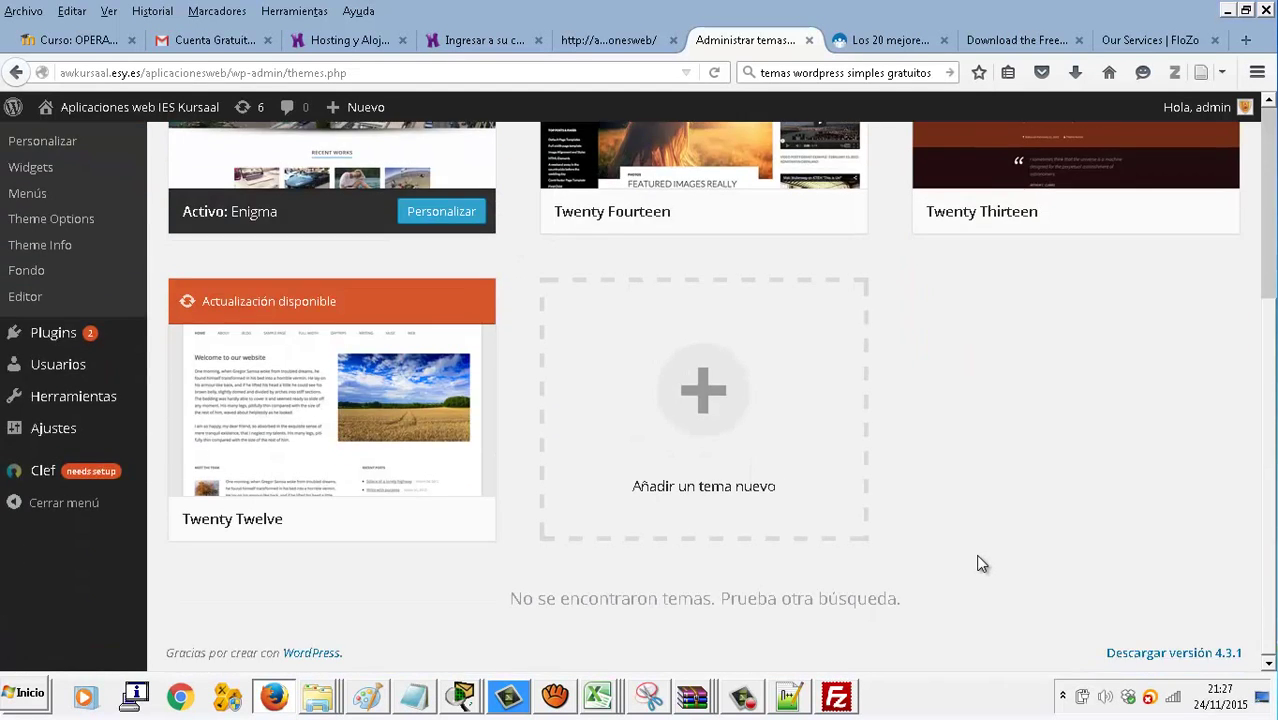
pyautogui.click(857, 538)
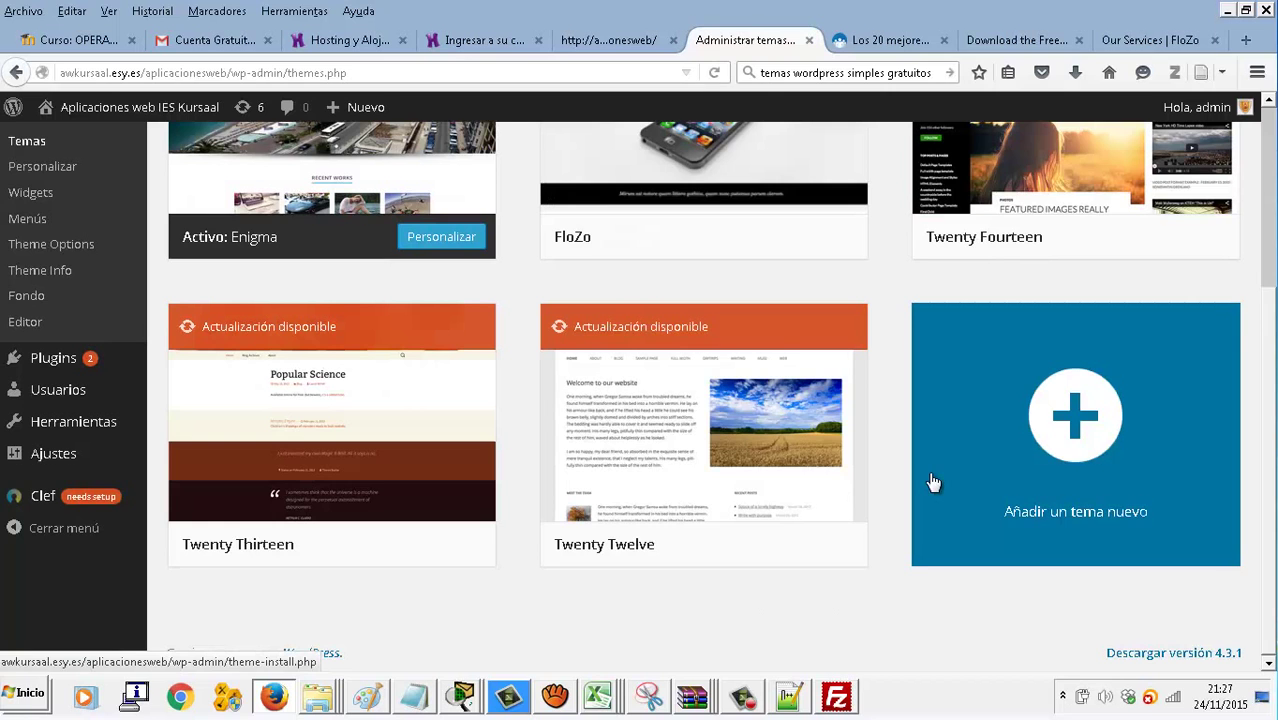
pyautogui.scroll(2, 907, 428)
# Activate the FloZo theme and reload the live site to see its new look
pyautogui.moveTo(702, 234)
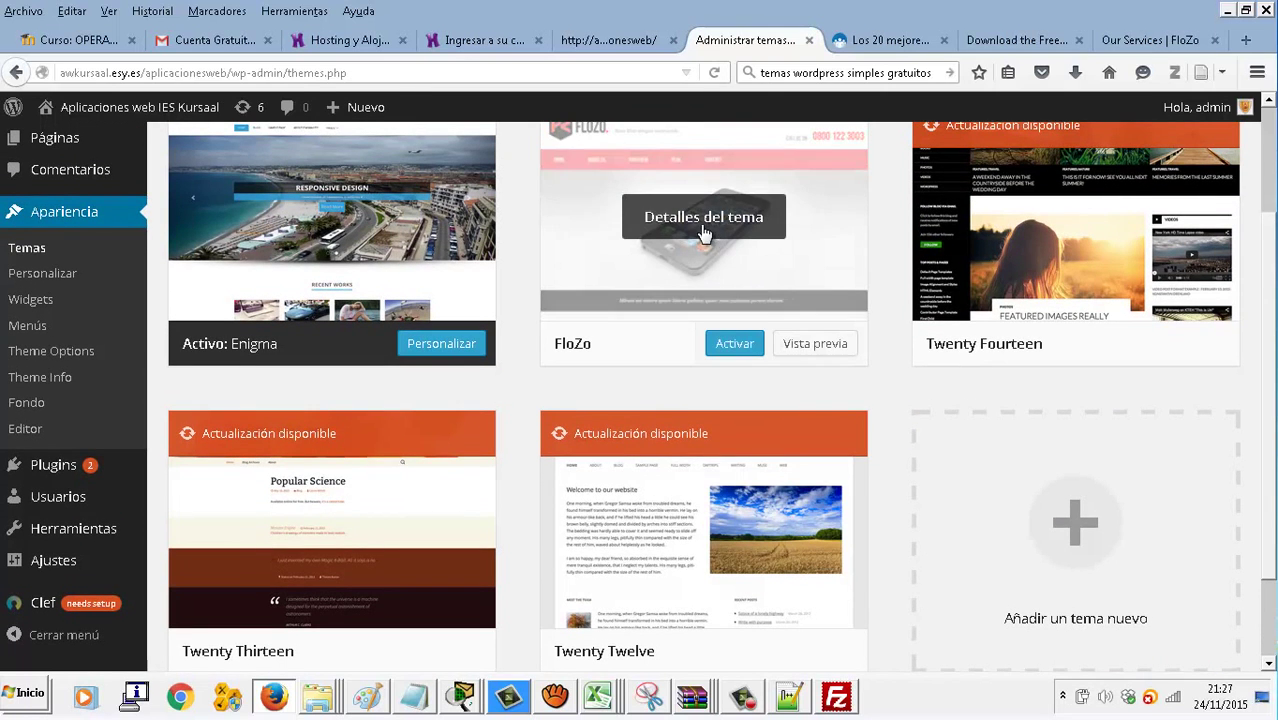
pyautogui.click(735, 346)
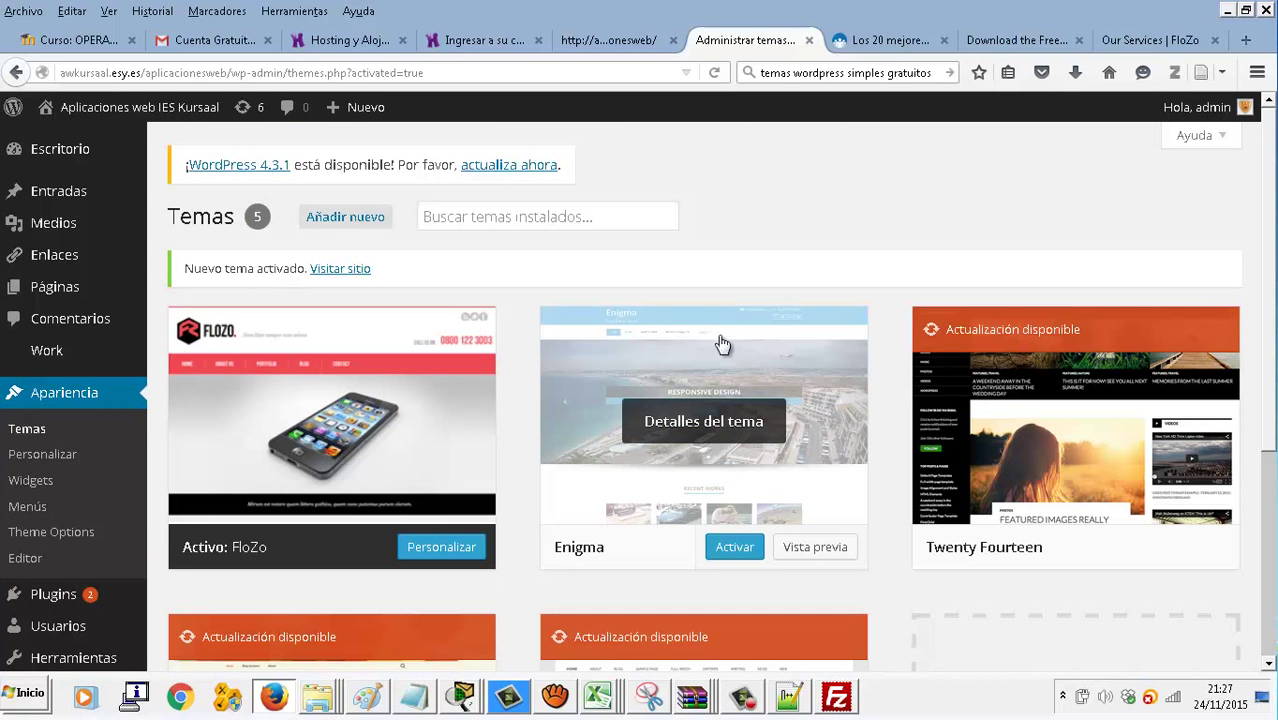
pyautogui.click(606, 42)
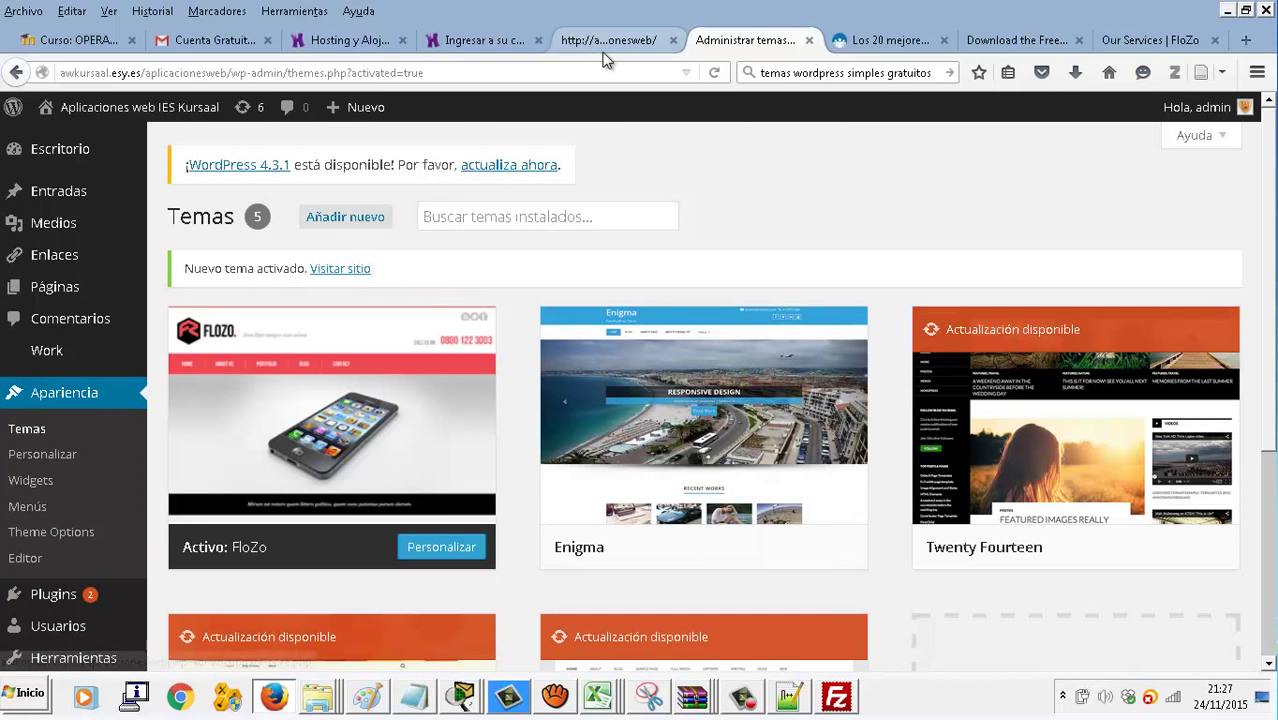
pyautogui.click(714, 74)
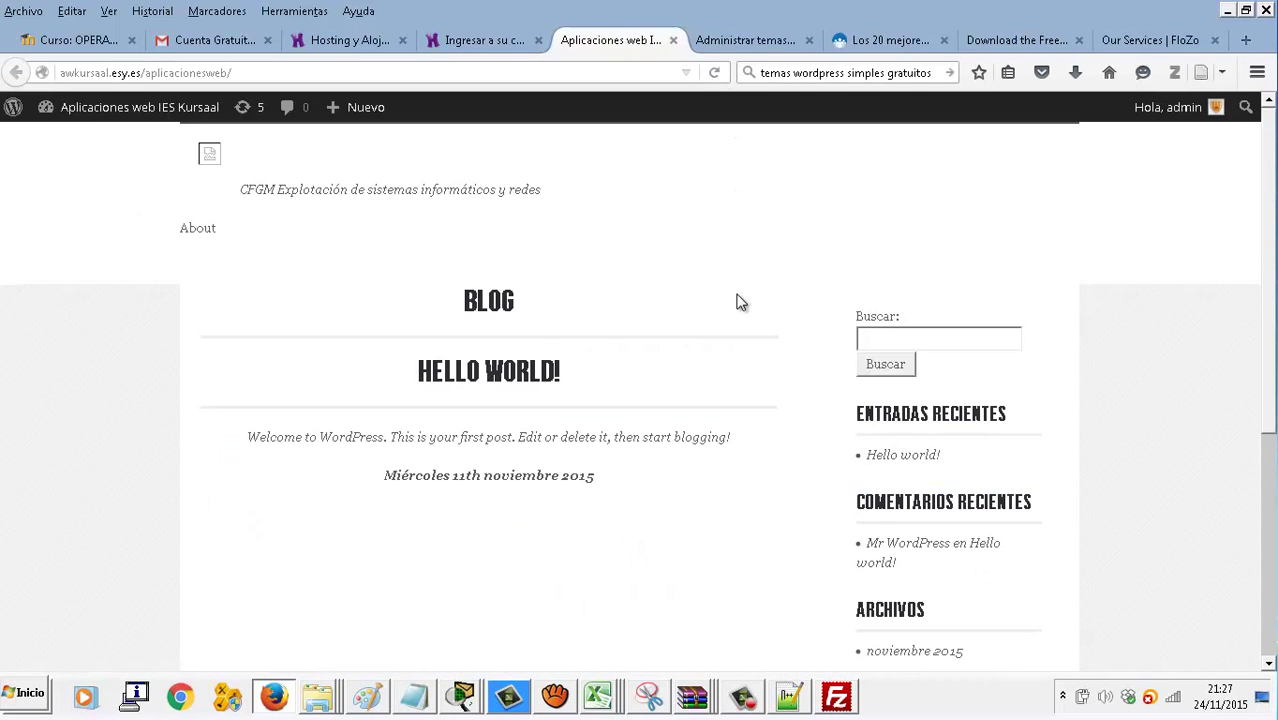
pyautogui.scroll(-5, 739, 303)
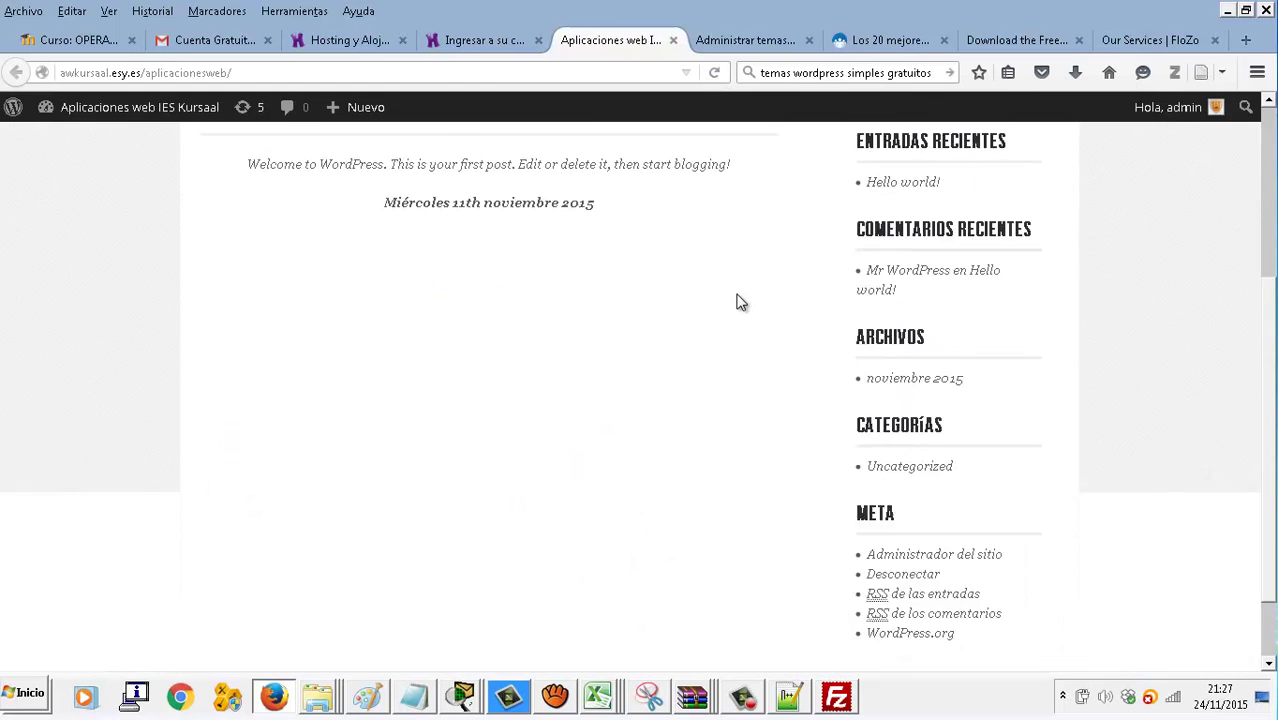
pyautogui.scroll(5, 739, 303)
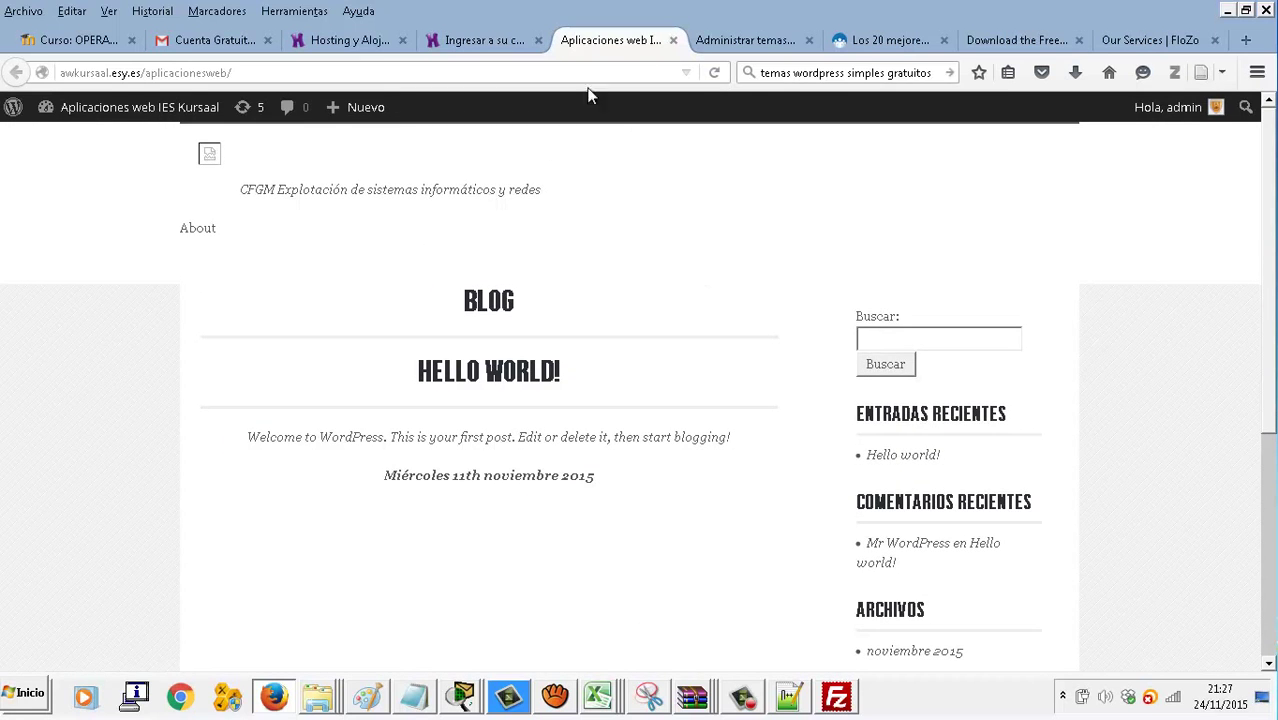
# Reload the installed themes page and launch the Customizer for the active FloZo theme
pyautogui.click(752, 41)
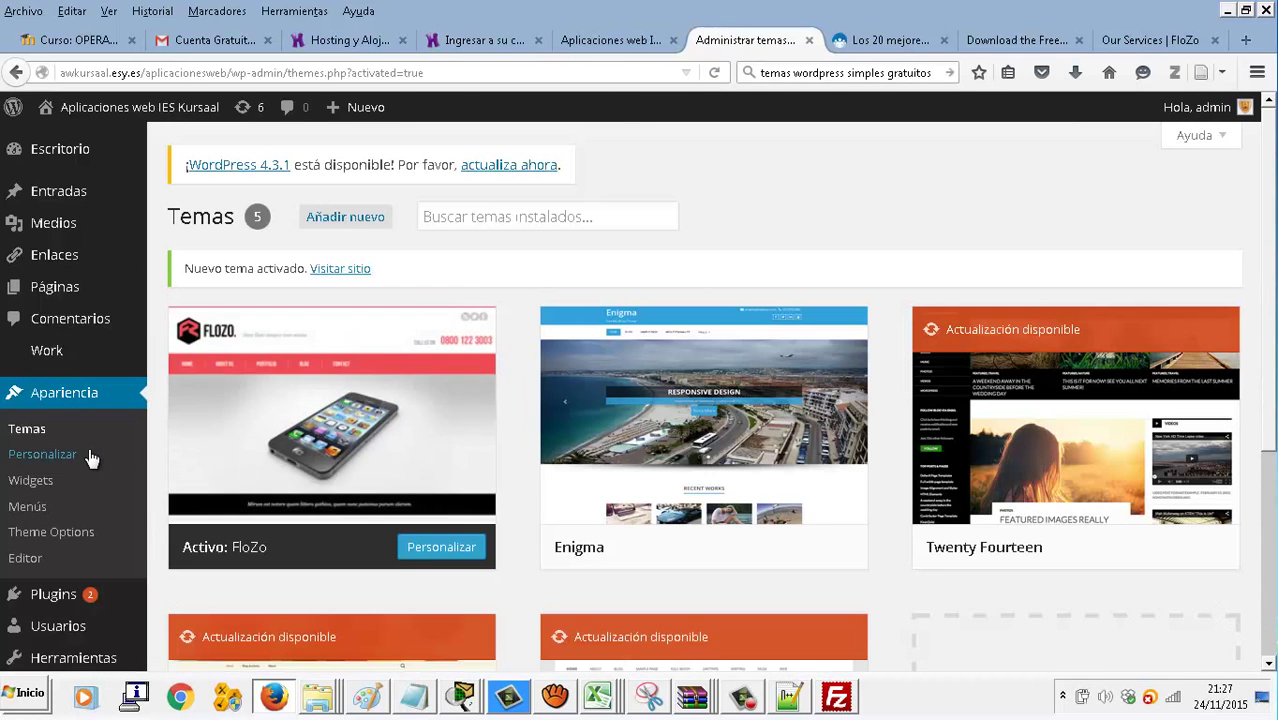
pyautogui.scroll(-5, 92, 452)
pyautogui.scroll(4, 92, 452)
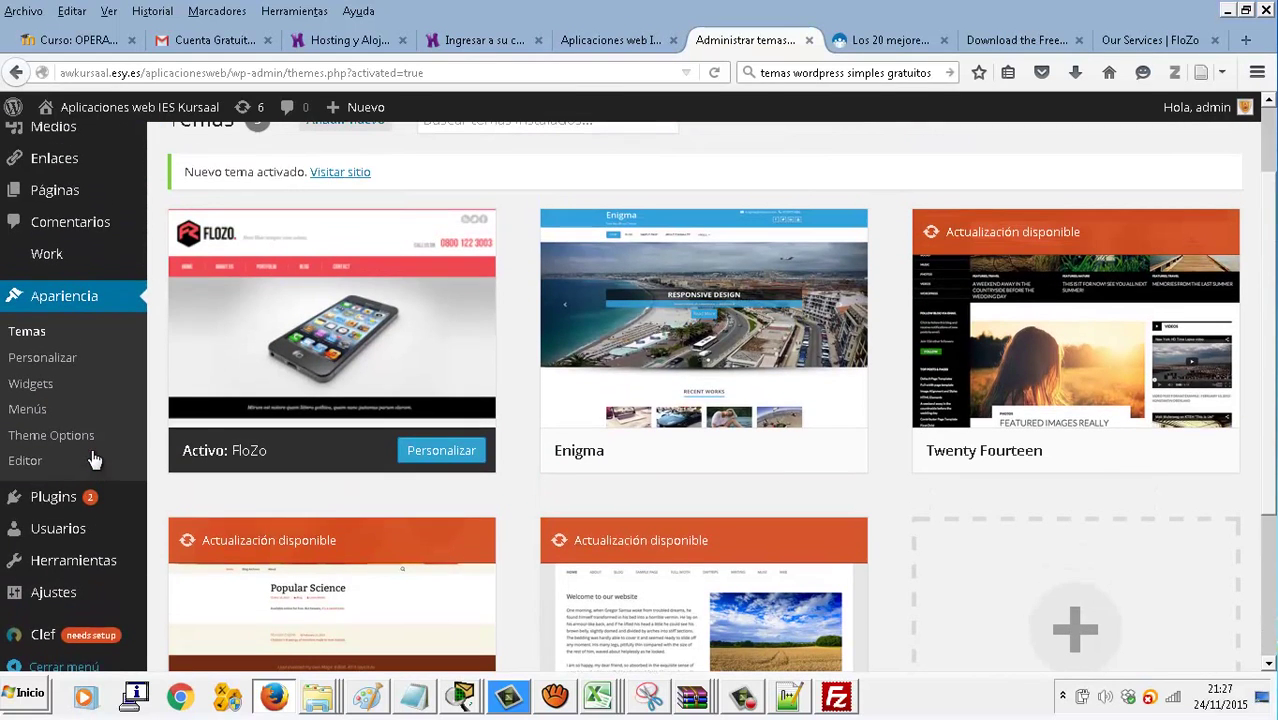
pyautogui.click(50, 337)
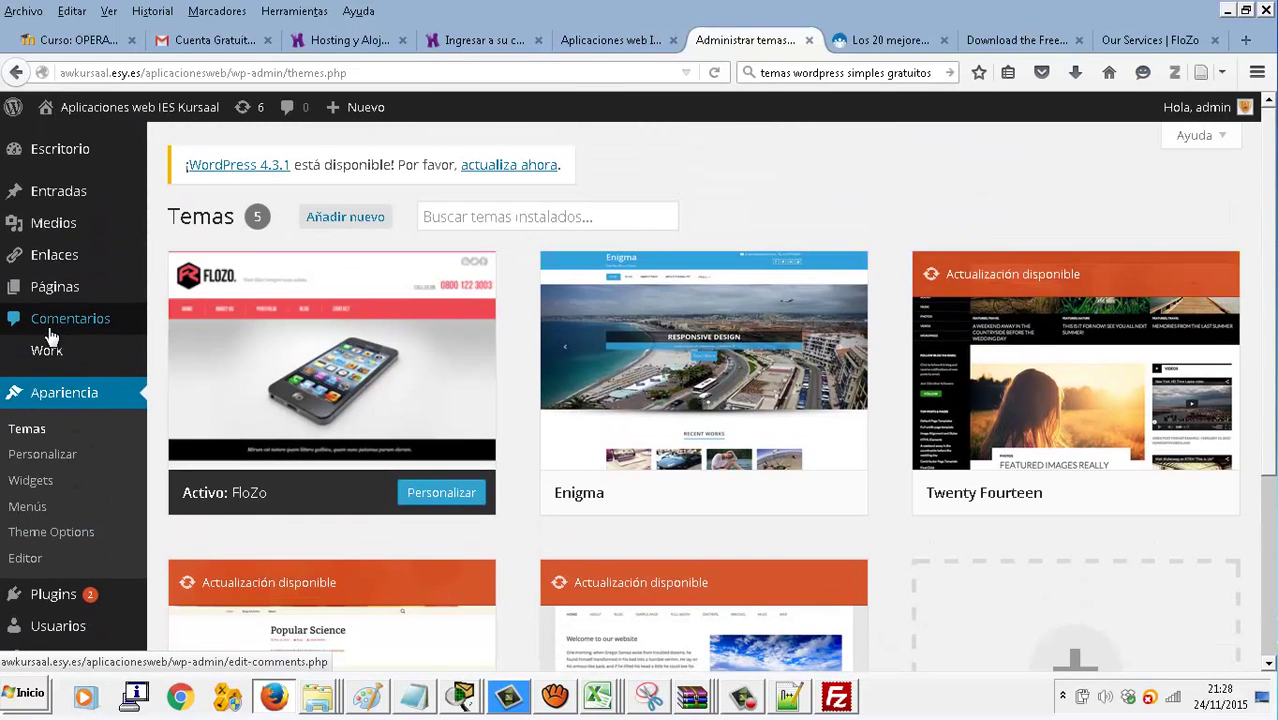
pyautogui.scroll(-2, 50, 337)
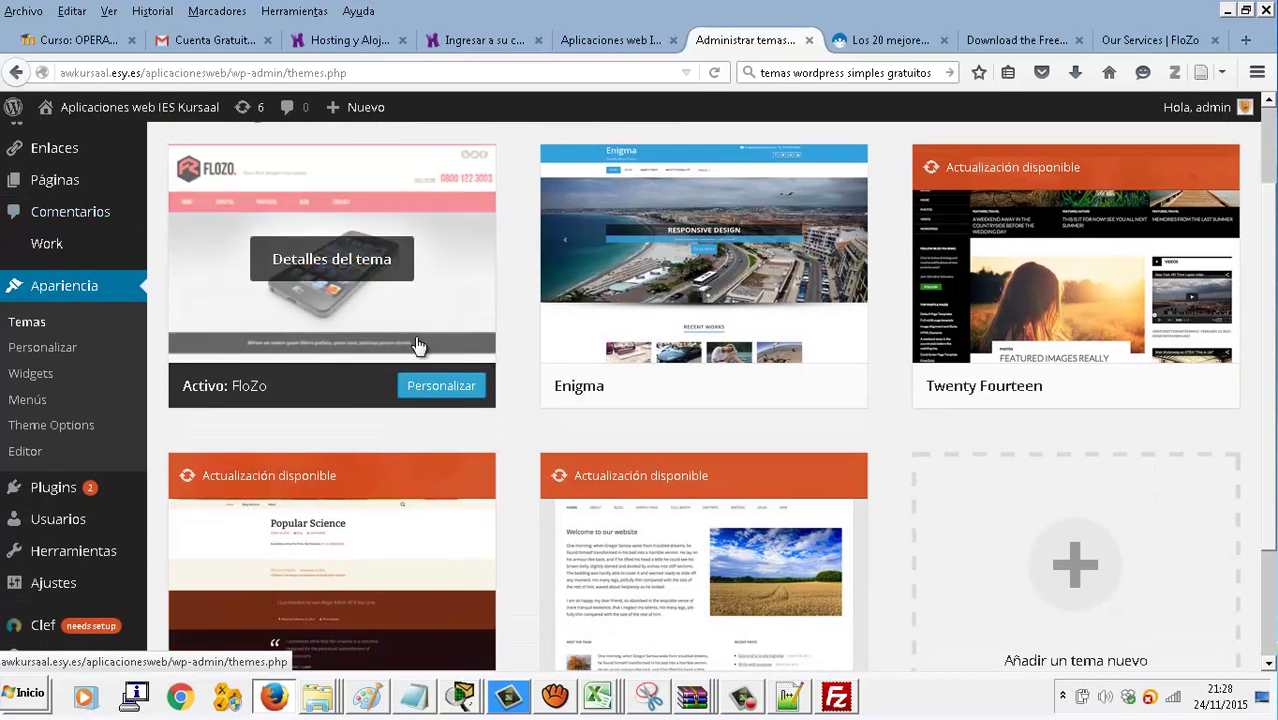
pyautogui.click(465, 384)
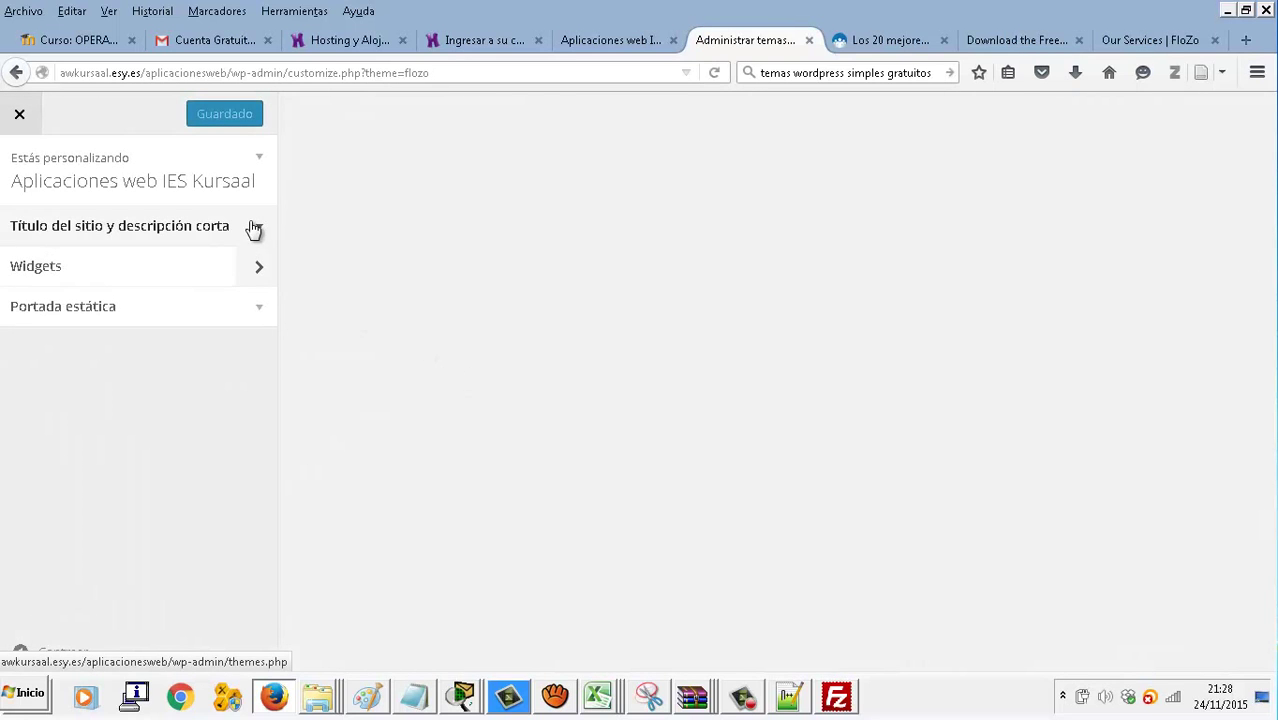
# Glance at the Customizer's site title and widgets sections, then close it
pyautogui.click(251, 227)
pyautogui.click(256, 400)
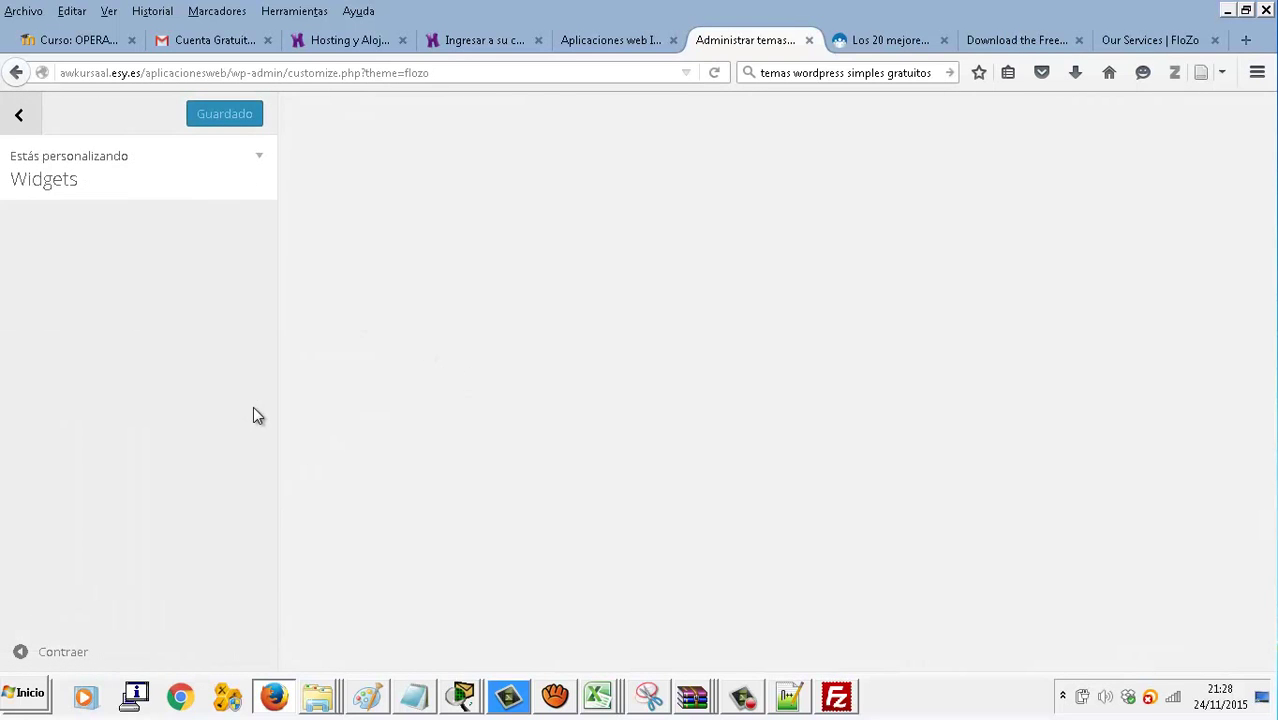
pyautogui.click(11, 108)
pyautogui.click(11, 108)
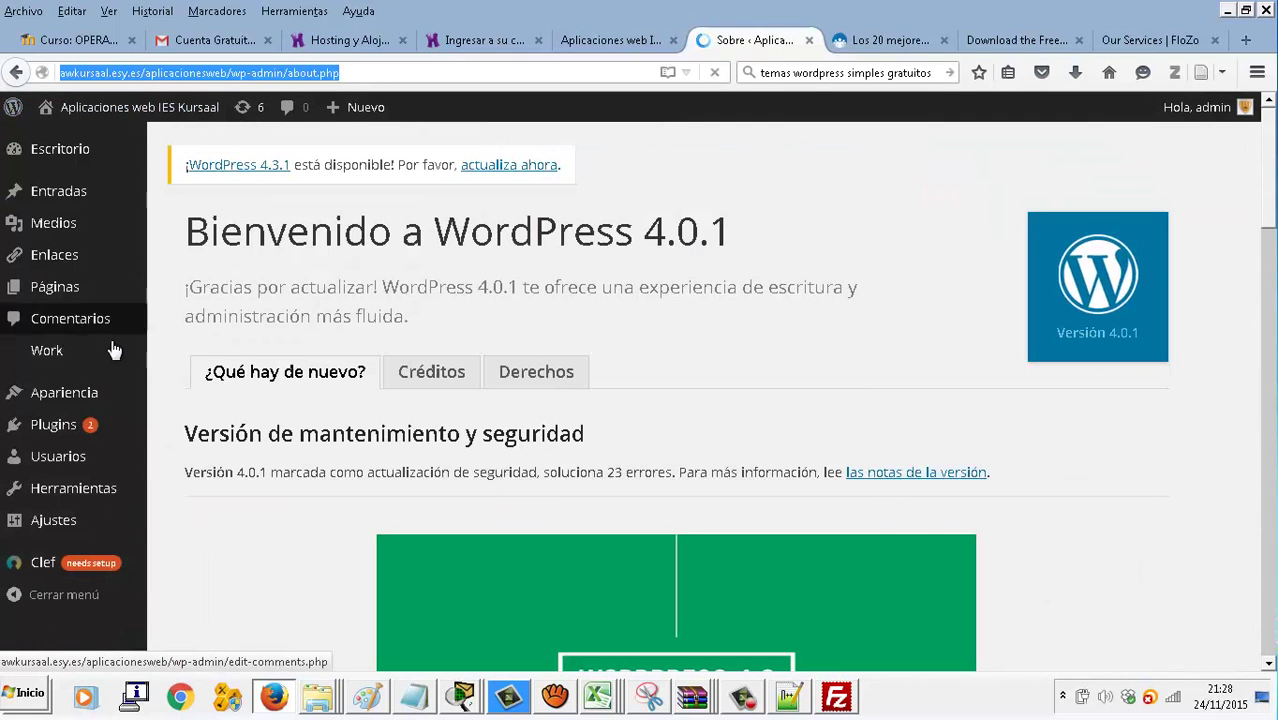
# Open FloZo Theme Options, try the empty logo upload, then start a new browser tab
pyautogui.moveTo(106, 358)
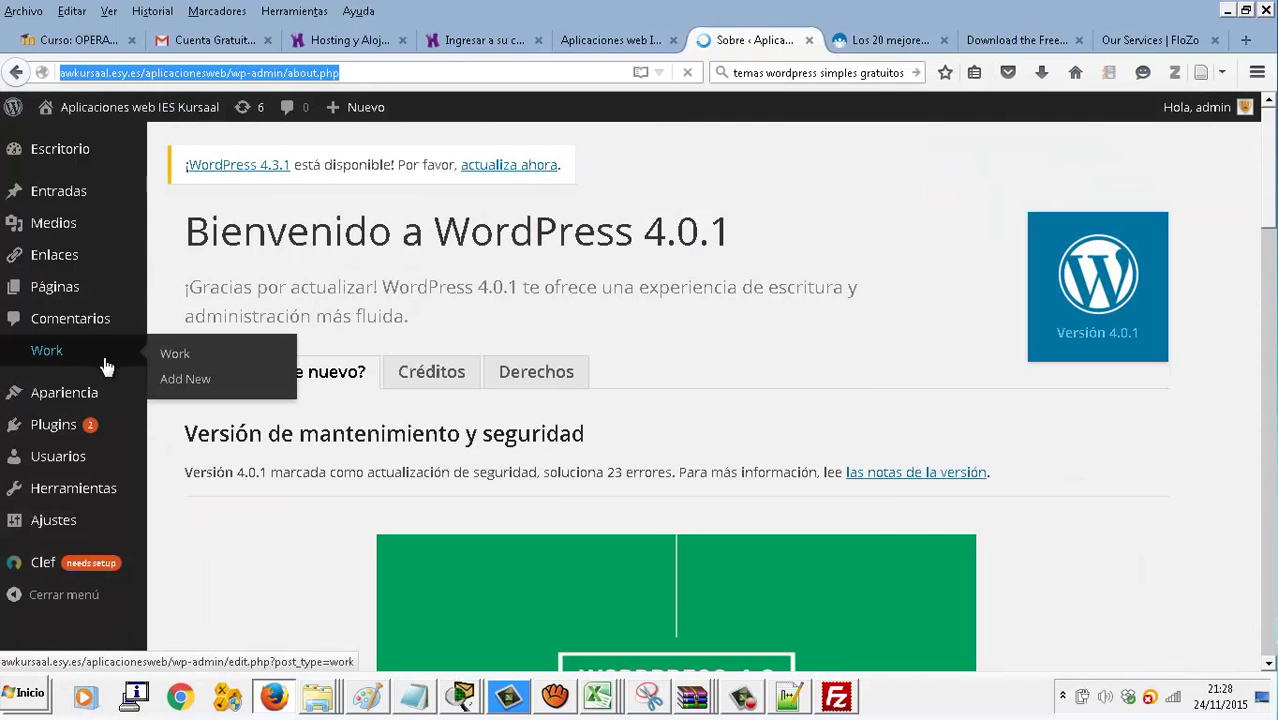
pyautogui.moveTo(64, 400)
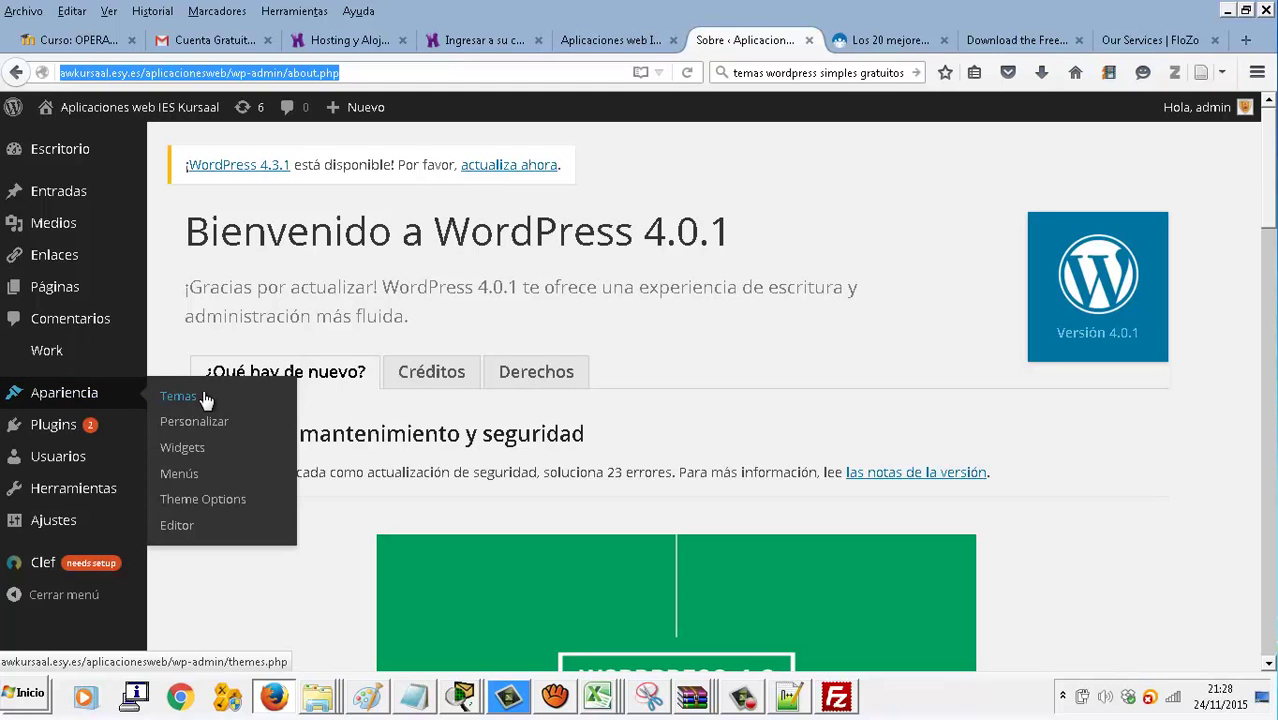
pyautogui.click(224, 510)
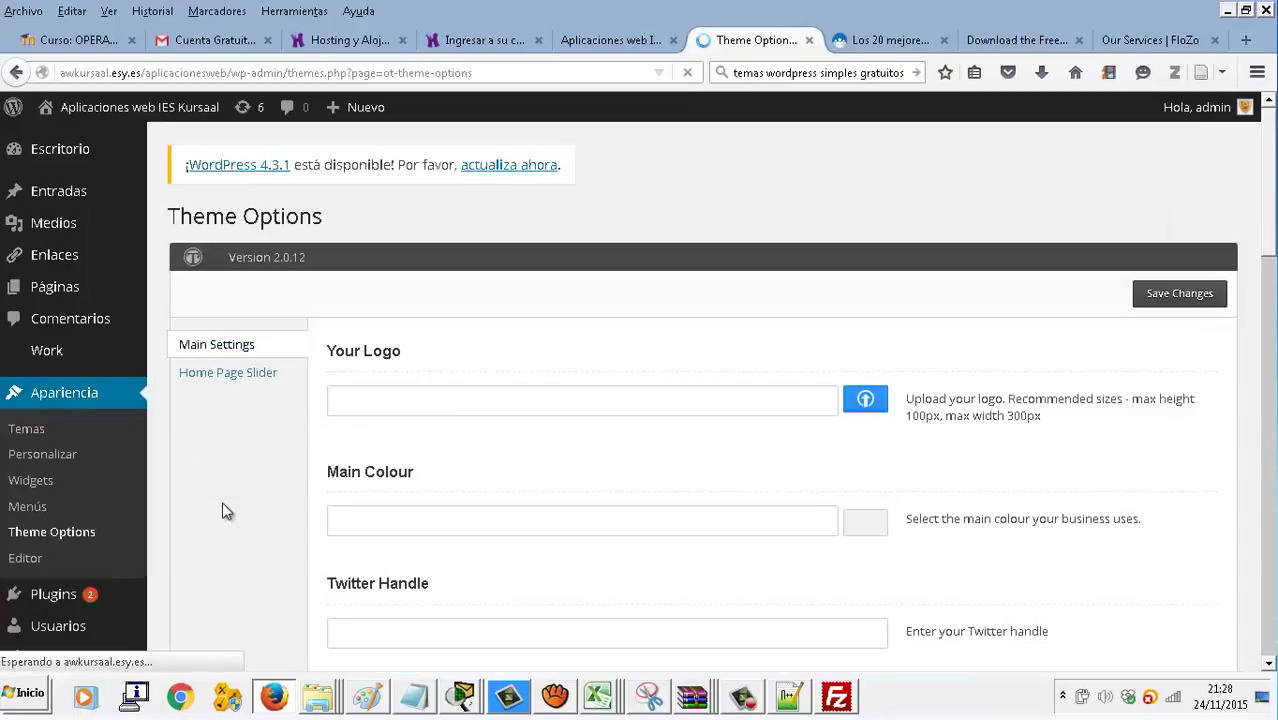
pyautogui.click(461, 393)
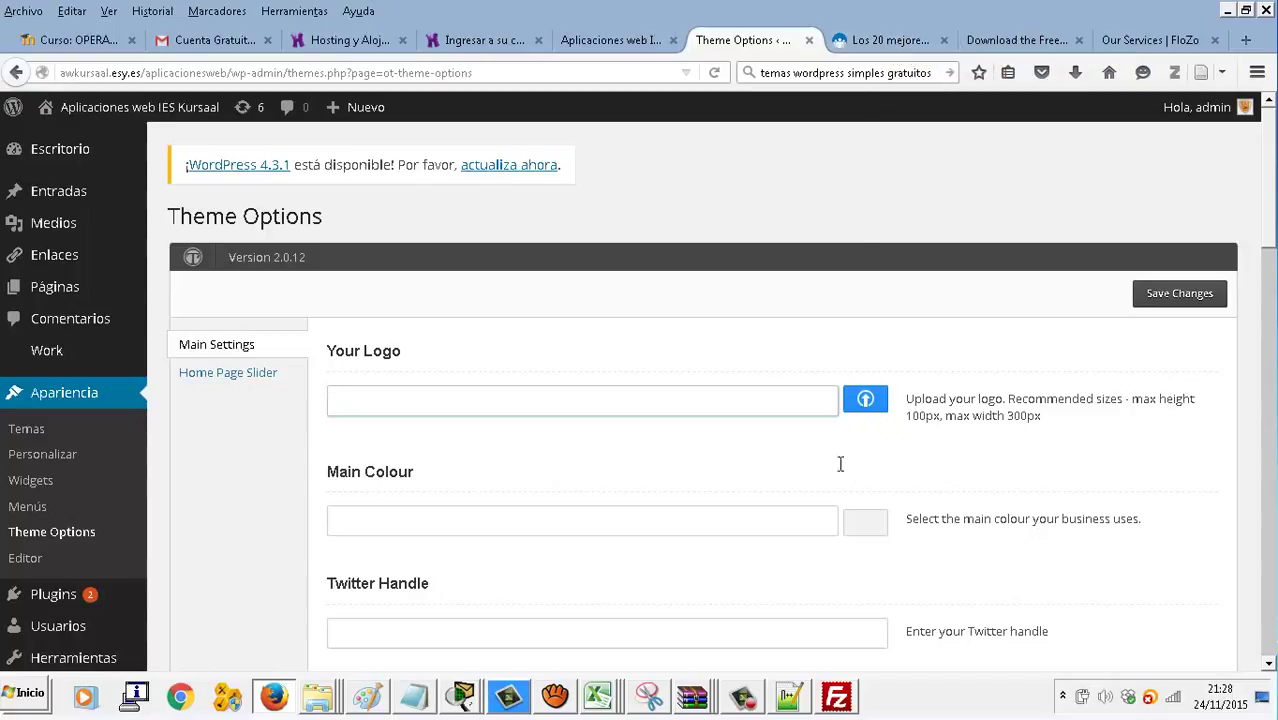
pyautogui.click(866, 400)
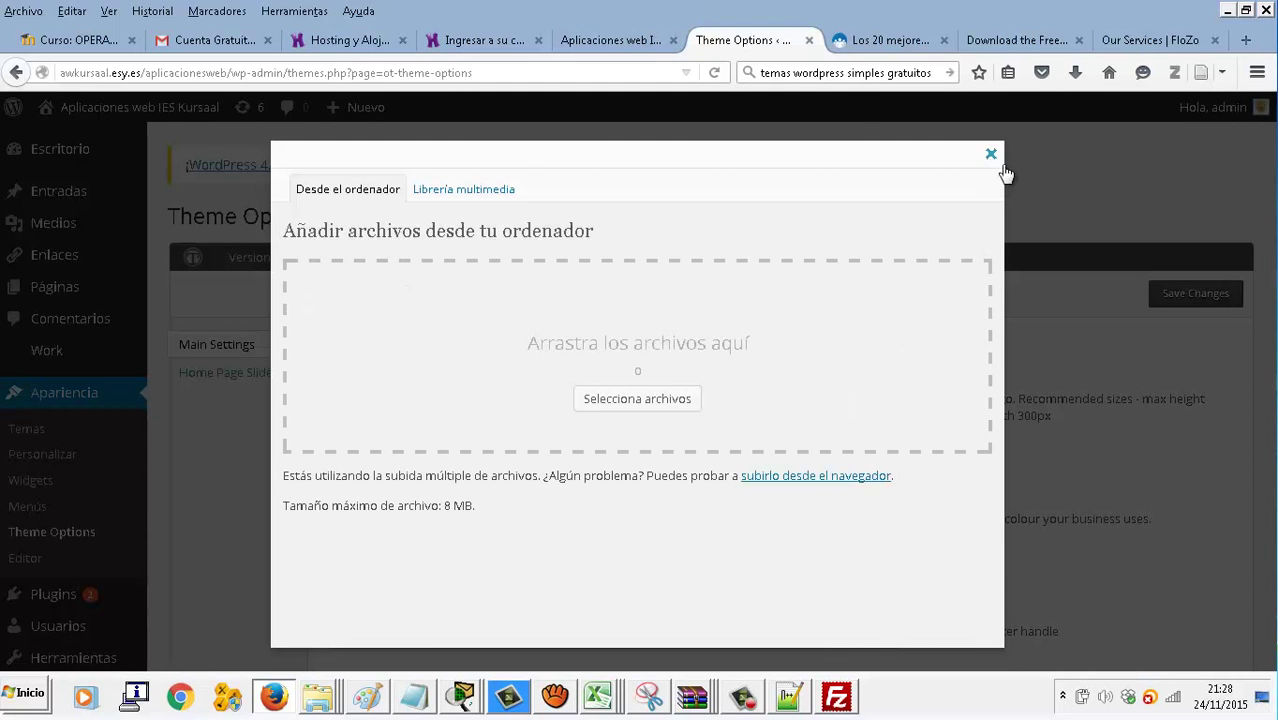
pyautogui.click(991, 154)
pyautogui.click(1245, 42)
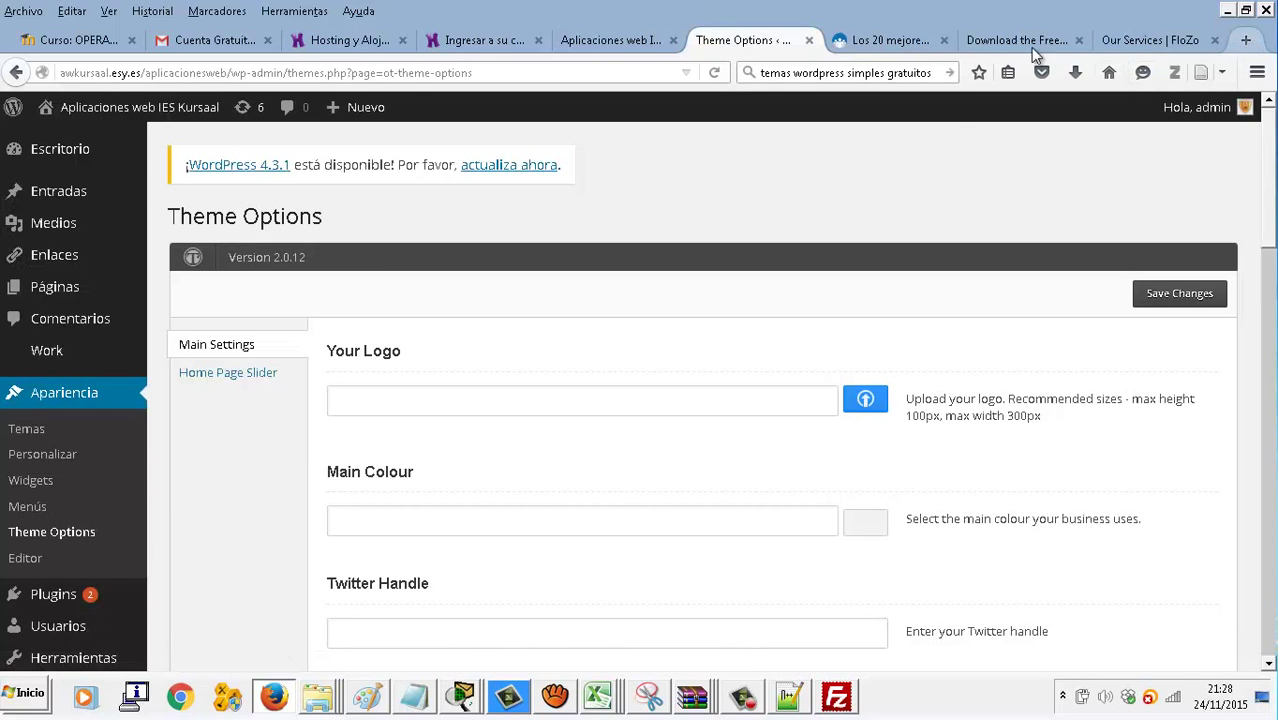
pyautogui.click(864, 73)
# Search Google for 'LOGO ONLINE' and open the GraphicSprings free logo maker result
pyautogui.write('LOGO ONLINE')
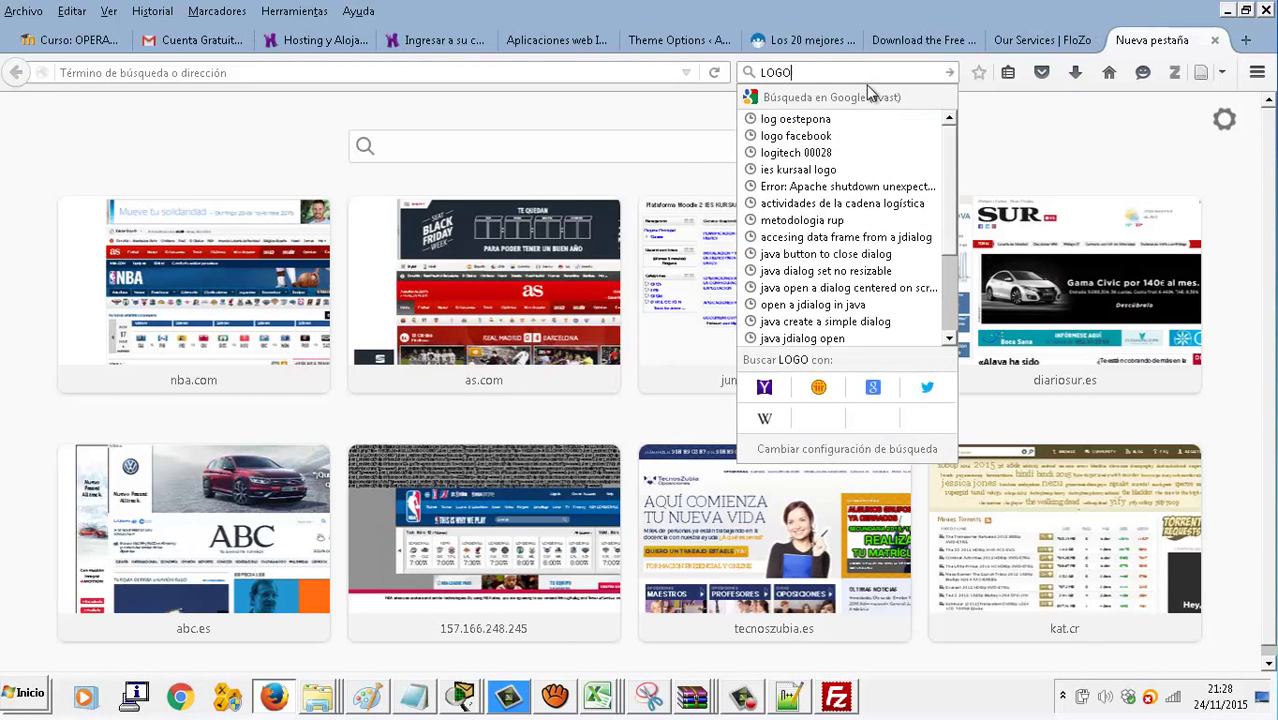
pyautogui.press('Return')
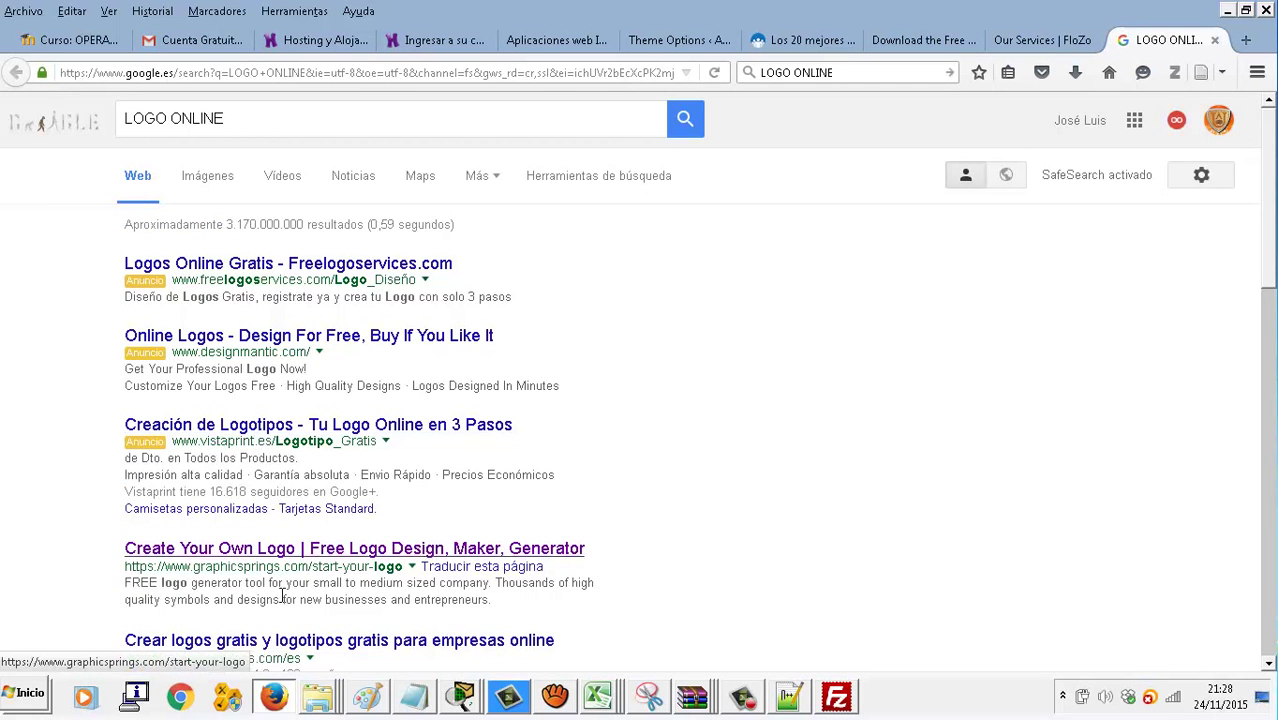
pyautogui.click(310, 556)
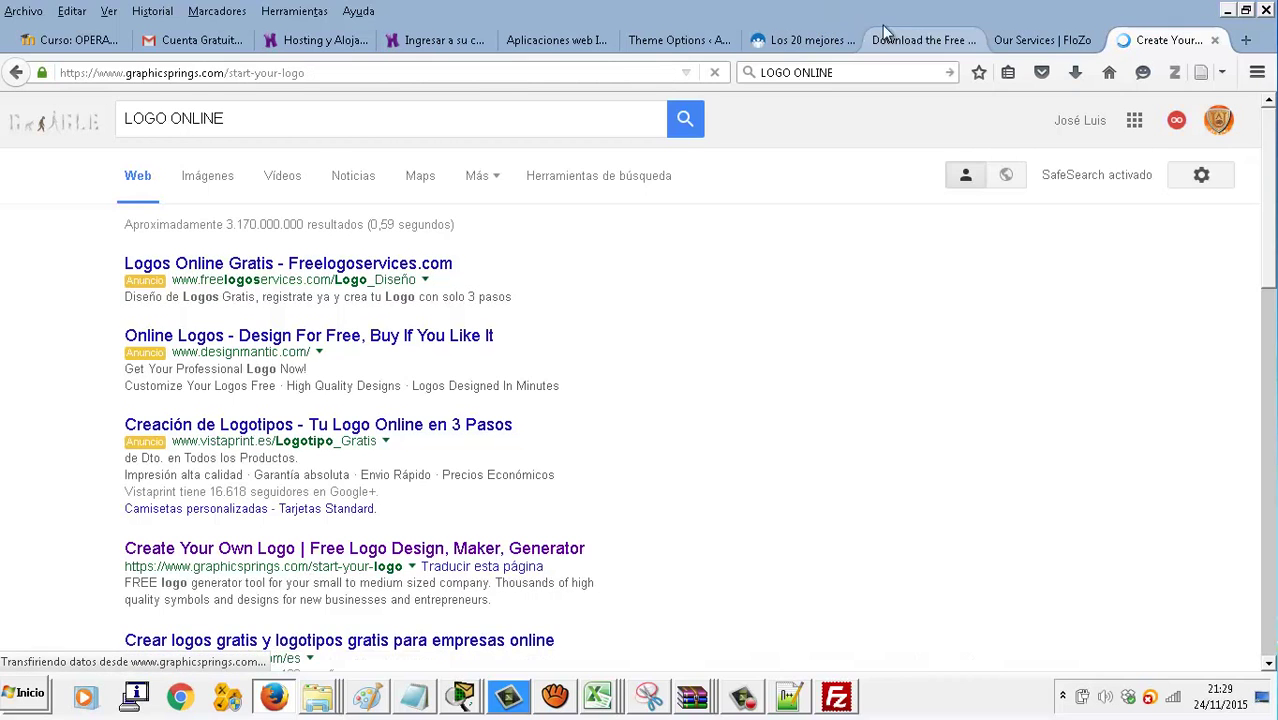
pyautogui.click(658, 40)
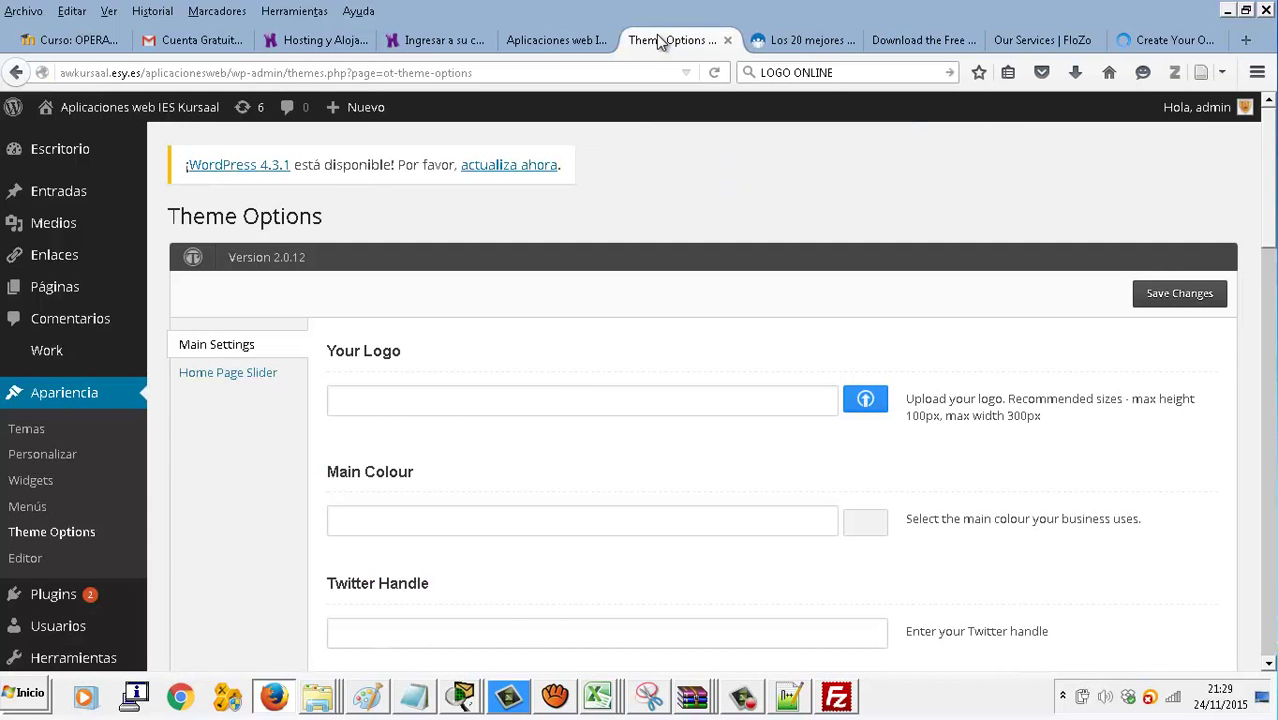
pyautogui.click(1174, 43)
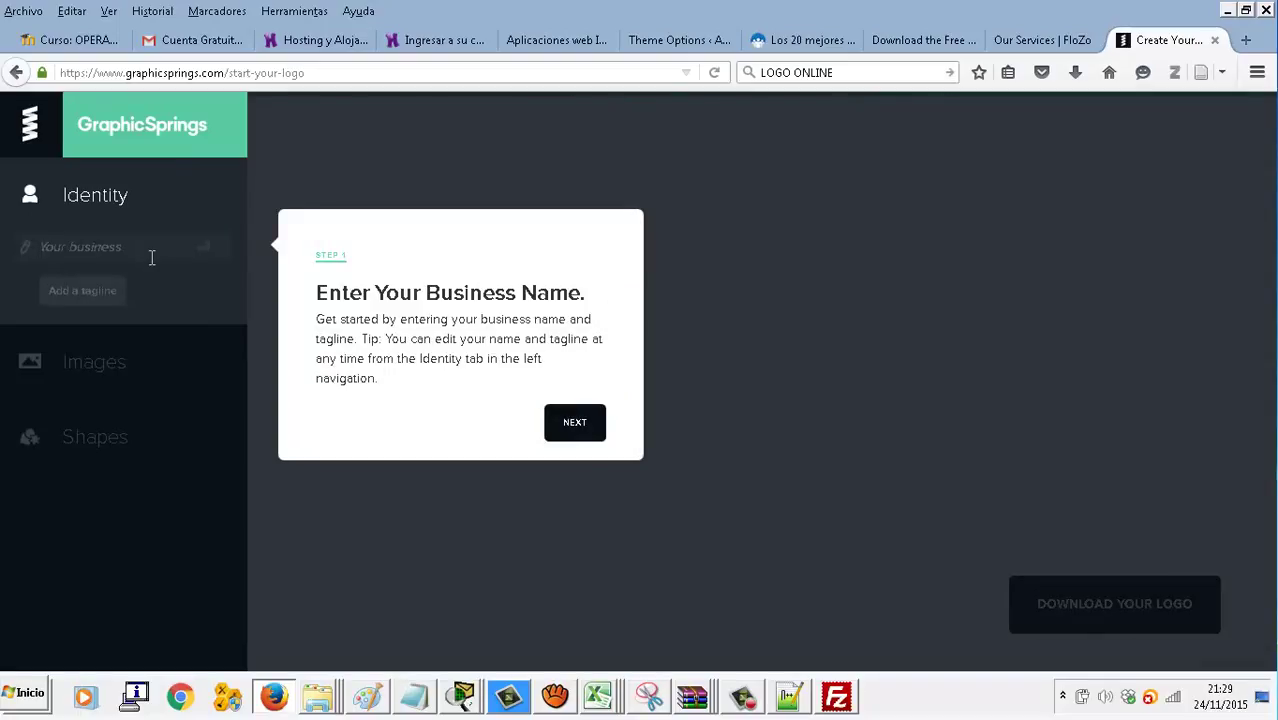
# Enter business name SUPERPCS with tagline 'Tu tienda de Informática' and continue
pyautogui.write('ACADEMIA')
pyautogui.press('BackSpace')
pyautogui.press('BackSpace')
pyautogui.press('BackSpace')
pyautogui.press('BackSpace')
pyautogui.press('BackSpace')
pyautogui.press('BackSpace')
pyautogui.press('BackSpace')
pyautogui.press('BackSpace')
pyautogui.press('BackSpace')
pyautogui.write('SUP')
pyautogui.click(85, 289)
pyautogui.write('Tu tienda de Informática')
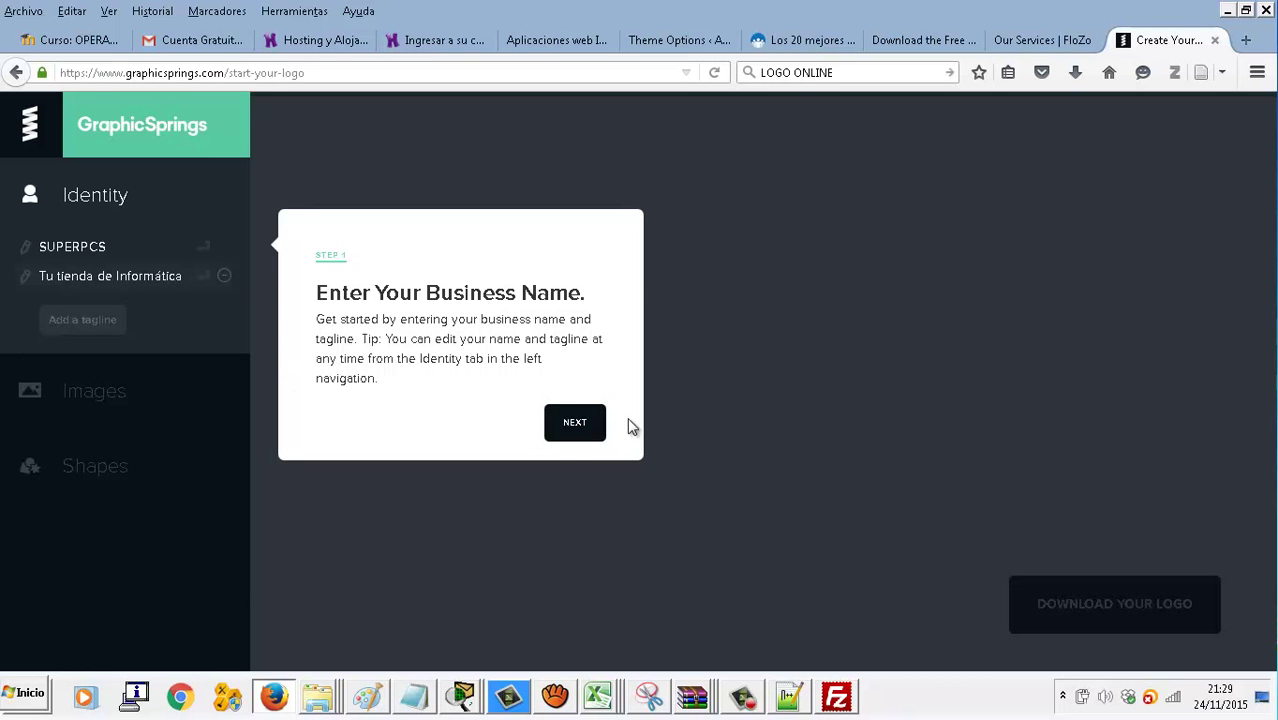
pyautogui.click(596, 422)
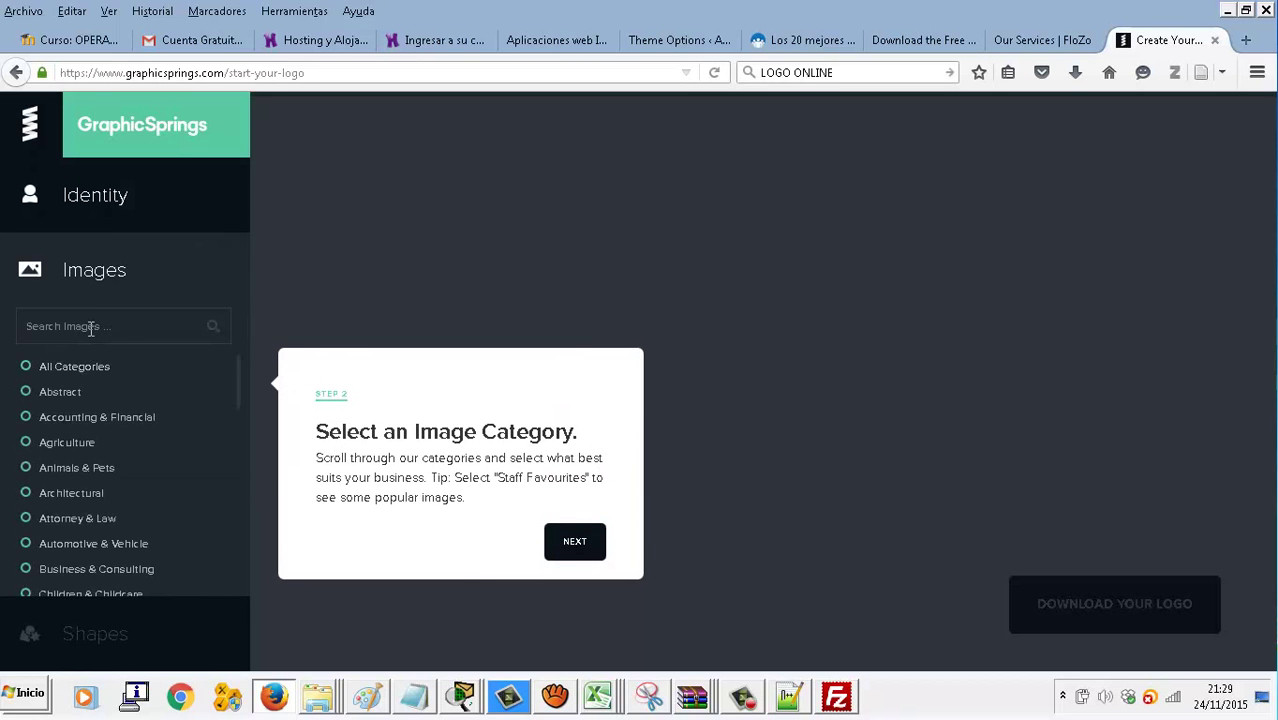
# Choose the Computer image category and pick the hand-on-mouse logo graphic
pyautogui.click(76, 398)
pyautogui.scroll(-1, 111, 466)
pyautogui.scroll(-2, 121, 514)
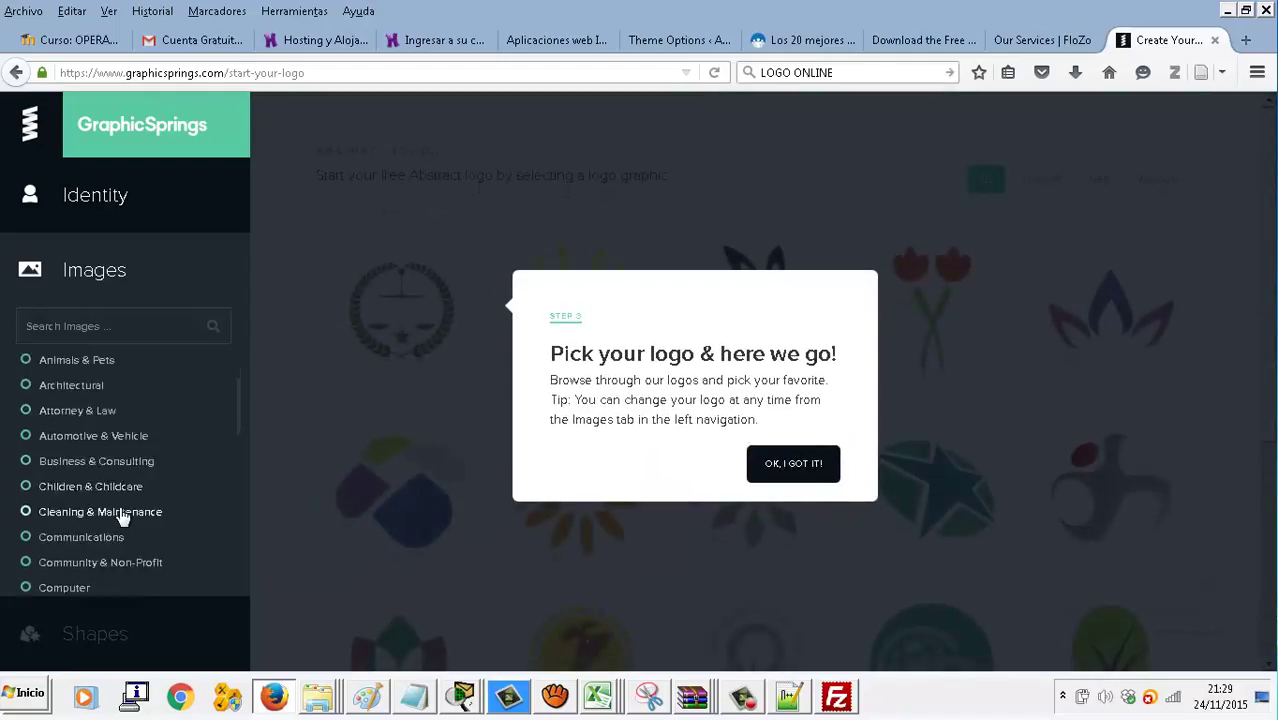
pyautogui.click(90, 527)
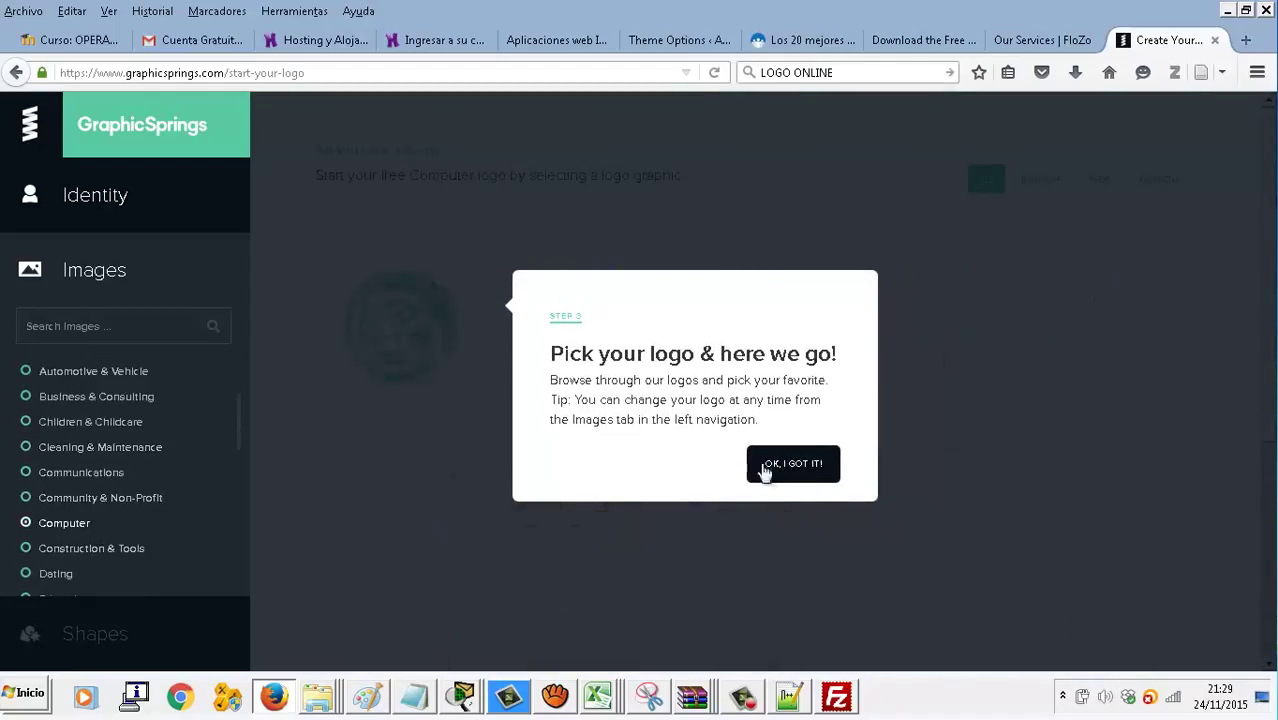
pyautogui.click(809, 476)
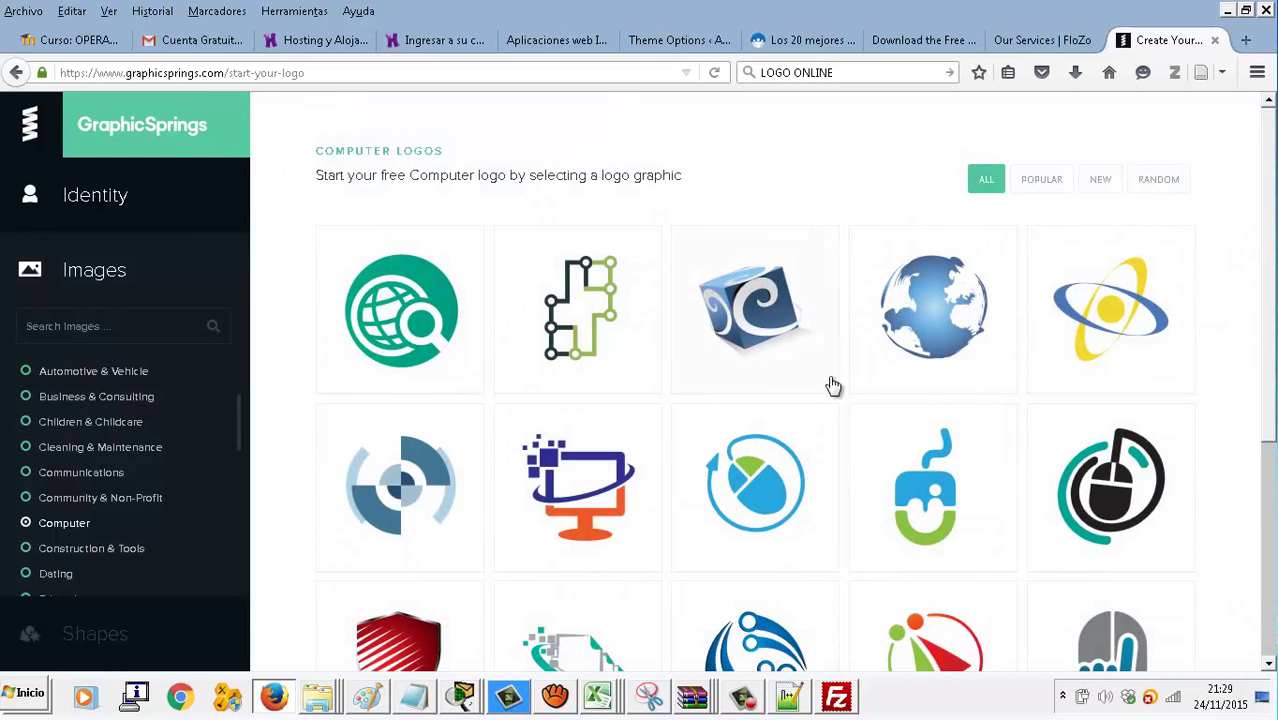
pyautogui.scroll(-1, 759, 462)
pyautogui.scroll(-2, 759, 462)
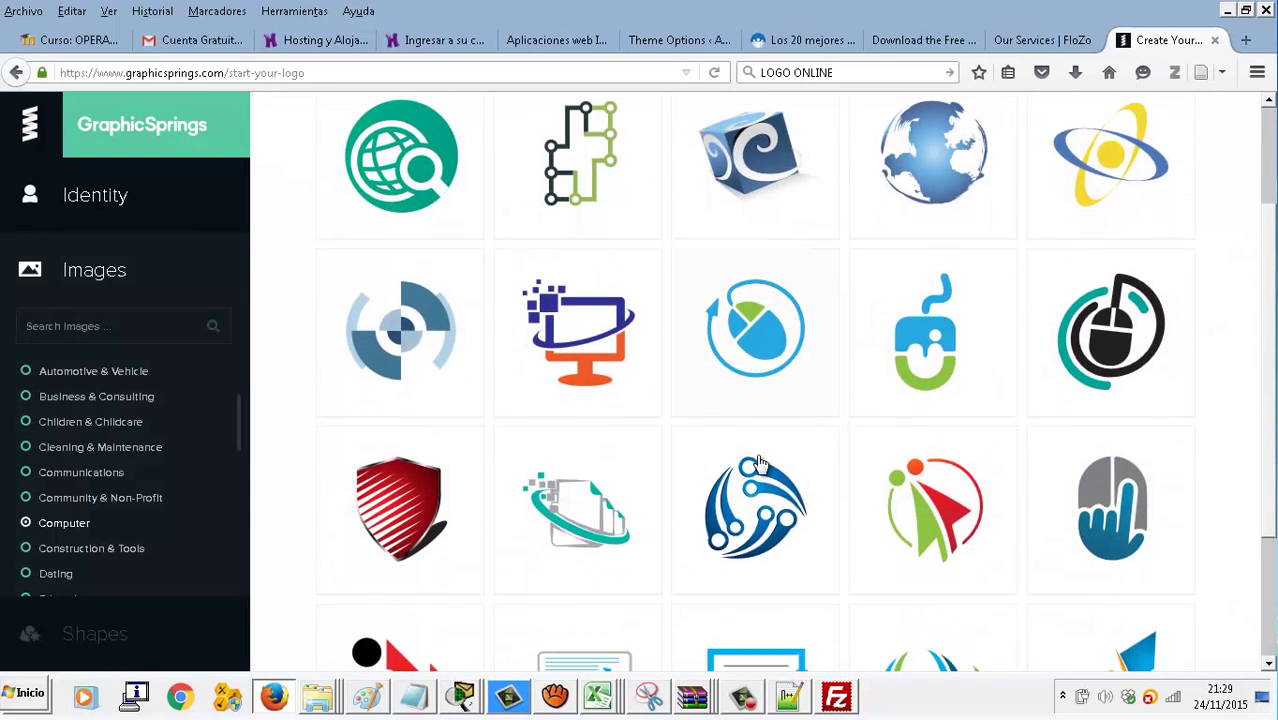
pyautogui.click(1102, 487)
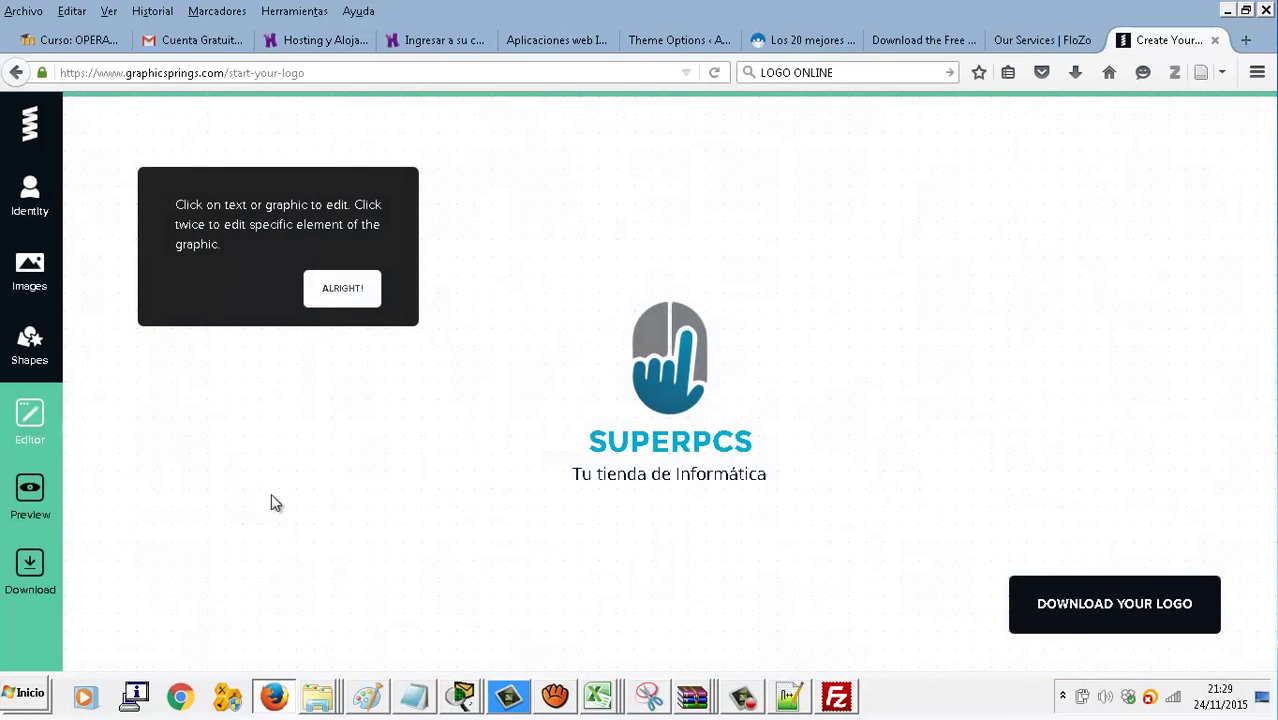
# Proceed to the review page and scroll through the mockups and $39.99 Buy Logo price
pyautogui.click(372, 290)
pyautogui.click(1164, 612)
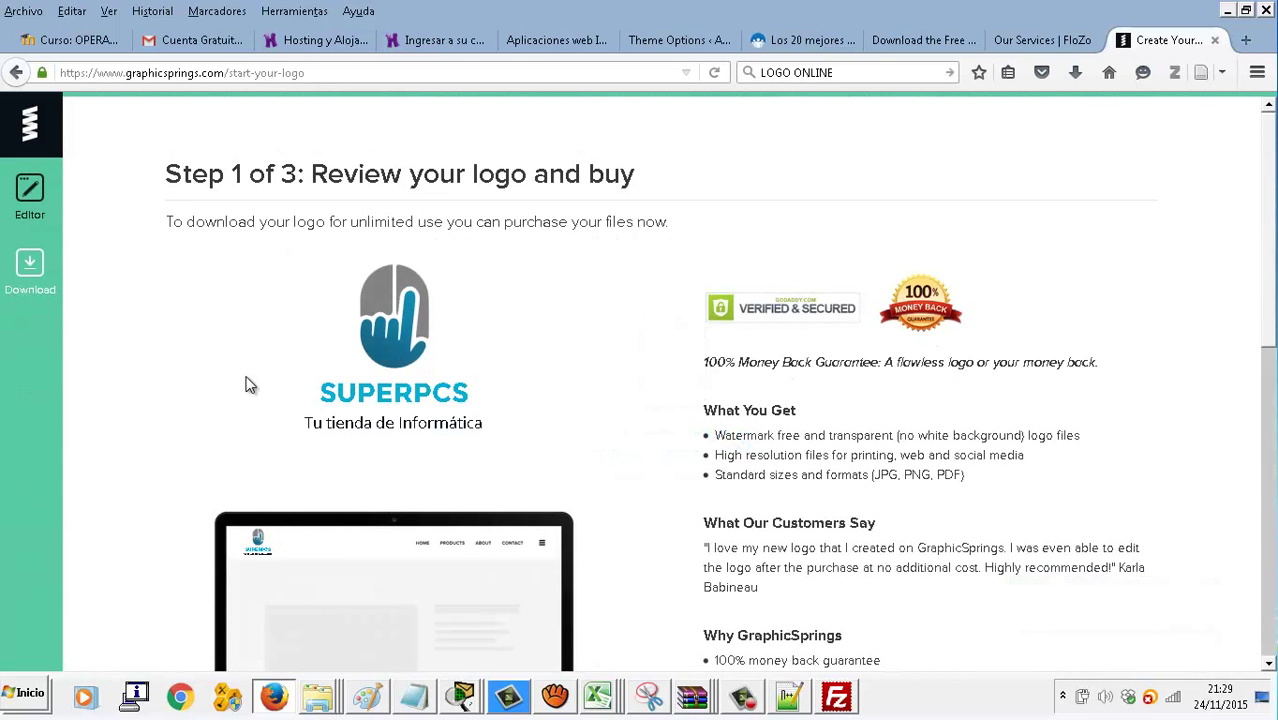
pyautogui.scroll(-1, 287, 398)
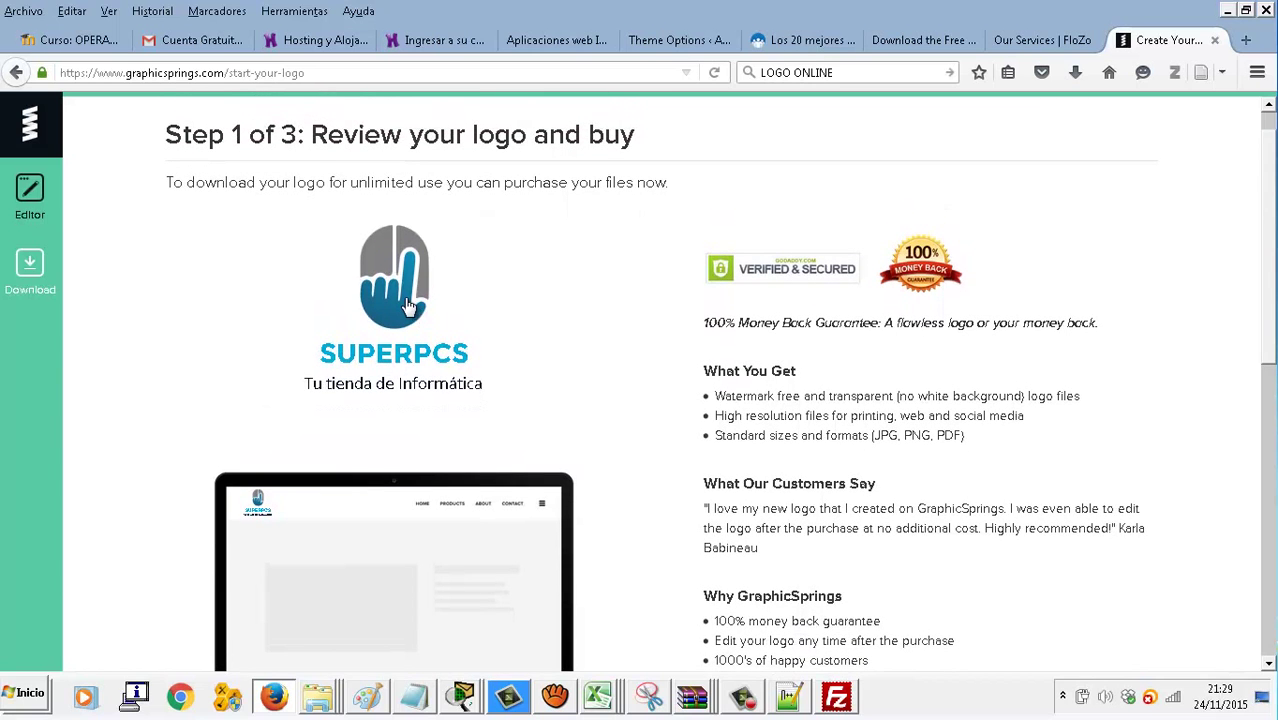
pyautogui.scroll(-5, 506, 348)
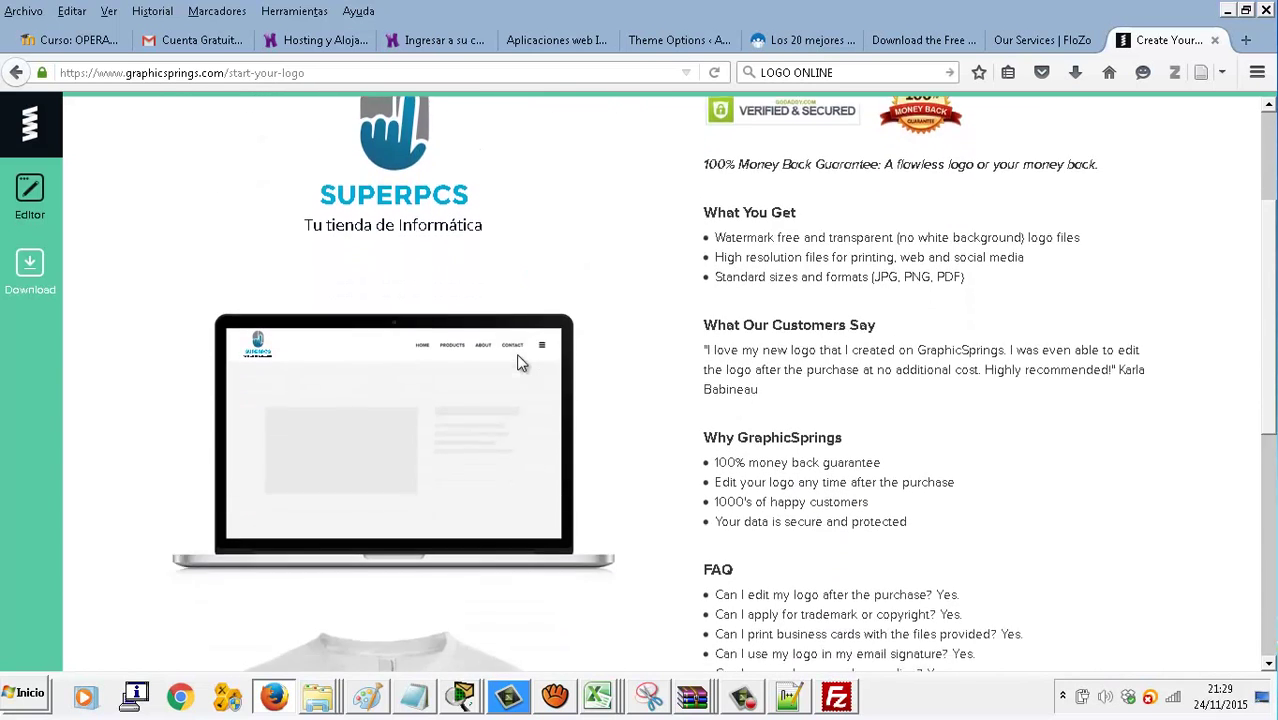
pyautogui.scroll(4, 522, 370)
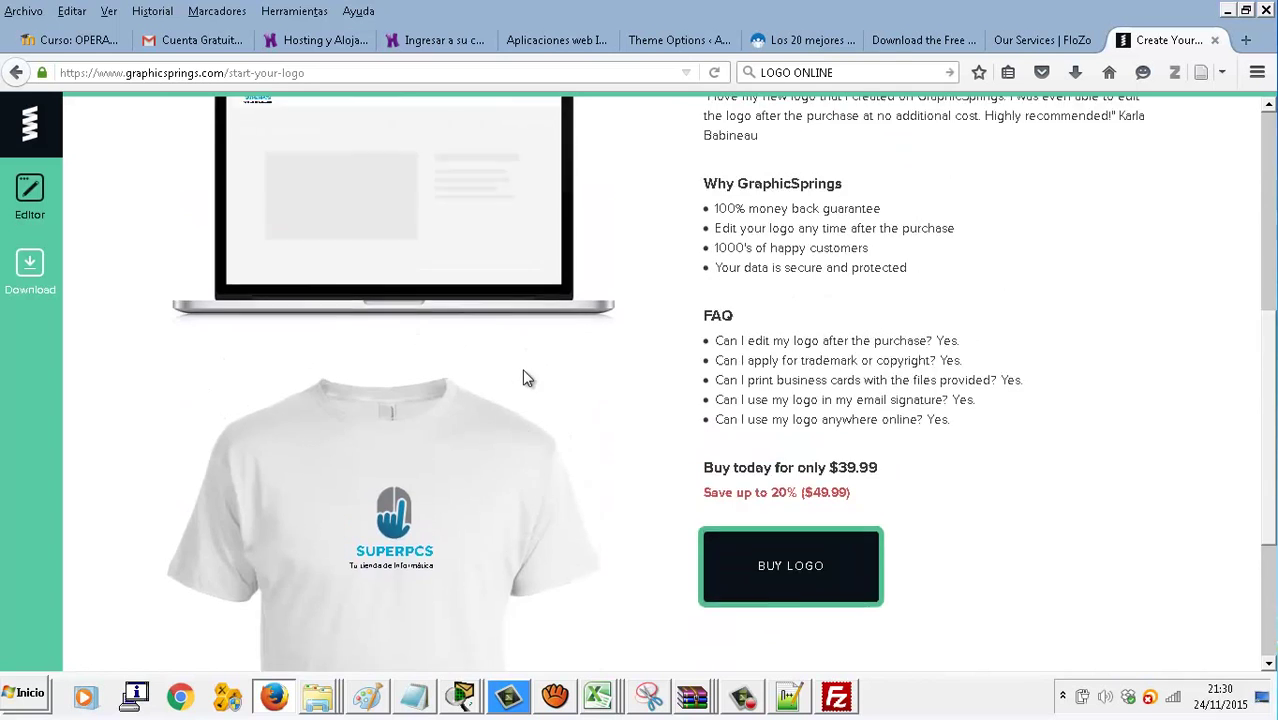
pyautogui.scroll(1, 522, 378)
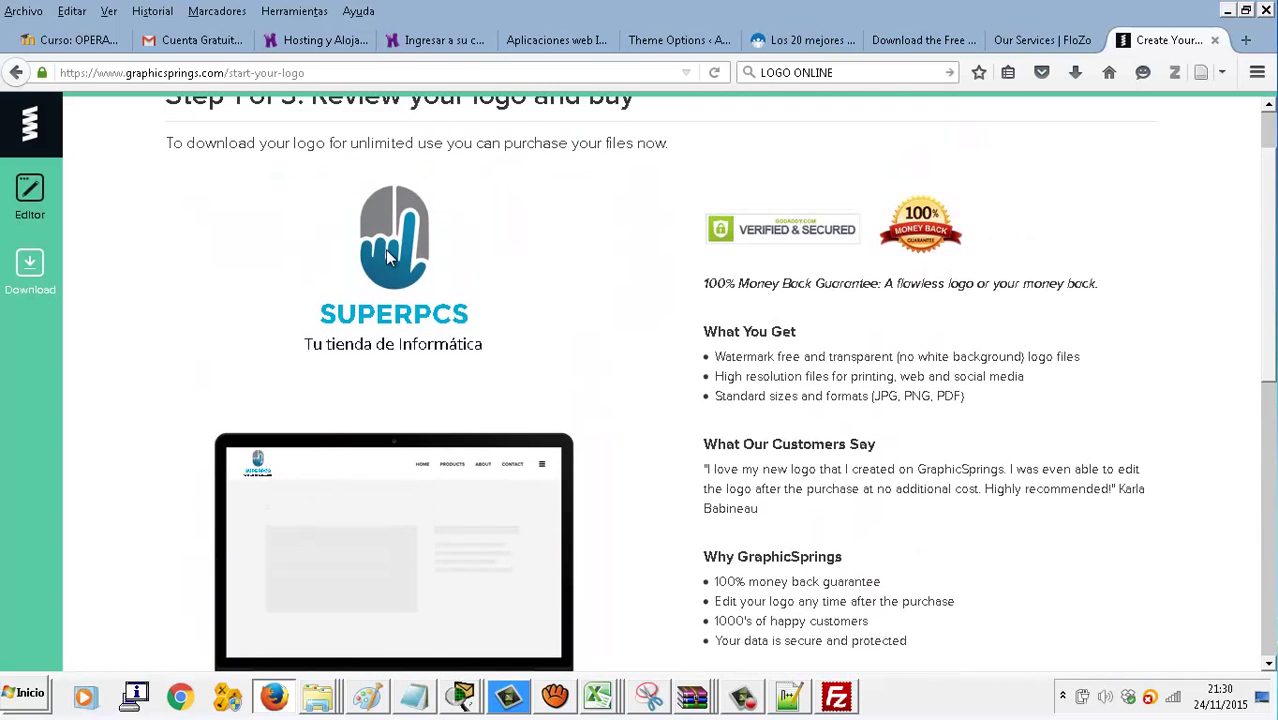
# Attempt saving the logo page via right-click, cancel it, and rescroll the review page
pyautogui.rightClick(389, 252)
pyautogui.click(455, 305)
pyautogui.click(571, 418)
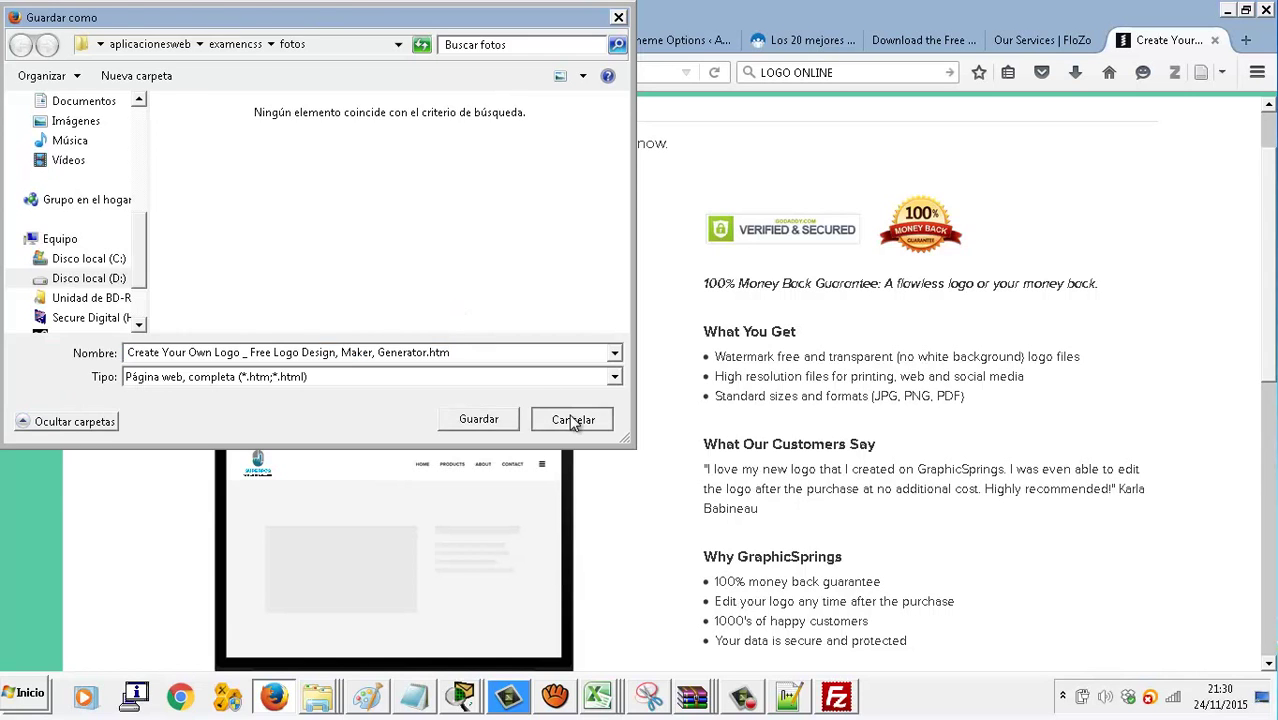
pyautogui.rightClick(391, 222)
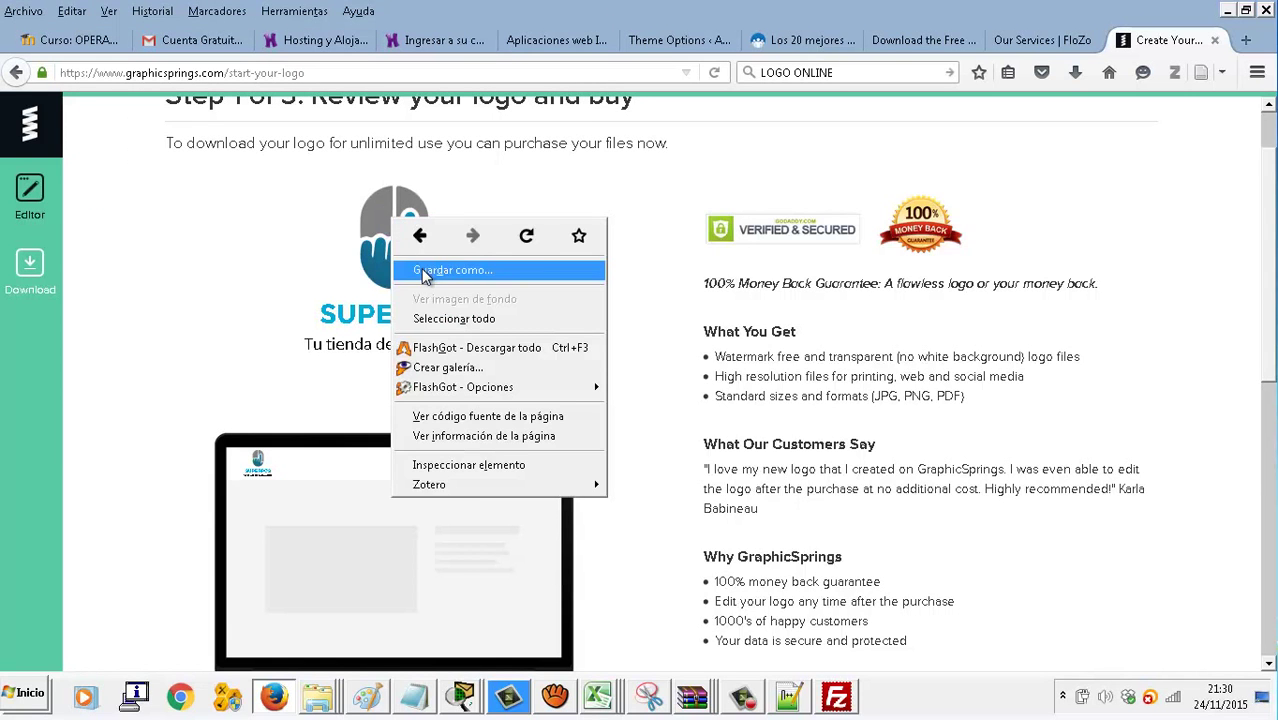
pyautogui.click(362, 258)
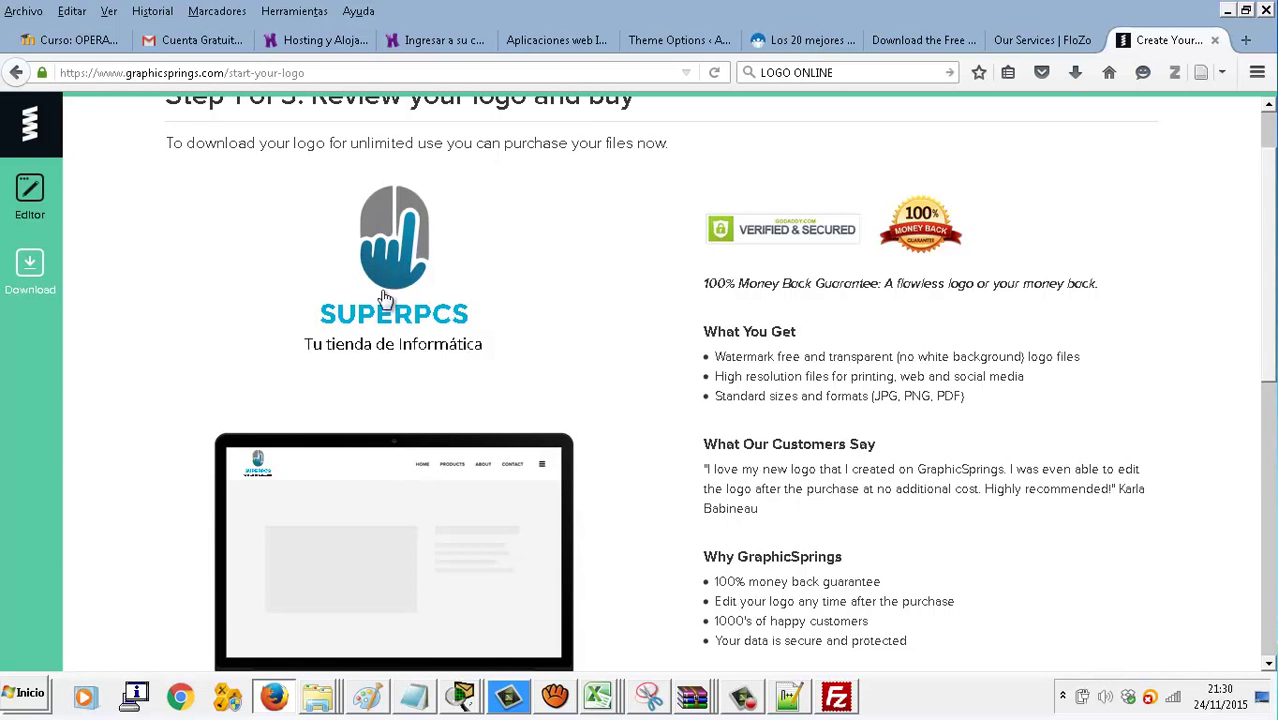
pyautogui.scroll(-5, 474, 359)
pyautogui.scroll(-8, 474, 359)
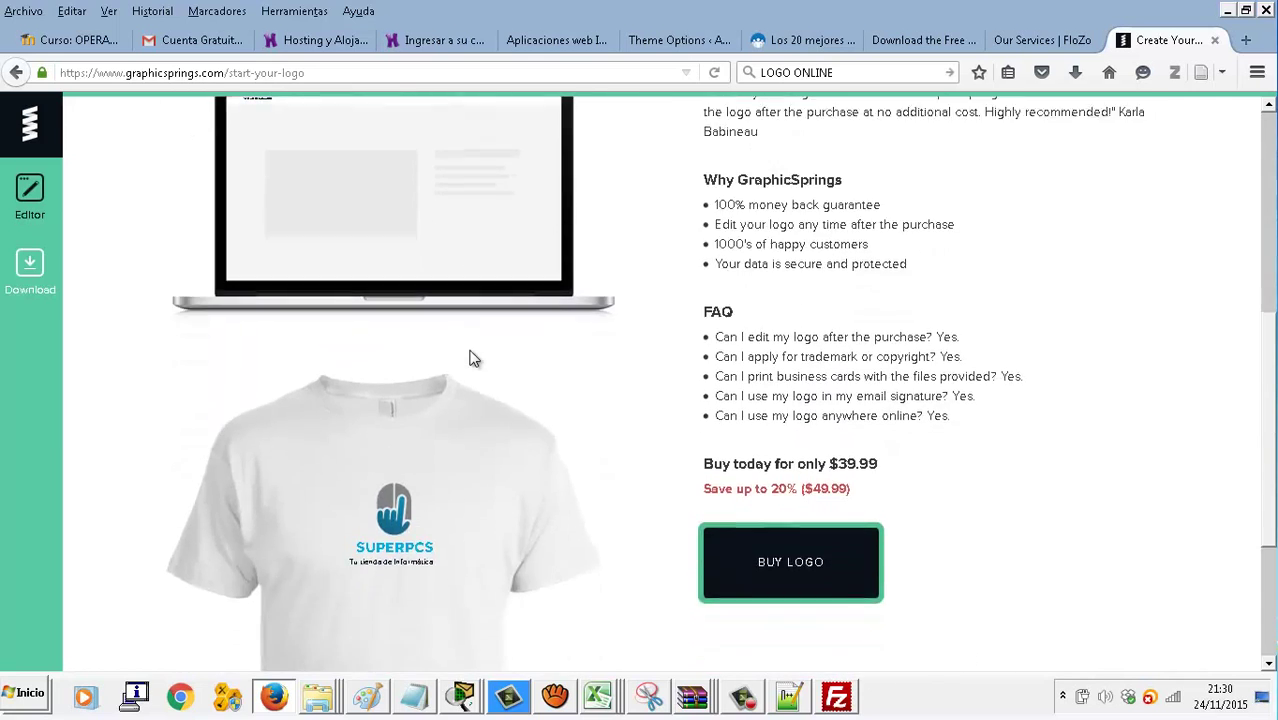
pyautogui.scroll(7, 471, 357)
pyautogui.scroll(6, 481, 356)
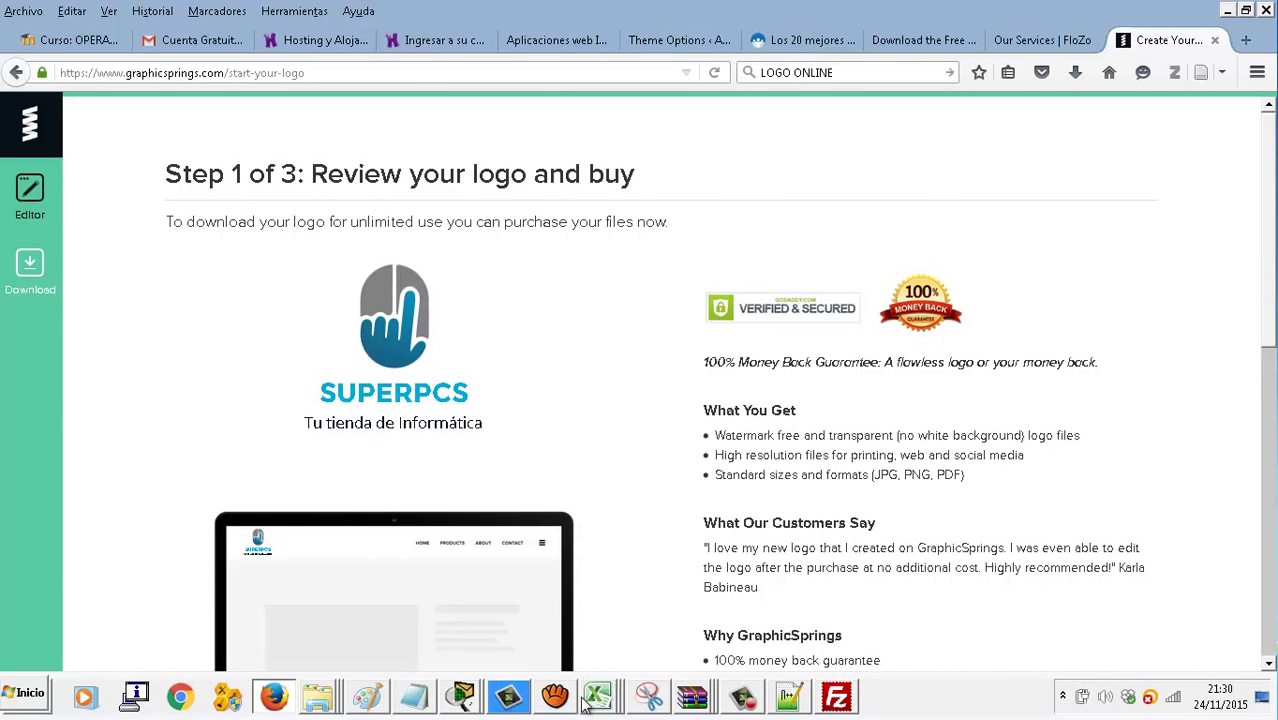
# Capture the SUPERPCS logo from the page with a new Snipping Tool snip
pyautogui.click(648, 697)
pyautogui.hotkey('ctrl', 'n')
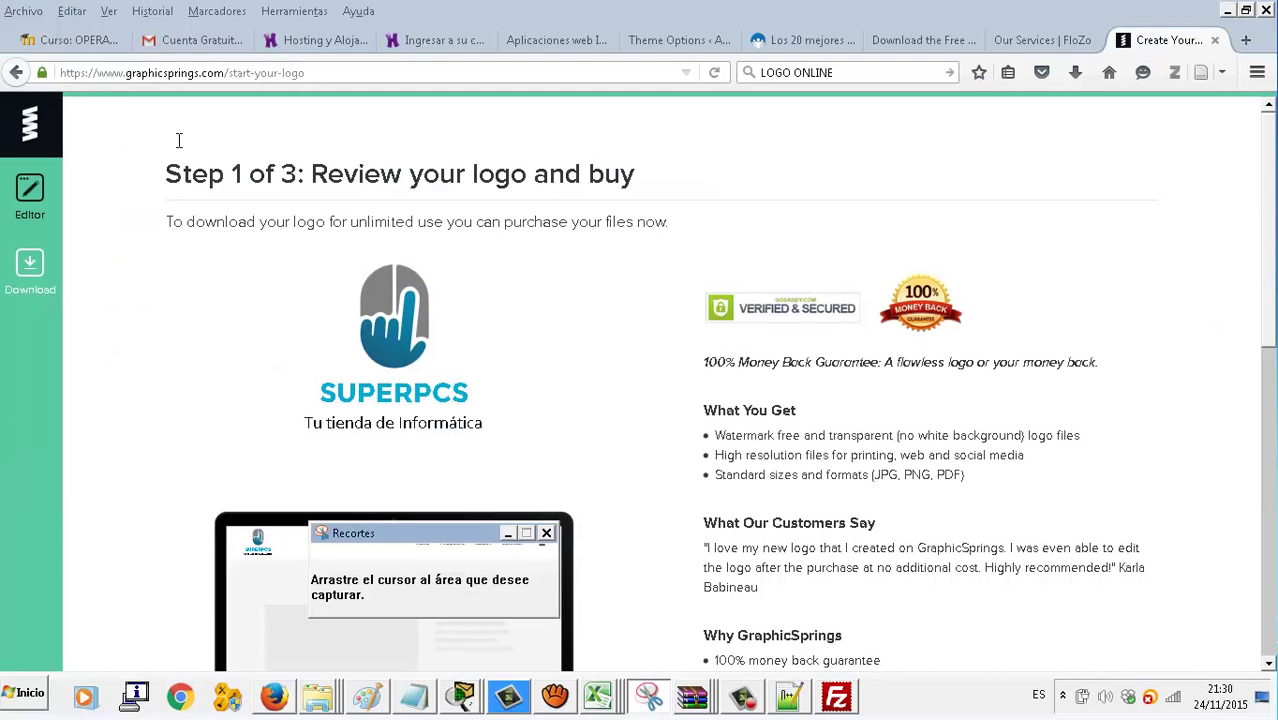
pyautogui.moveTo(273, 261); pyautogui.dragTo(503, 440)
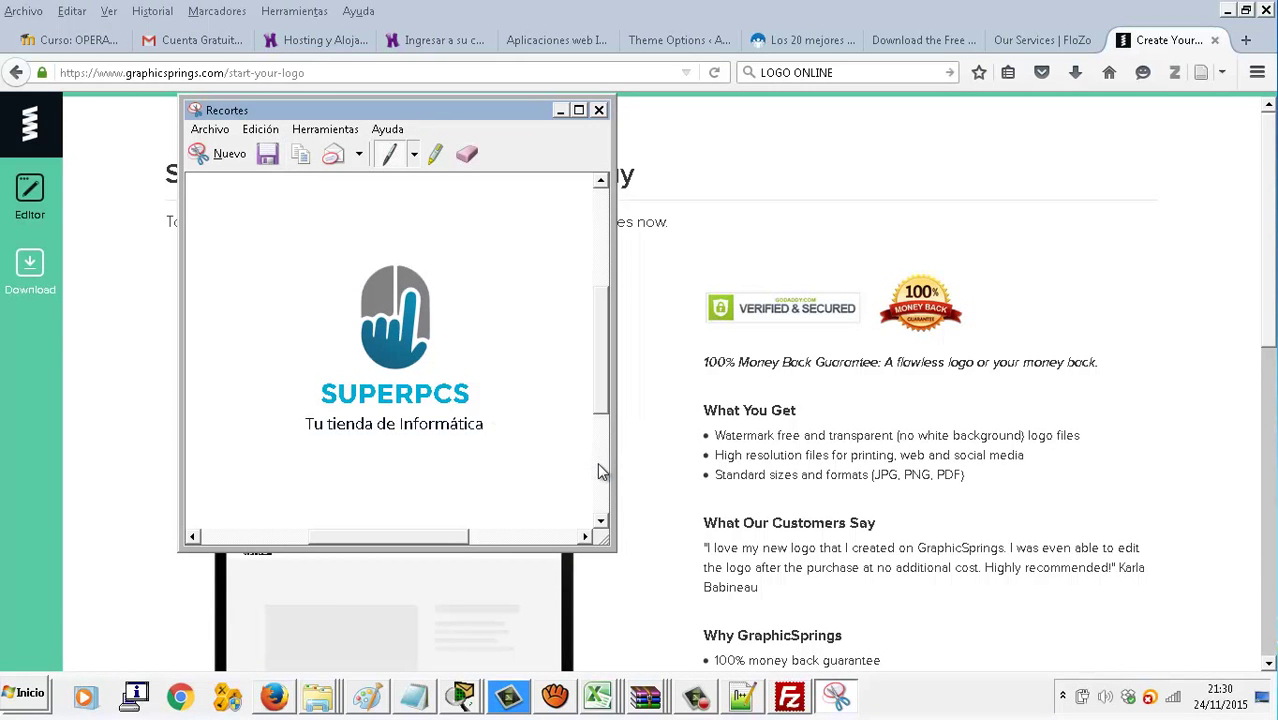
# Save the capture, navigating to D:\KURSAAL\aplicacionesweb
pyautogui.hotkey('ctrl', 's')
pyautogui.doubleClick(387, 418)
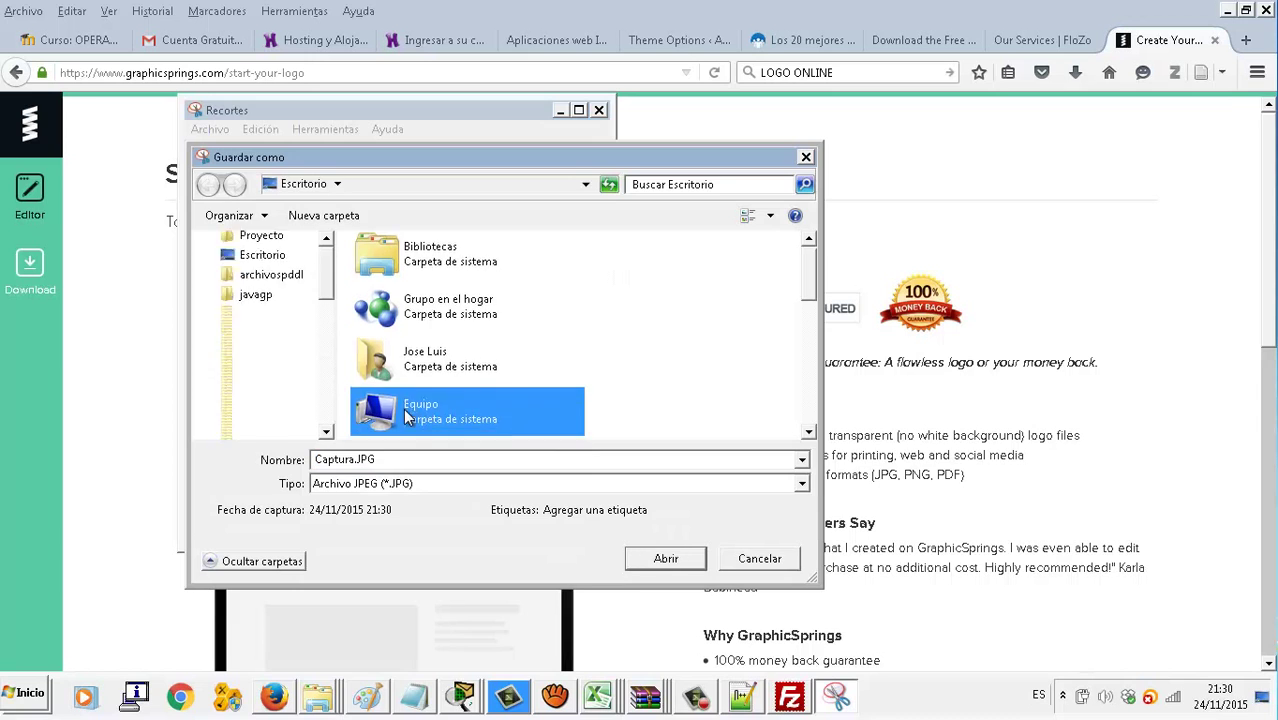
pyautogui.doubleClick(470, 338)
pyautogui.click(474, 340)
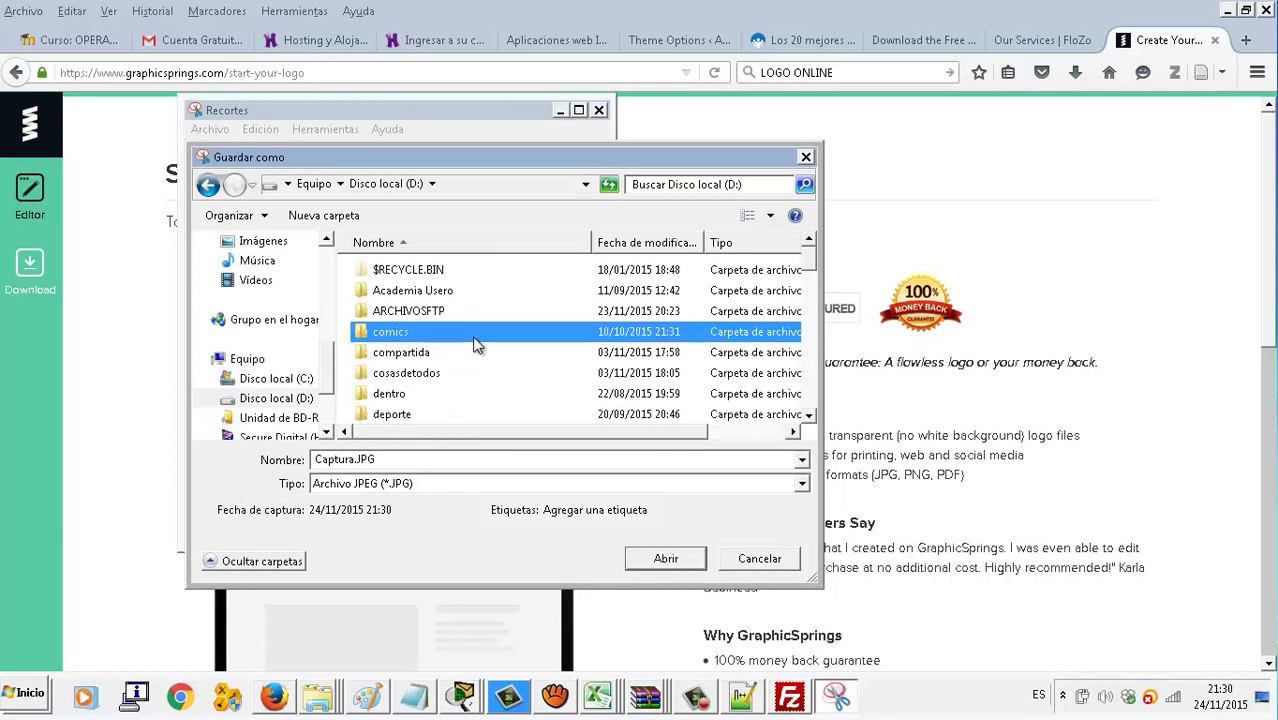
pyautogui.scroll(-3, 474, 340)
pyautogui.scroll(-5, 475, 345)
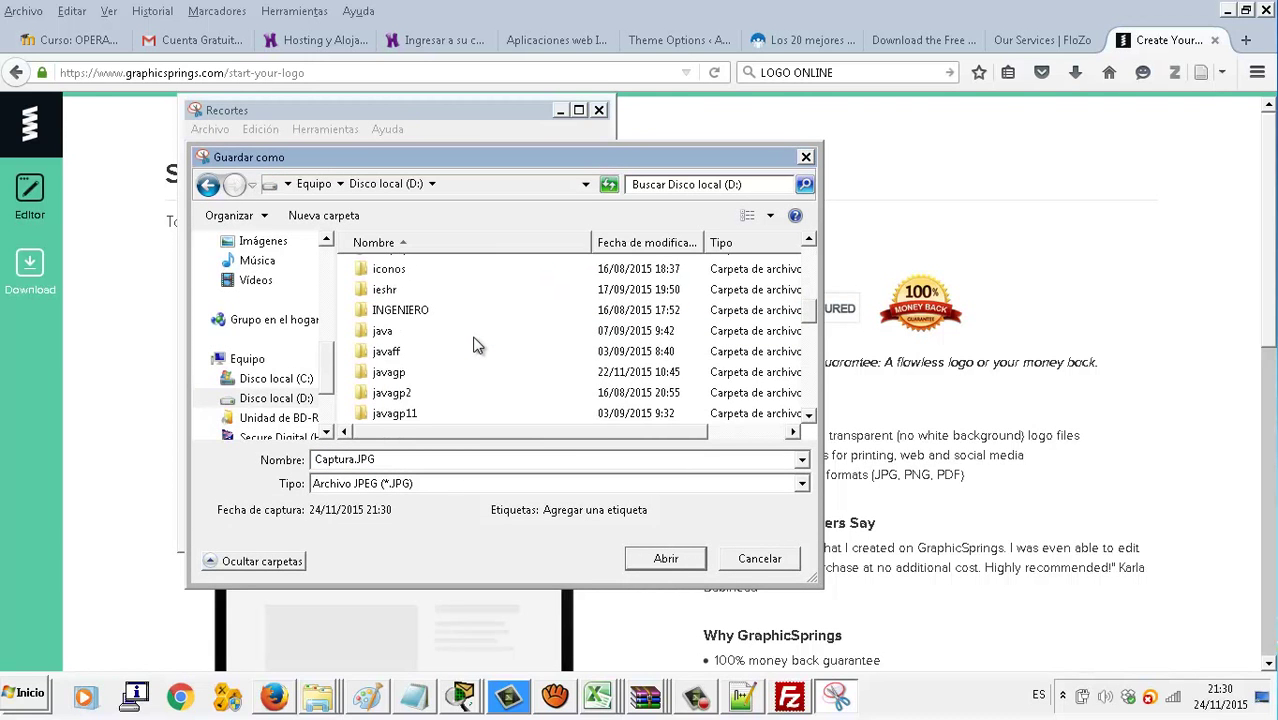
pyautogui.scroll(1, 472, 343)
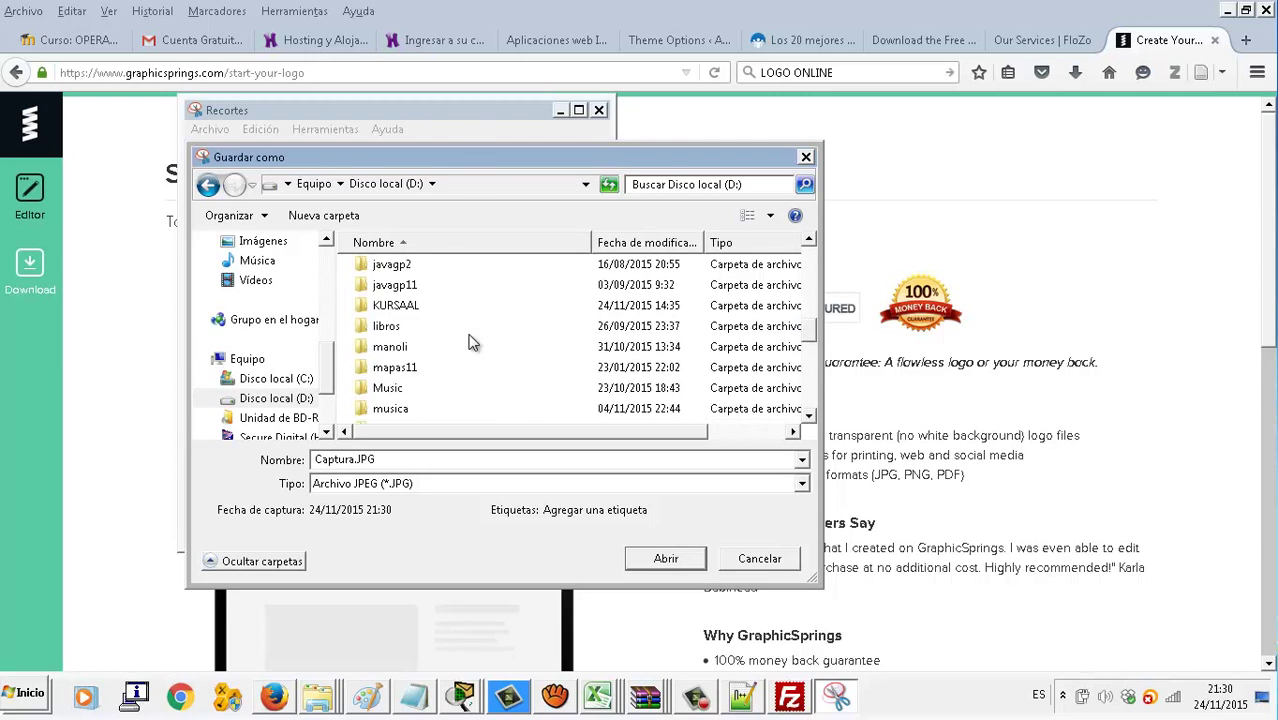
pyautogui.doubleClick(414, 304)
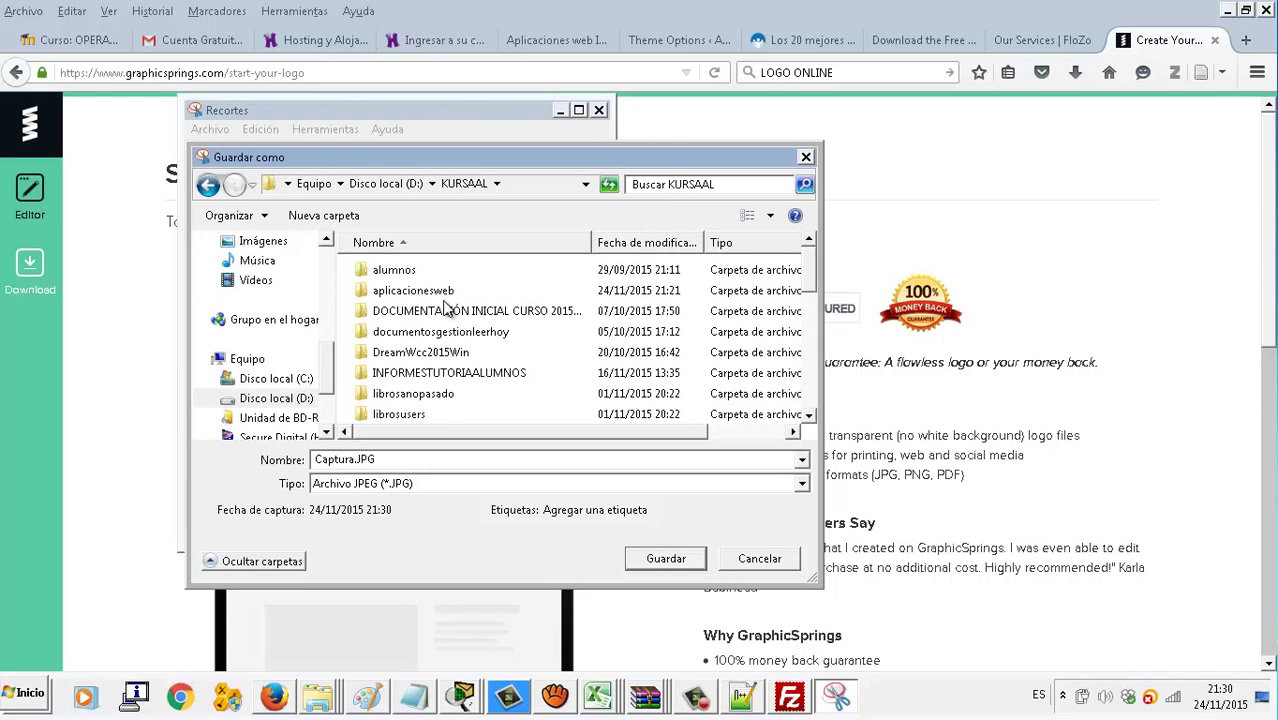
pyautogui.doubleClick(445, 296)
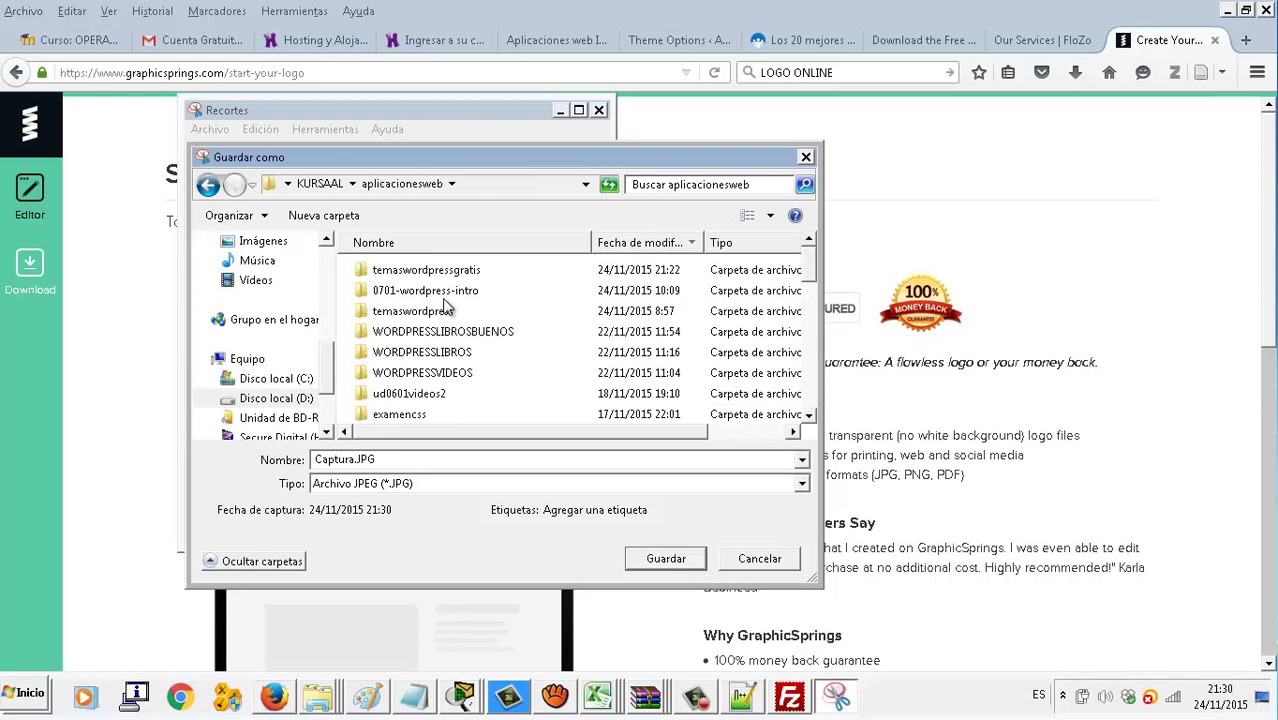
# Create a superpcs folder there and save the capture inside as logosuperpcs
pyautogui.click(354, 216)
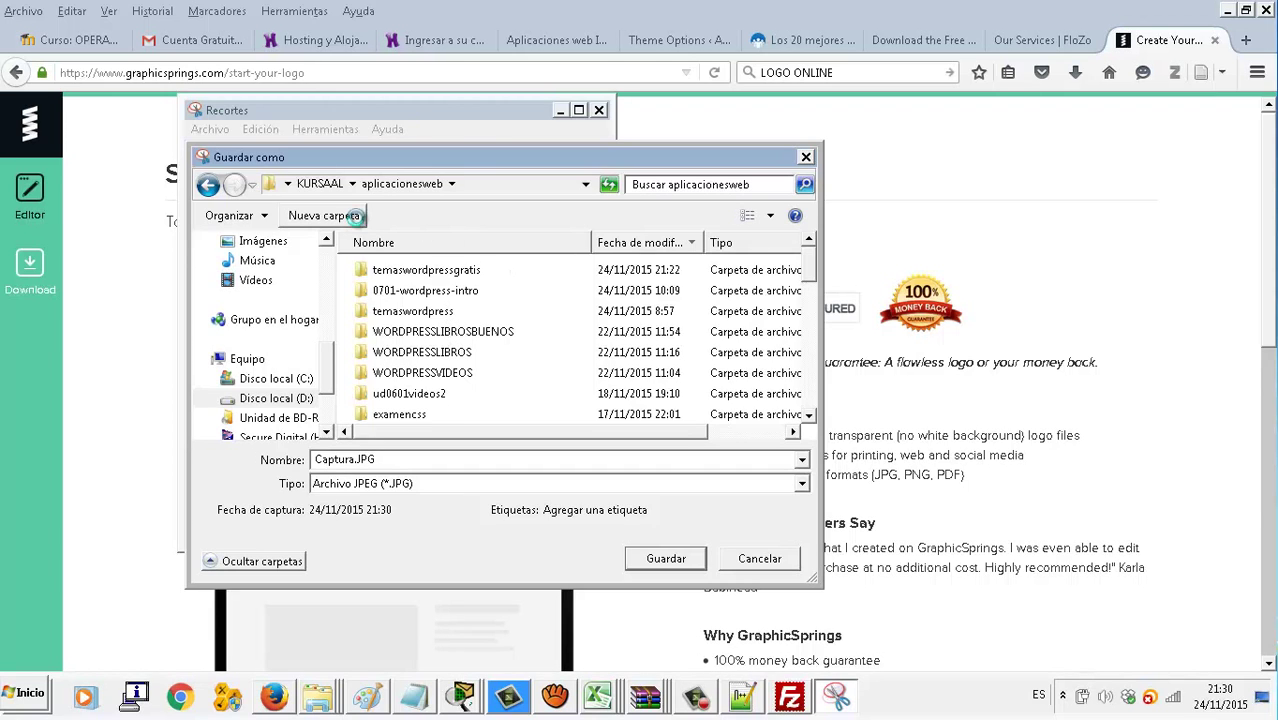
pyautogui.write('pc')
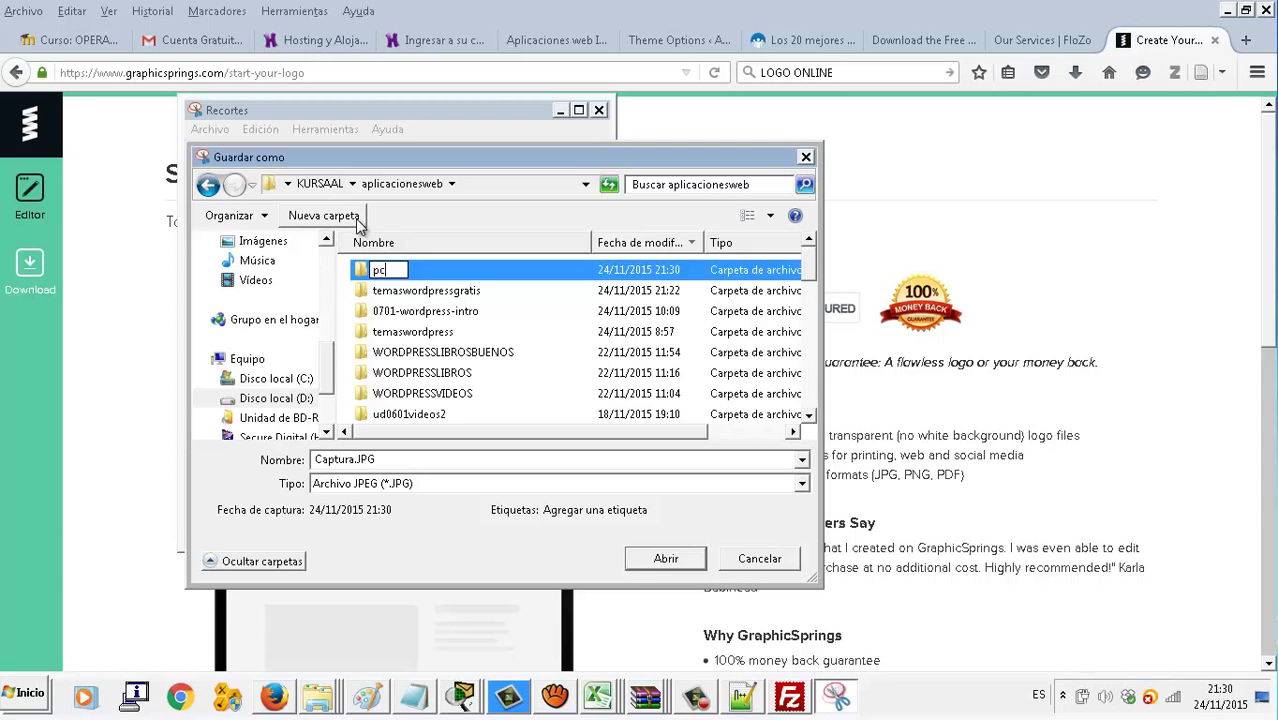
pyautogui.moveTo(415, 162); pyautogui.dragTo(502, 176)
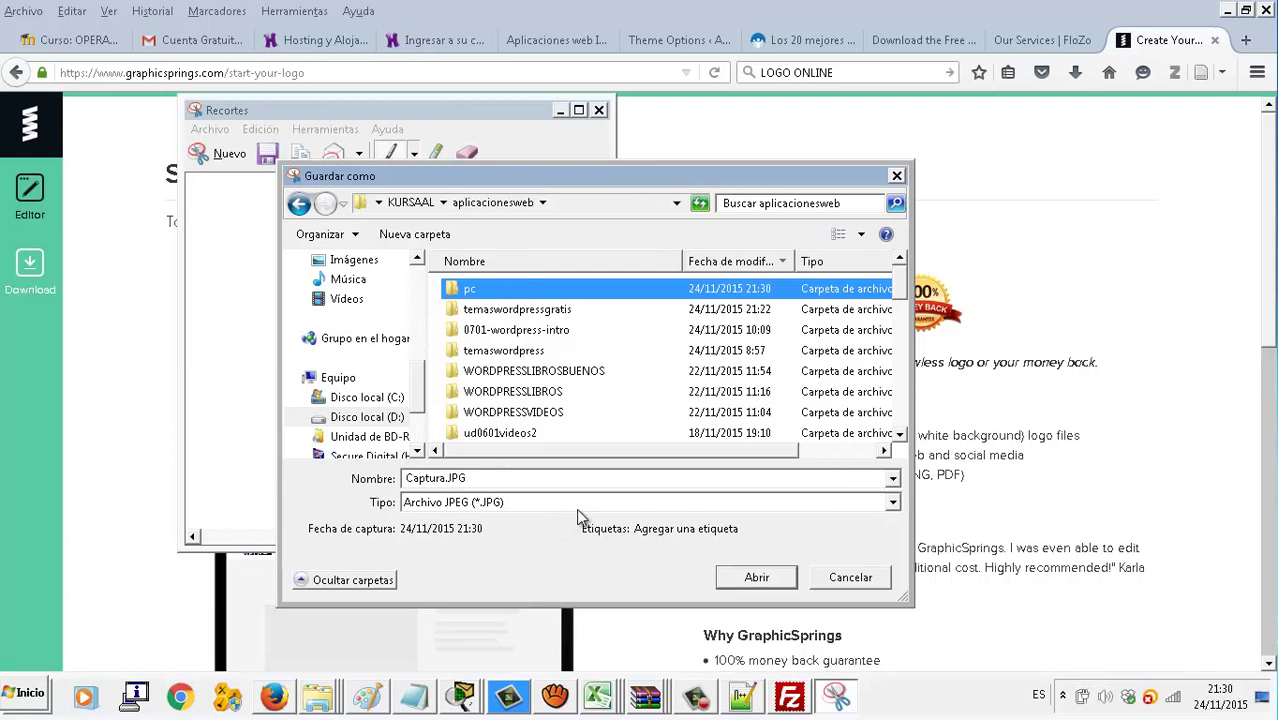
pyautogui.hotkey('shift', 'F10')
pyautogui.click(602, 631)
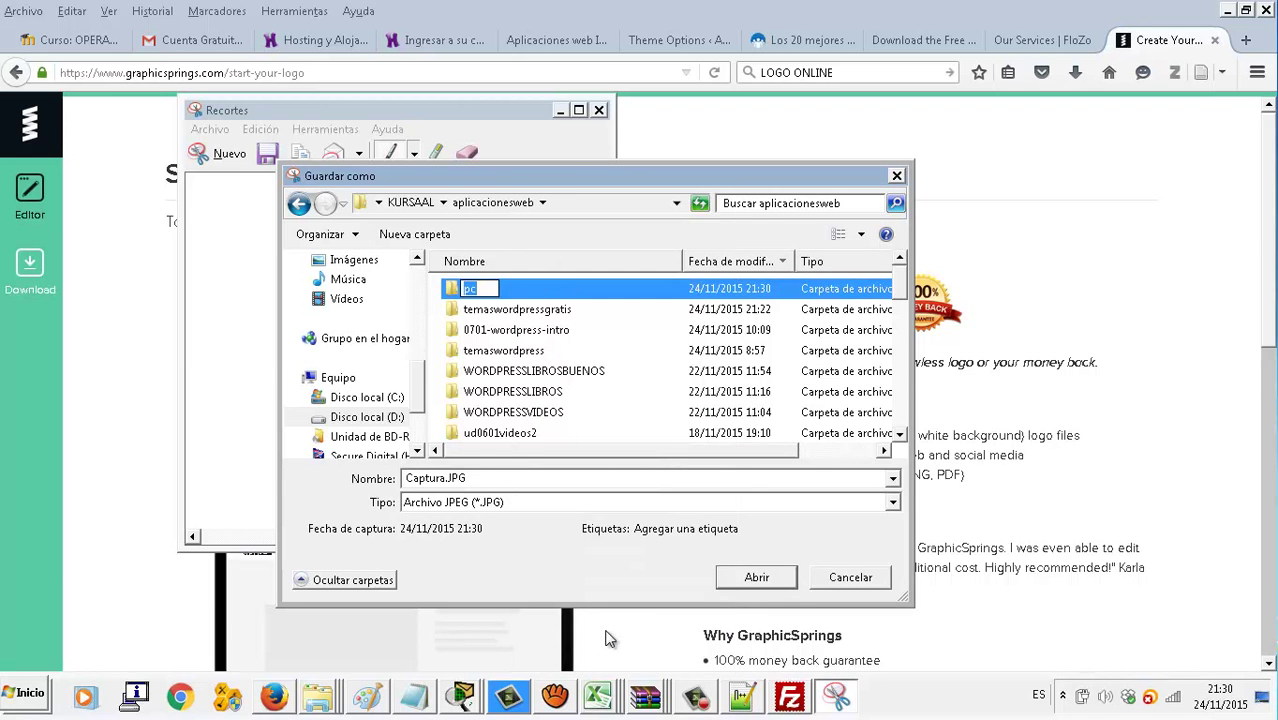
pyautogui.write('superpd')
pyautogui.write('s')
pyautogui.press('Return')
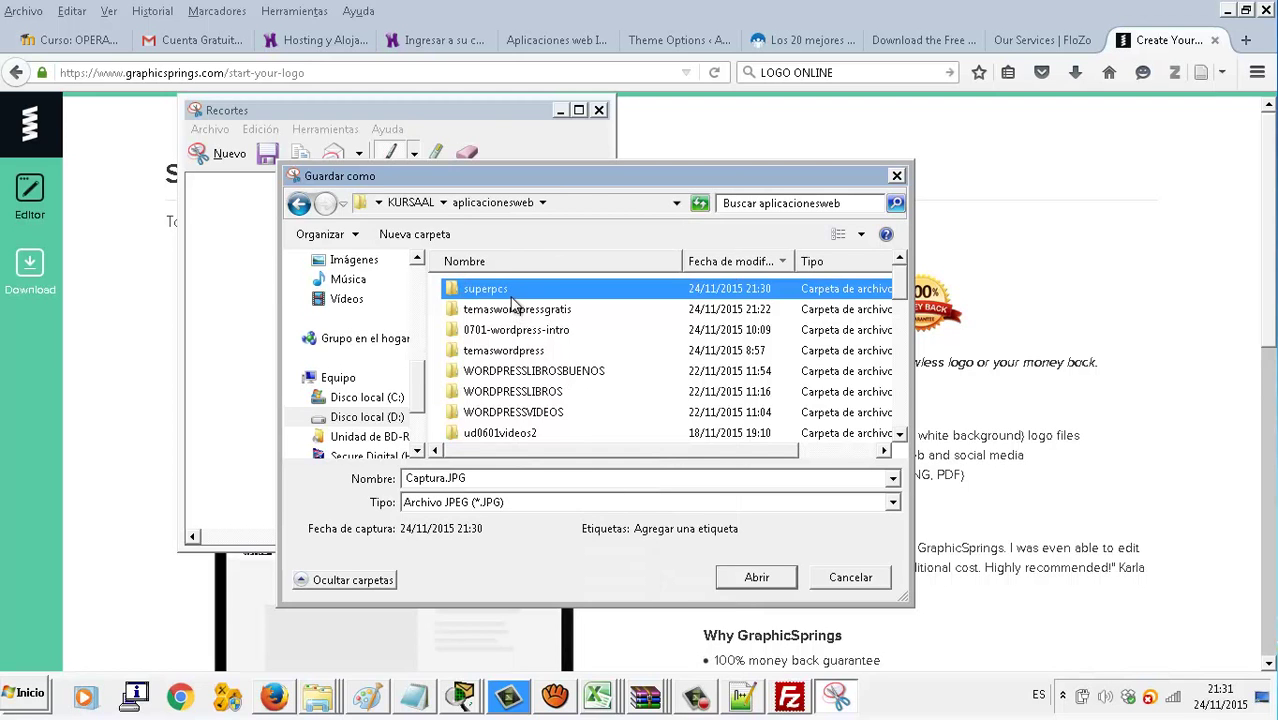
pyautogui.doubleClick(511, 297)
pyautogui.write('logosuperpcs')
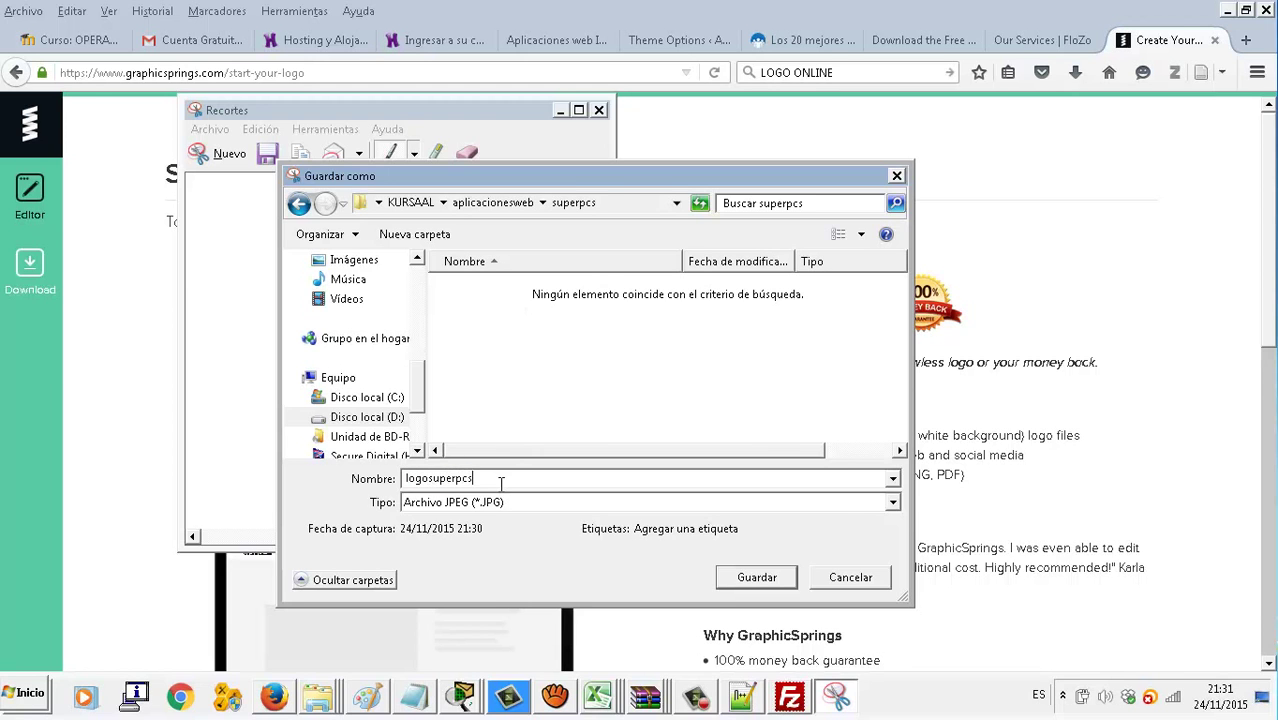
pyautogui.press('Return')
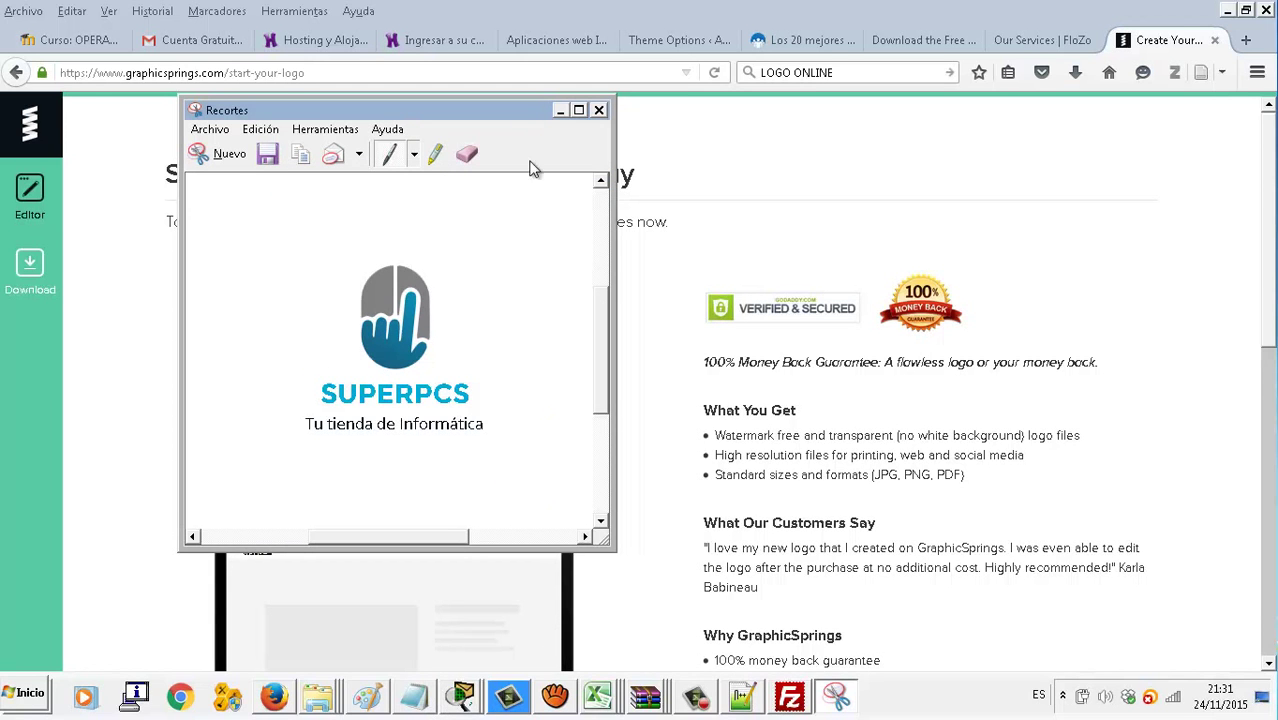
# Upload logosuperpcs from the superpcs folder through the Theme Options media dialog
pyautogui.click(520, 40)
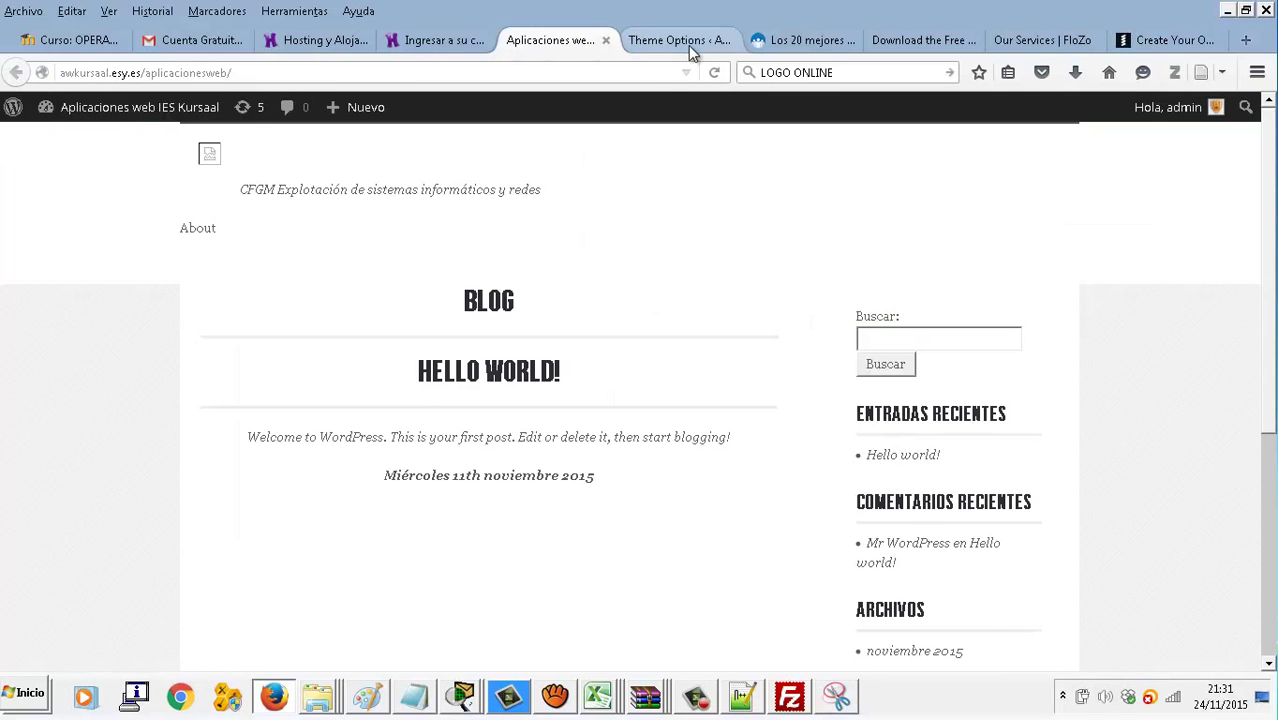
pyautogui.click(685, 42)
pyautogui.click(865, 399)
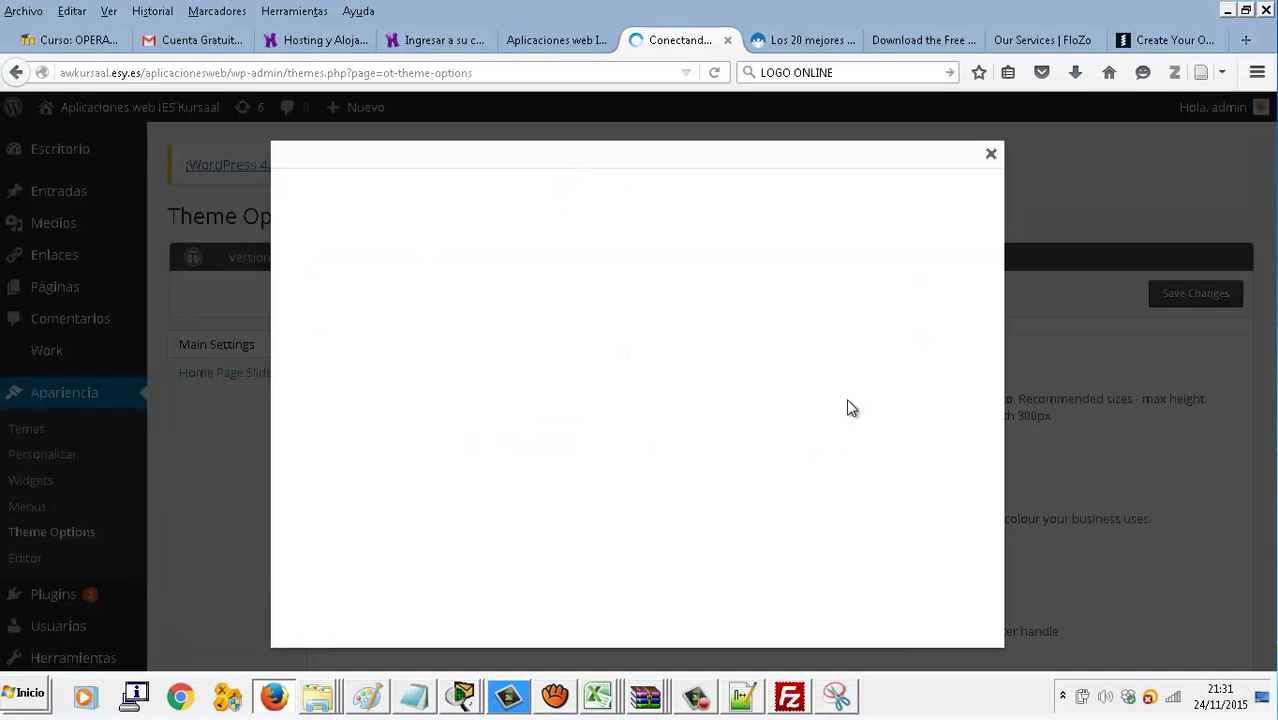
pyautogui.click(650, 399)
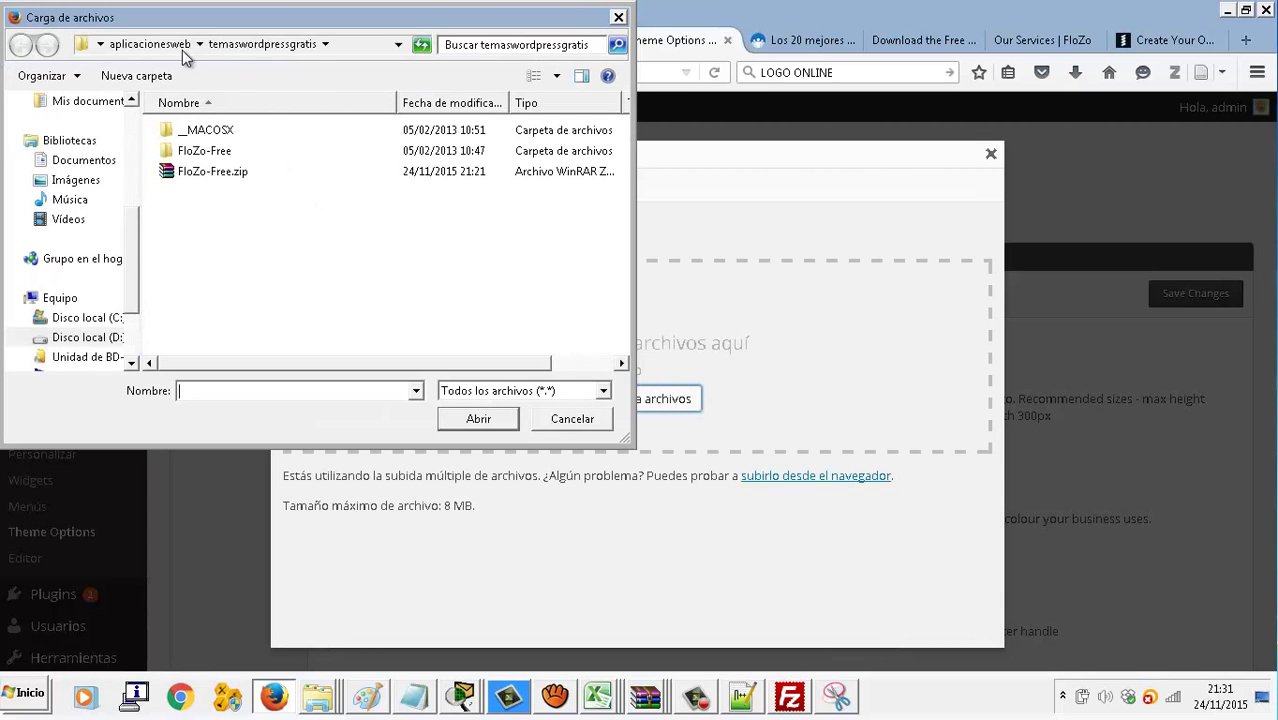
pyautogui.click(171, 45)
pyautogui.click(299, 162)
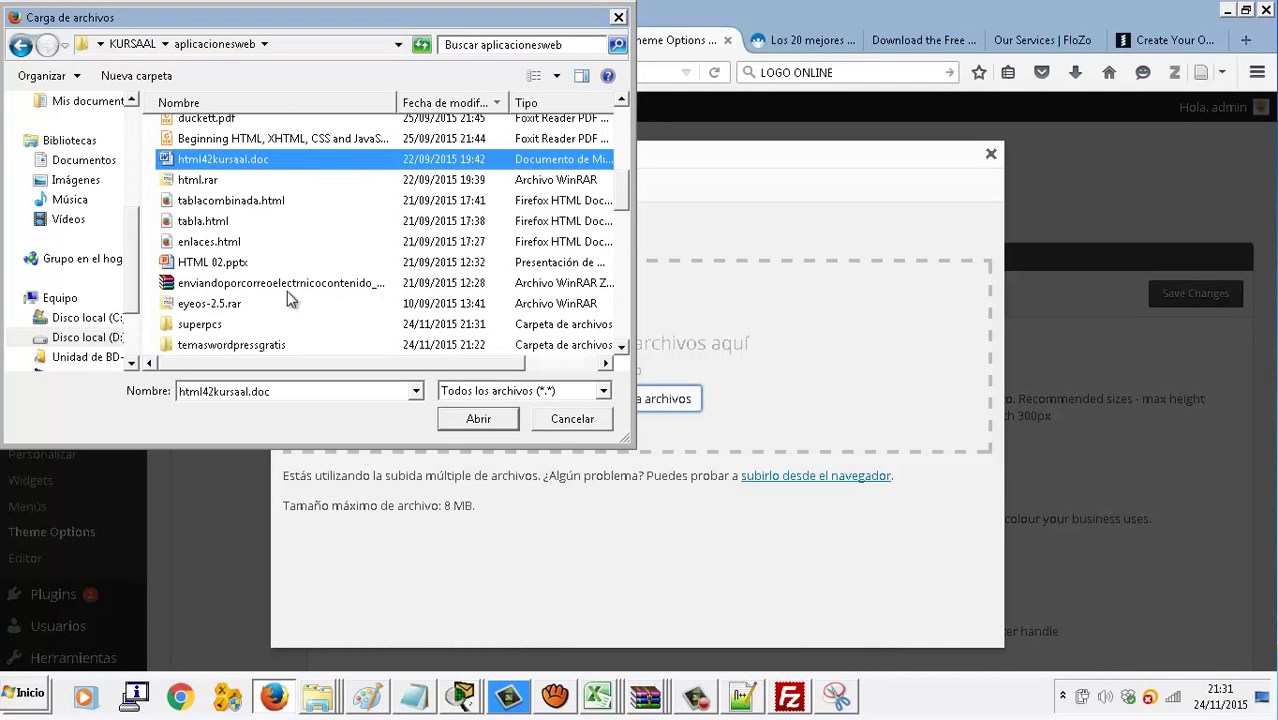
pyautogui.doubleClick(245, 326)
pyautogui.doubleClick(230, 162)
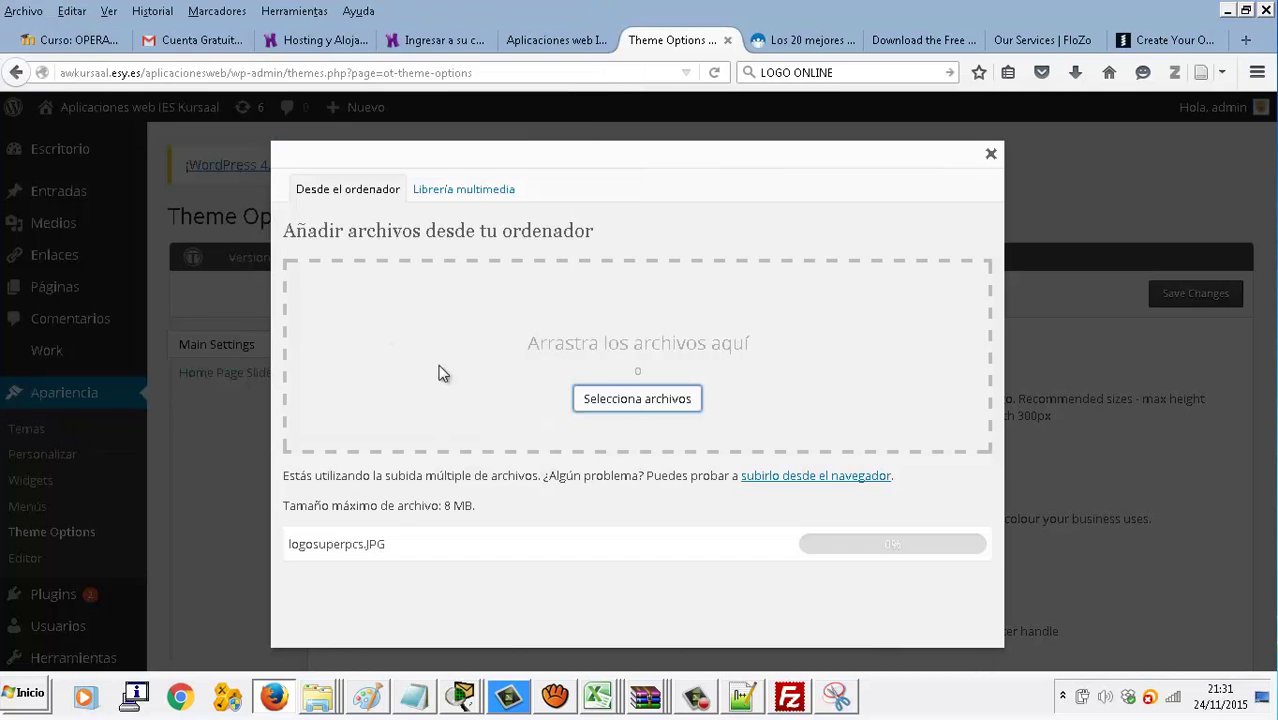
# Give the logo image alternative text beginning 'Logo d' and save its details
pyautogui.scroll(-8, 617, 543)
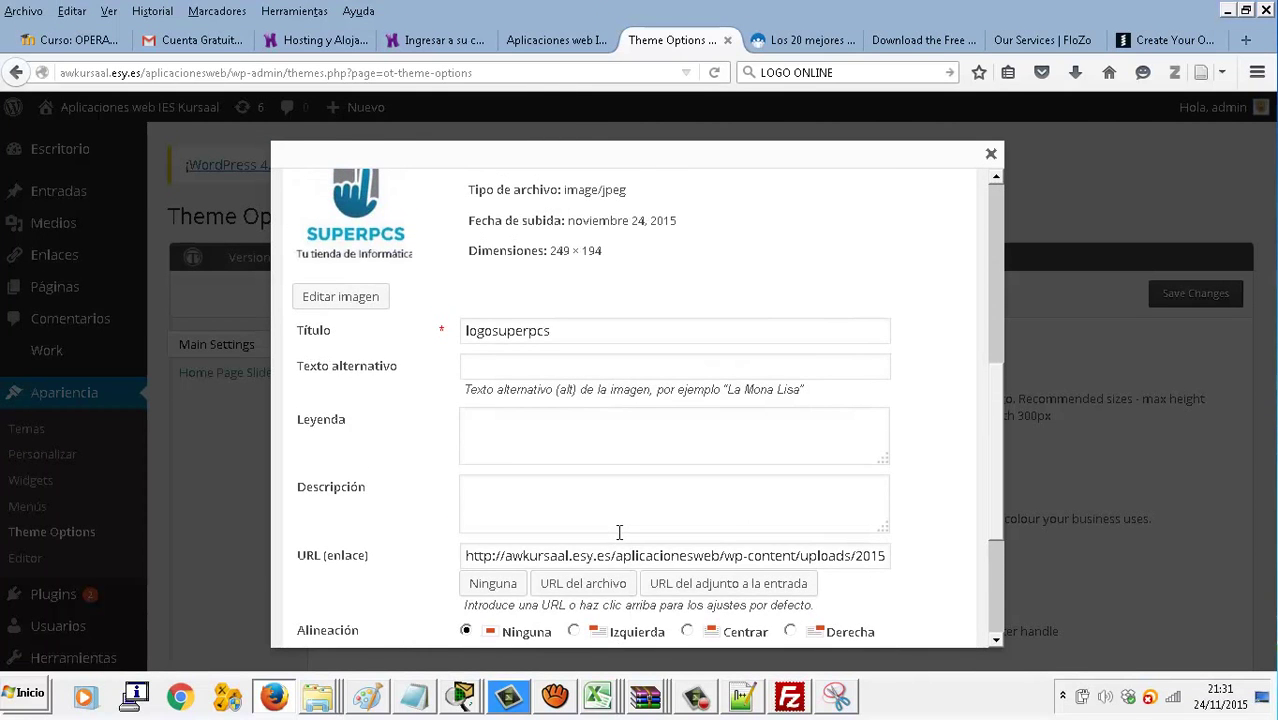
pyautogui.click(583, 359)
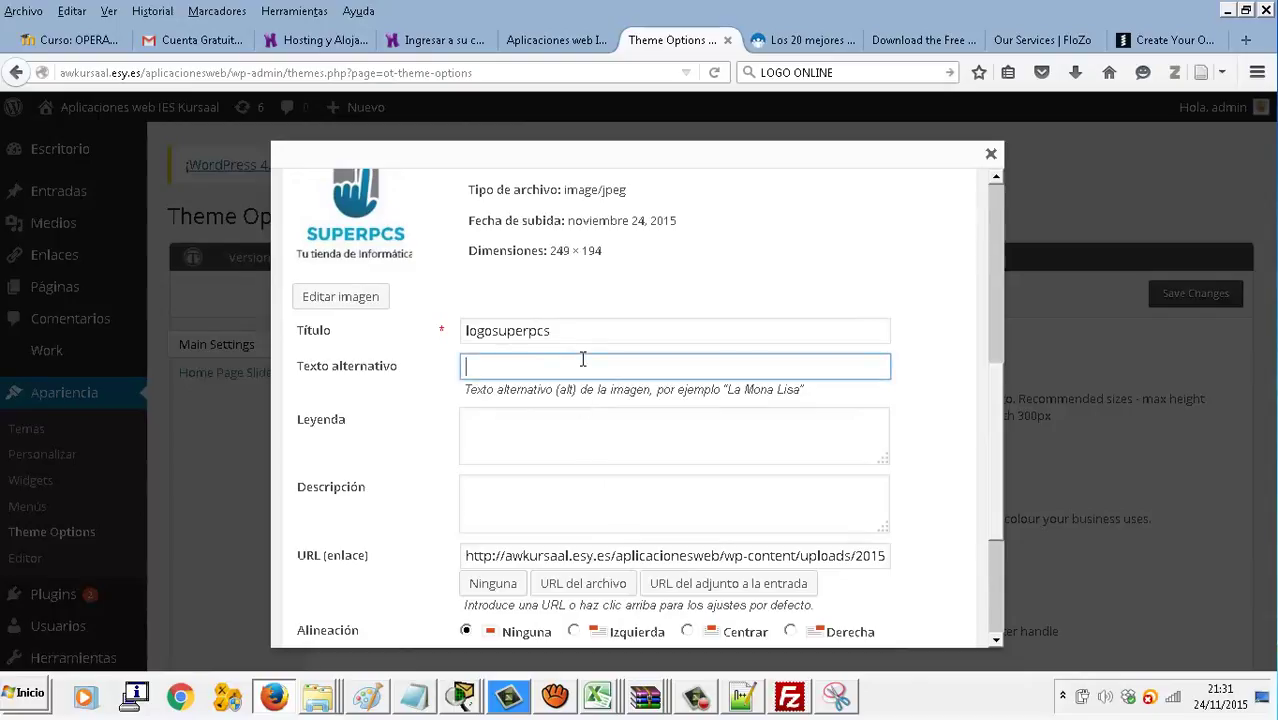
pyautogui.write('Logo de la mejor tienda de informática de Algeciras')
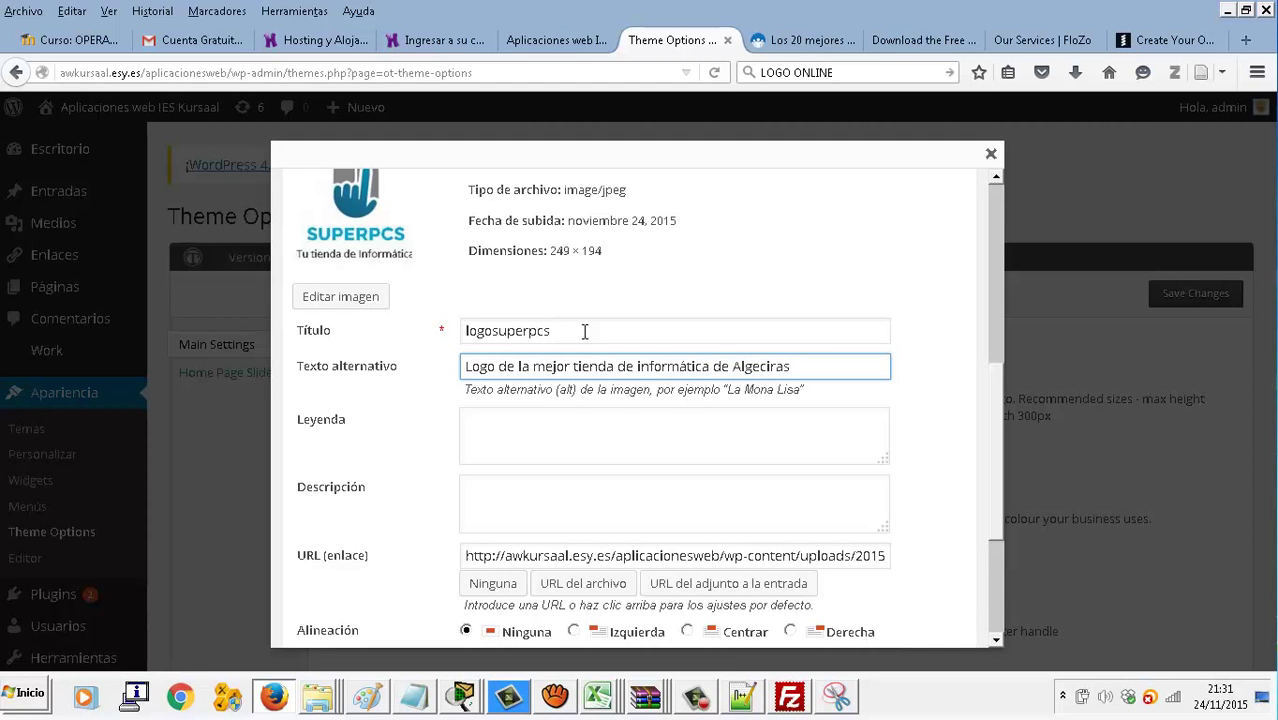
pyautogui.scroll(-3, 645, 466)
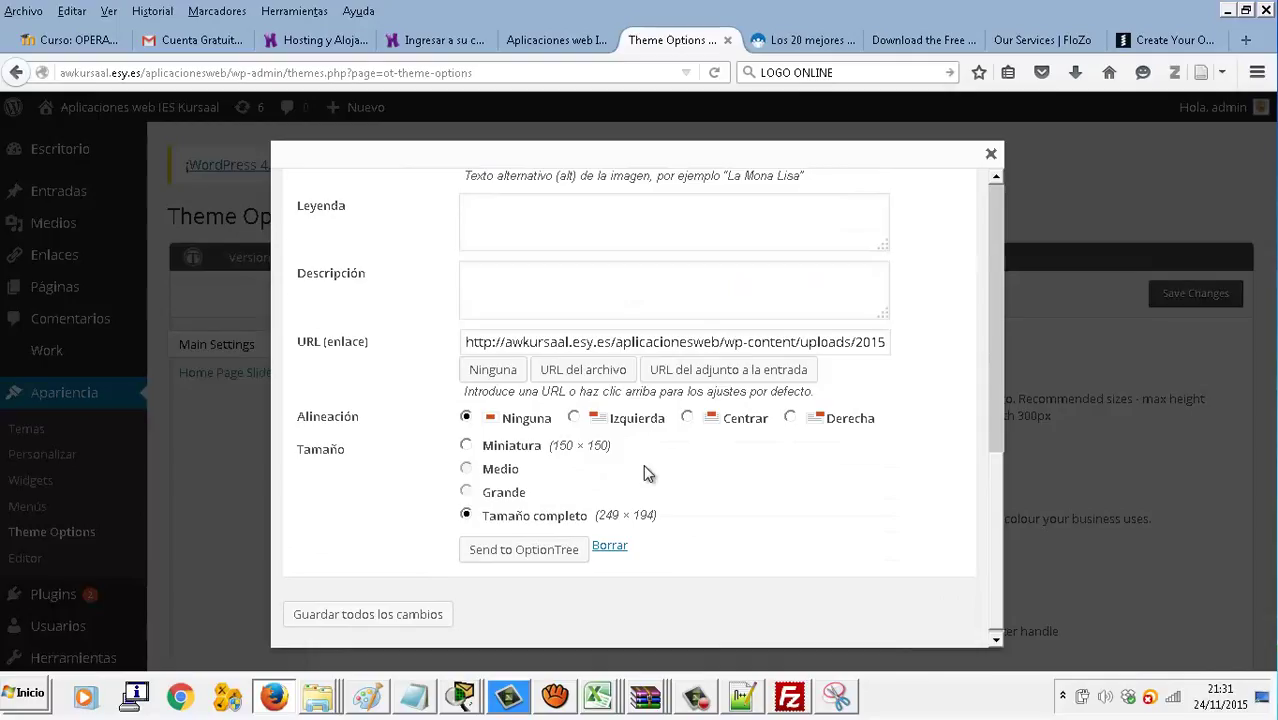
pyautogui.scroll(-1, 643, 473)
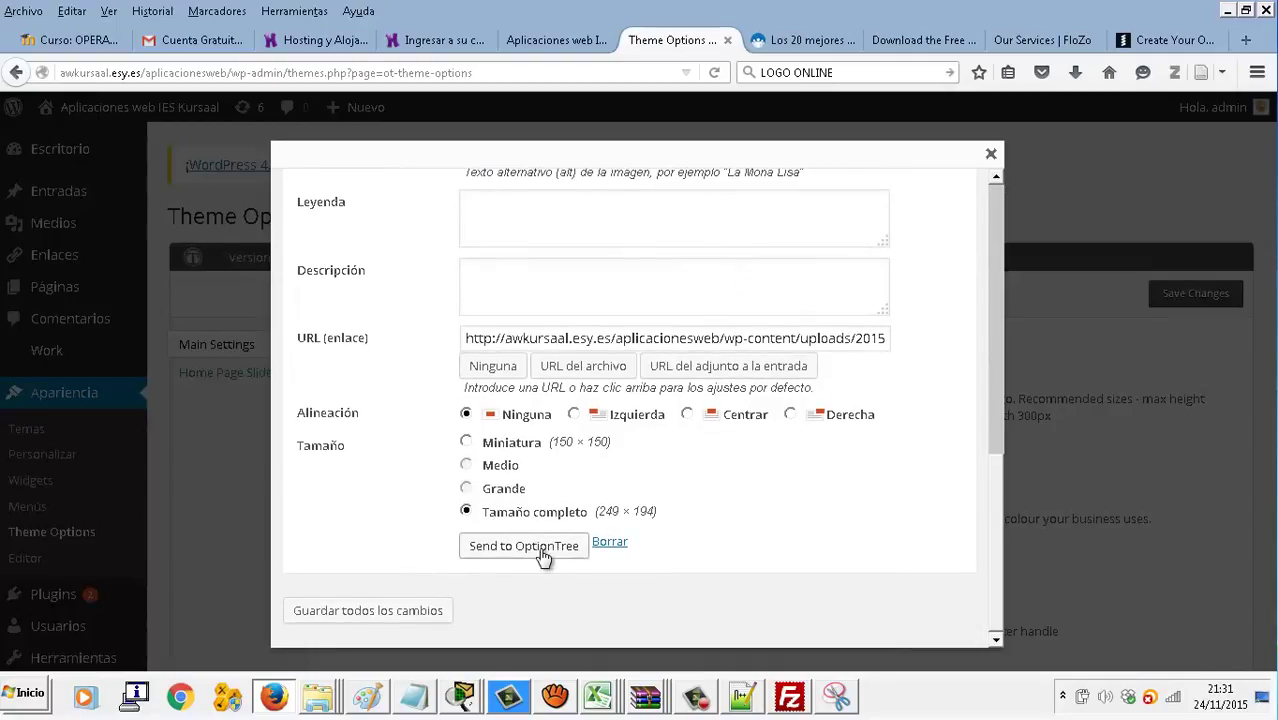
pyautogui.click(408, 612)
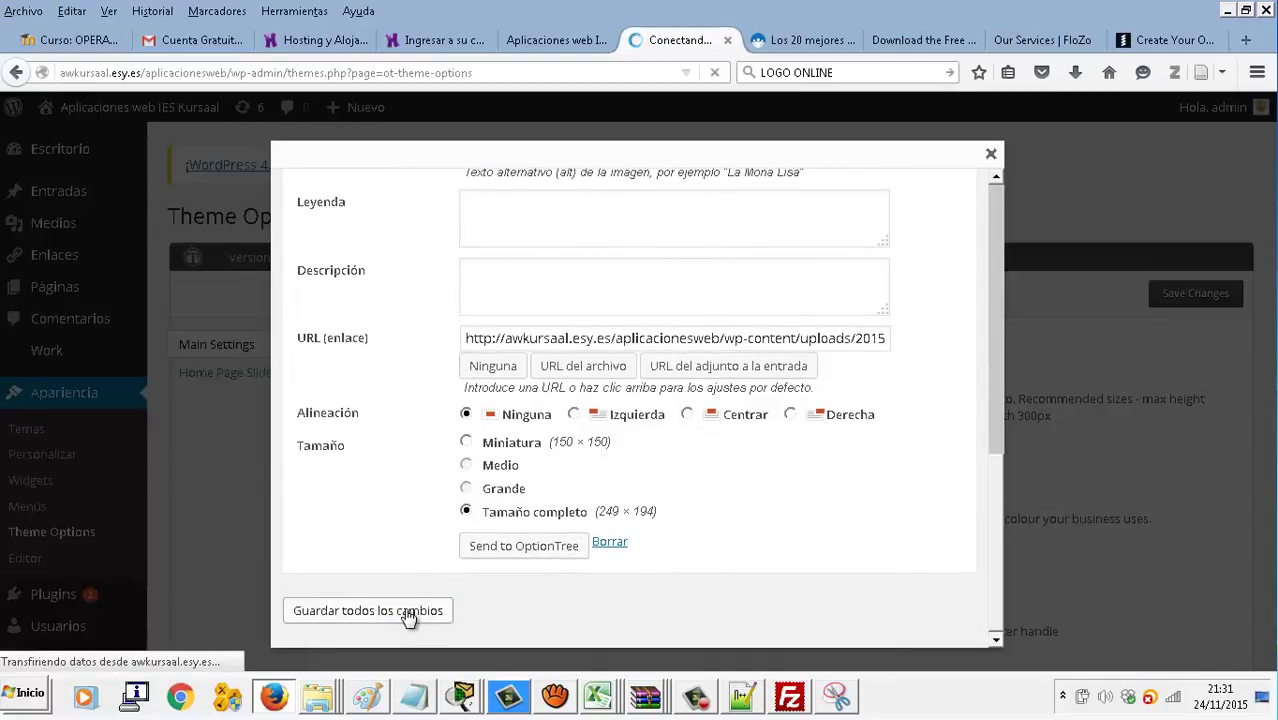
# Send the full-size SUPERPCS image to OptionTree as the Your Logo field
pyautogui.scroll(-5, 620, 470)
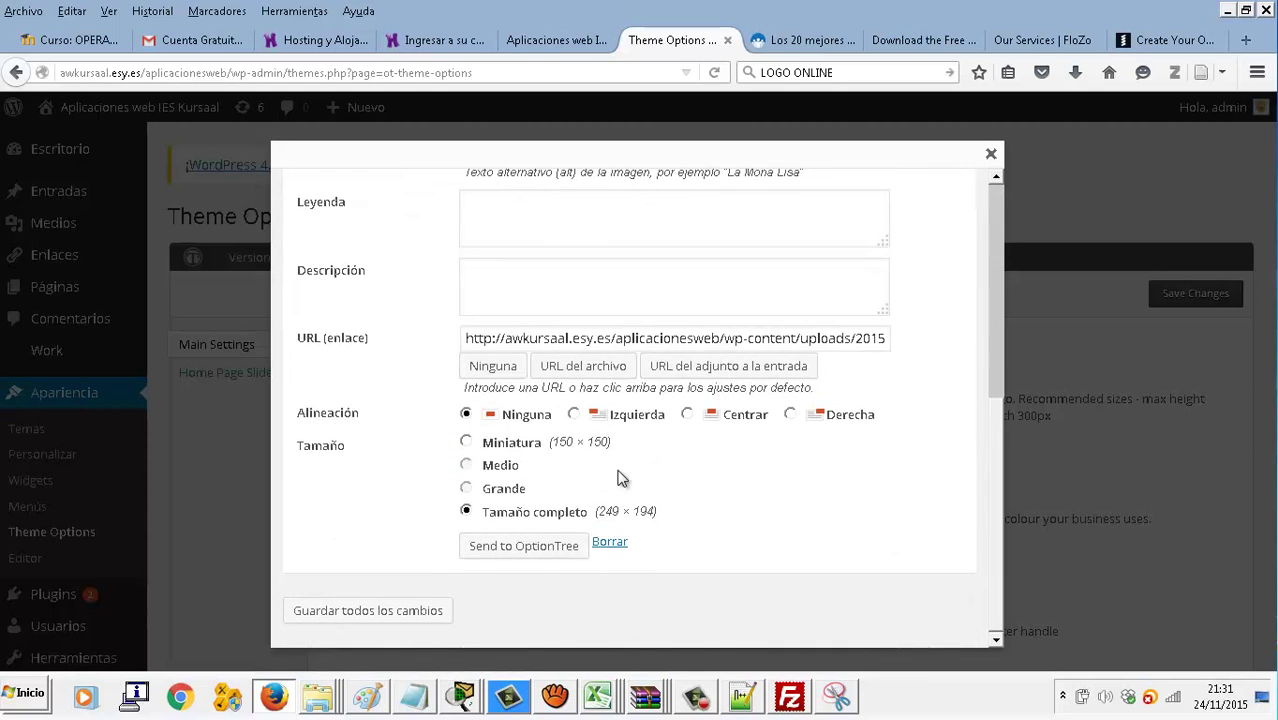
pyautogui.scroll(5, 613, 488)
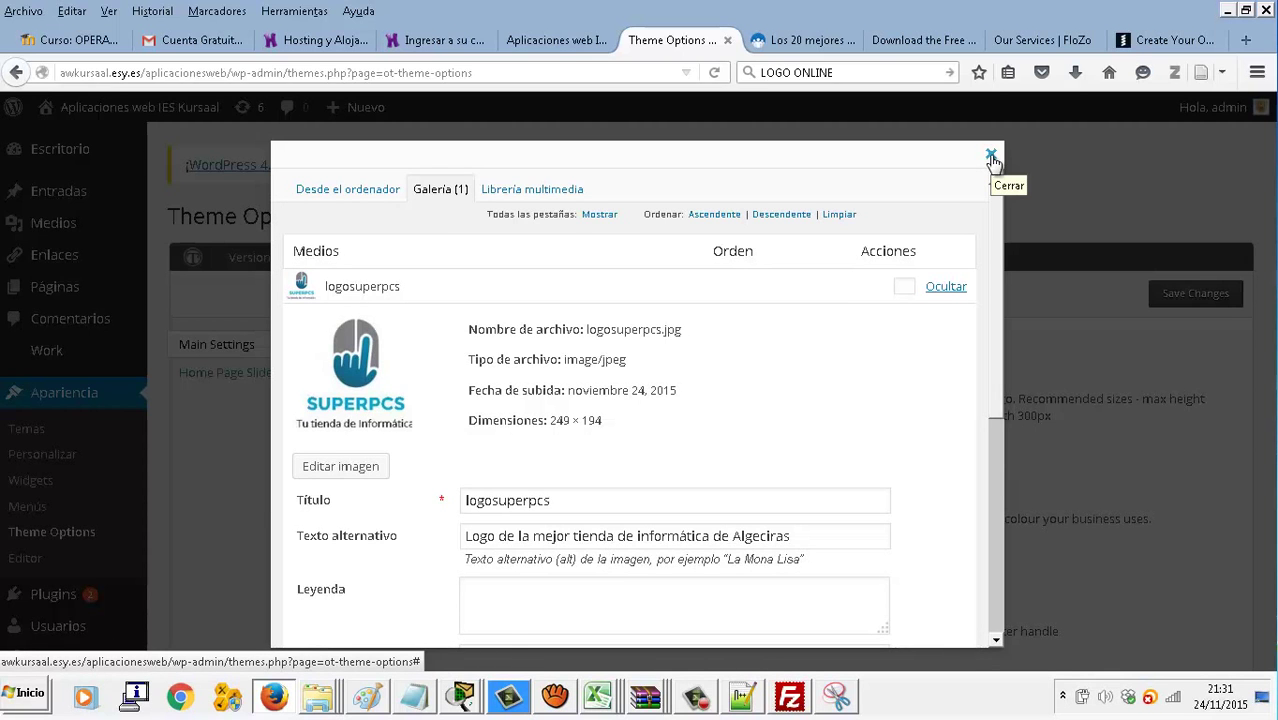
pyautogui.scroll(-4, 558, 415)
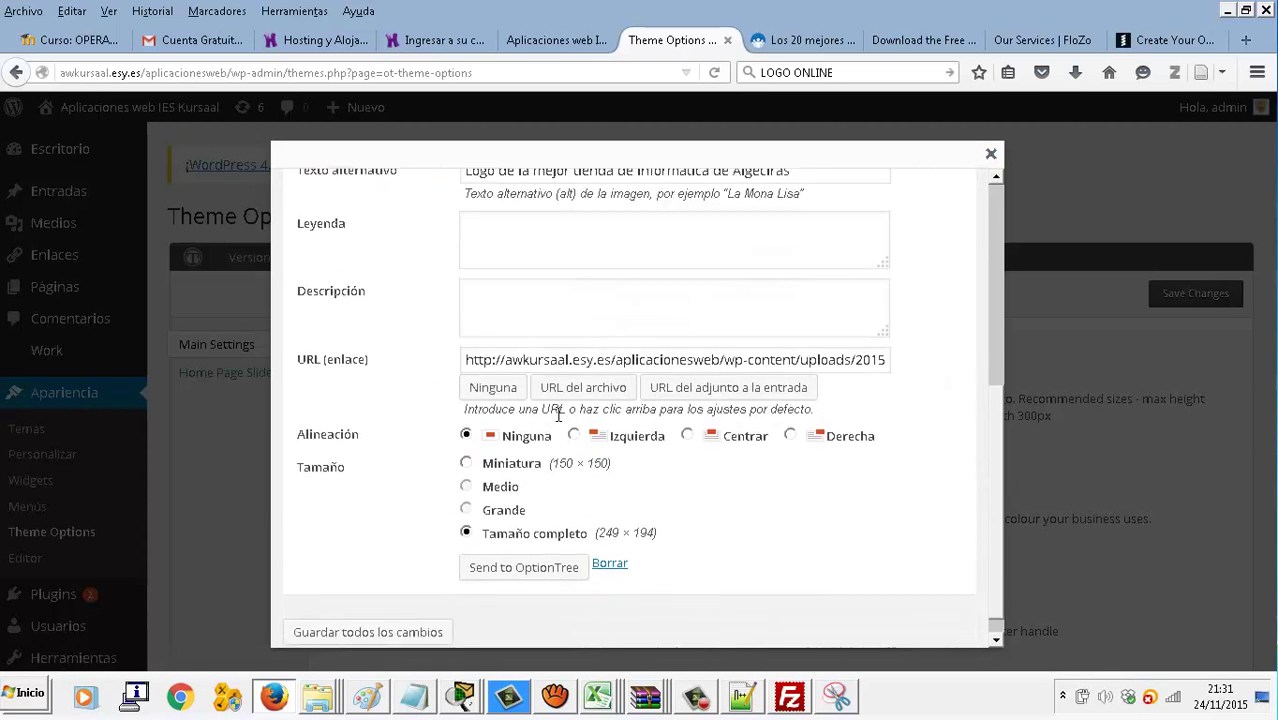
pyautogui.scroll(-1, 558, 415)
pyautogui.click(533, 552)
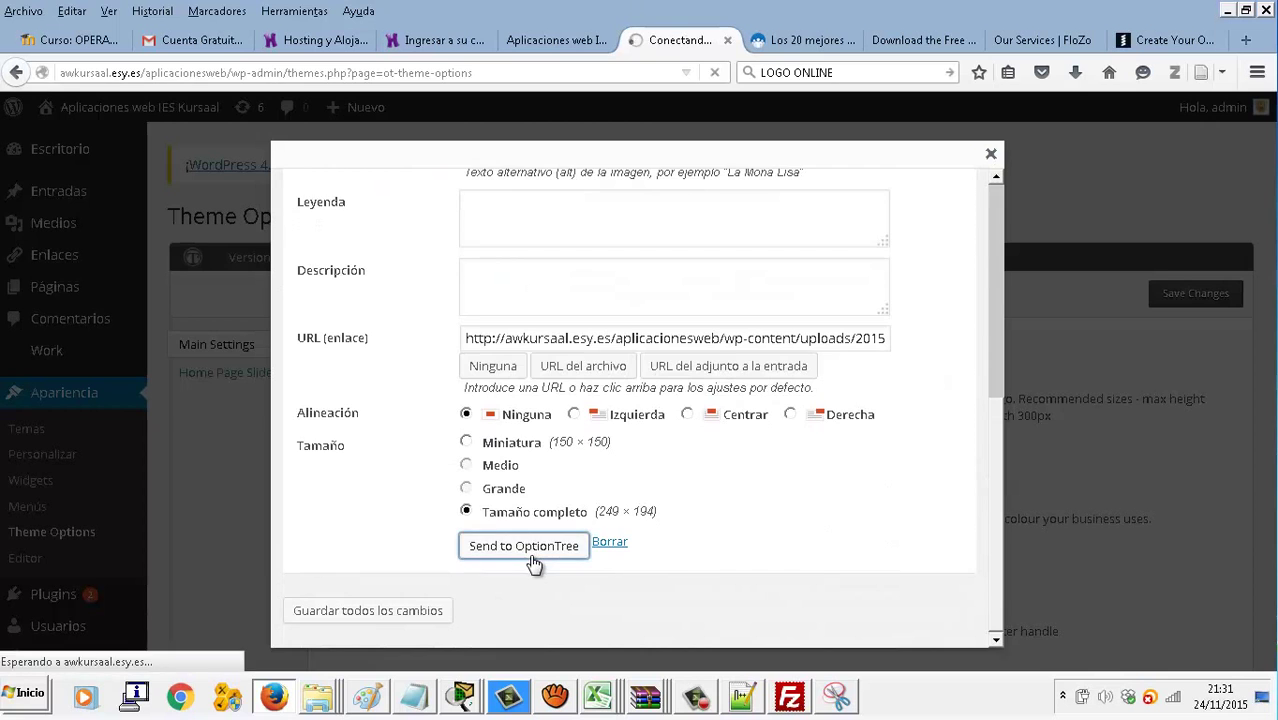
pyautogui.scroll(-4, 649, 506)
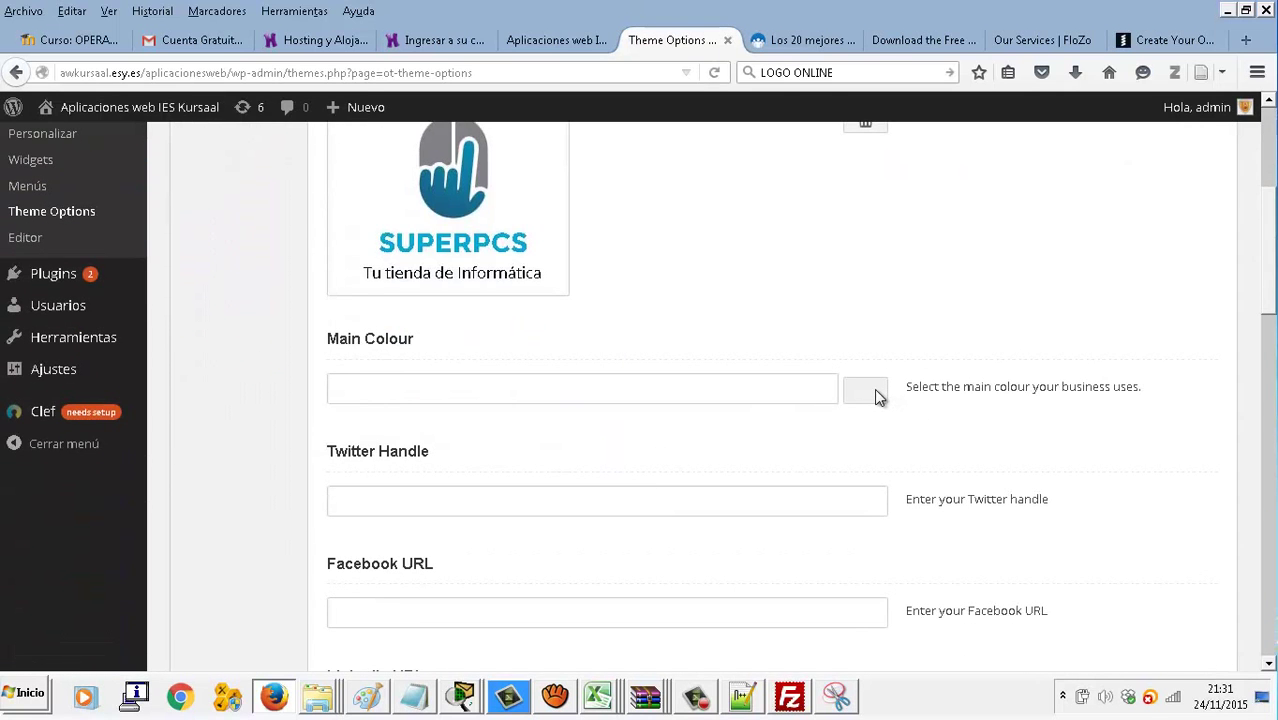
# Set the Main Colour to bright green #b0ff61
pyautogui.click(799, 384)
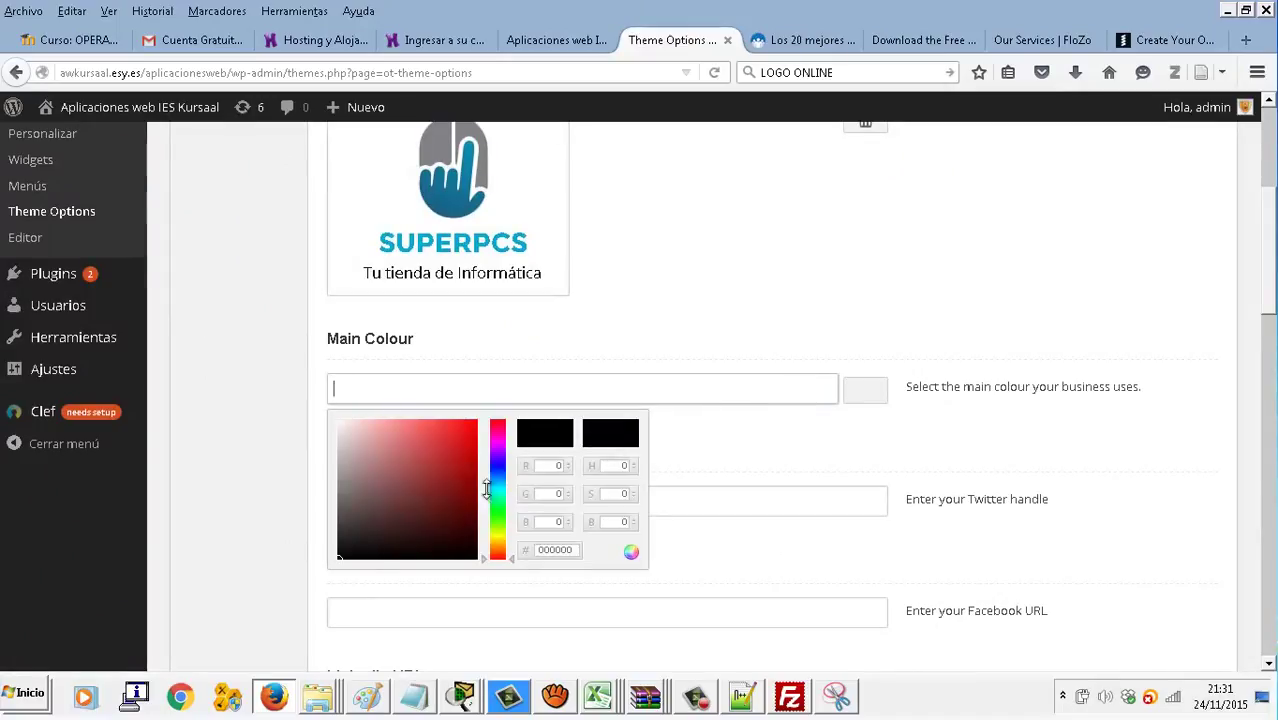
pyautogui.click(495, 522)
pyautogui.moveTo(449, 462); pyautogui.dragTo(424, 408)
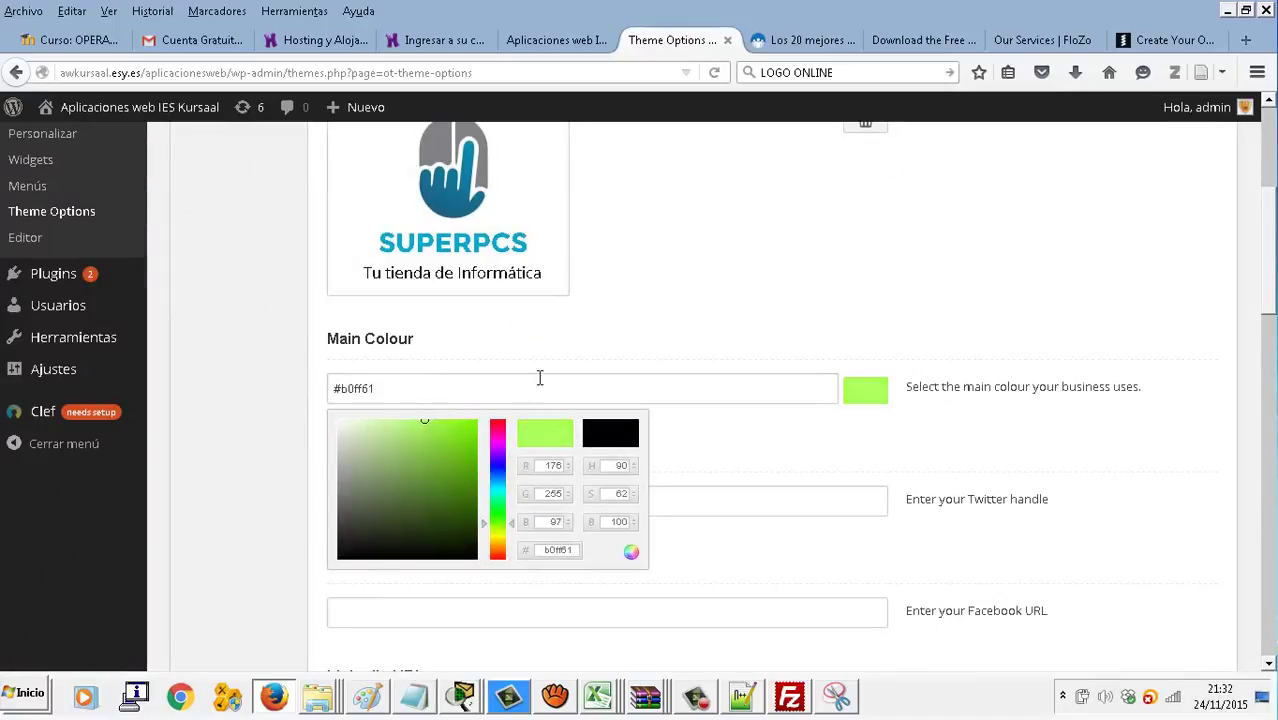
pyautogui.click(590, 343)
# Enter the Twitter handle, move to Facebook URL, and return to the GraphicSprings tab
pyautogui.click(543, 495)
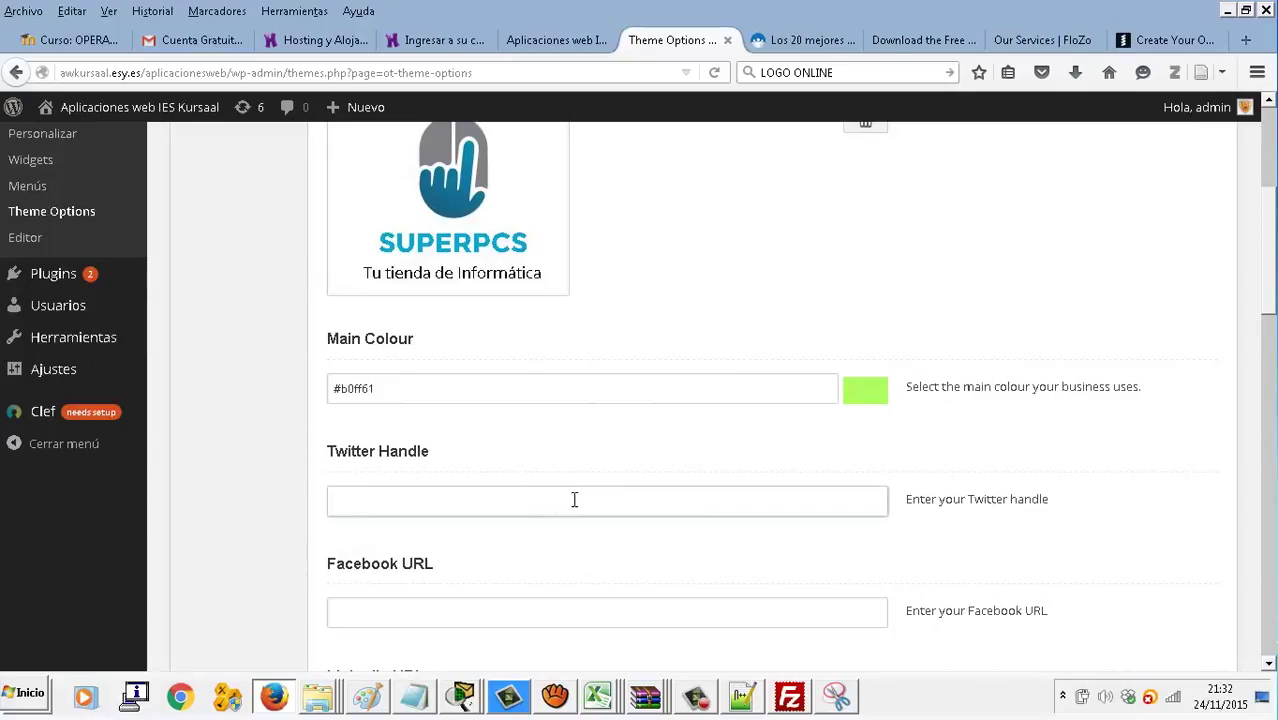
pyautogui.scroll(-2, 582, 499)
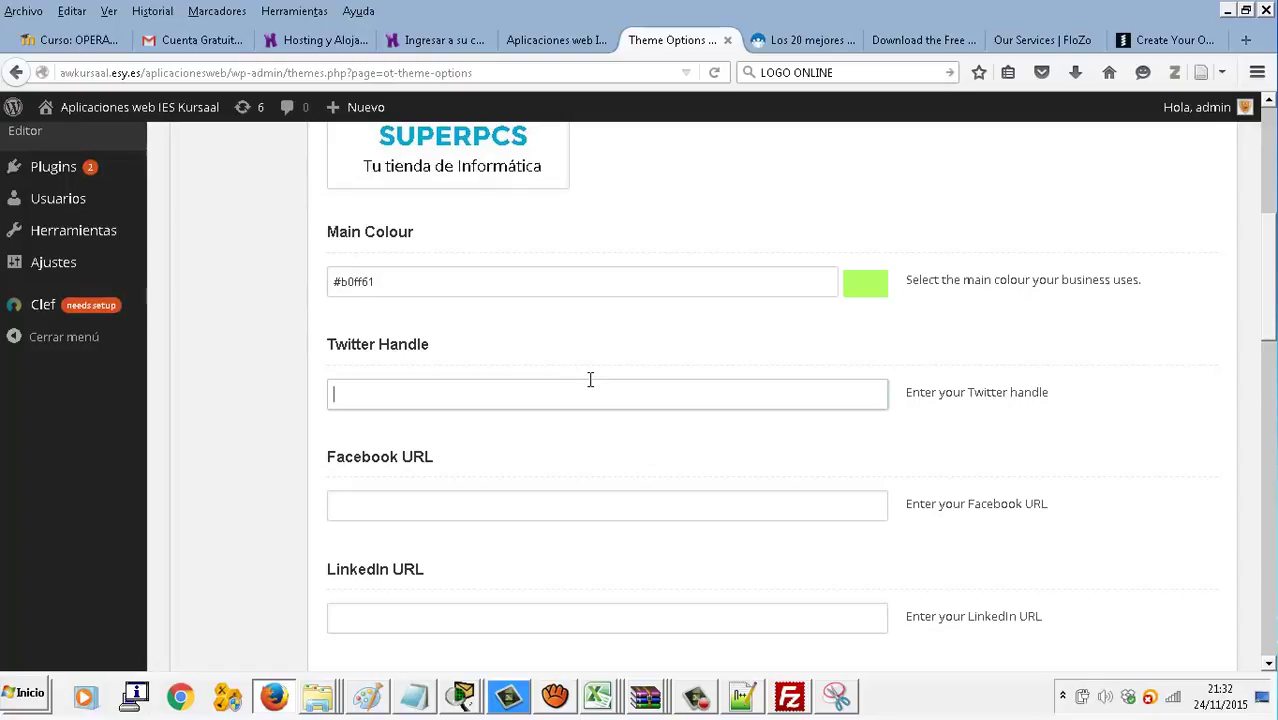
pyautogui.press('Tab')
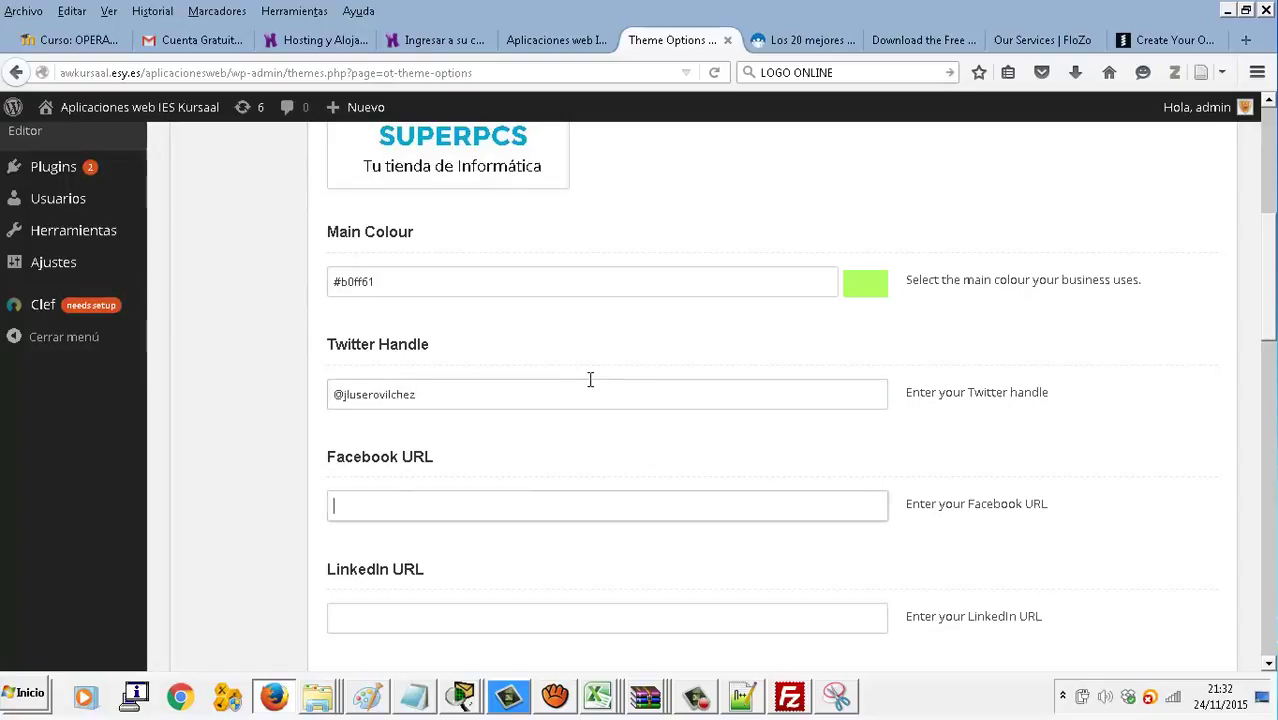
pyautogui.click(1182, 47)
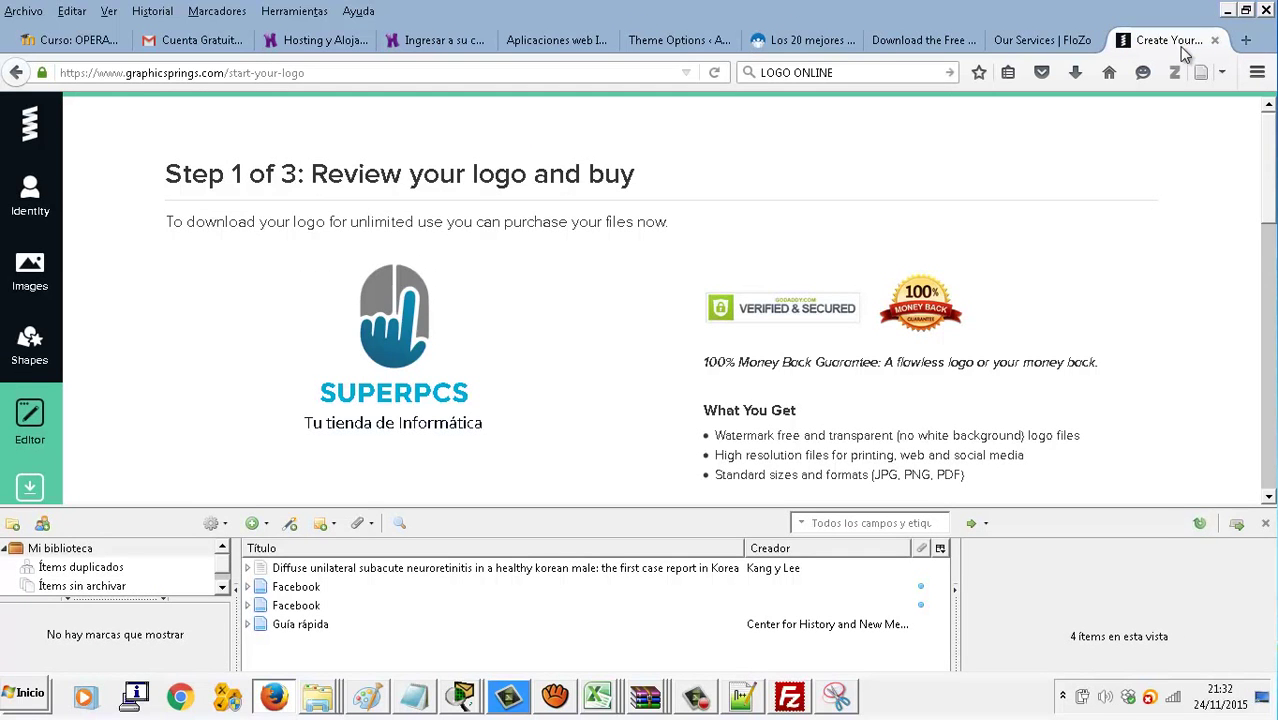
pyautogui.click(1198, 74)
pyautogui.click(654, 76)
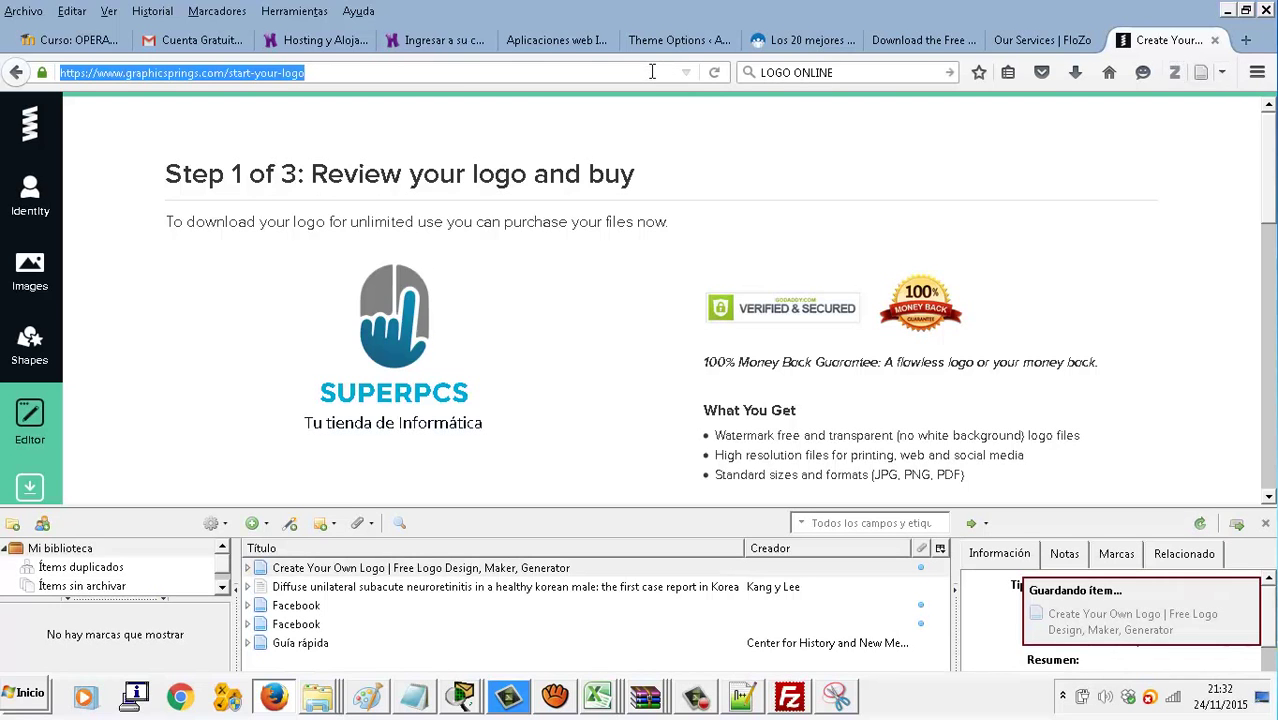
pyautogui.write('www.facebook.com/')
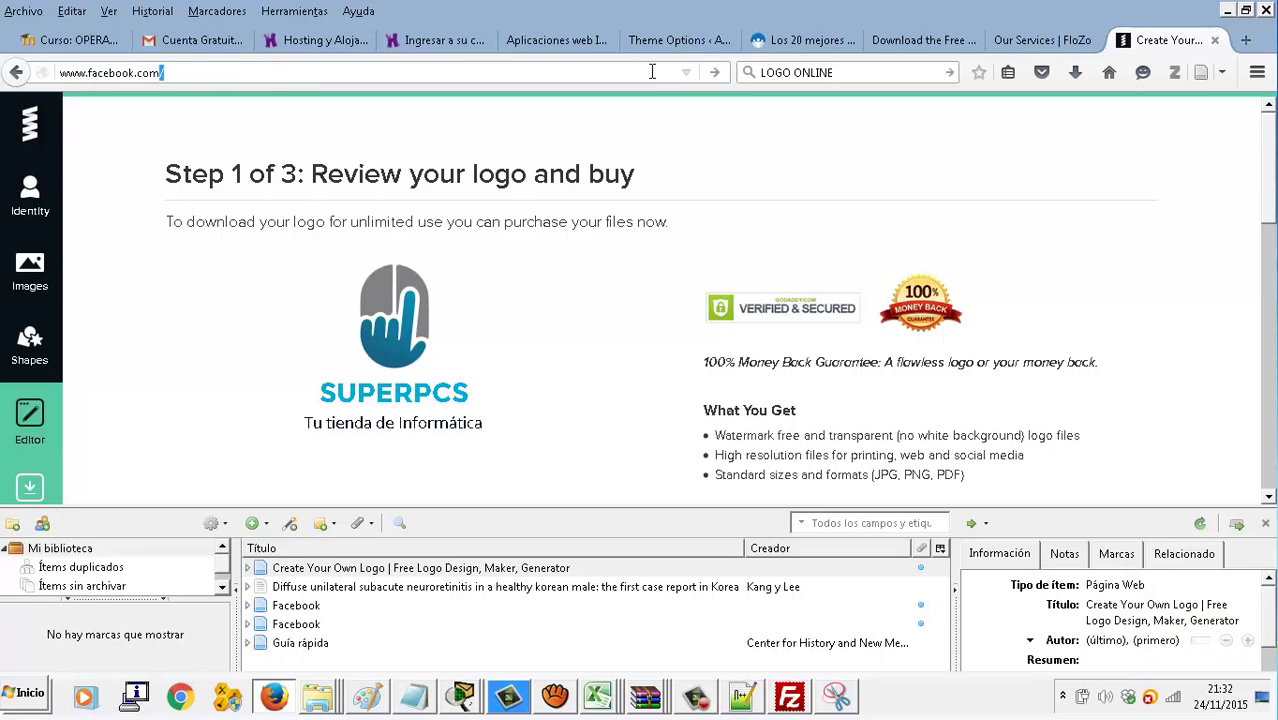
pyautogui.write('academiausero')
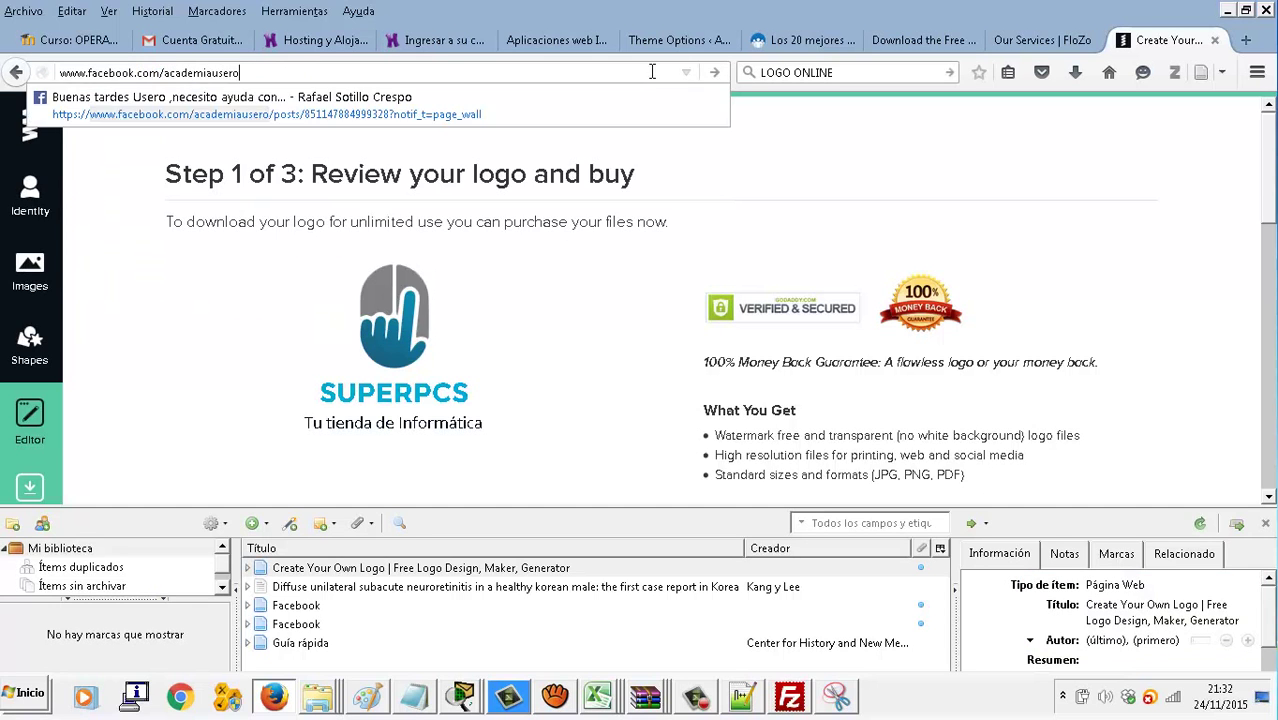
pyautogui.press('Return')
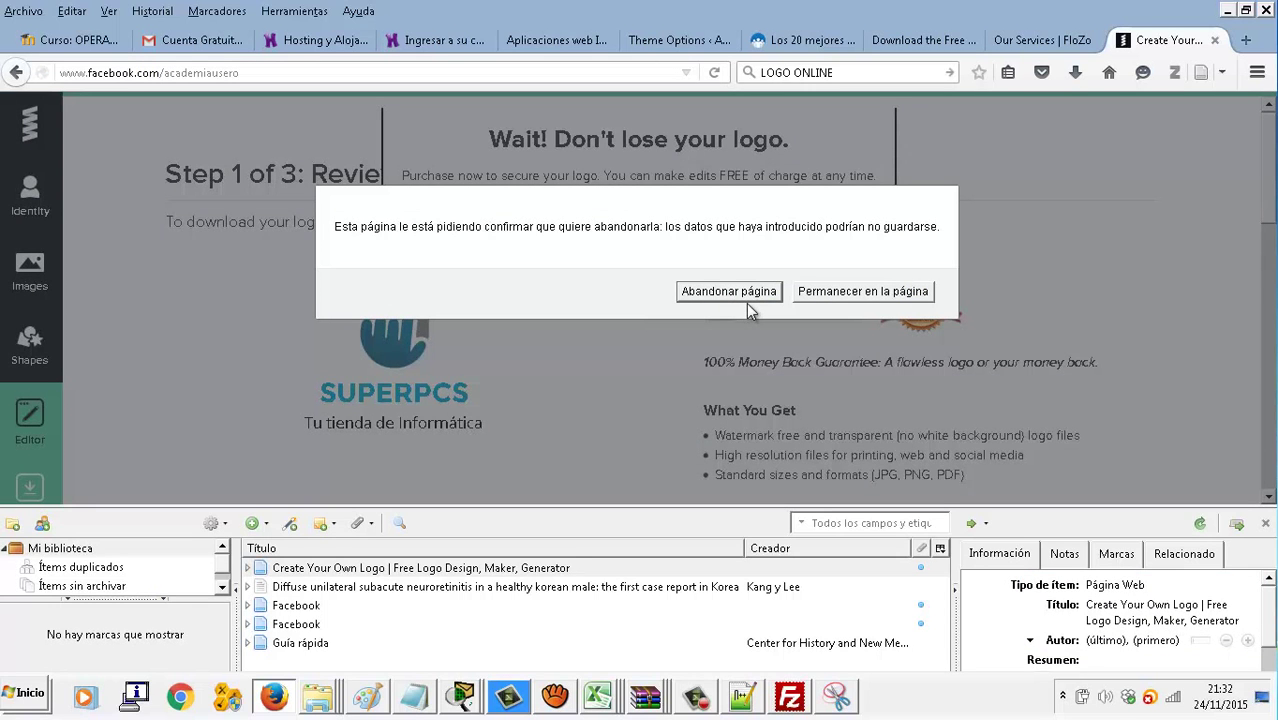
pyautogui.click(746, 298)
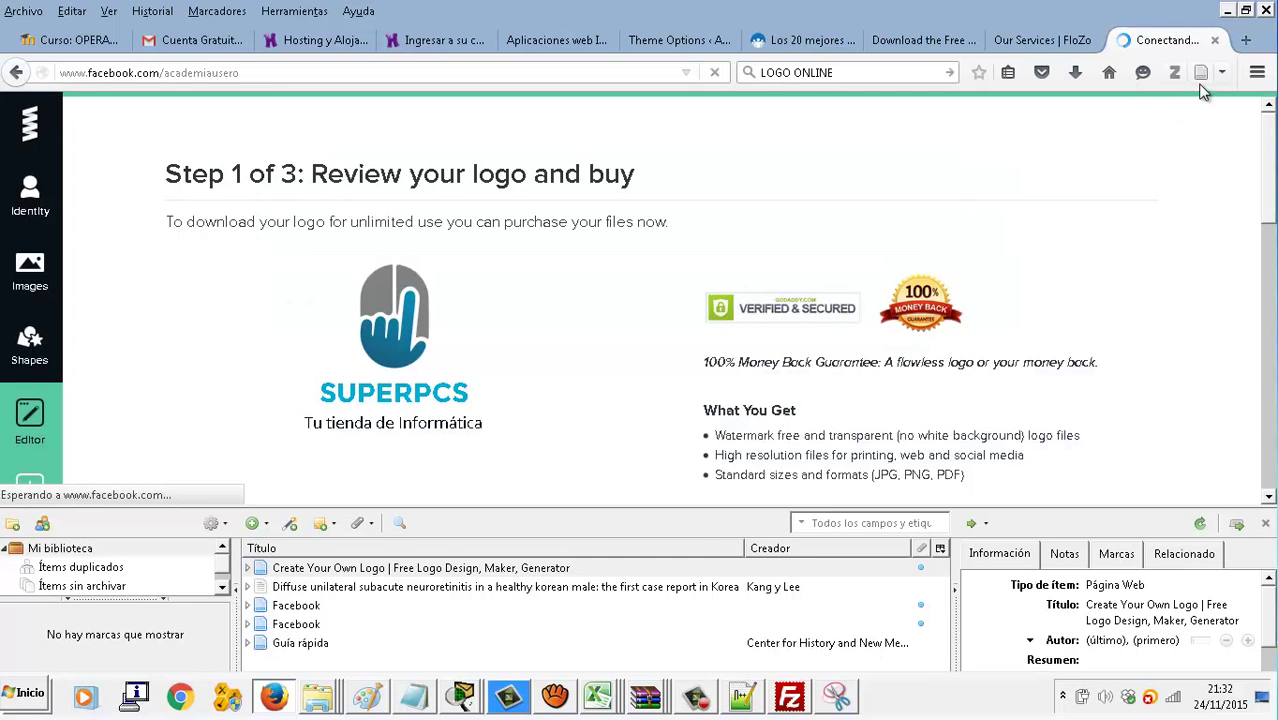
pyautogui.click(1265, 523)
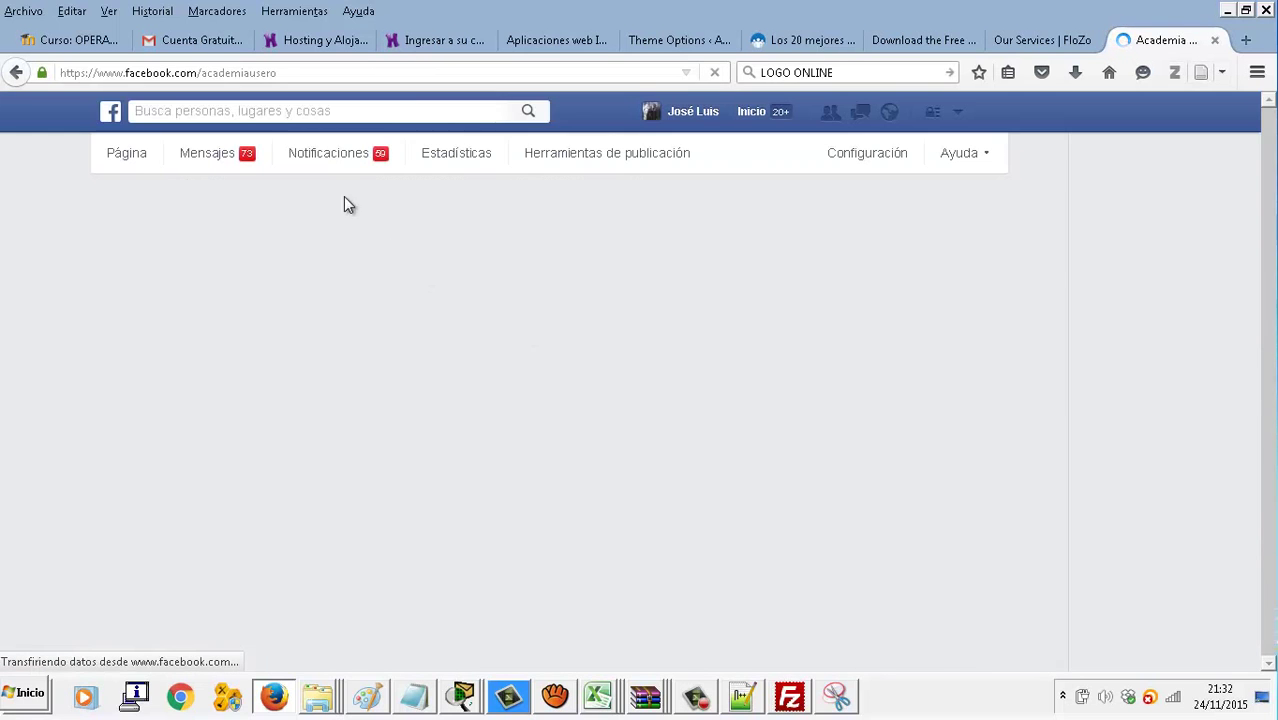
pyautogui.click(321, 75)
pyautogui.hotkey('ctrl', 'c')
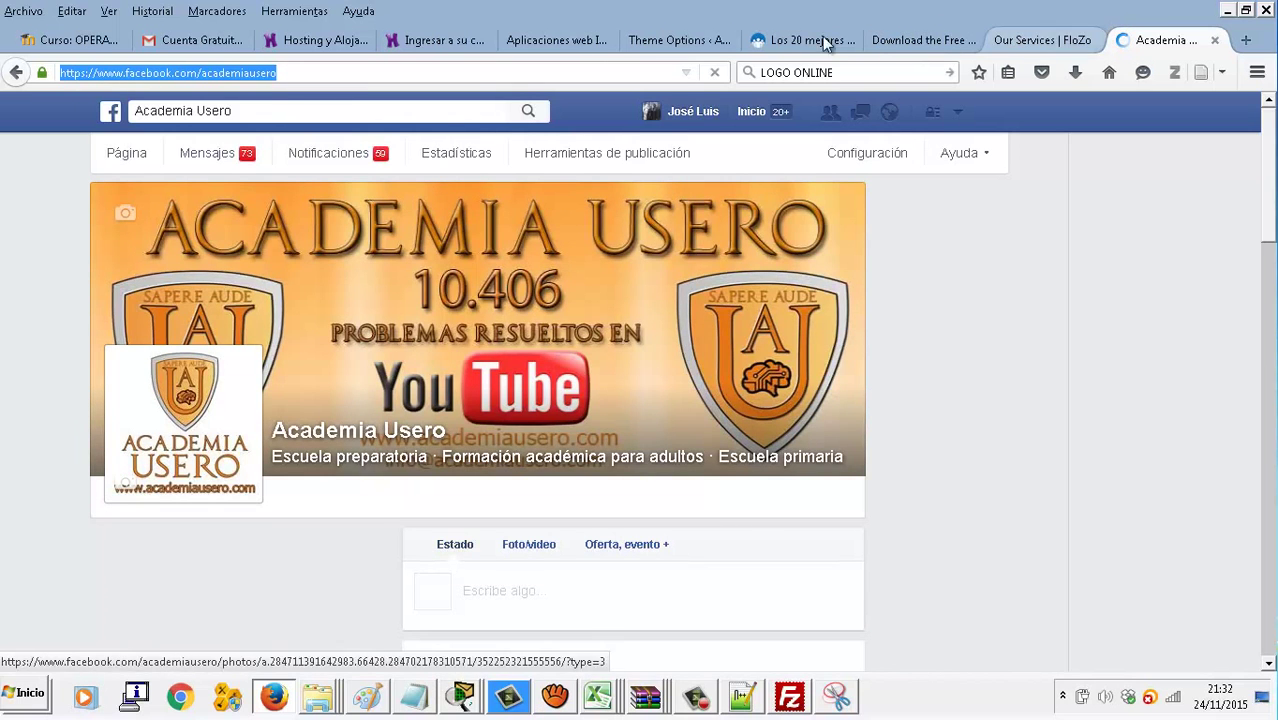
pyautogui.click(669, 38)
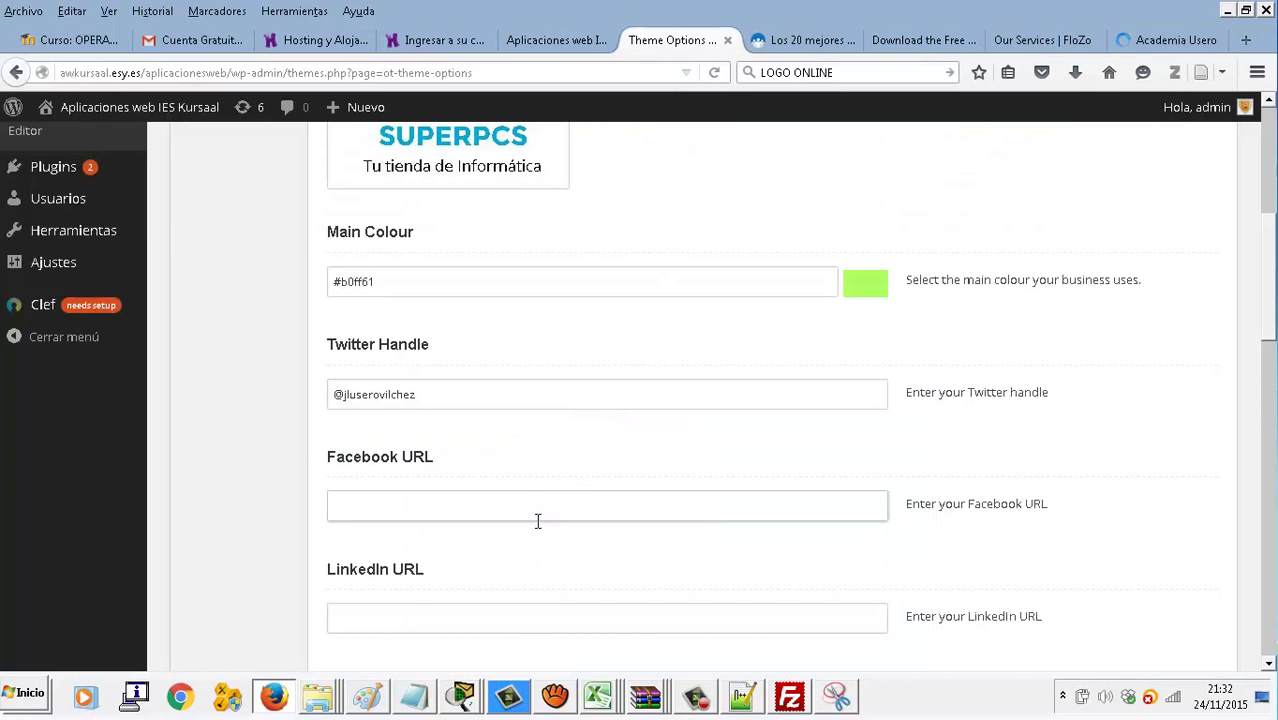
# Paste the Academia Usero Facebook URL and replace the placeholder phone number with a new one
pyautogui.hotkey('ctrl', 'v')
pyautogui.scroll(-3, 585, 503)
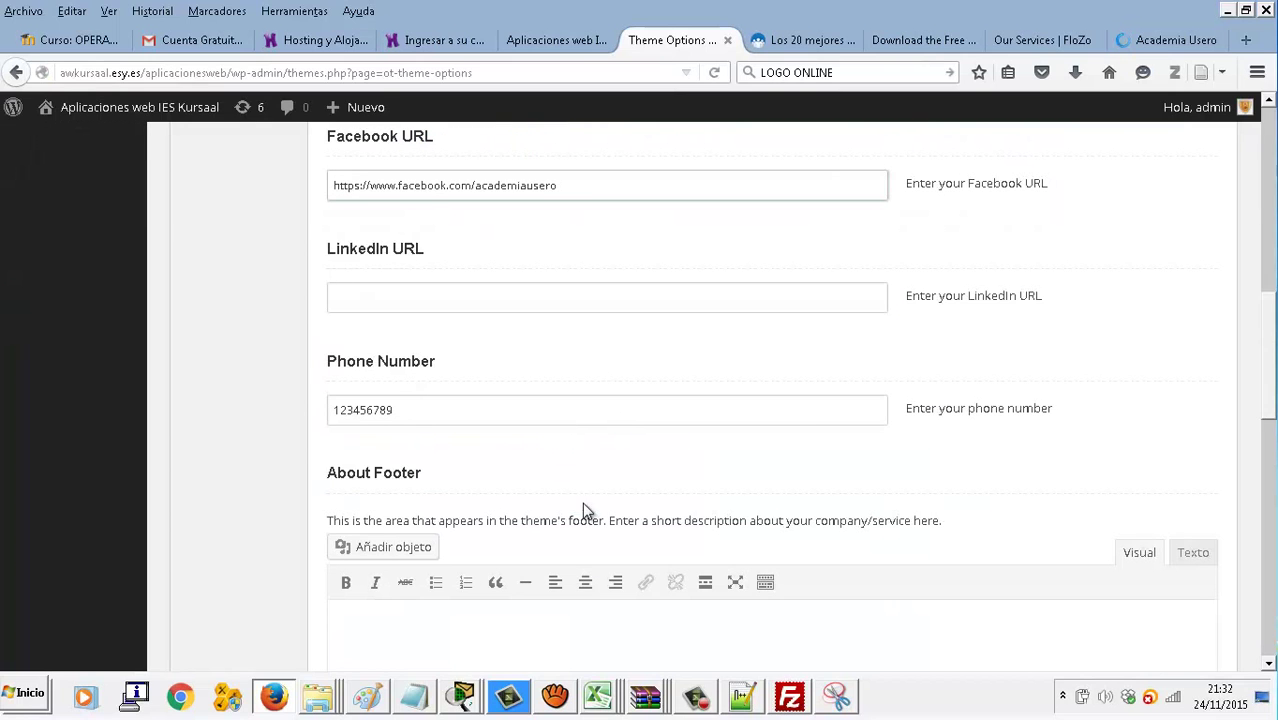
pyautogui.scroll(-1, 585, 510)
pyautogui.moveTo(432, 310); pyautogui.dragTo(334, 307)
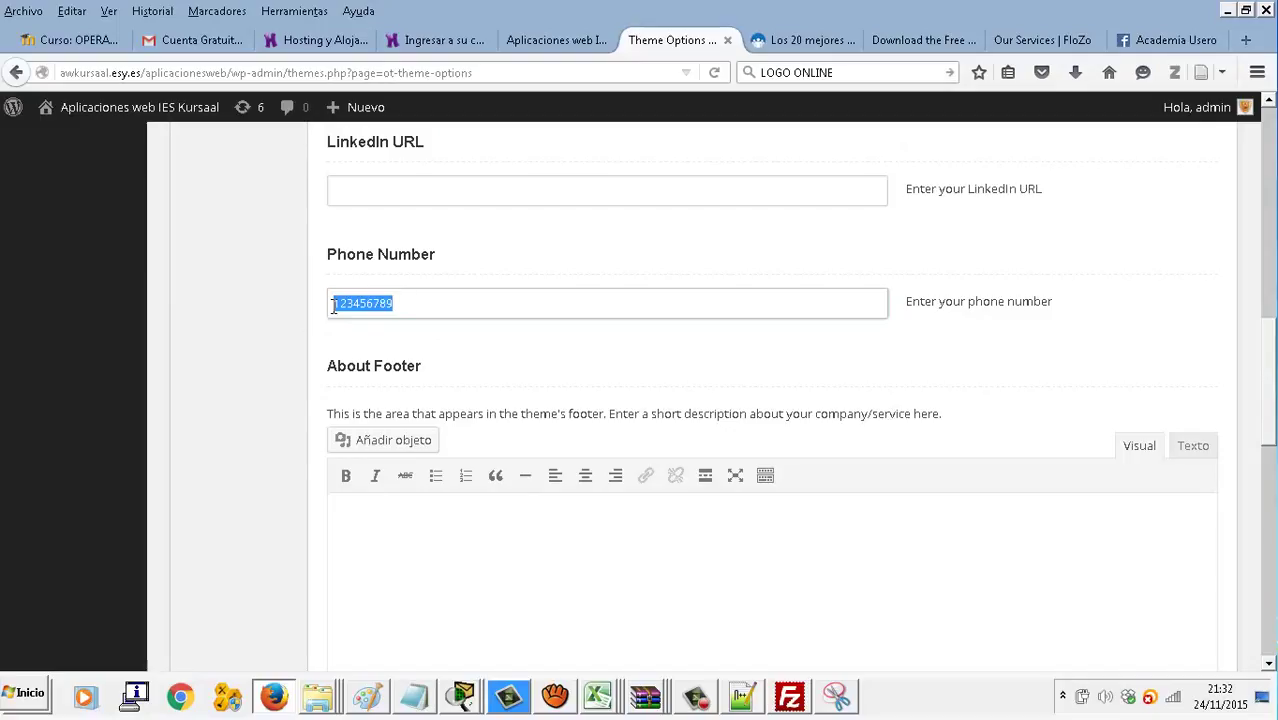
pyautogui.write('666 666 ')
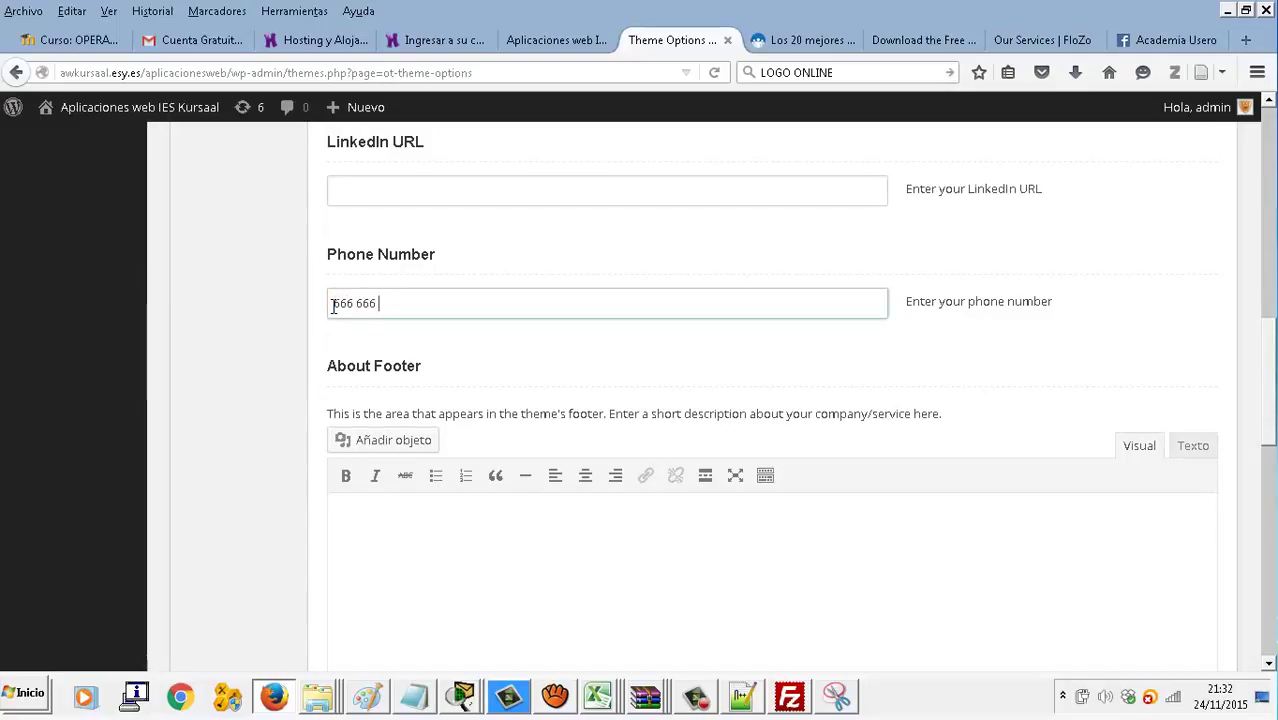
pyautogui.write('666')
pyautogui.click(553, 553)
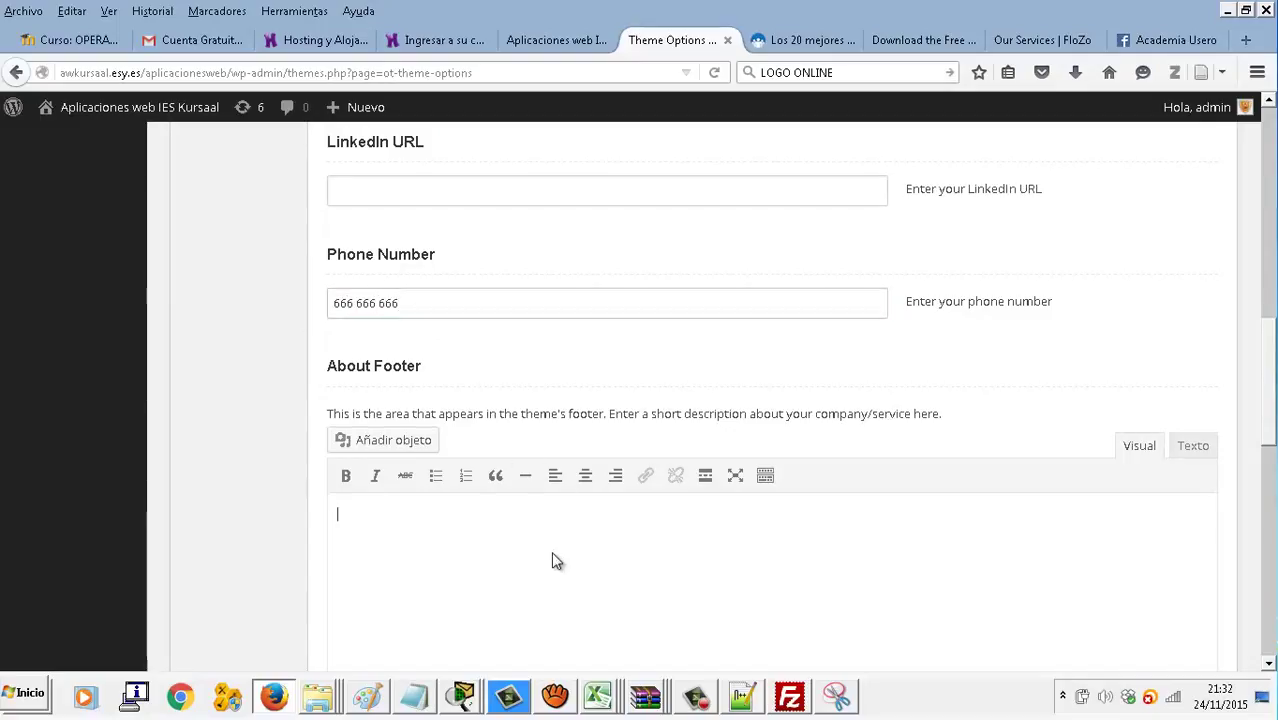
pyautogui.scroll(-2, 551, 551)
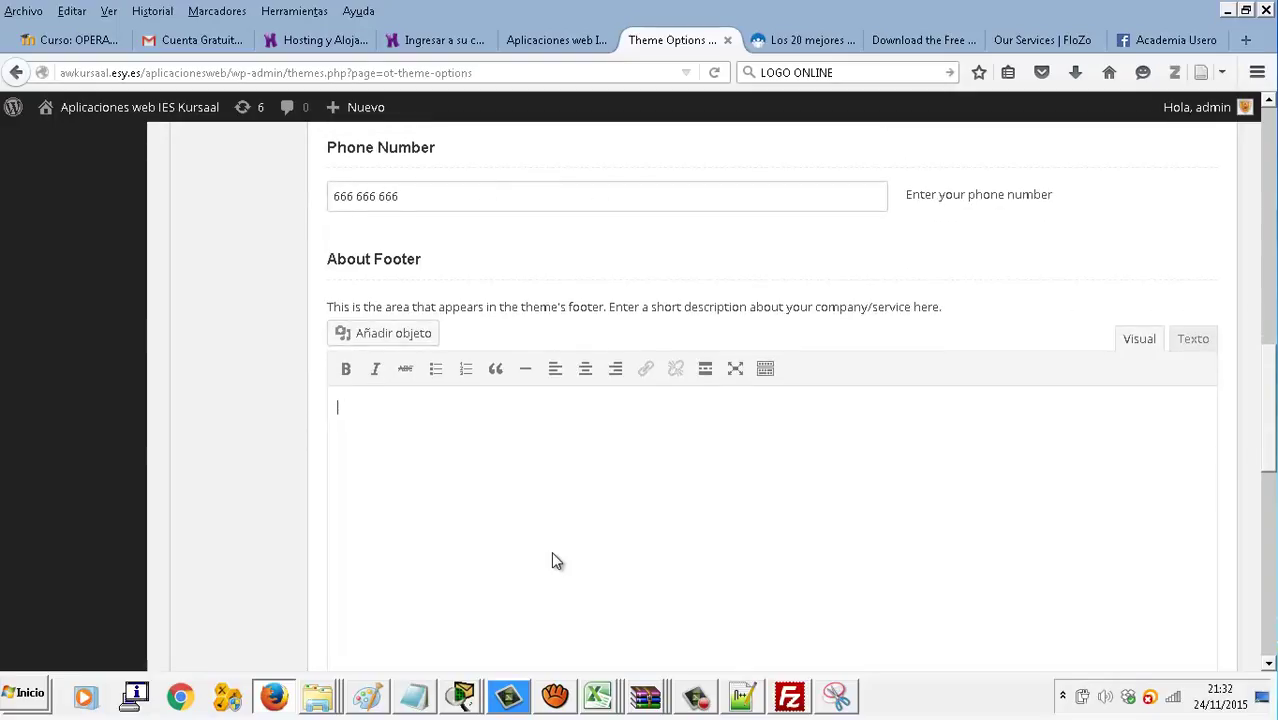
# Write the Spanish About Footer text on the Algeciras IES Kursaal students' business, ending 'te sorprenderán.'
pyautogui.write('Éste es un negocio nacido ')
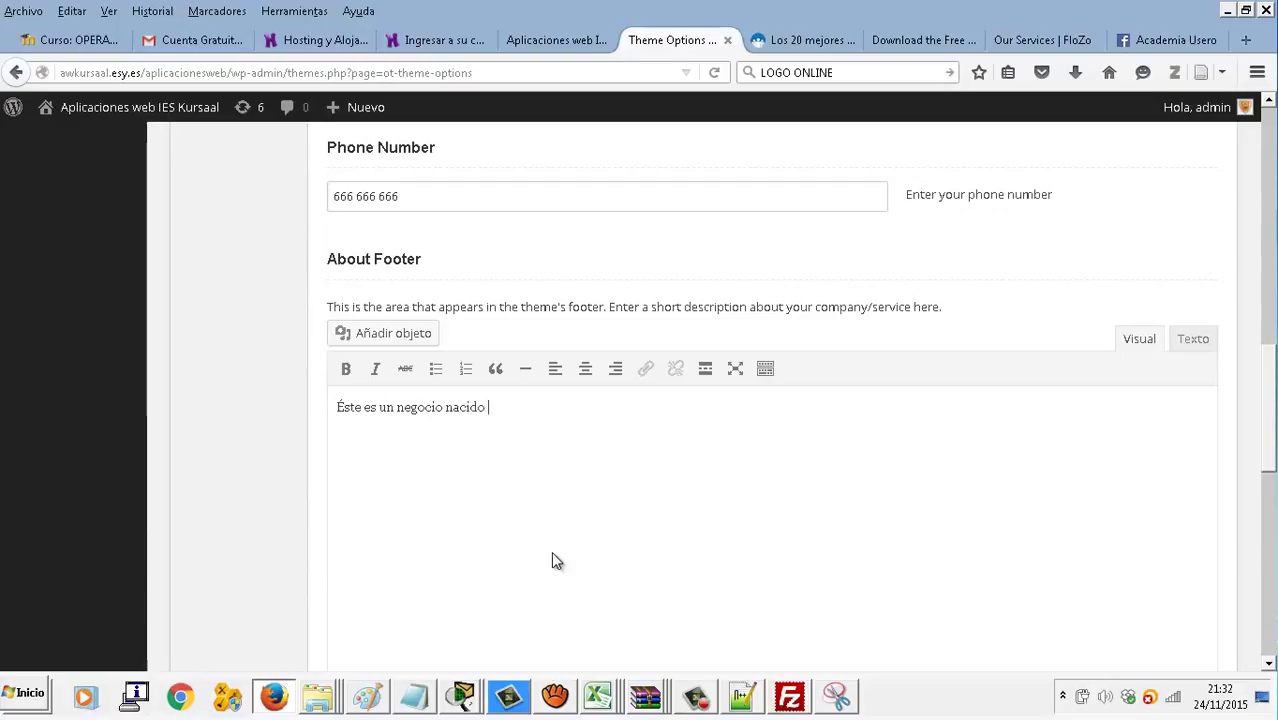
pyautogui.write('en Algeciras formado por los alumnos d')
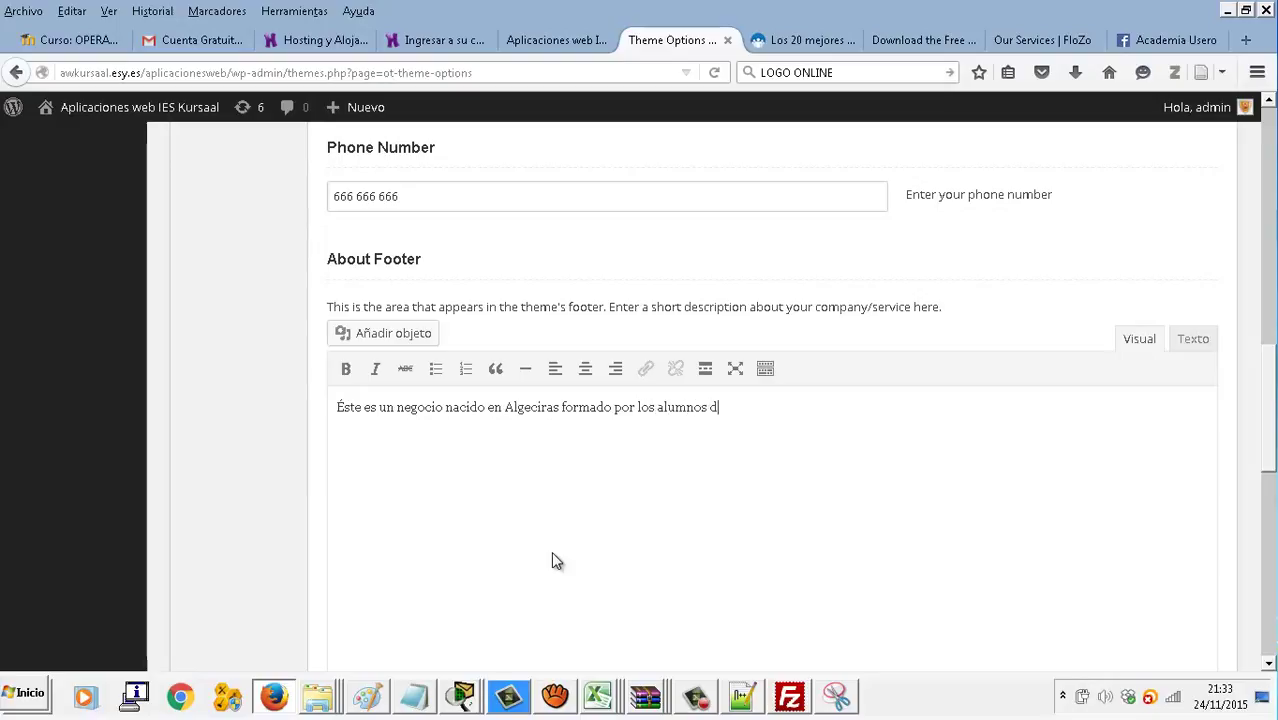
pyautogui.write('el IES Kursall')
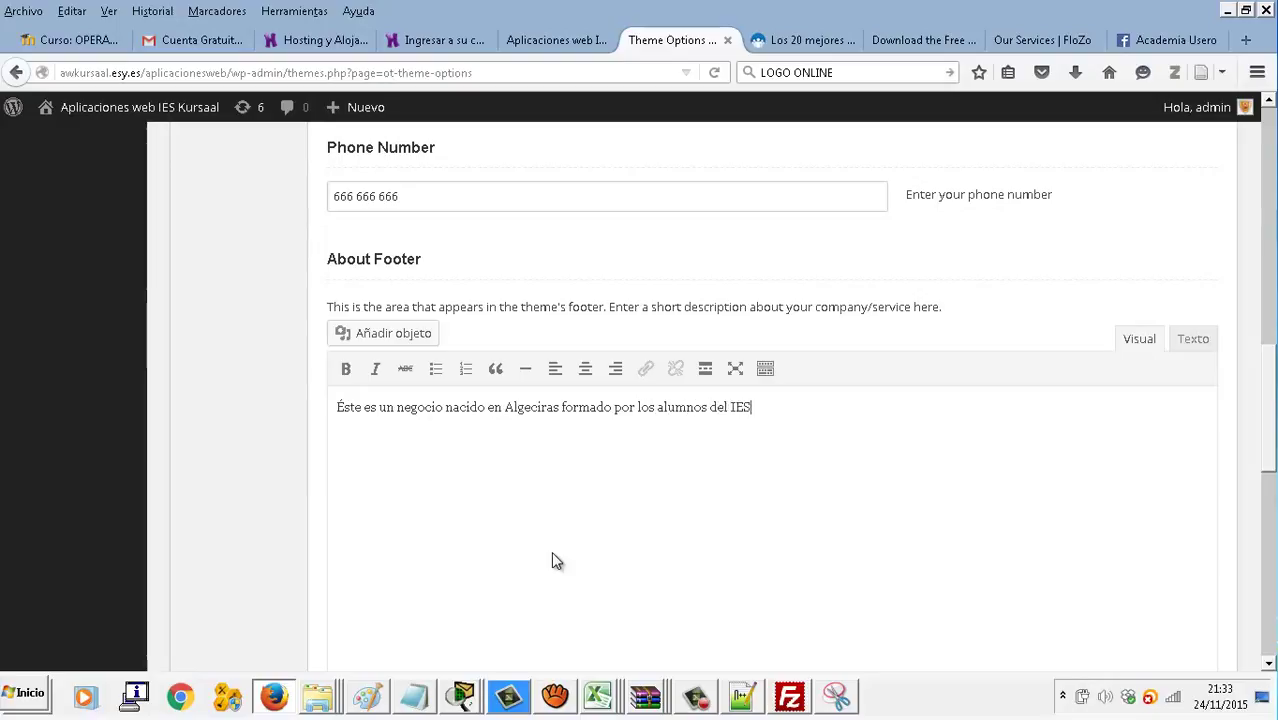
pyautogui.press('BackSpace')
pyautogui.press('BackSpace')
pyautogui.write('al del CFGM de Expl')
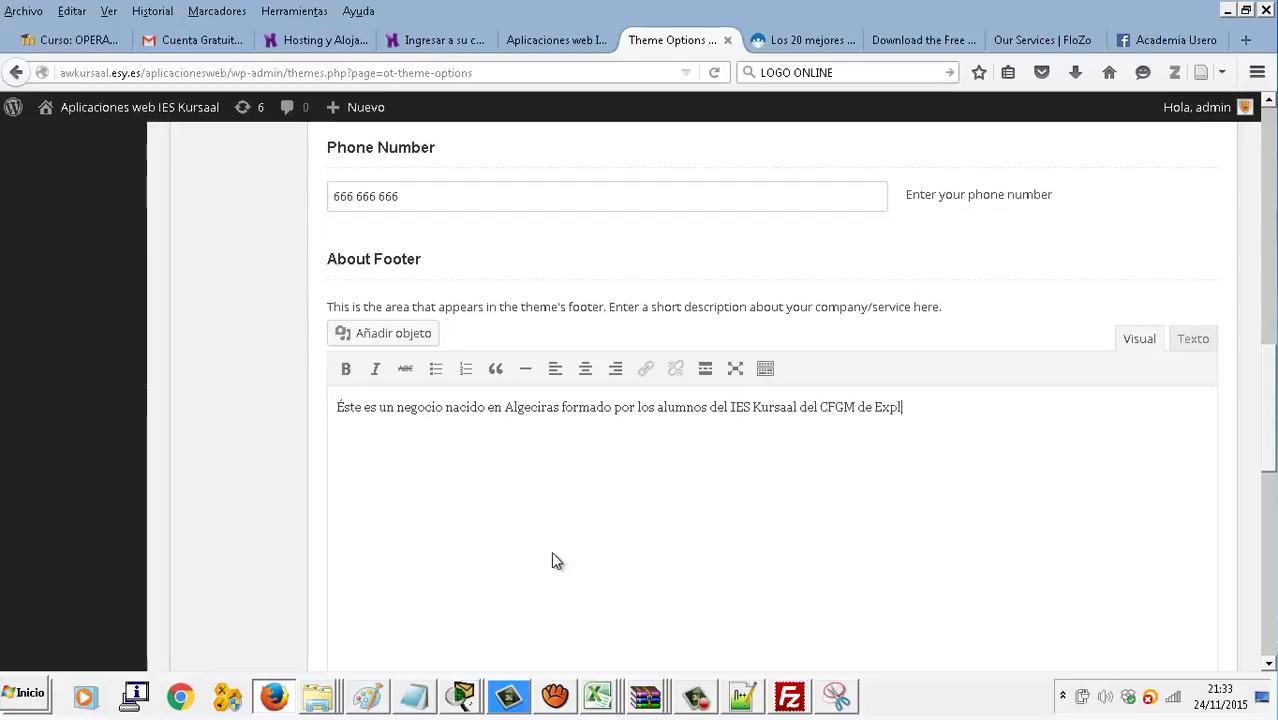
pyautogui.write('otación dE')
pyautogui.press('BackSpace')
pyautogui.write('e ')
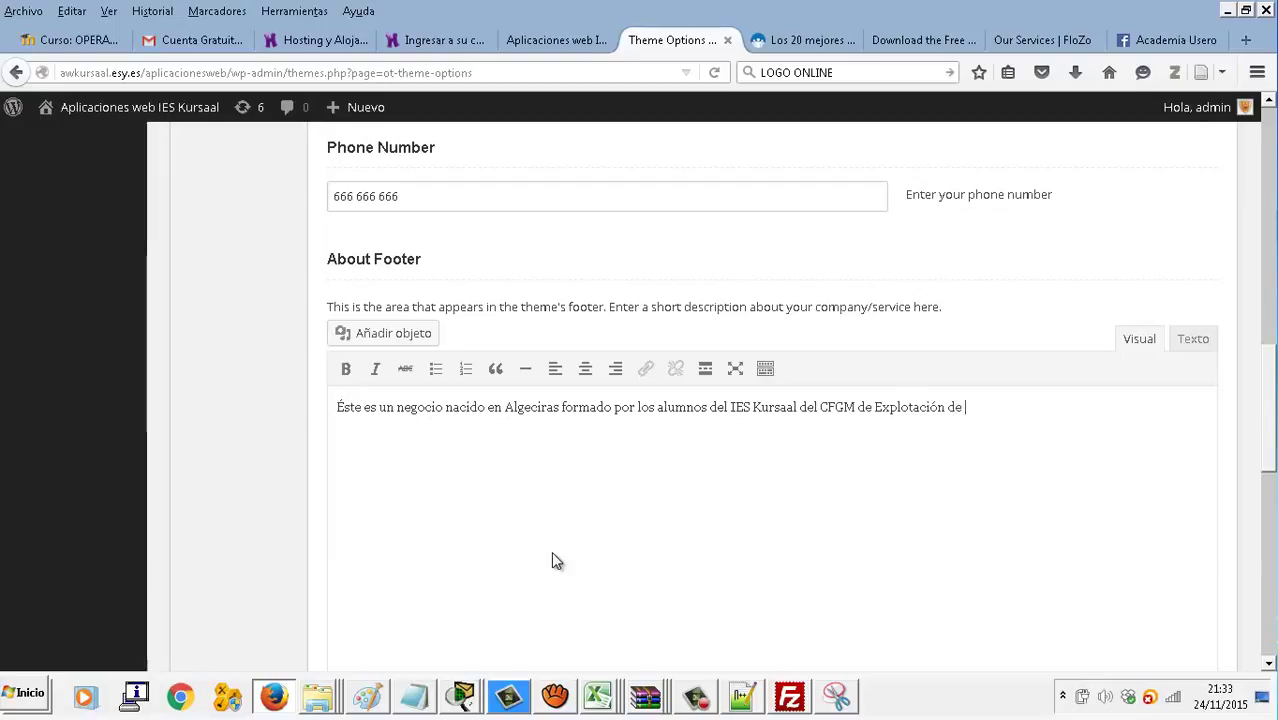
pyautogui.write('Sistemas Informátic')
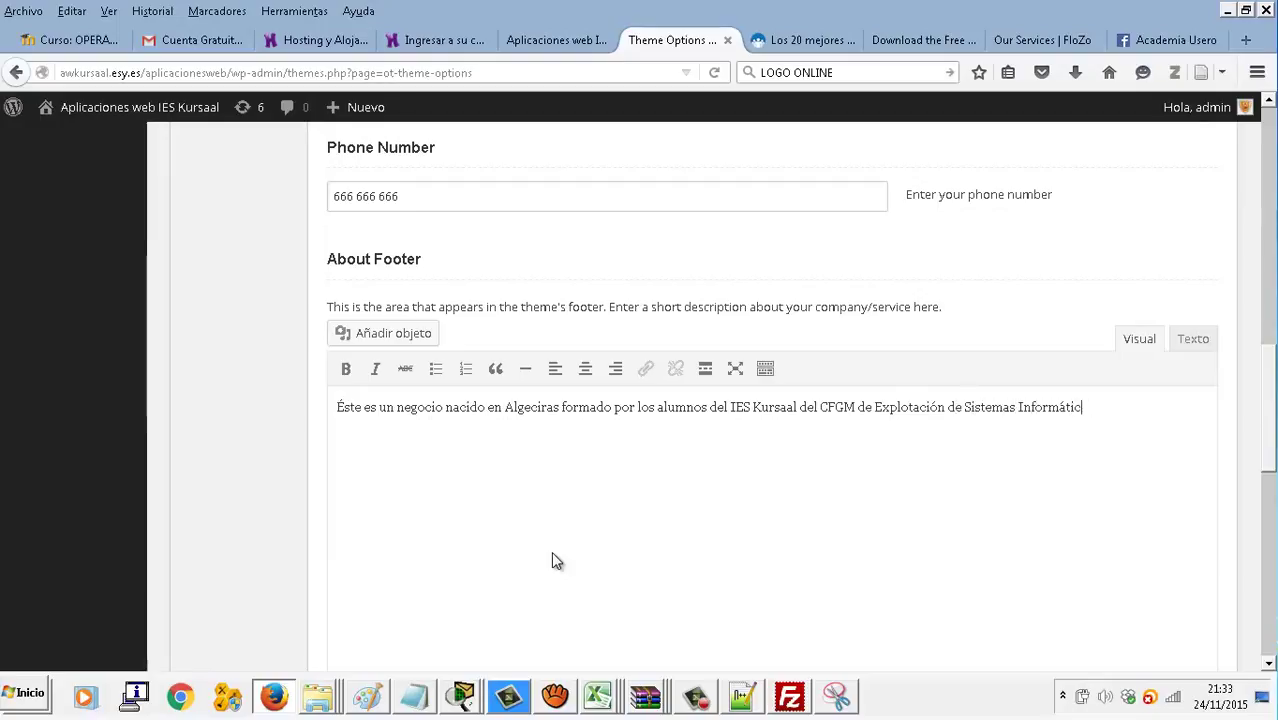
pyautogui.write('os. Somos profesional')
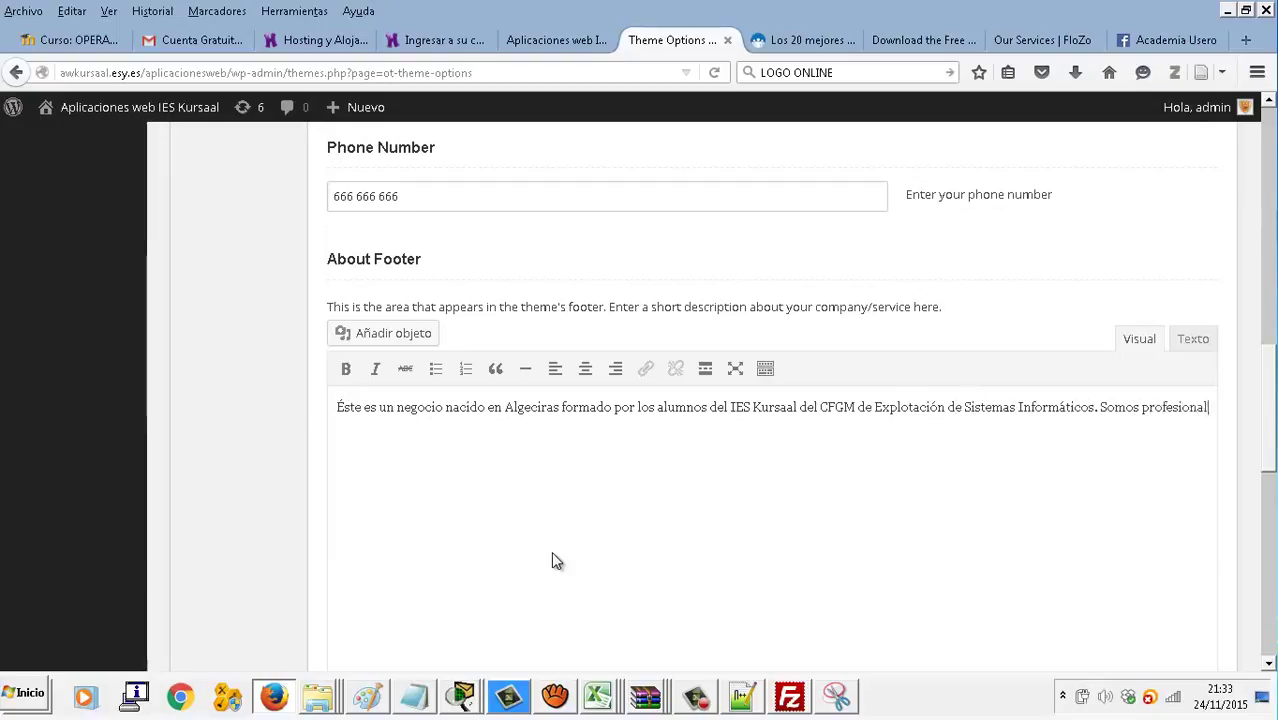
pyautogui.write('es y te at')
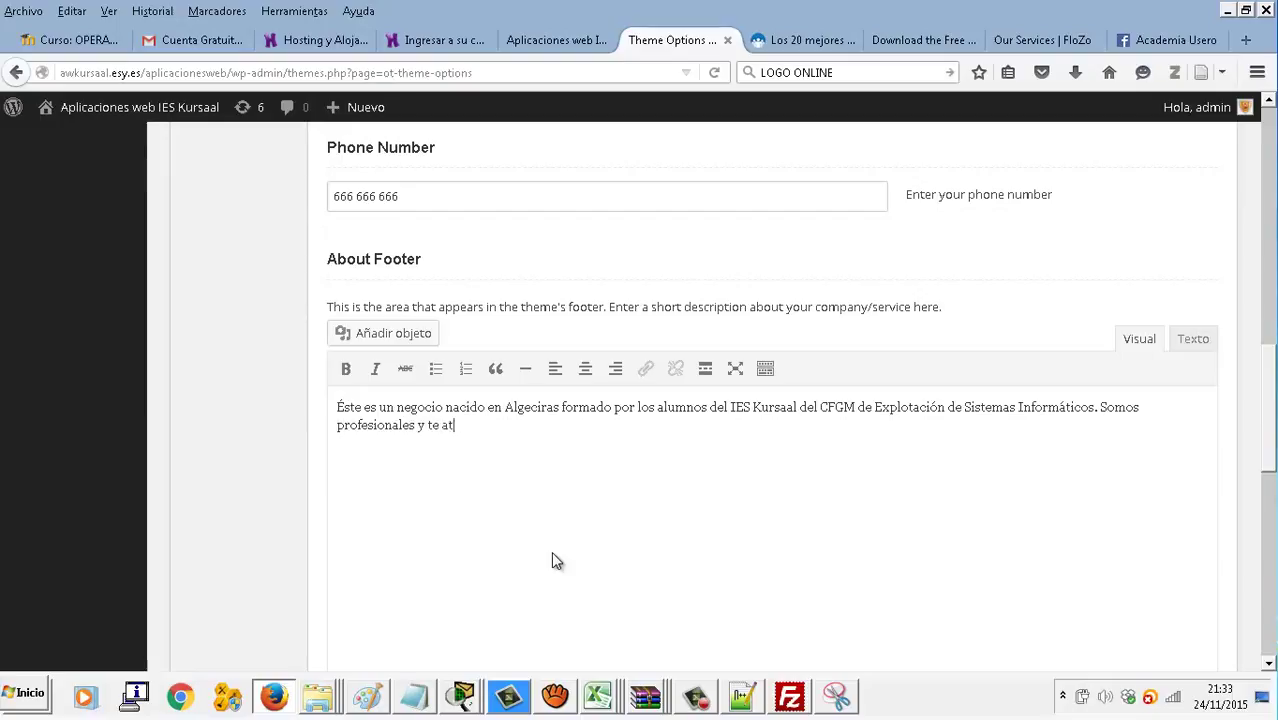
pyautogui.write('enderemos en todas')
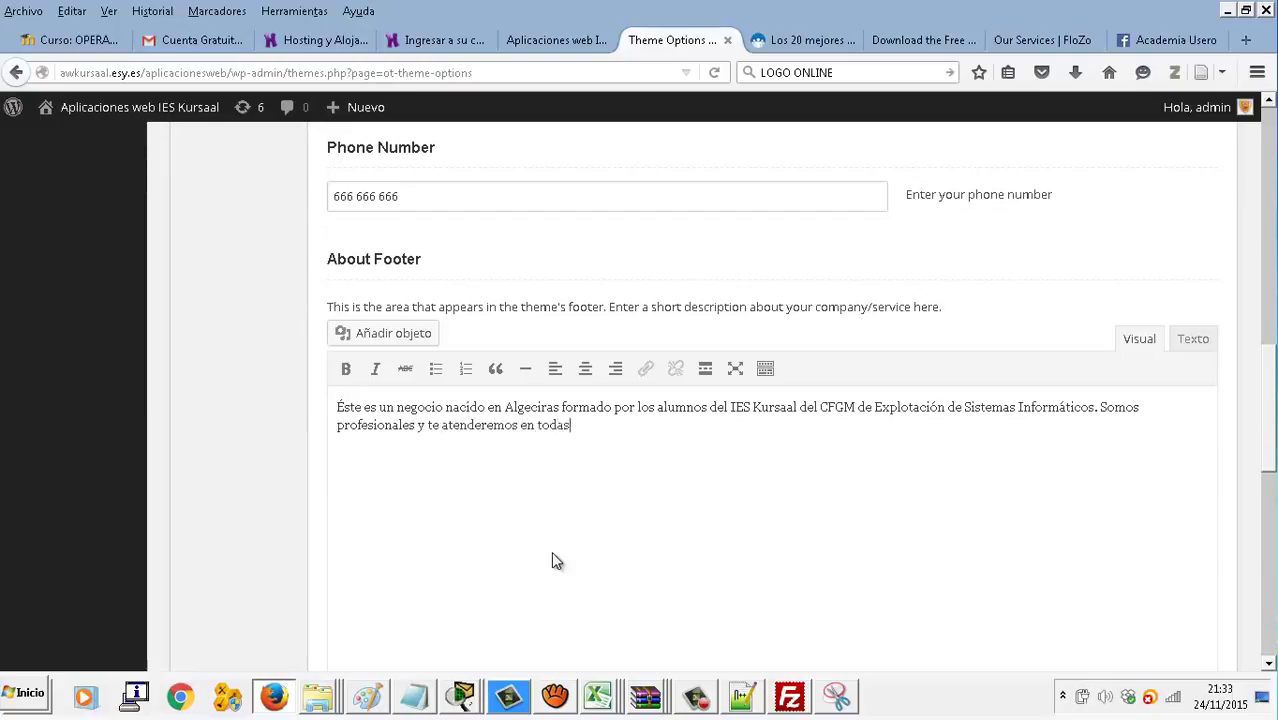
pyautogui.write(' tus necesidades informáticas. Consulta nuestros prcios,')
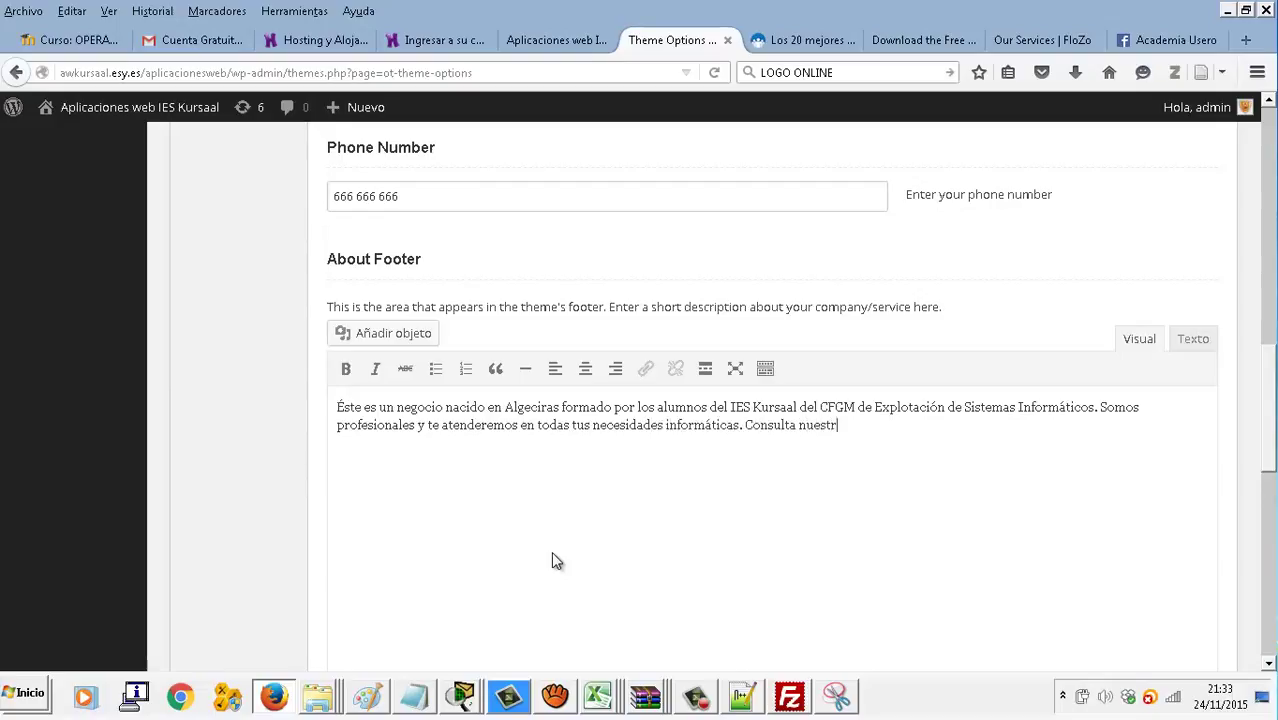
pyautogui.press('BackSpace')
pyautogui.press('BackSpace')
pyautogui.press('BackSpace')
pyautogui.write('ecios, te sorprenderán.')
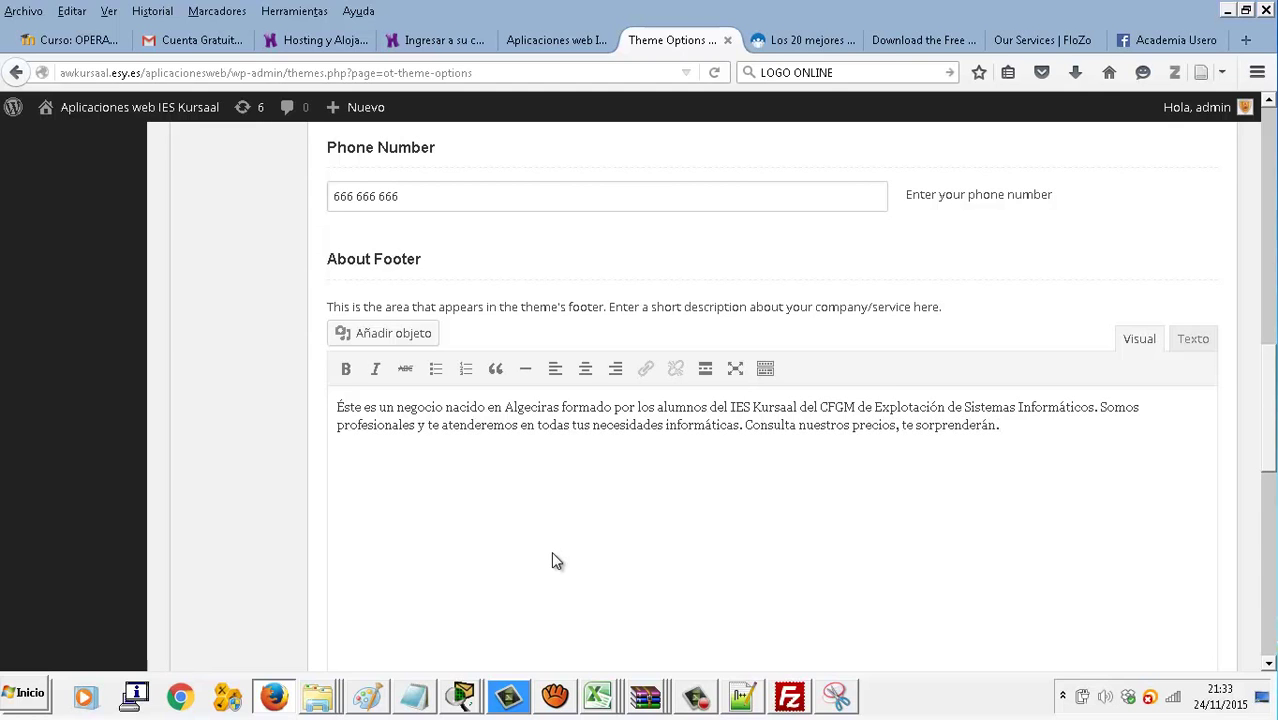
pyautogui.scroll(-5, 556, 561)
# Search Google for 'ies kursaal direccion' to find the school's address
pyautogui.scroll(-1, 556, 561)
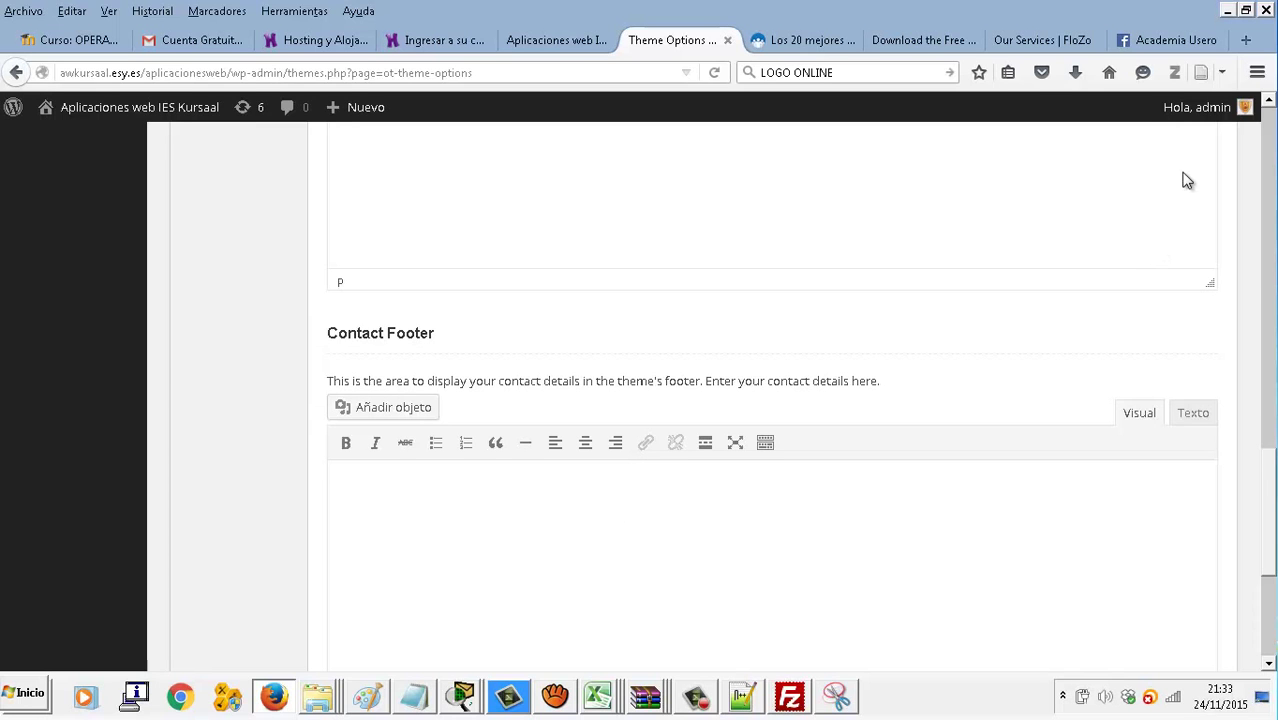
pyautogui.click(1165, 40)
pyautogui.click(920, 68)
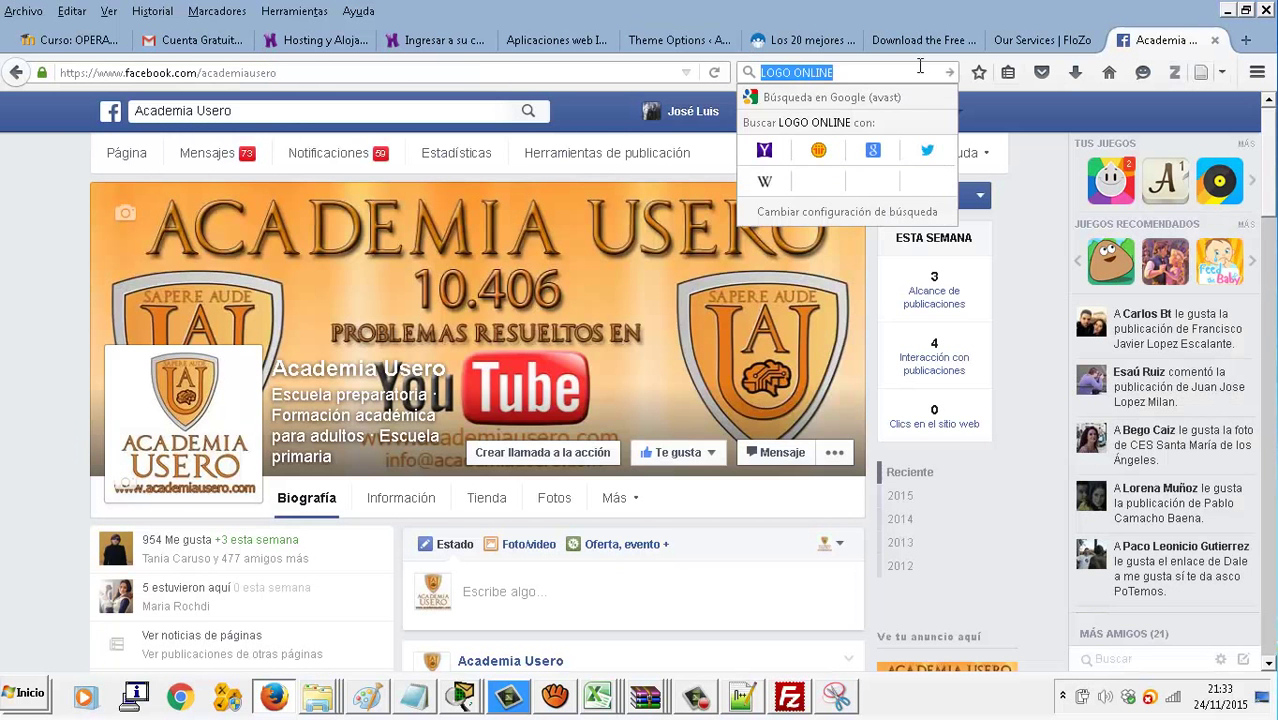
pyautogui.write('ies kursaal direc')
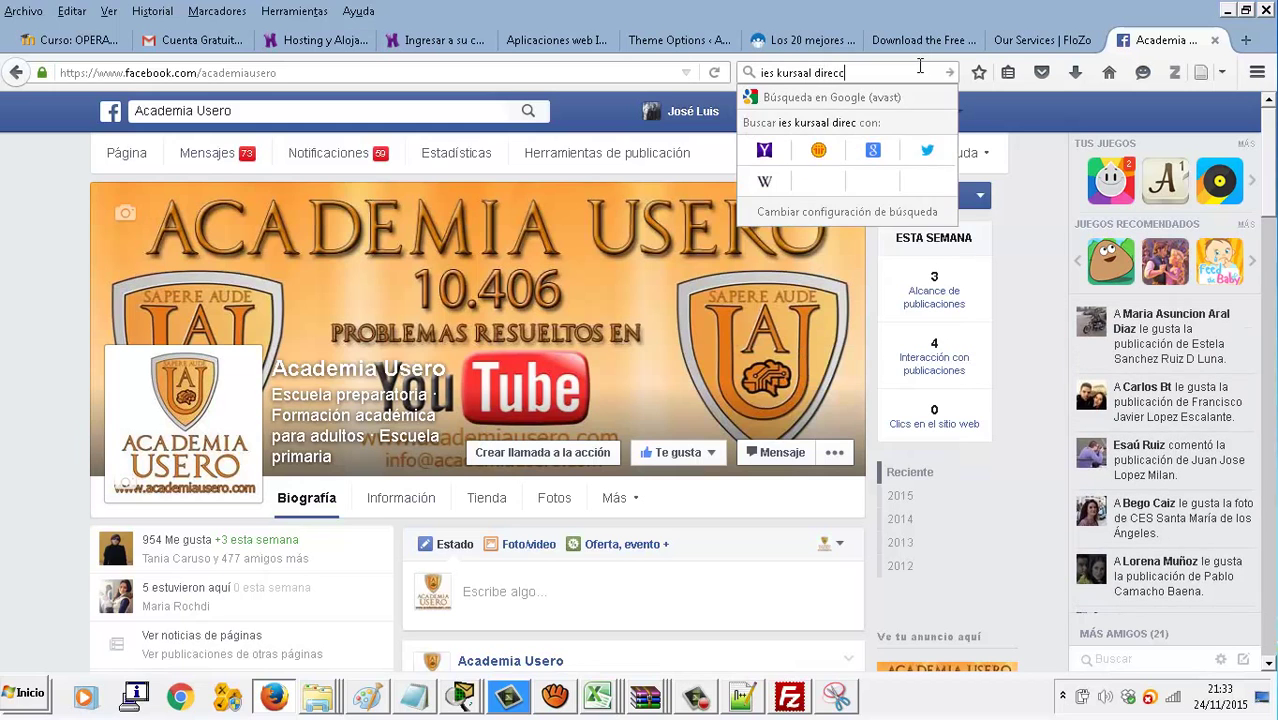
pyautogui.write('cion')
pyautogui.press('Return')
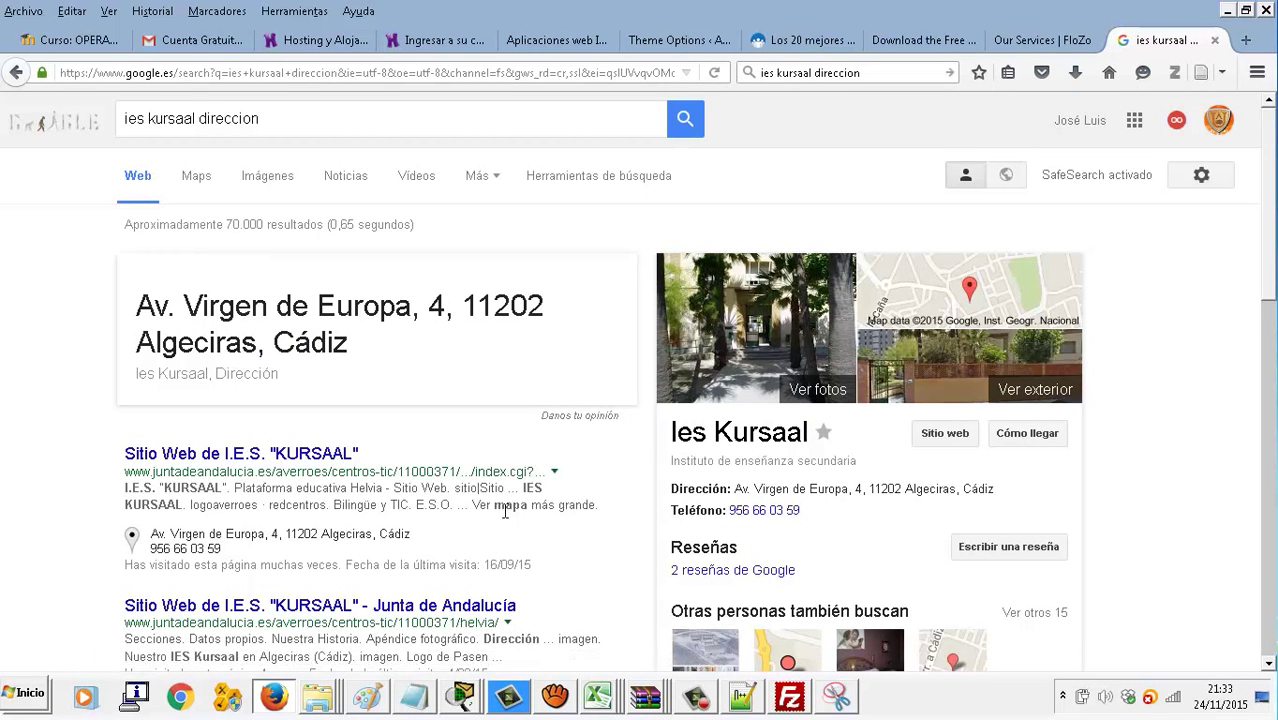
# Select the school's full address line in the search results and look through the other open pages
pyautogui.doubleClick(741, 489)
pyautogui.moveTo(778, 489); pyautogui.dragTo(1021, 495)
pyautogui.hotkey('ctrl', 'c')
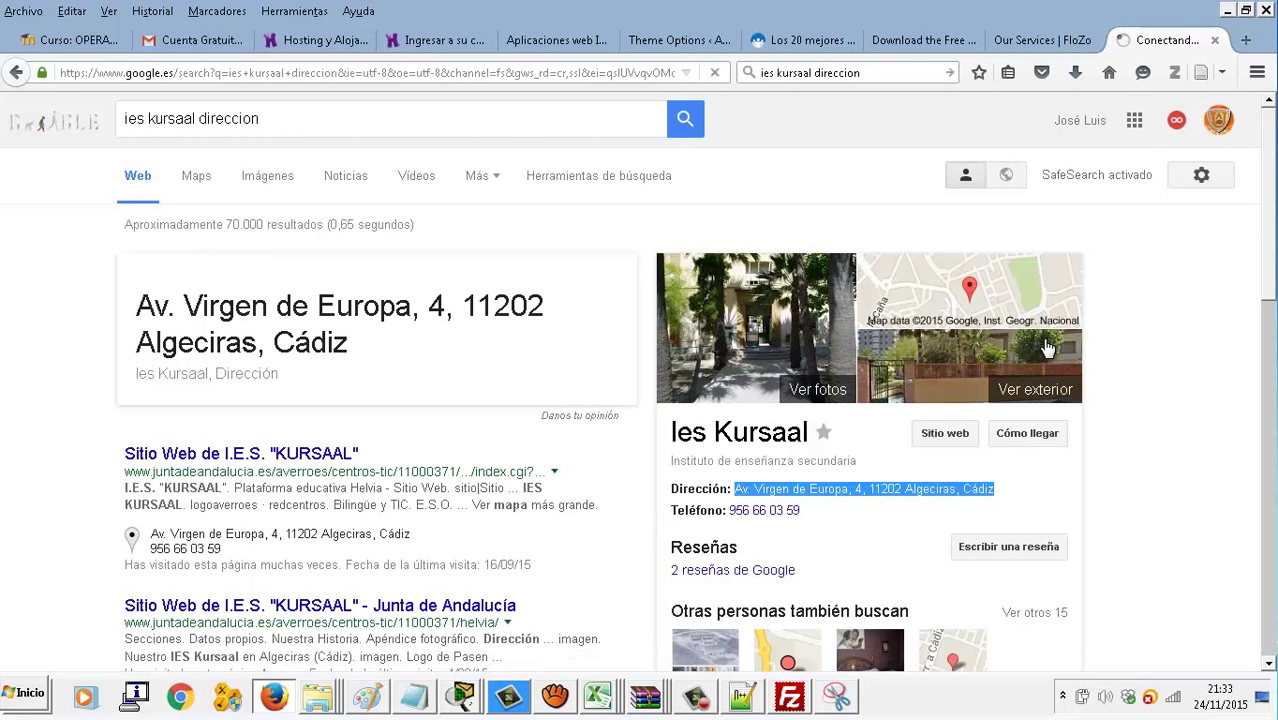
pyautogui.click(1030, 42)
pyautogui.click(907, 40)
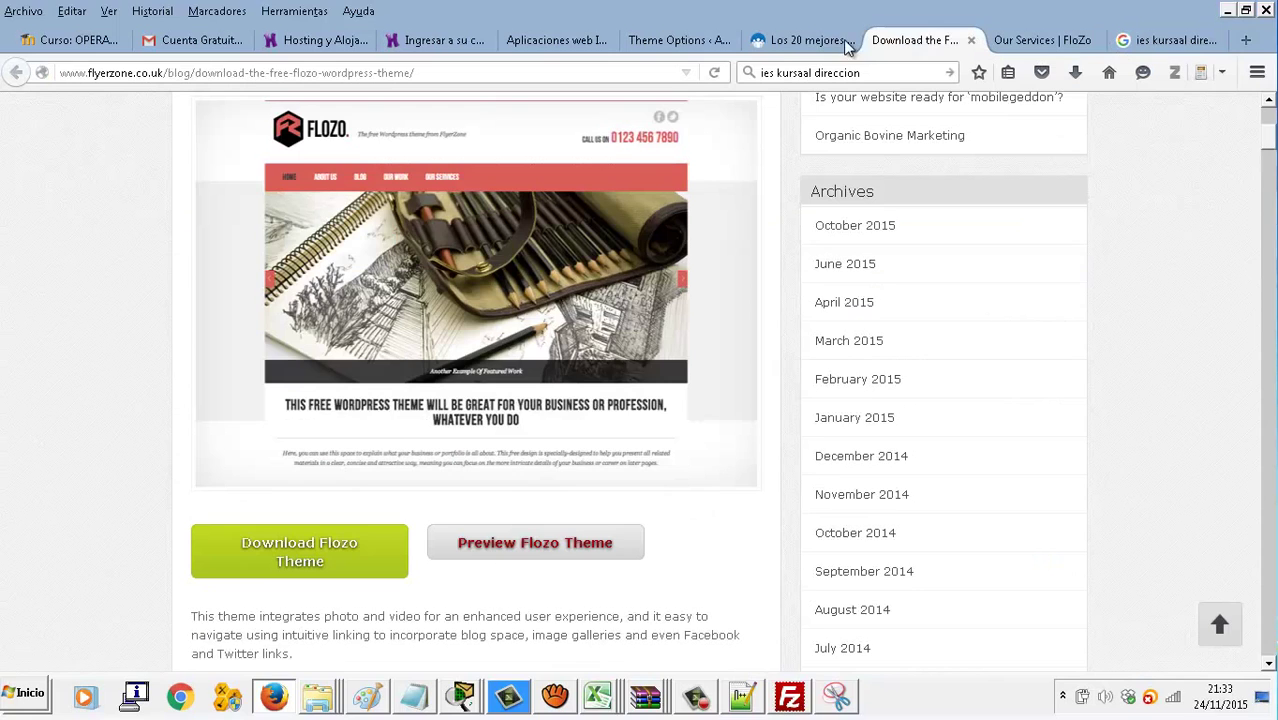
pyautogui.click(781, 42)
# Paste the school's address into the Contact Footer, split over two lines, followed by a Teléfono line
pyautogui.click(676, 42)
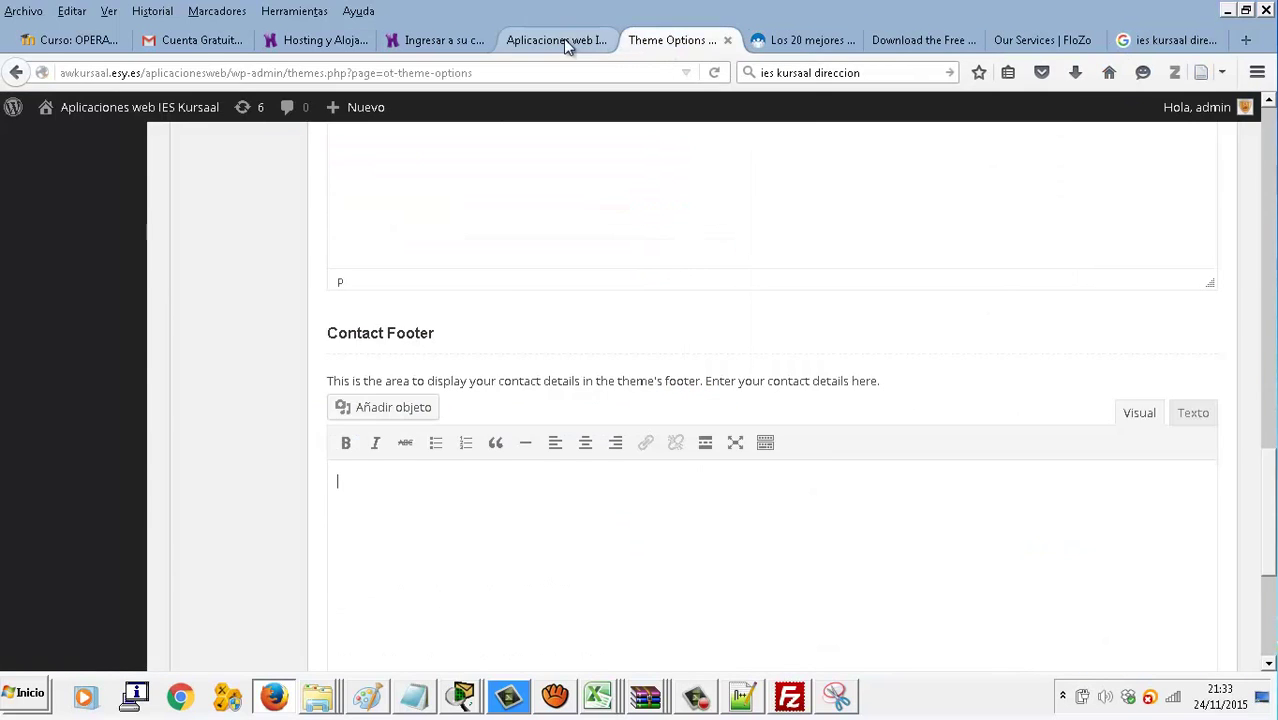
pyautogui.click(565, 42)
pyautogui.click(671, 40)
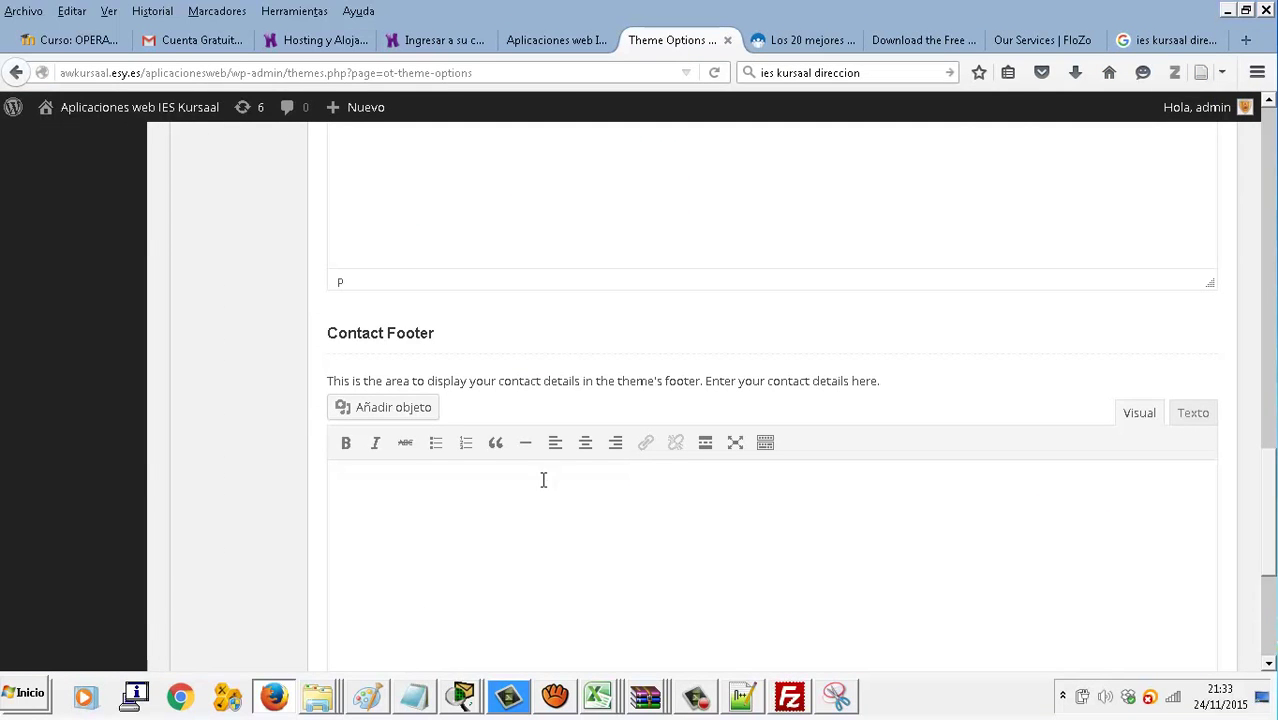
pyautogui.click(542, 479)
pyautogui.hotkey('ctrl', 'v')
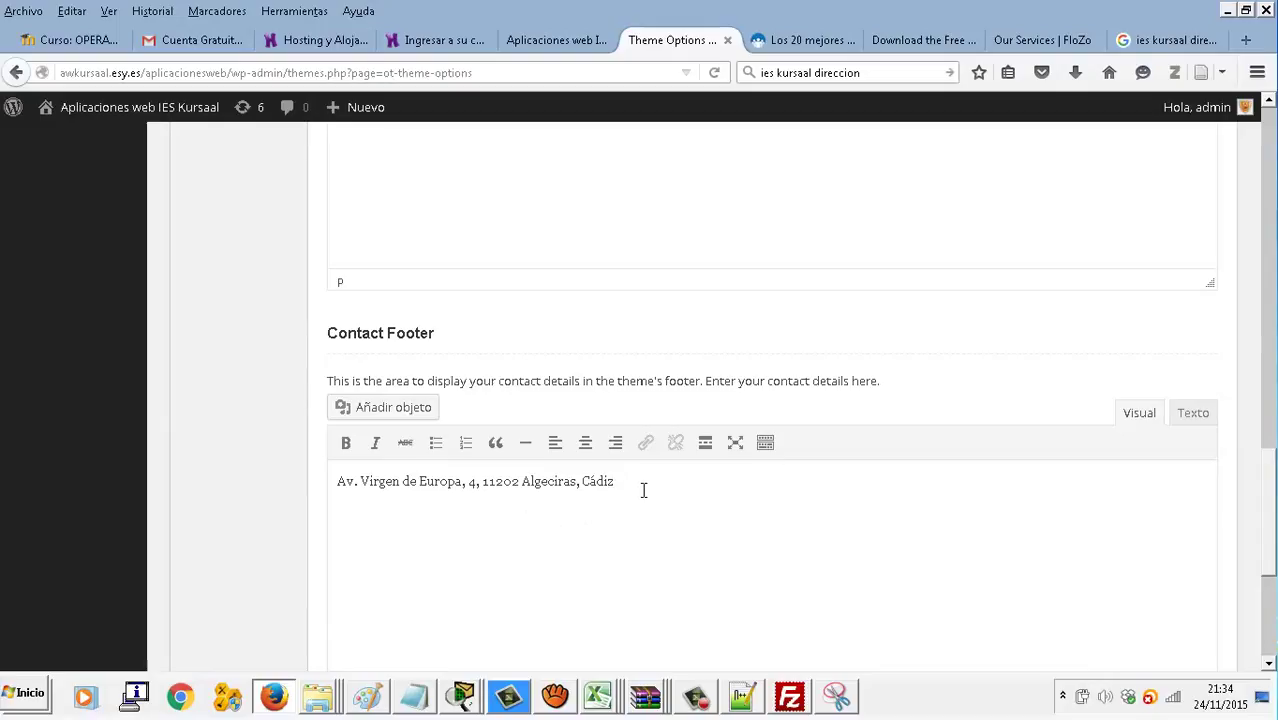
pyautogui.write('Teléfono')
pyautogui.click(482, 489)
pyautogui.press('Return')
pyautogui.press('Down')
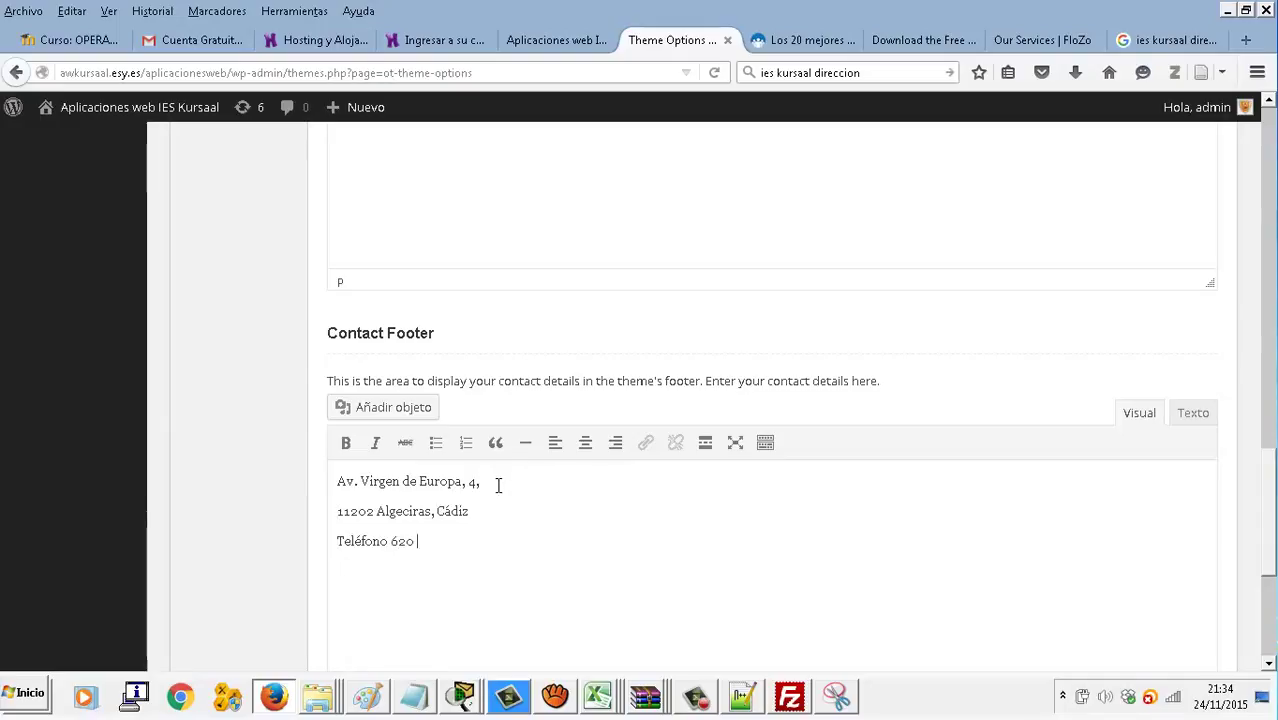
pyautogui.write('666 66 66 66')
pyautogui.press('Return')
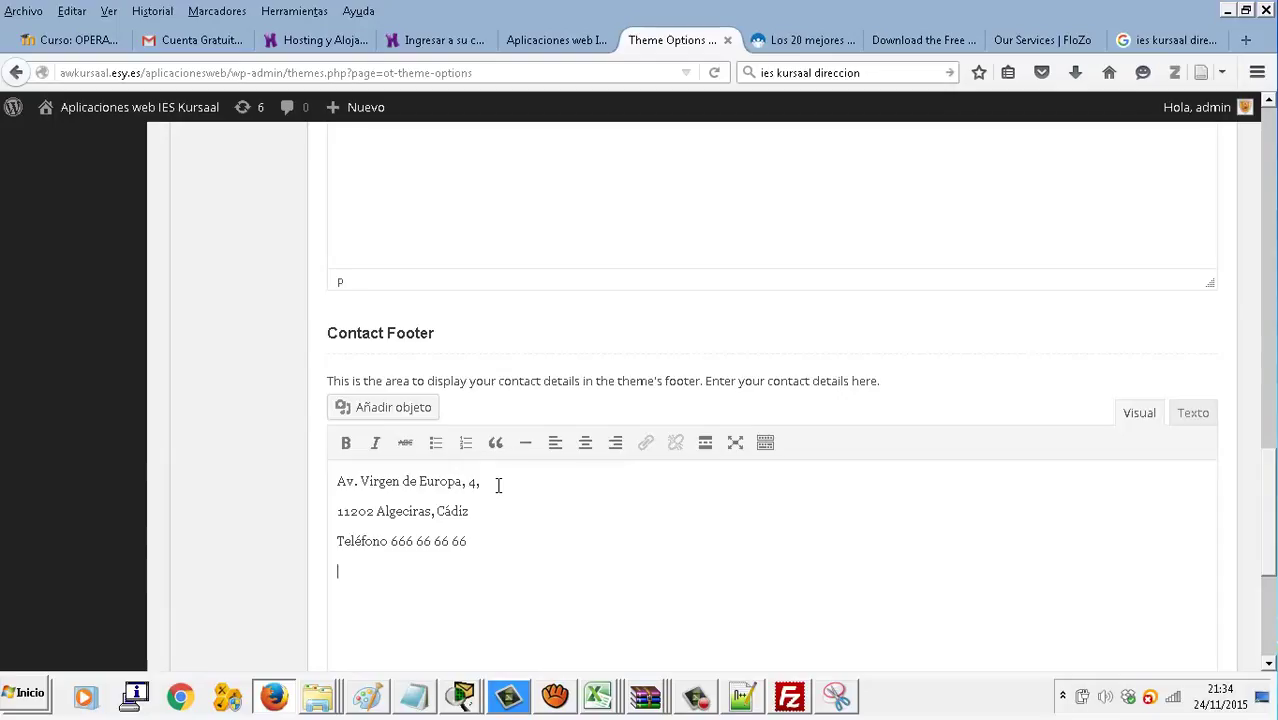
pyautogui.scroll(-2, 498, 485)
pyautogui.write('www.')
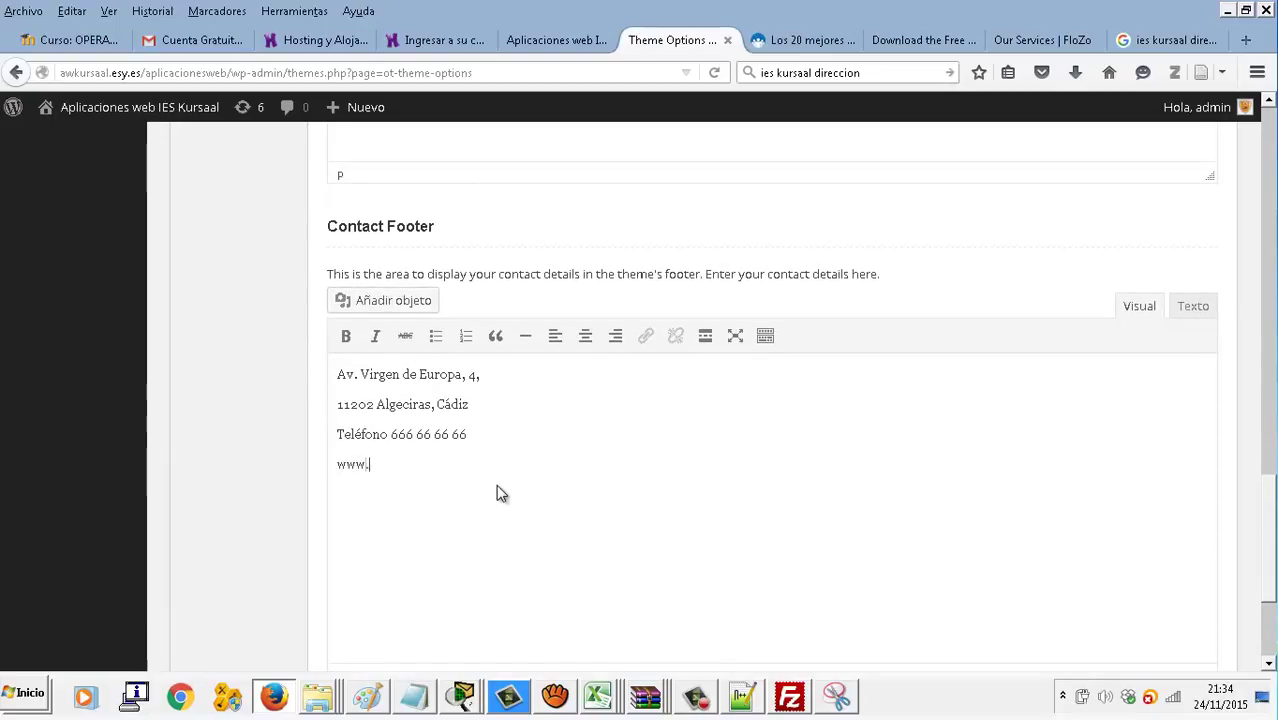
pyautogui.write('superpcs.com')
pyautogui.press('Return')
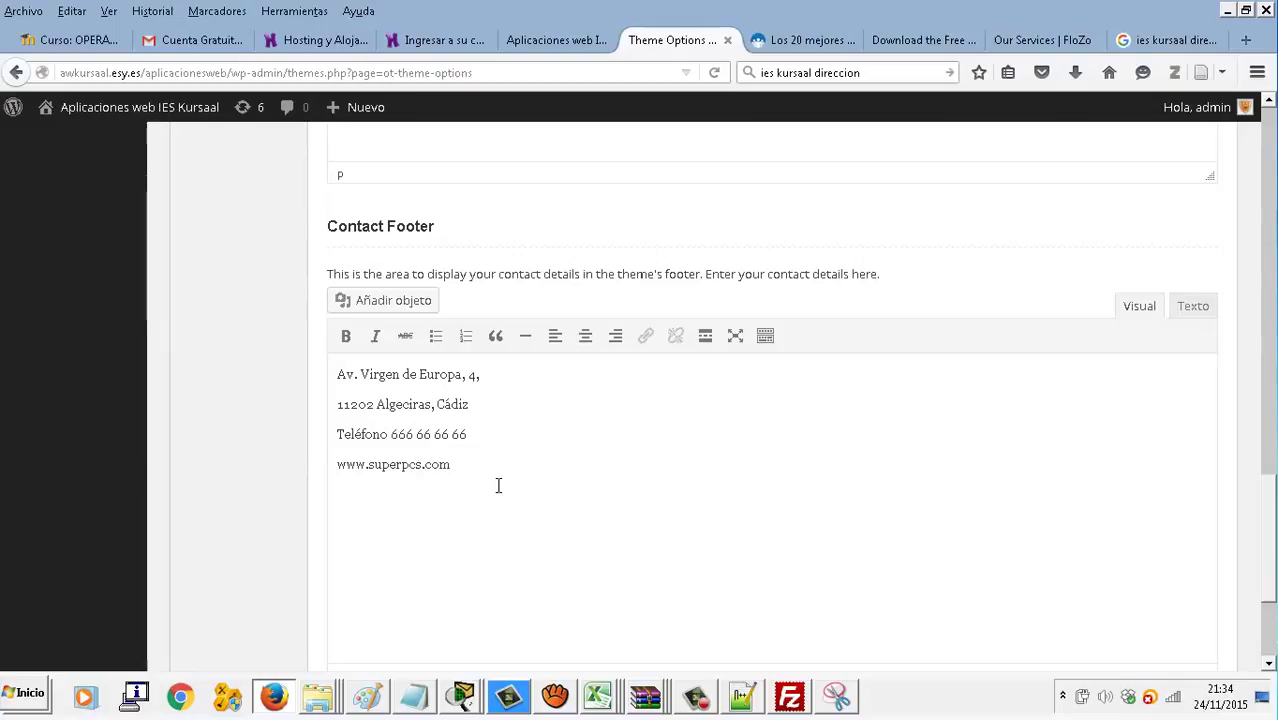
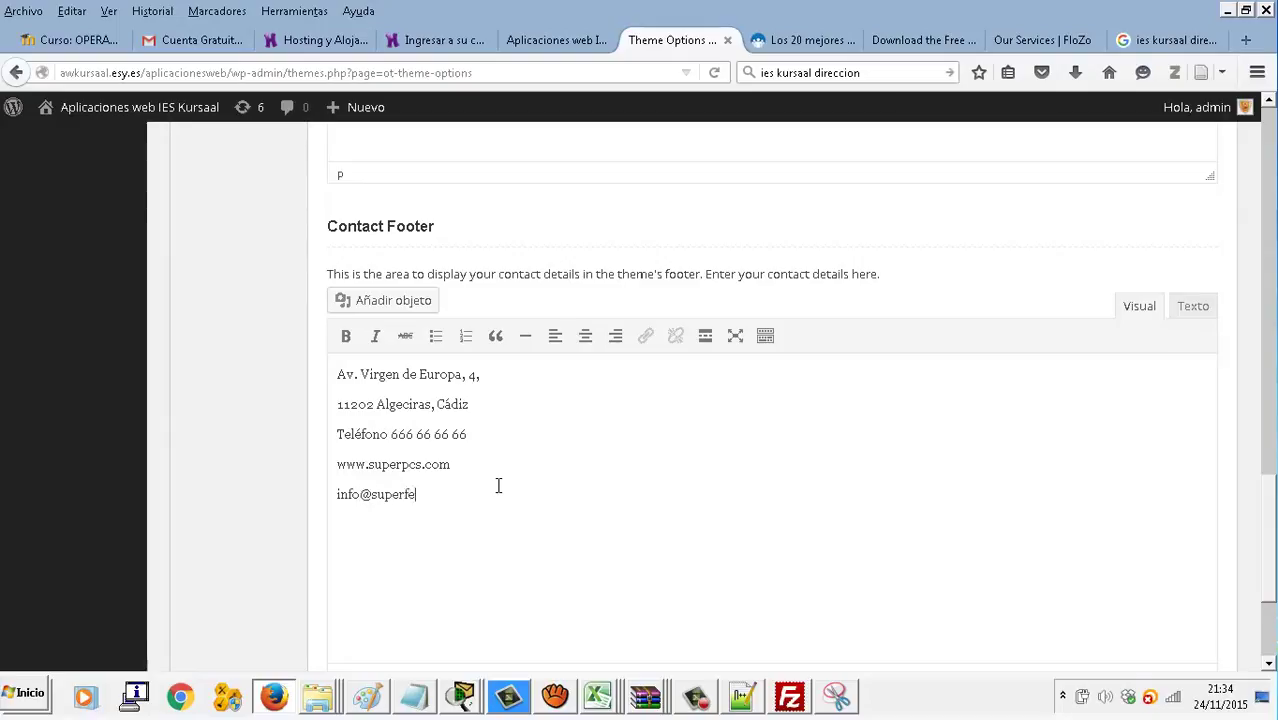
# Add a contact e-mail line and a 'Facebook Twitter' line below it
pyautogui.press('Return')
pyautogui.write('www.face')
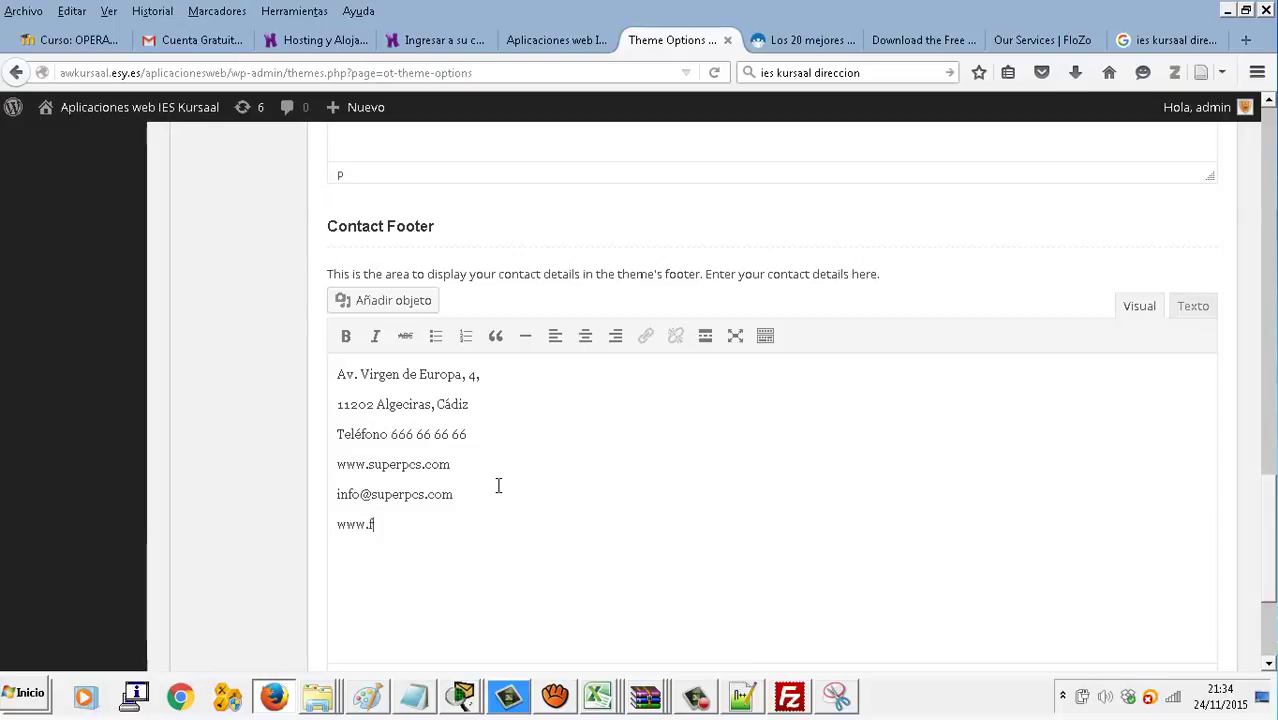
pyautogui.press('BackSpace')
pyautogui.press('BackSpace')
pyautogui.press('BackSpace')
pyautogui.press('BackSpace')
pyautogui.press('BackSpace')
pyautogui.write('Facebook ')
pyautogui.write('Twitter')
pyautogui.doubleClick(358, 528)
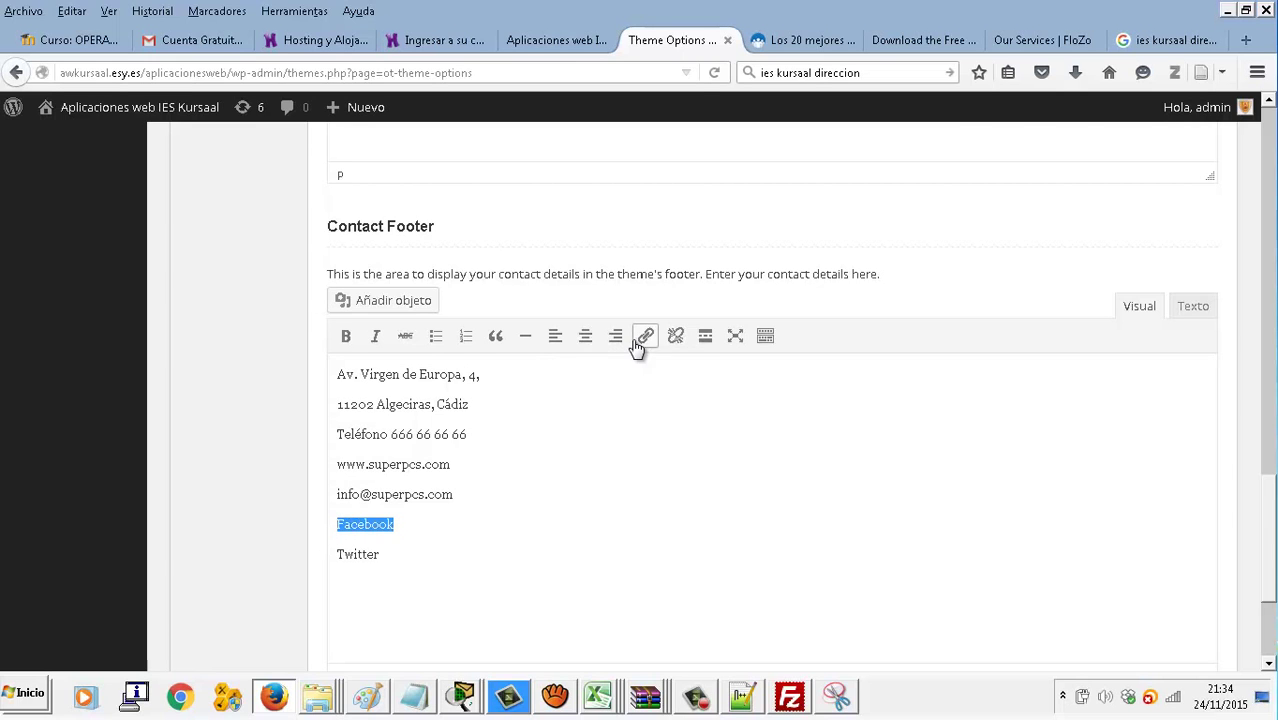
# Link the word Facebook to the academy's Facebook page address
pyautogui.click(645, 336)
pyautogui.click(640, 353)
pyautogui.write('www.facebook.com/academiausero')
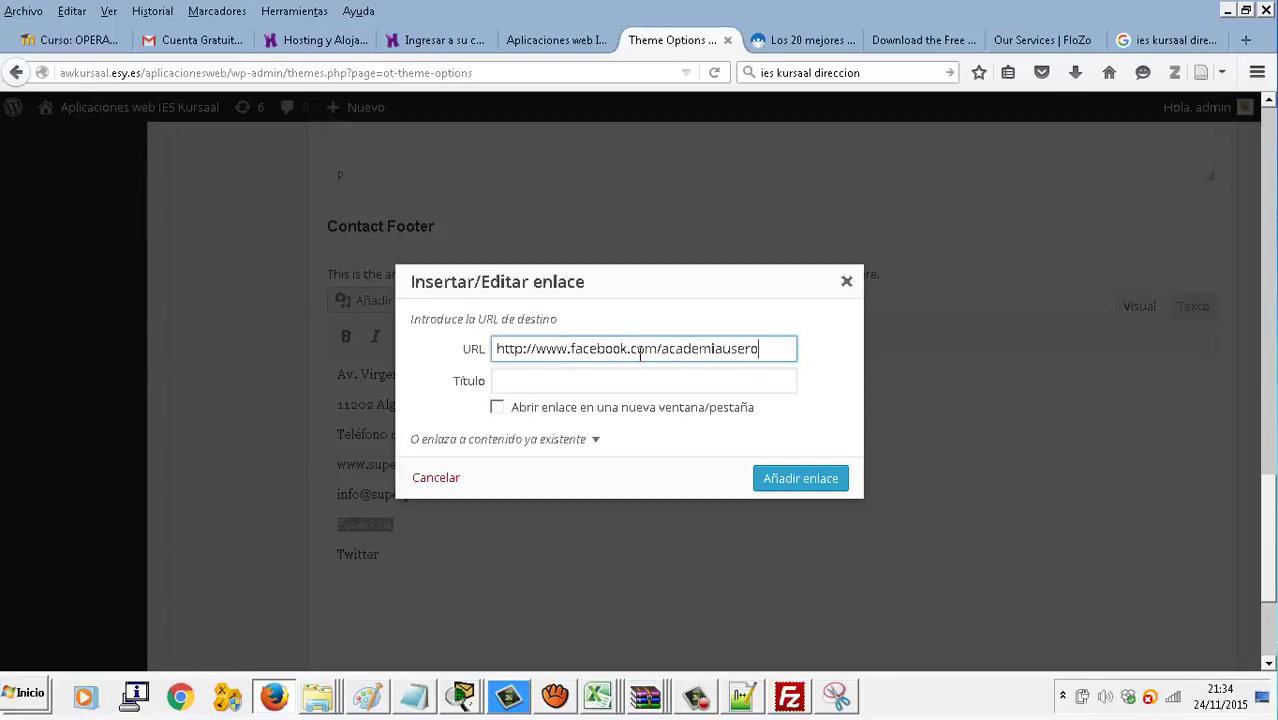
pyautogui.click(770, 478)
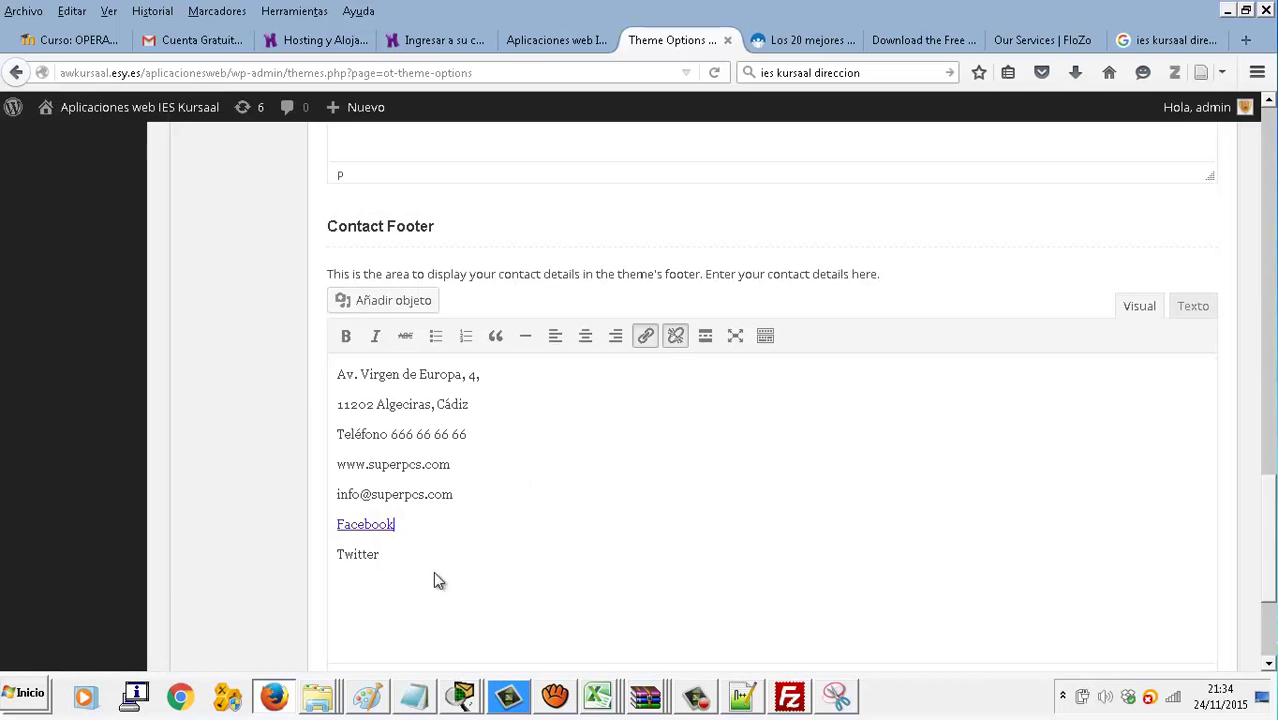
# Save the theme options and open the live site's front page
pyautogui.click(419, 547)
pyautogui.scroll(-2, 425, 545)
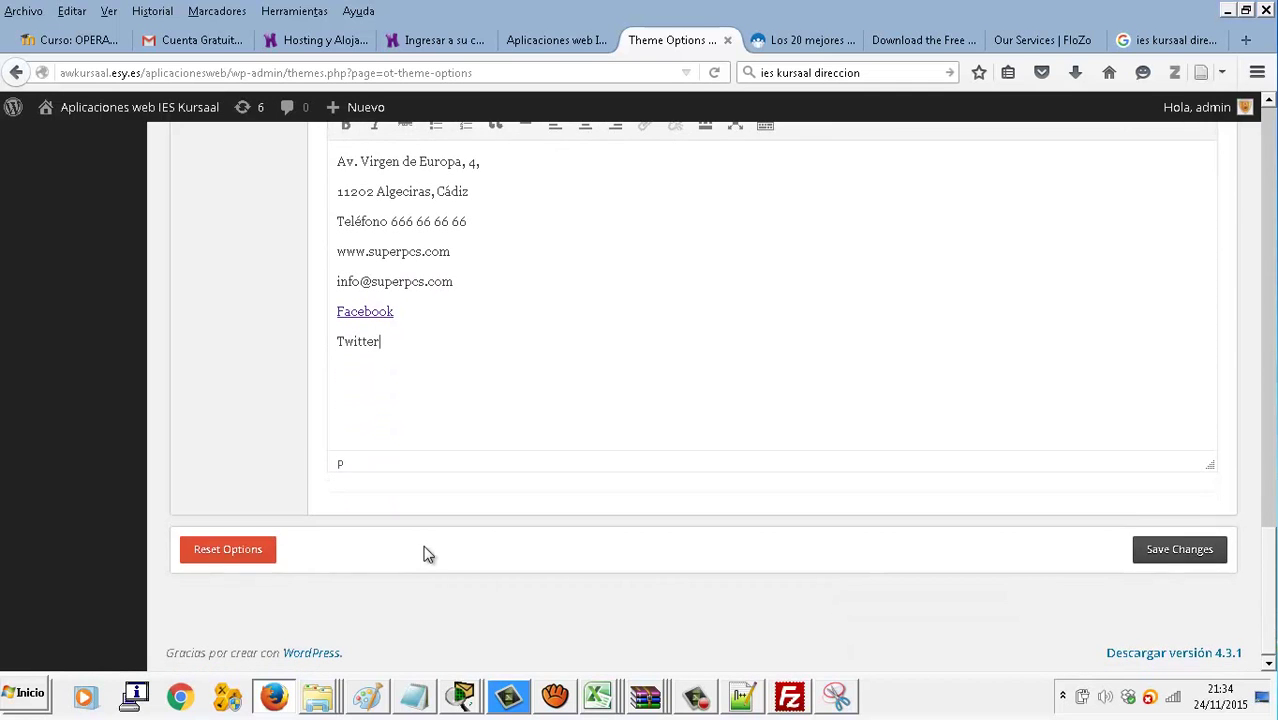
pyautogui.scroll(2, 425, 550)
pyautogui.scroll(-2, 800, 663)
pyautogui.click(1208, 558)
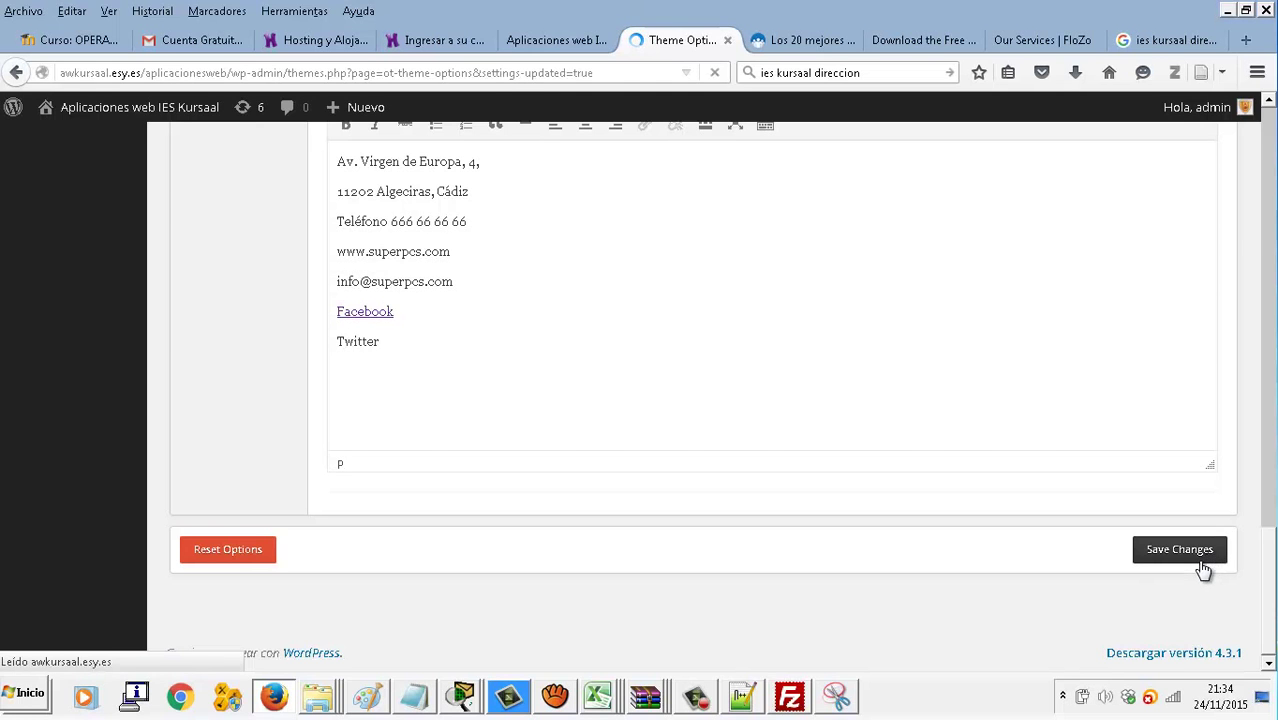
pyautogui.scroll(-15, 838, 572)
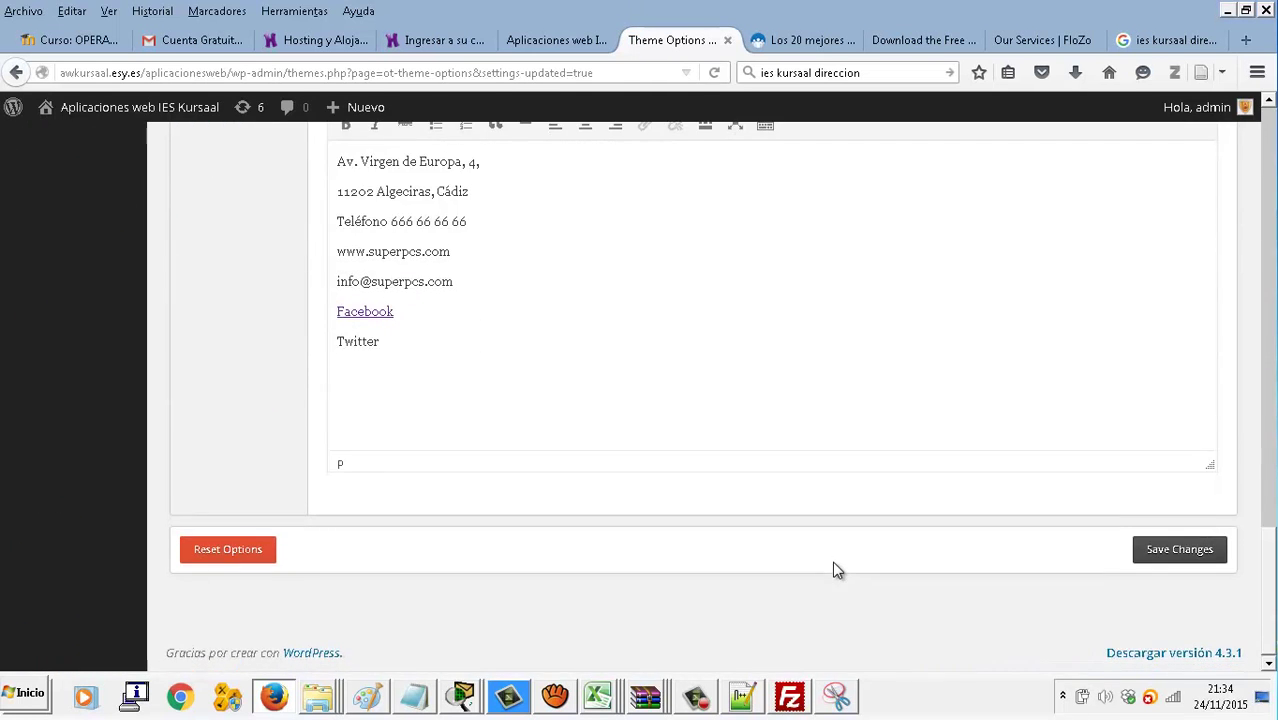
pyautogui.click(1178, 558)
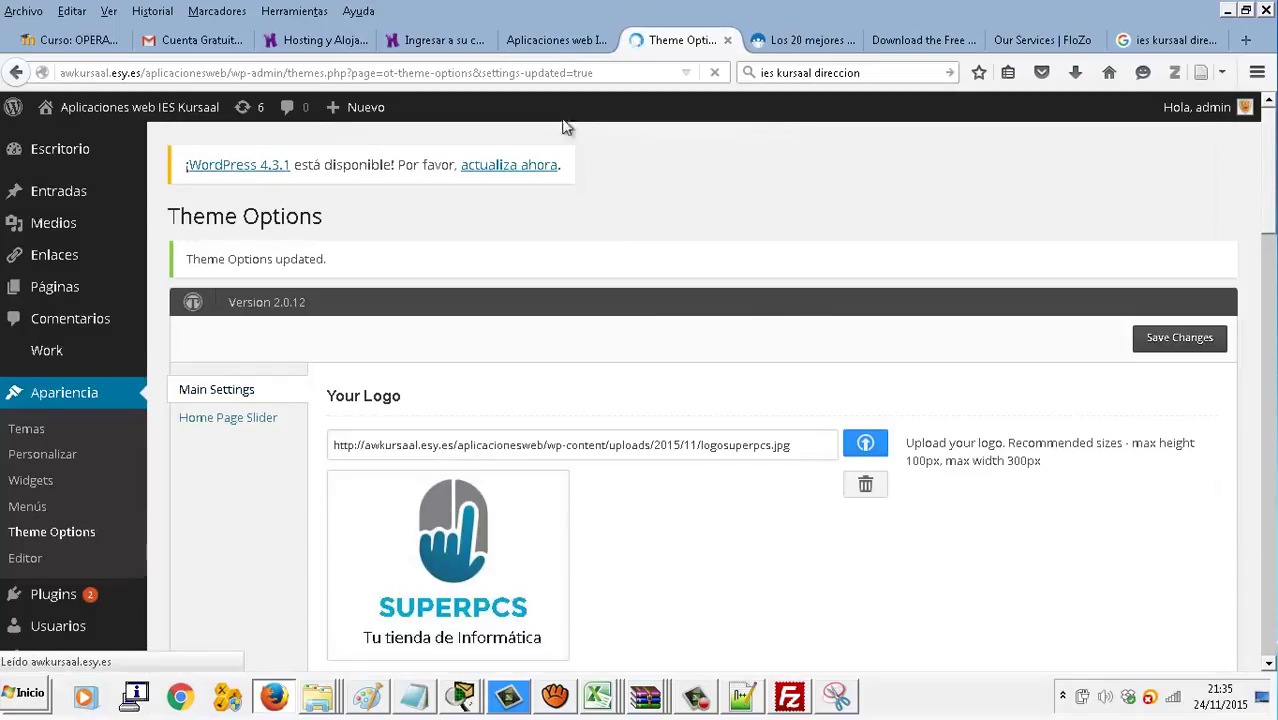
pyautogui.click(547, 42)
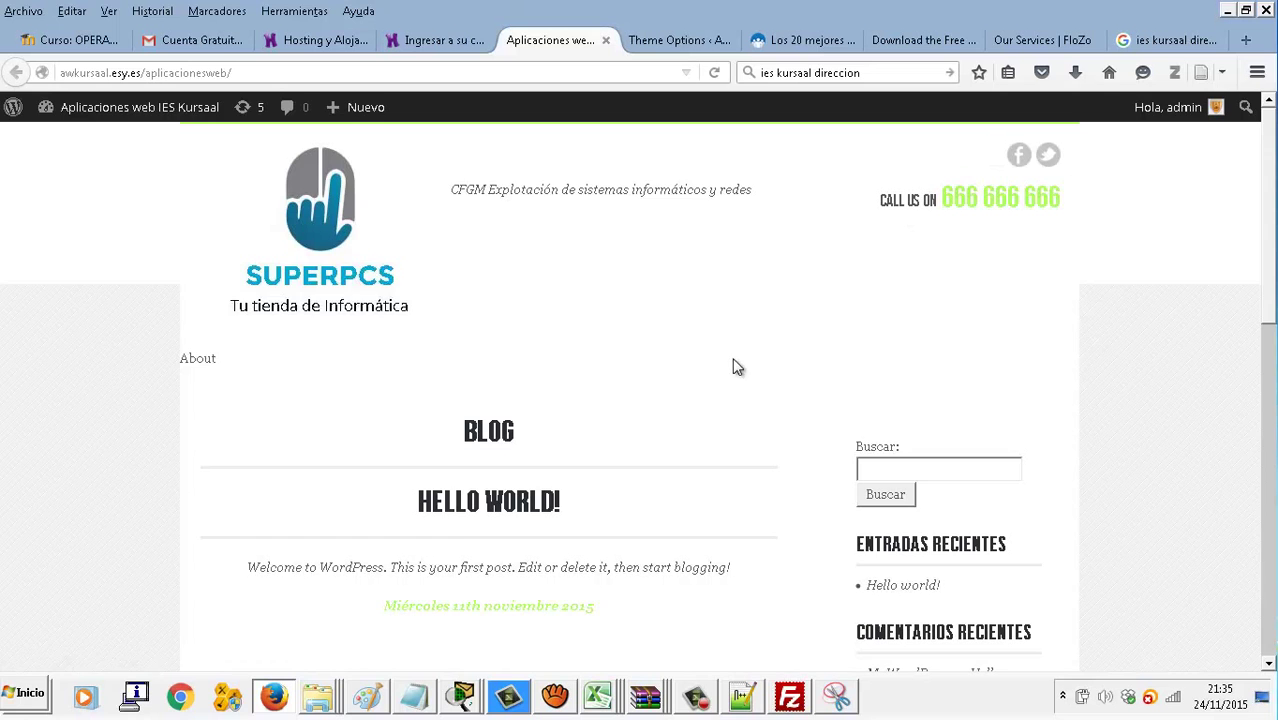
# Scroll the live front page to inspect the SUPERPCS logo, phone number and footer text
pyautogui.scroll(-3, 733, 366)
pyautogui.scroll(-8, 725, 361)
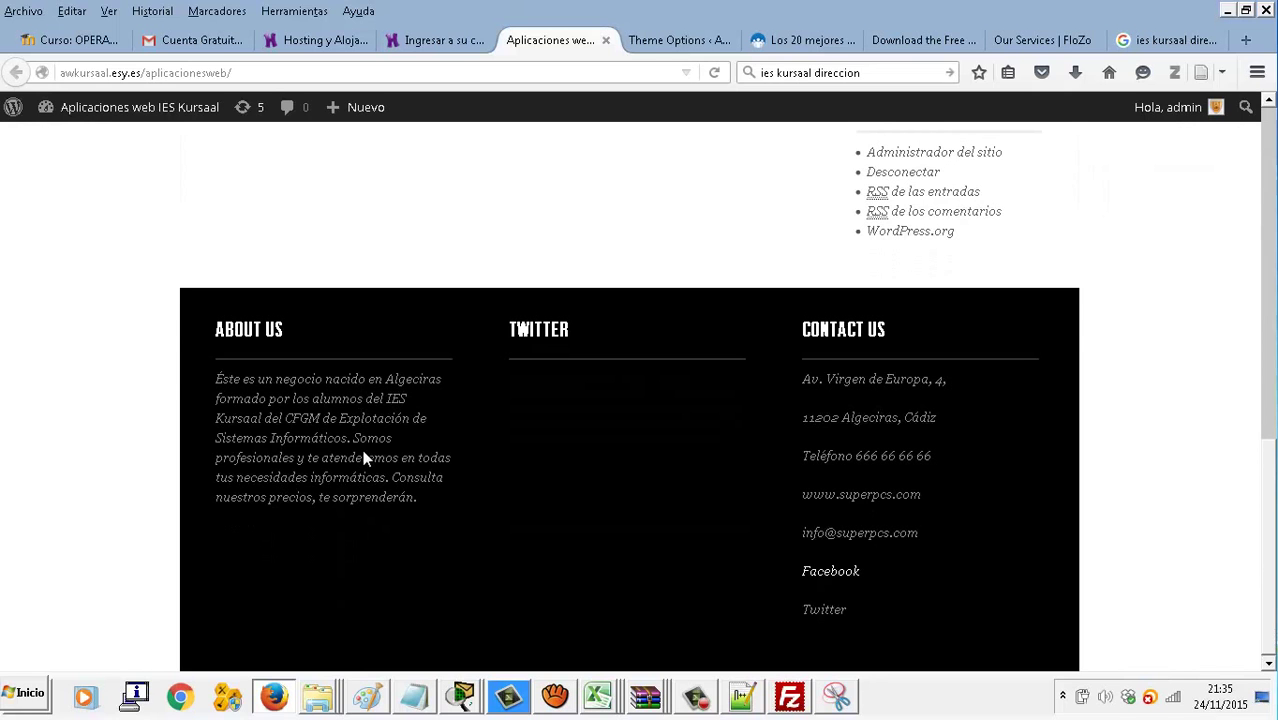
pyautogui.scroll(11, 360, 440)
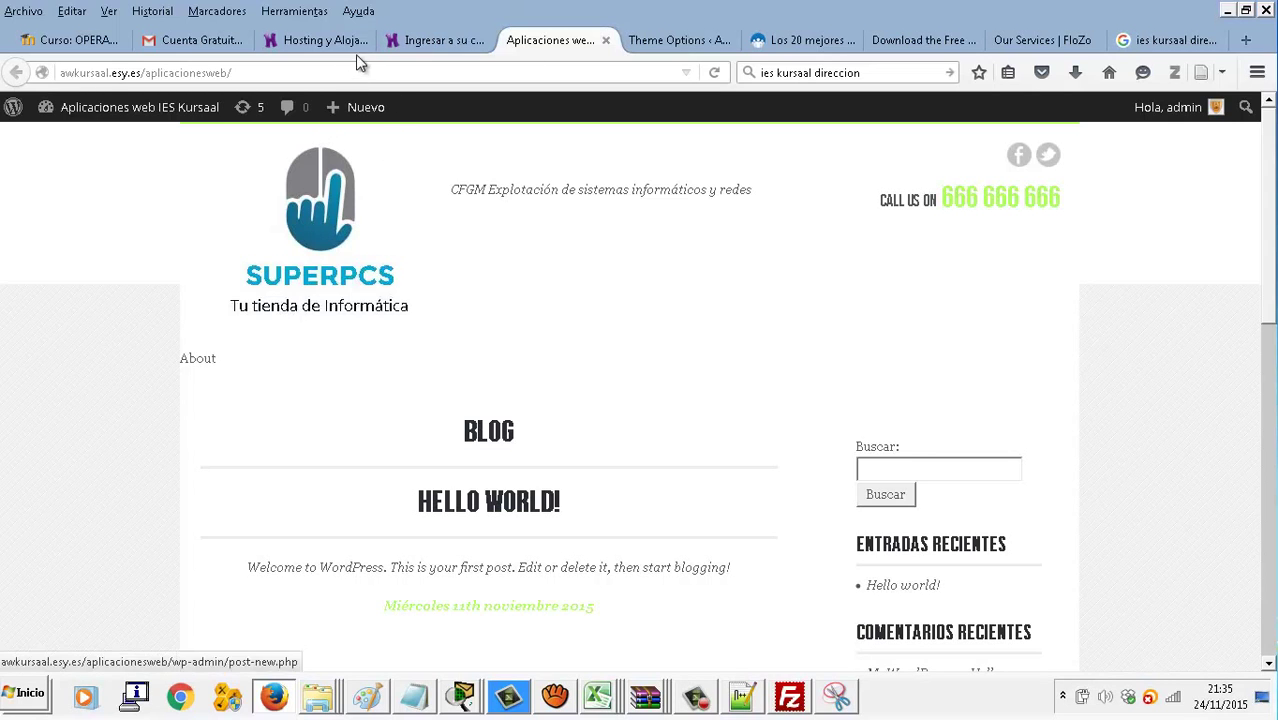
# Show the Home Page Slider settings and focus the empty Feature Image 1 field
pyautogui.click(680, 40)
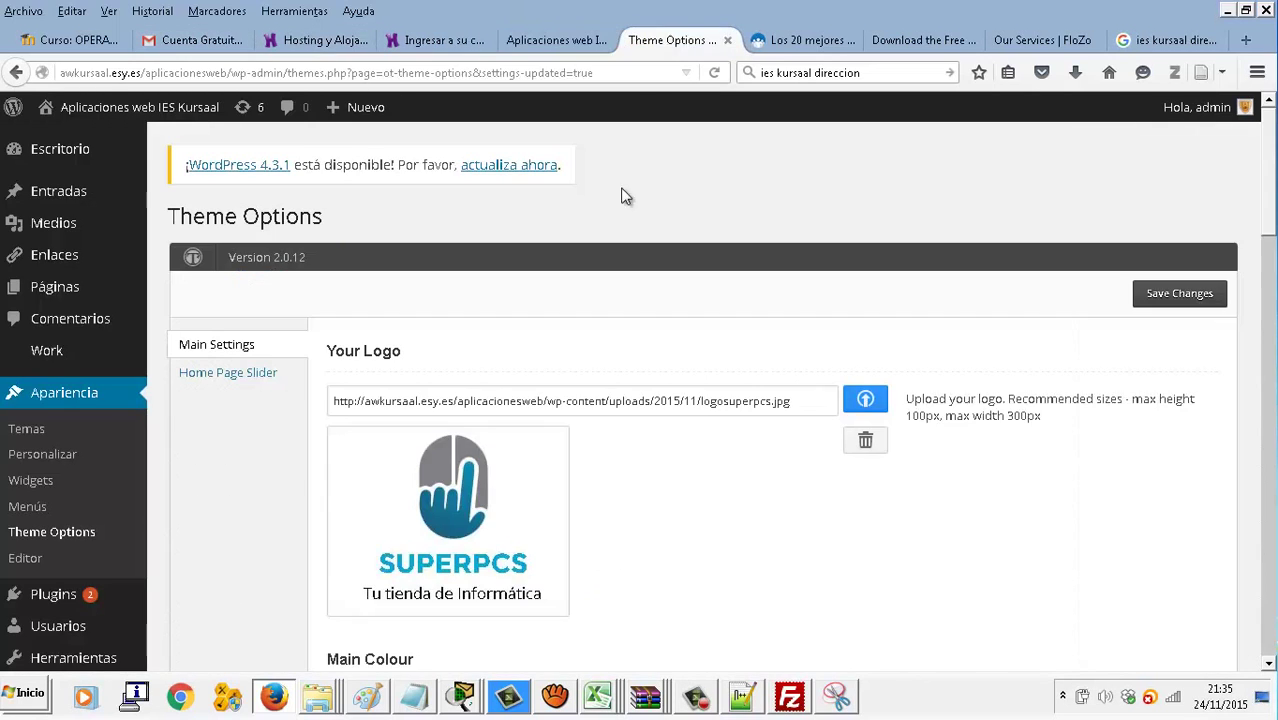
pyautogui.click(222, 375)
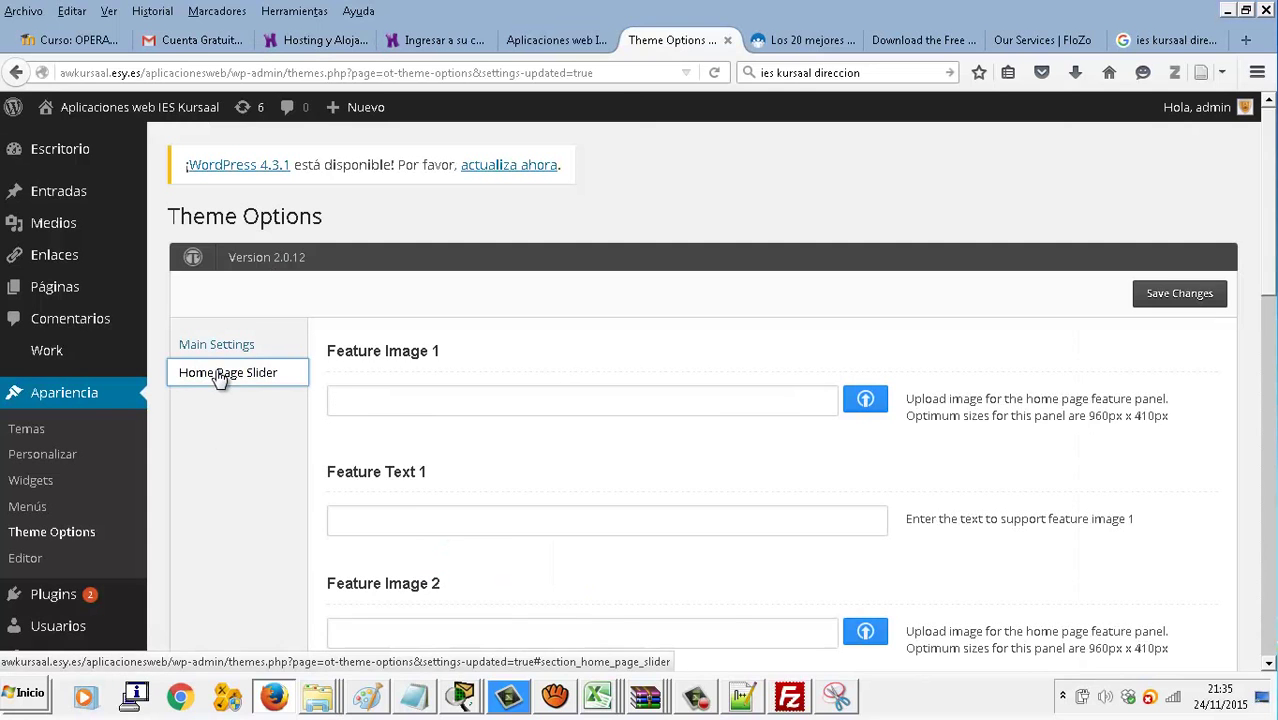
pyautogui.click(405, 394)
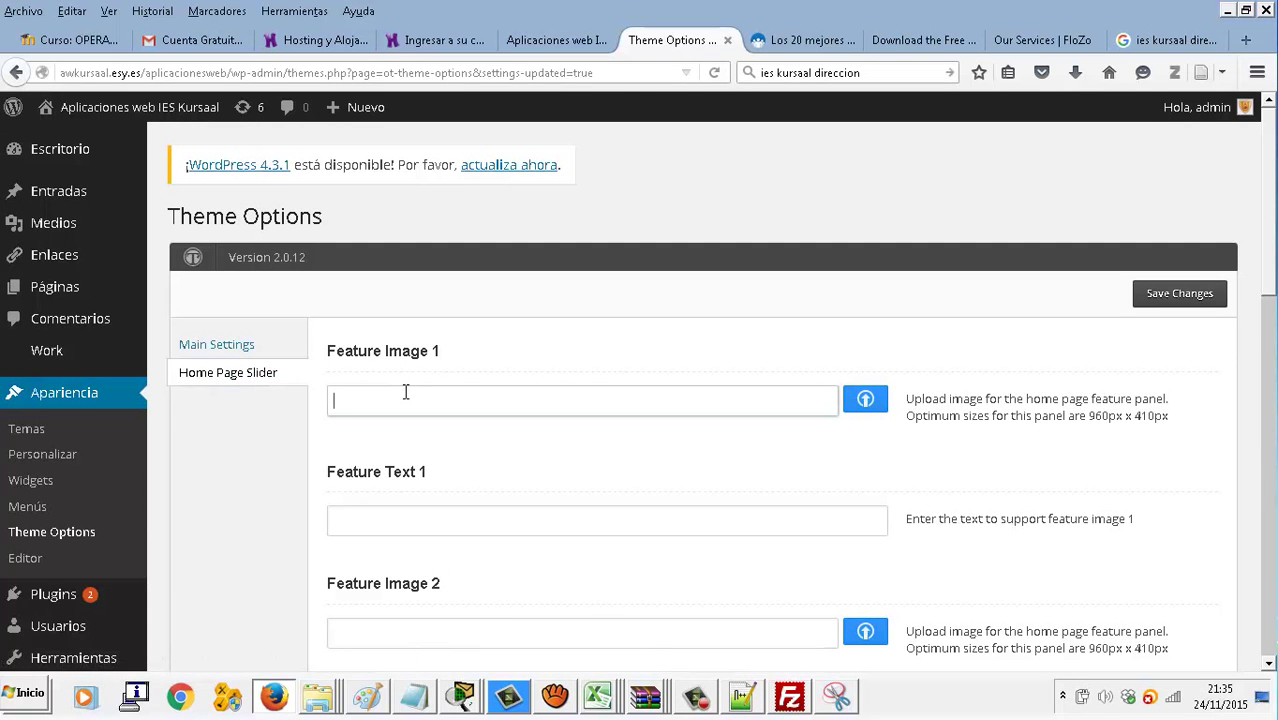
pyautogui.scroll(-2, 405, 392)
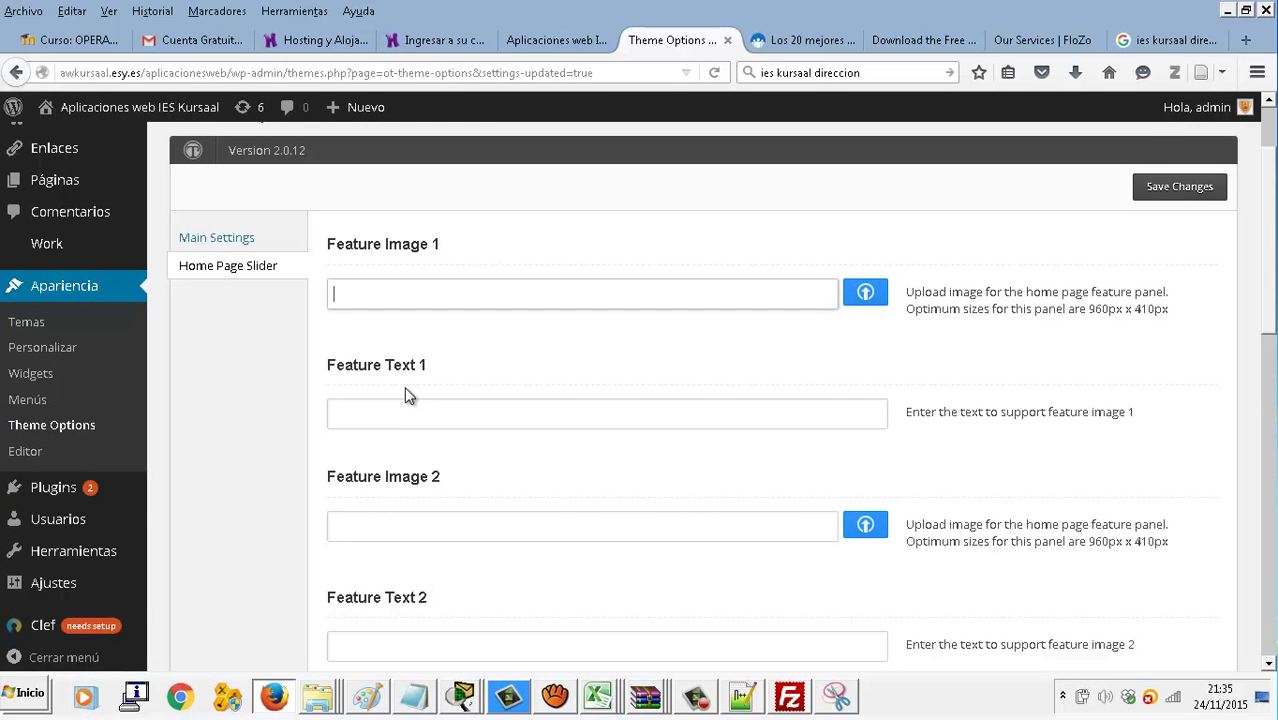
# Search Google for '960x410 images' from the school-address results tab
pyautogui.click(1172, 42)
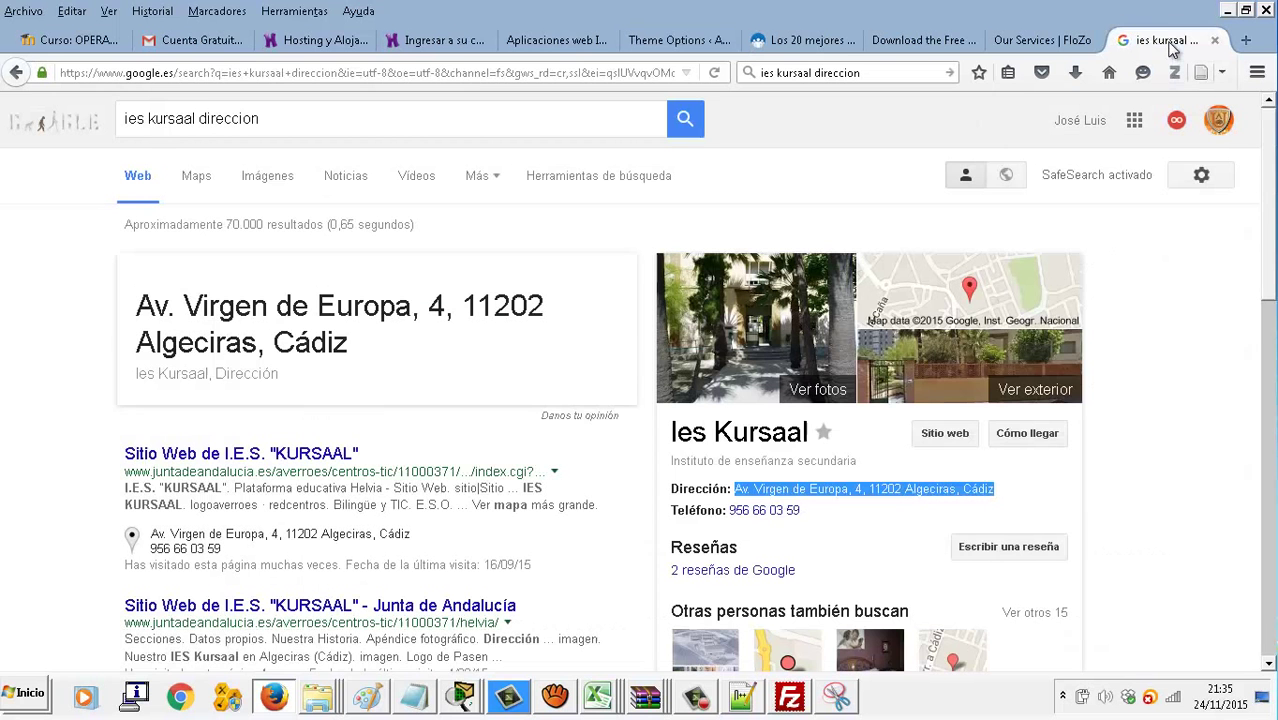
pyautogui.click(926, 72)
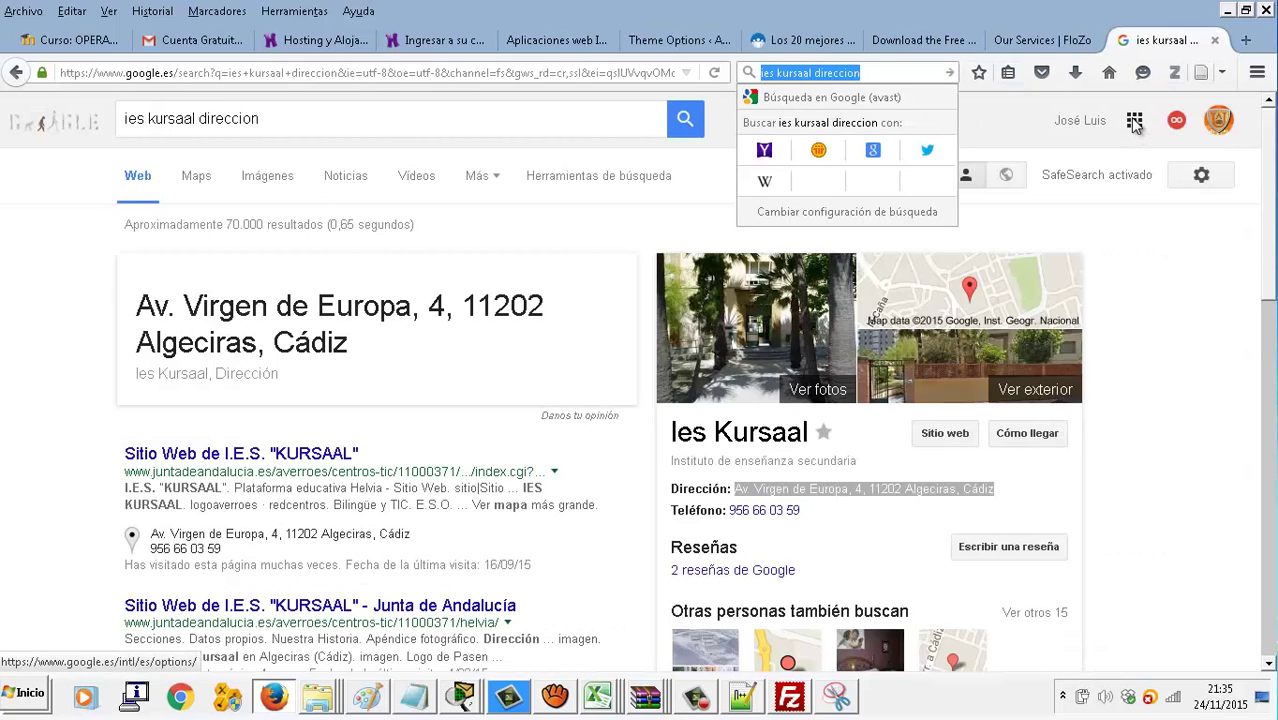
pyautogui.write('960x410 images')
pyautogui.press('Return')
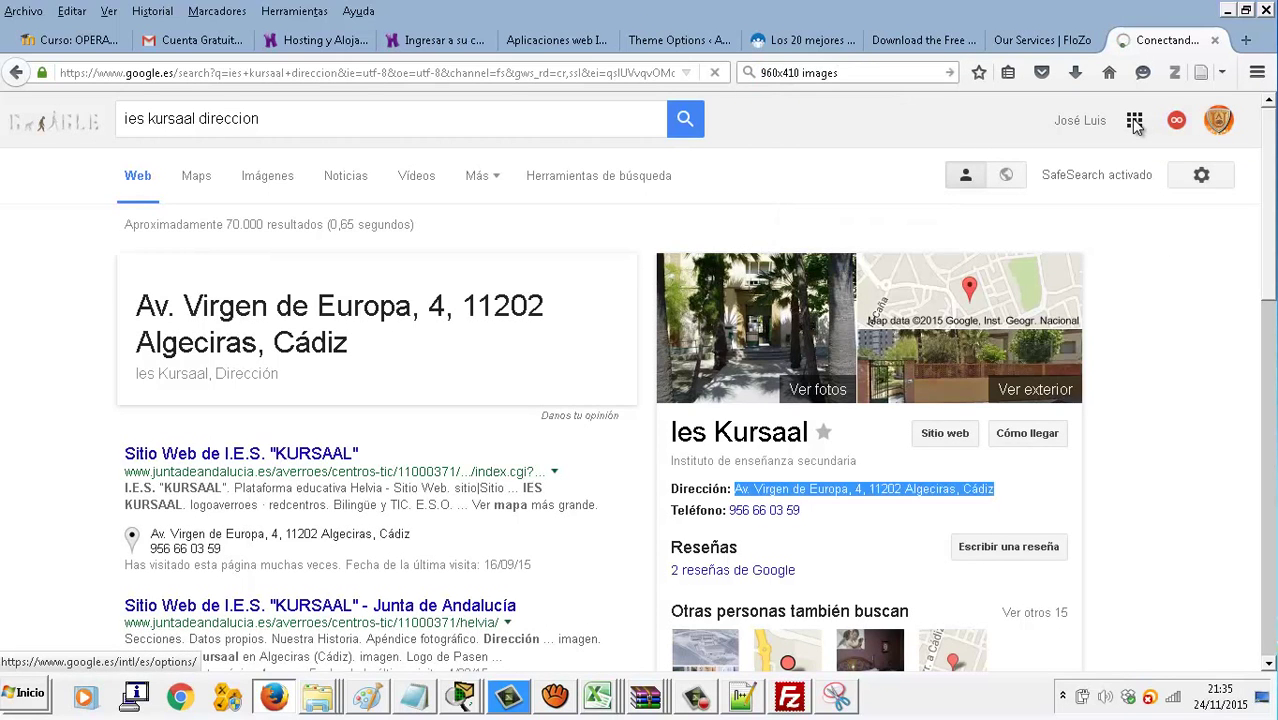
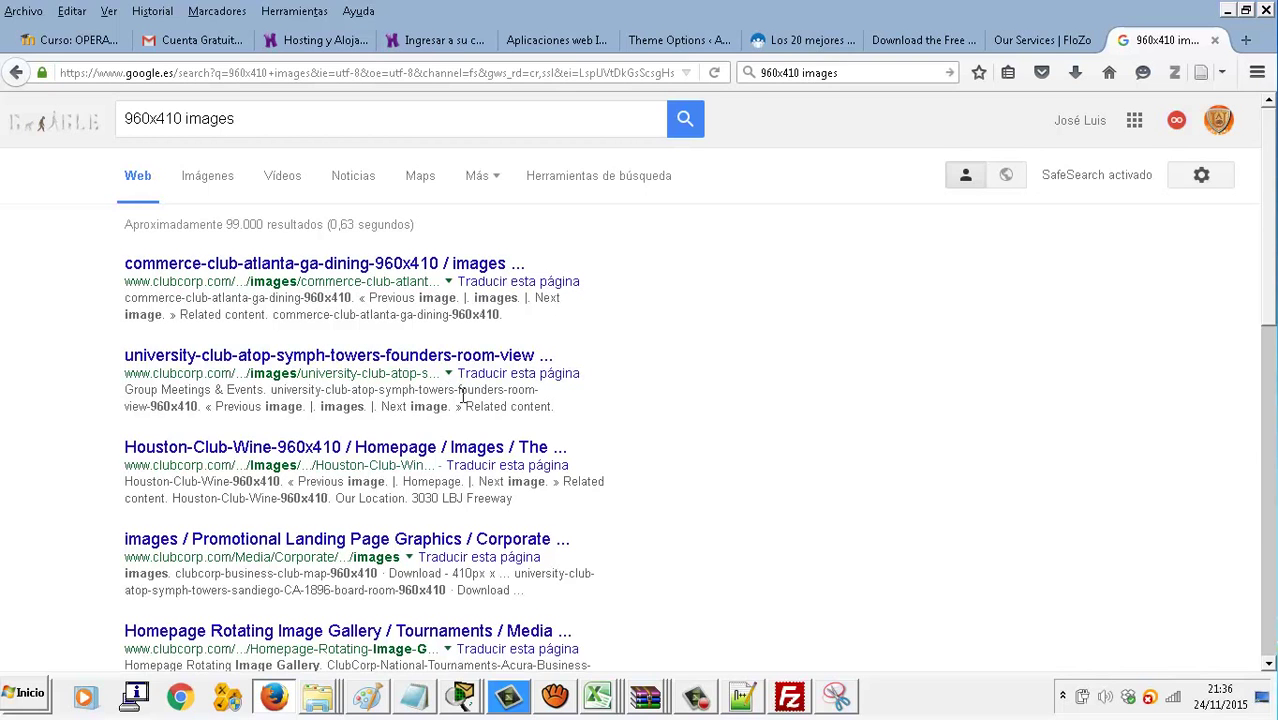
# Show the 960x410 image results and start saving the golf course picture into aplicacionesweb > superpcs
pyautogui.click(208, 180)
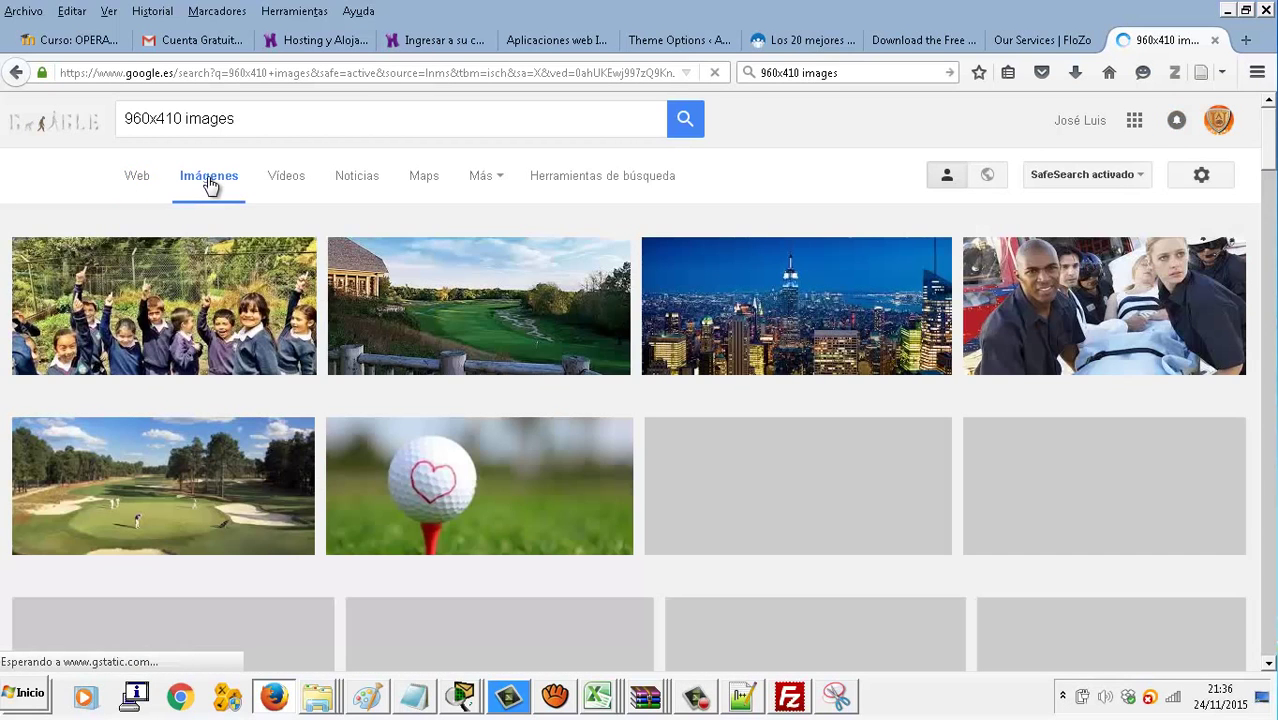
pyautogui.rightClick(505, 317)
pyautogui.click(587, 507)
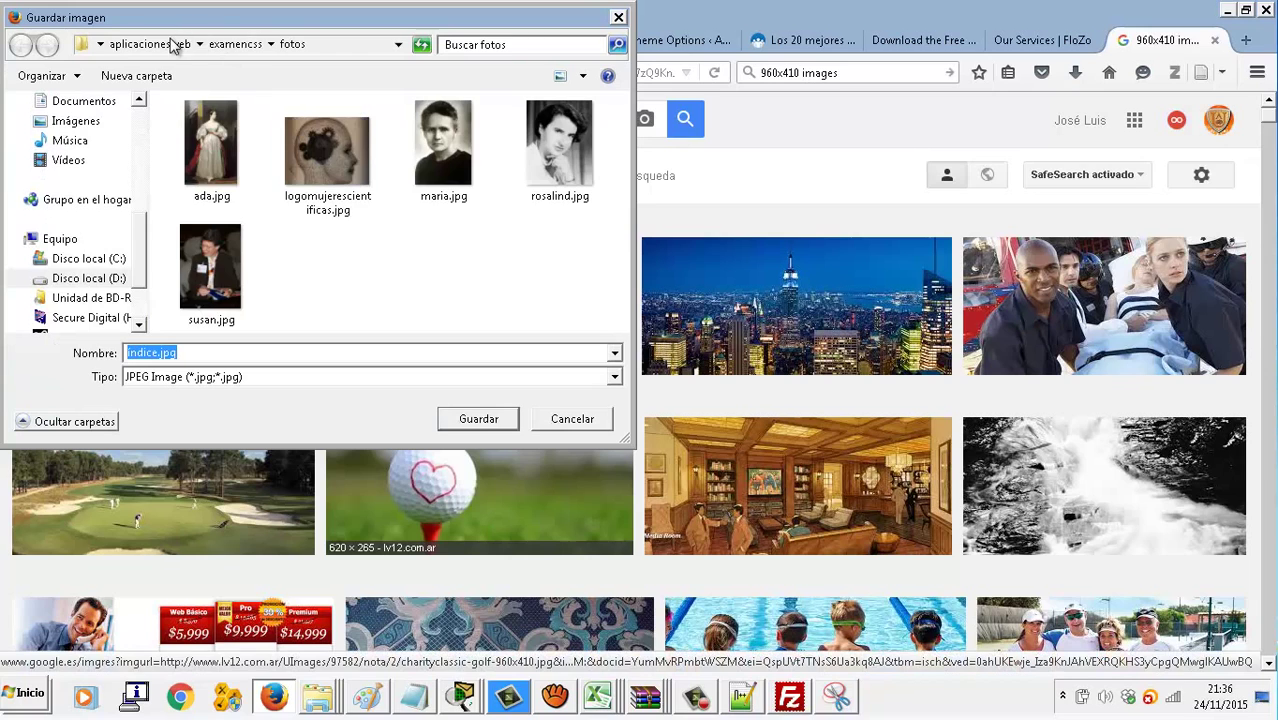
pyautogui.click(150, 44)
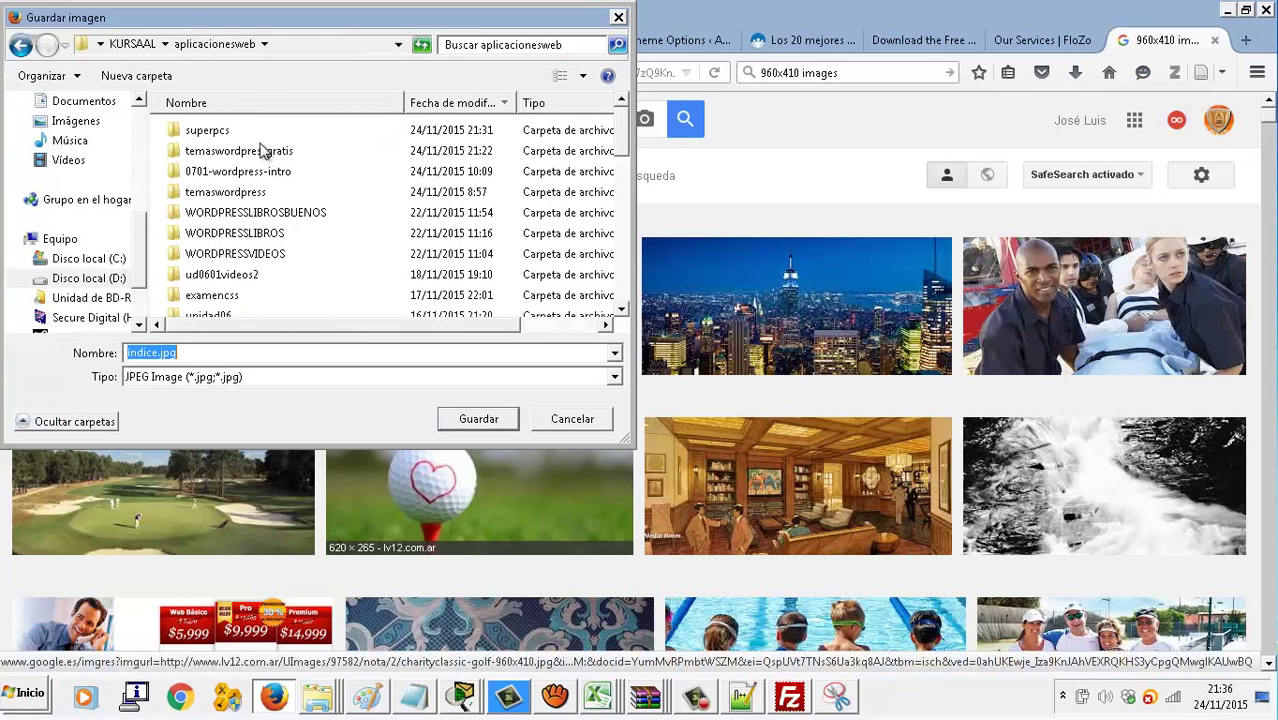
pyautogui.doubleClick(225, 131)
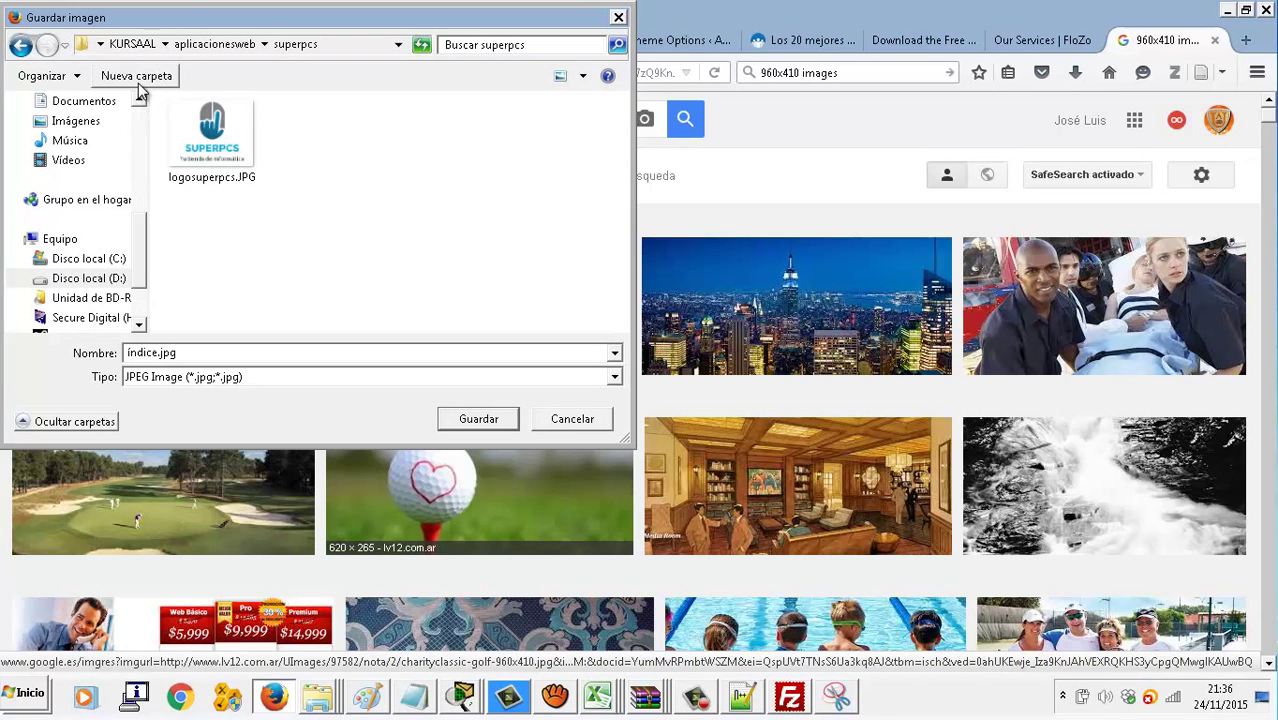
# Create a 'slider' folder in superpcs, save the golf picture there, then preview the city skyline picture
pyautogui.click(132, 76)
pyautogui.write('slider')
pyautogui.press('Return')
pyautogui.doubleClick(220, 160)
pyautogui.click(450, 419)
pyautogui.rightClick(705, 316)
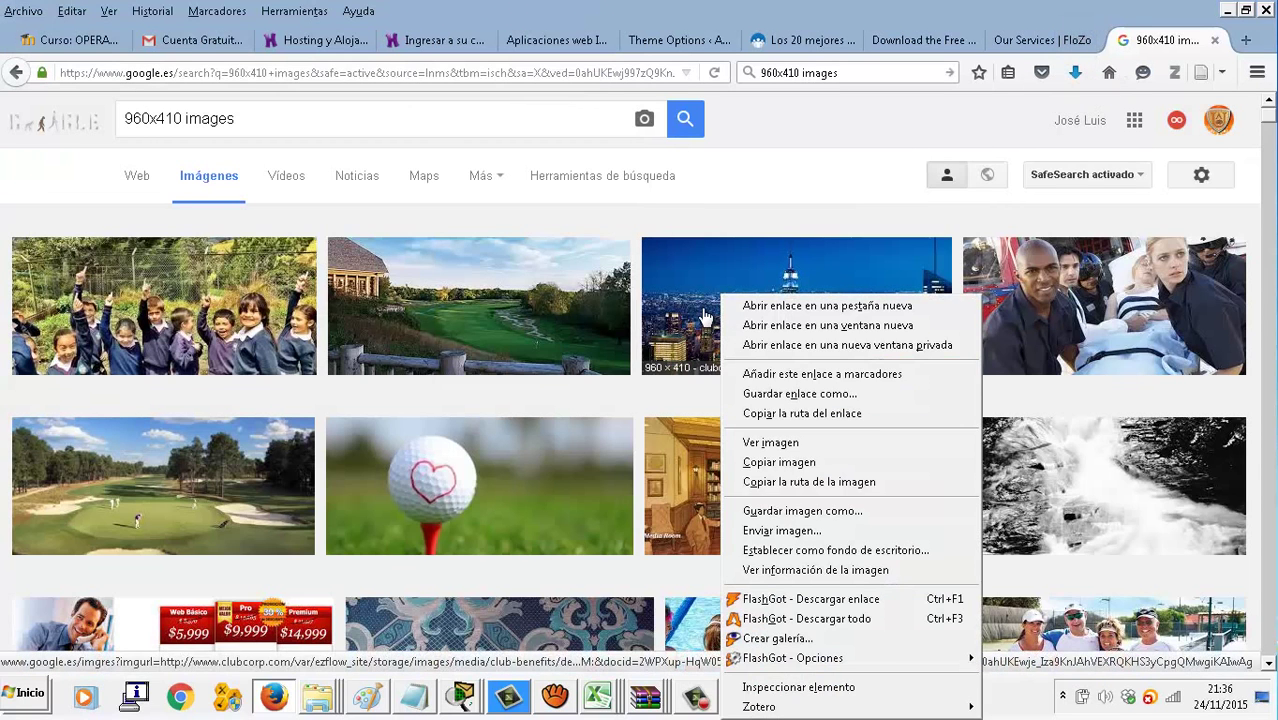
pyautogui.click(705, 316)
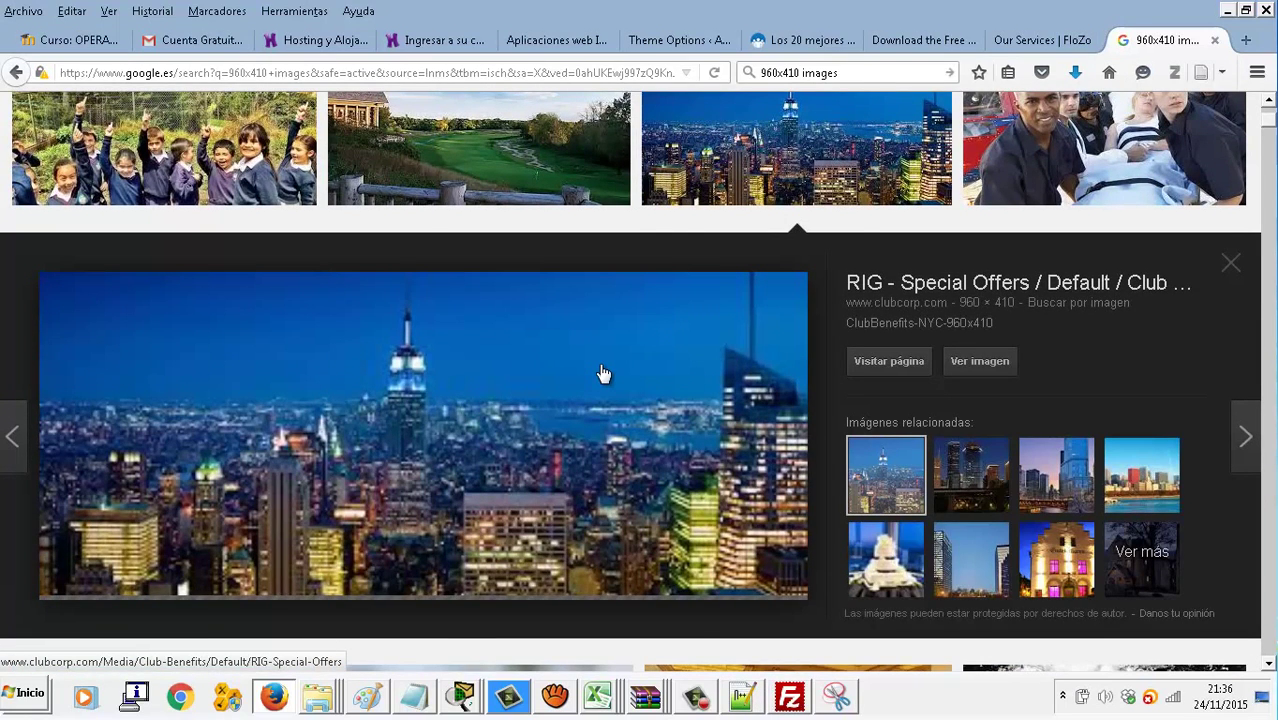
# Save the city skyline and clubhouse golf course pictures into the slider folder
pyautogui.rightClick(603, 374)
pyautogui.click(680, 220)
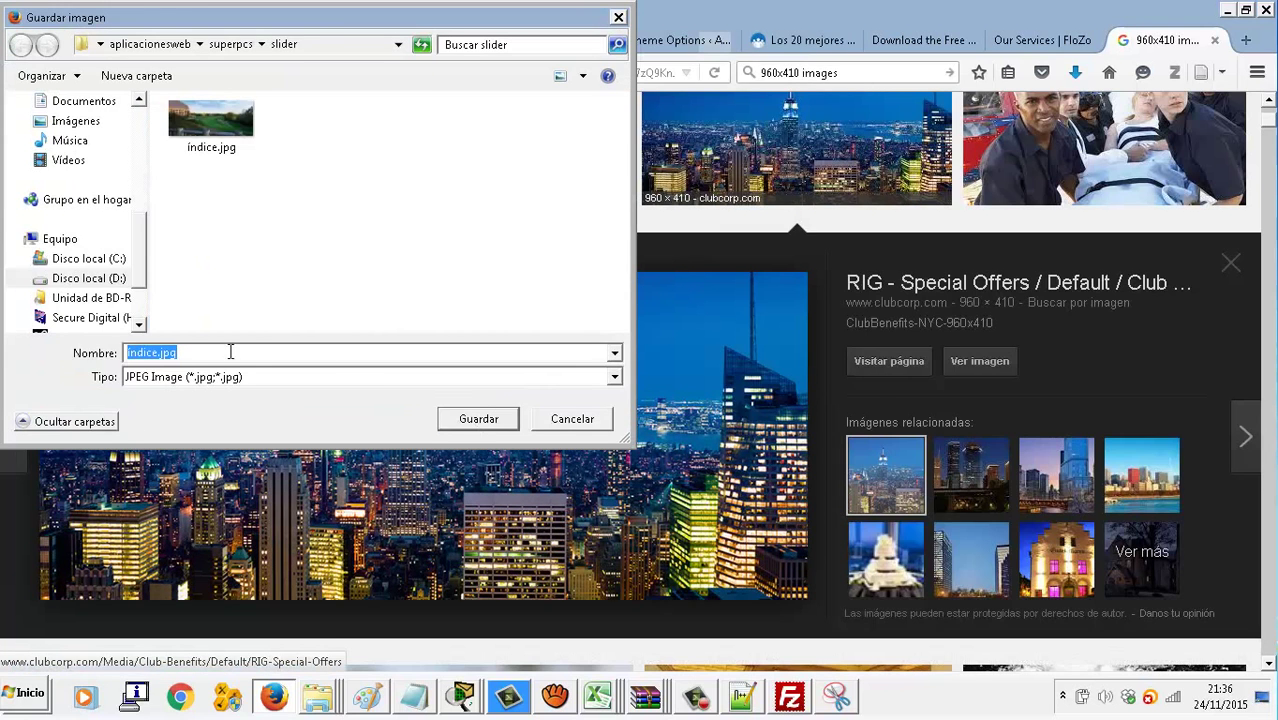
pyautogui.click(162, 352)
pyautogui.click(476, 418)
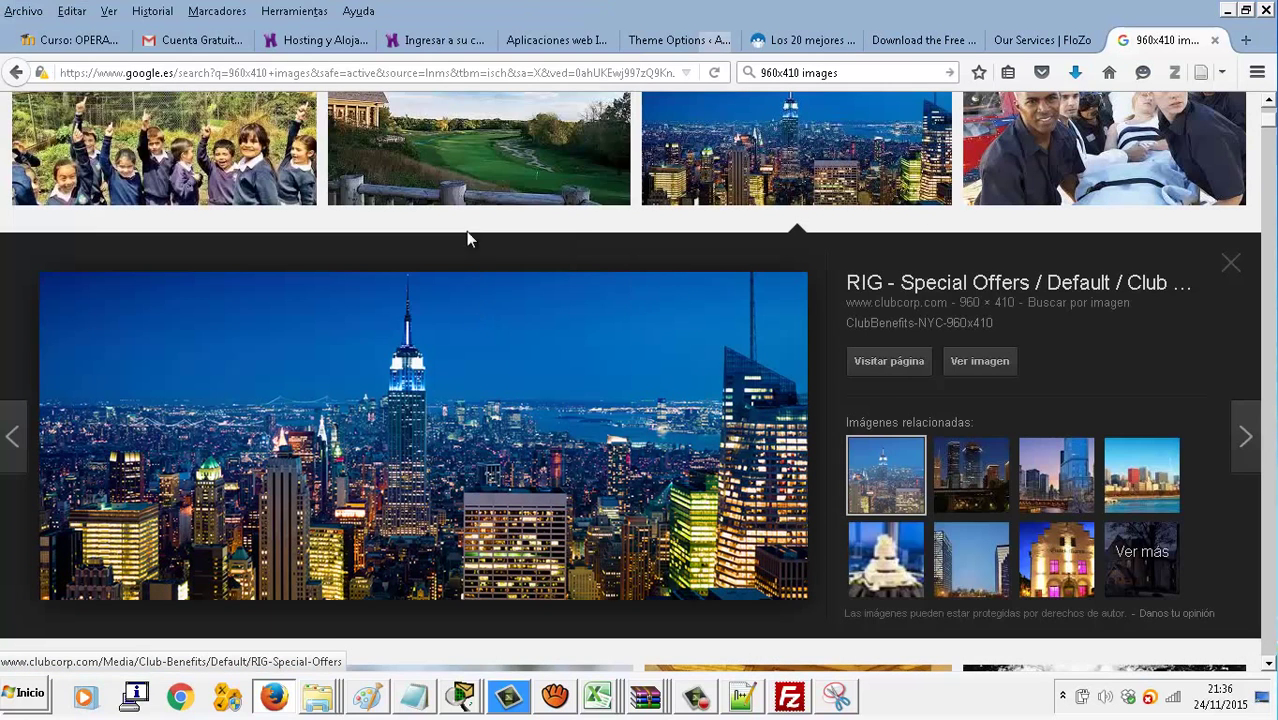
pyautogui.click(452, 175)
pyautogui.rightClick(439, 422)
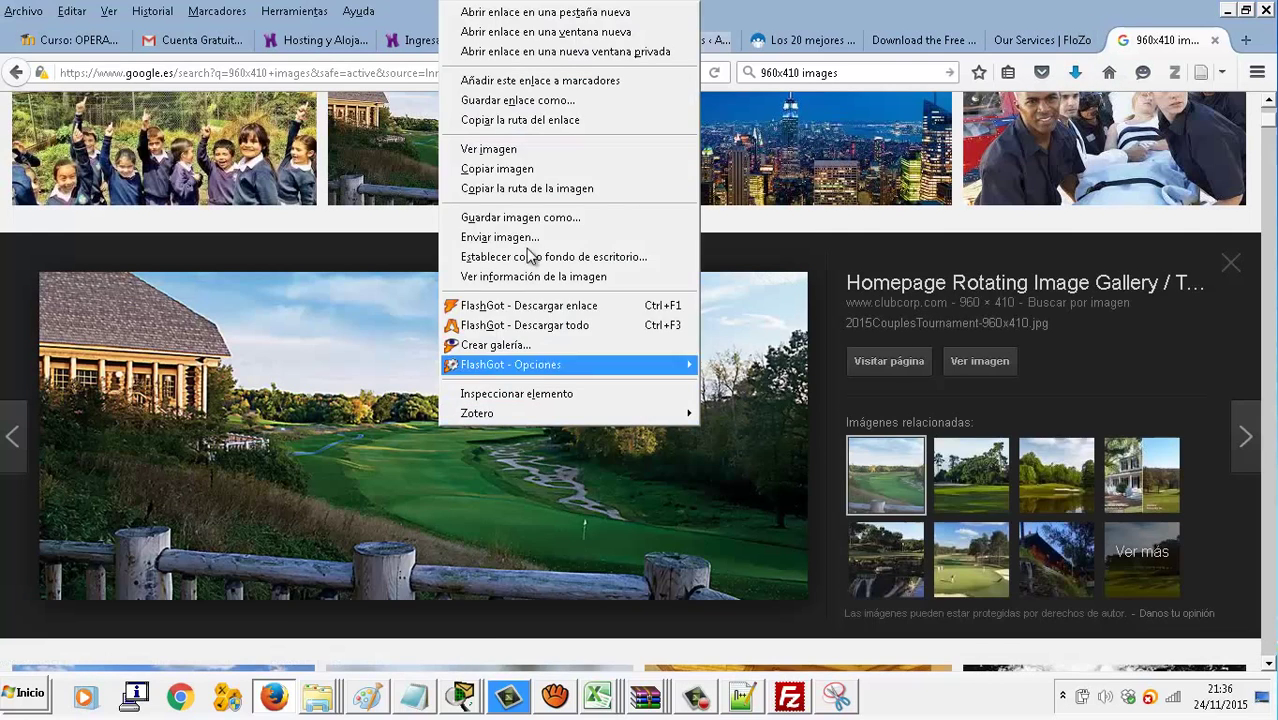
pyautogui.click(518, 217)
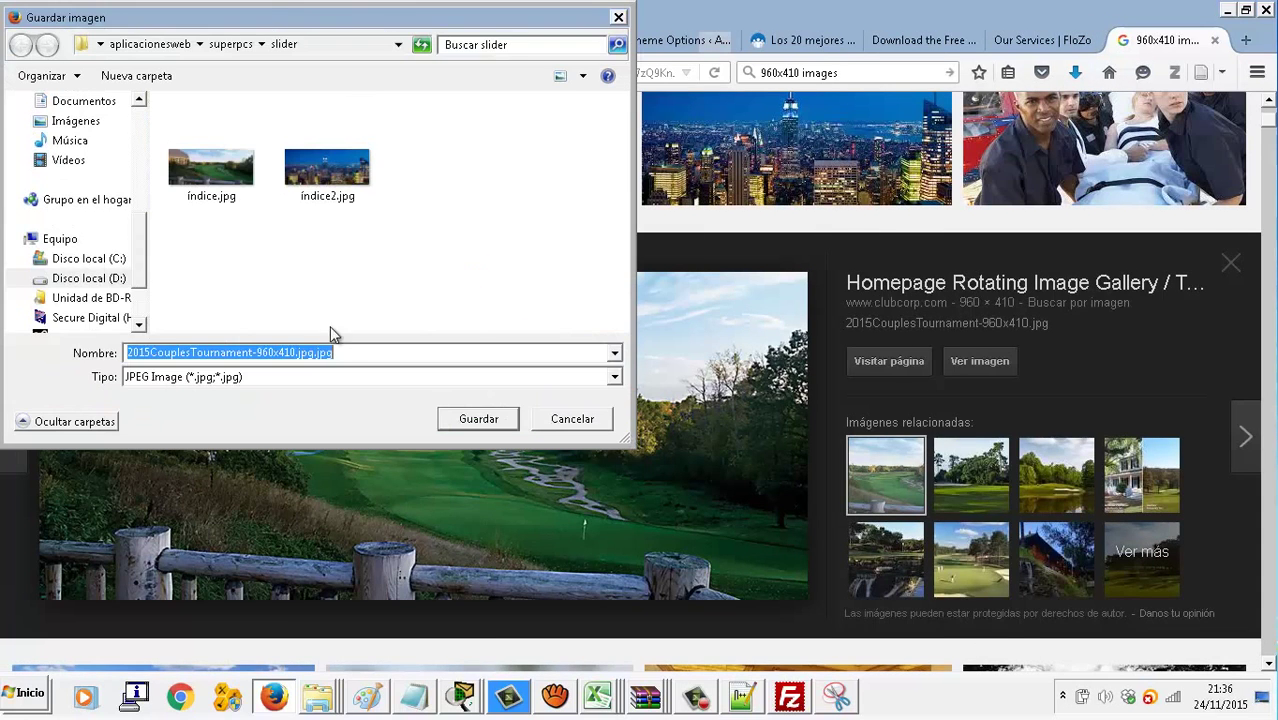
pyautogui.click(500, 419)
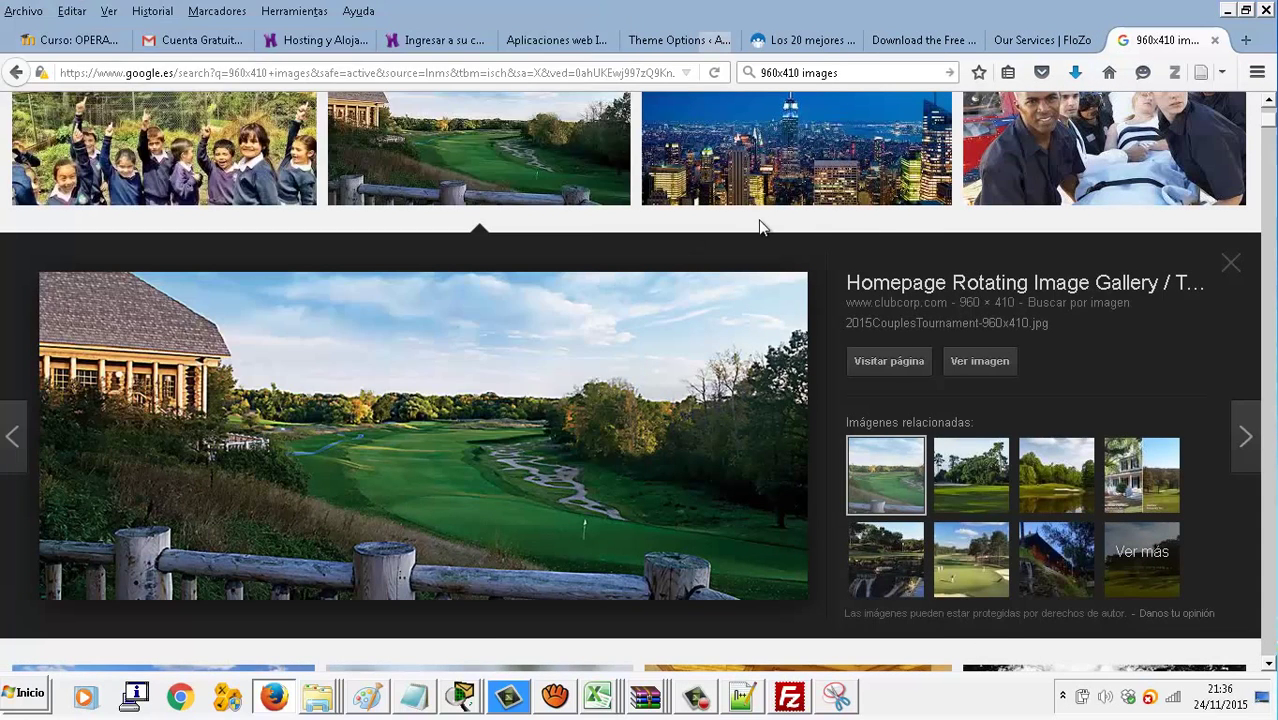
# Save the library room picture into slider as images3.jpg
pyautogui.scroll(-5, 756, 222)
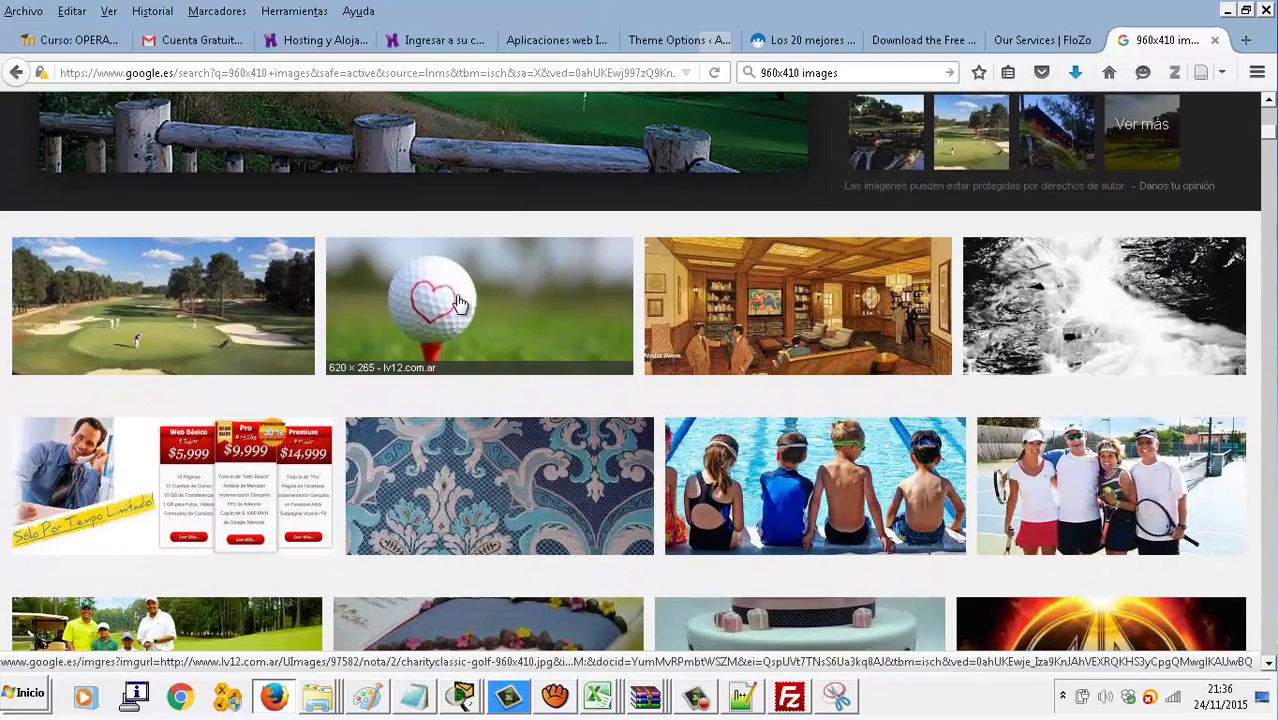
pyautogui.click(690, 320)
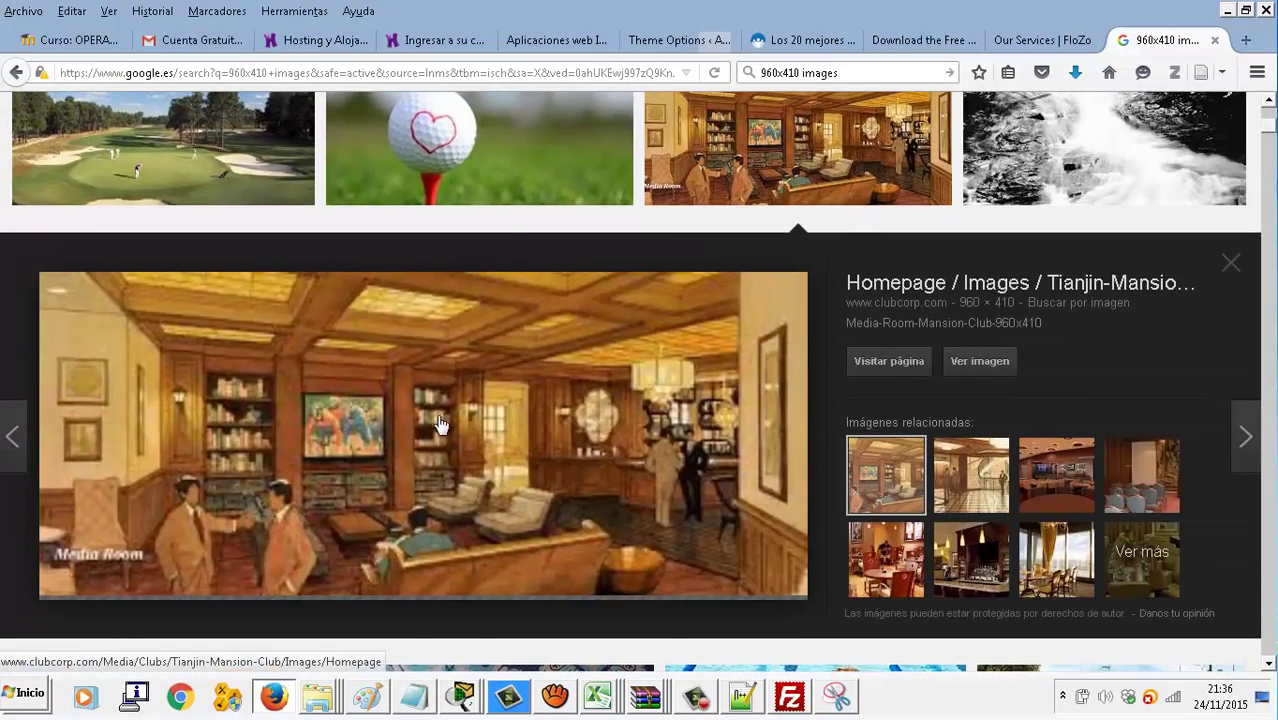
pyautogui.rightClick(416, 424)
pyautogui.click(528, 218)
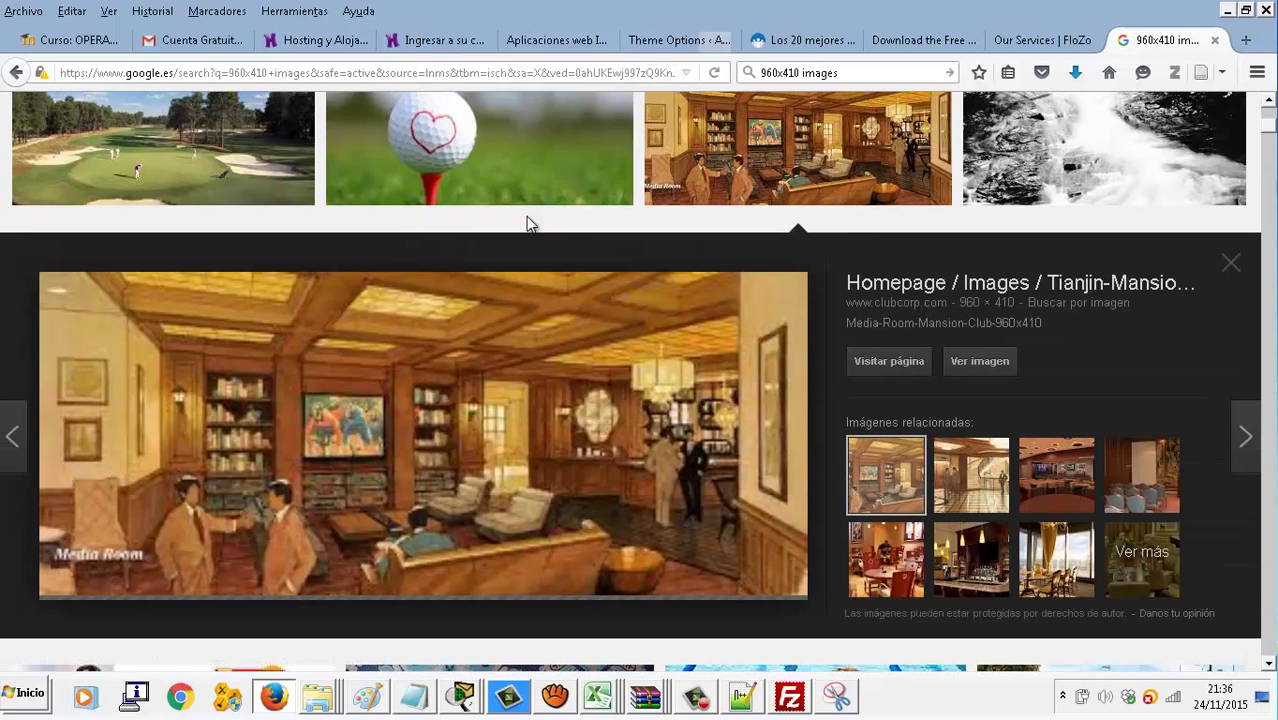
pyautogui.click(165, 352)
pyautogui.write('3')
pyautogui.click(475, 421)
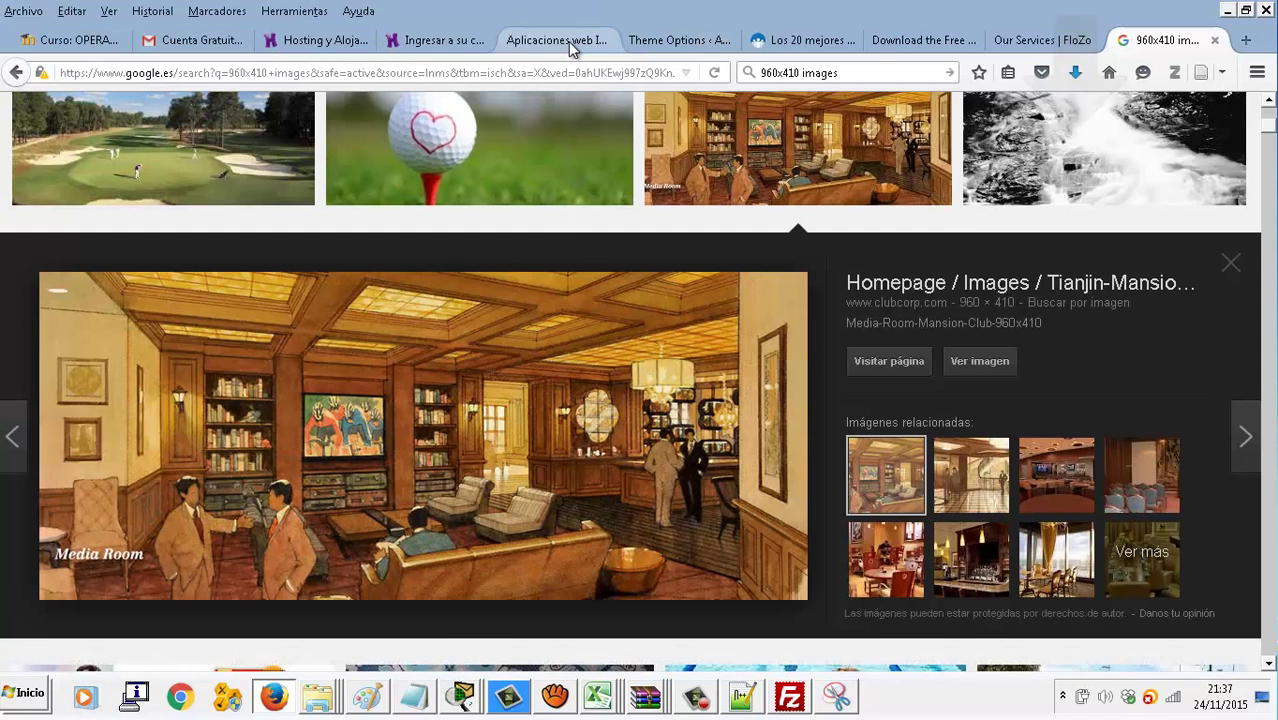
# Return to the superpcs WordPress site and its theme options page
pyautogui.click(568, 41)
pyautogui.scroll(-1, 610, 340)
pyautogui.scroll(1, 610, 340)
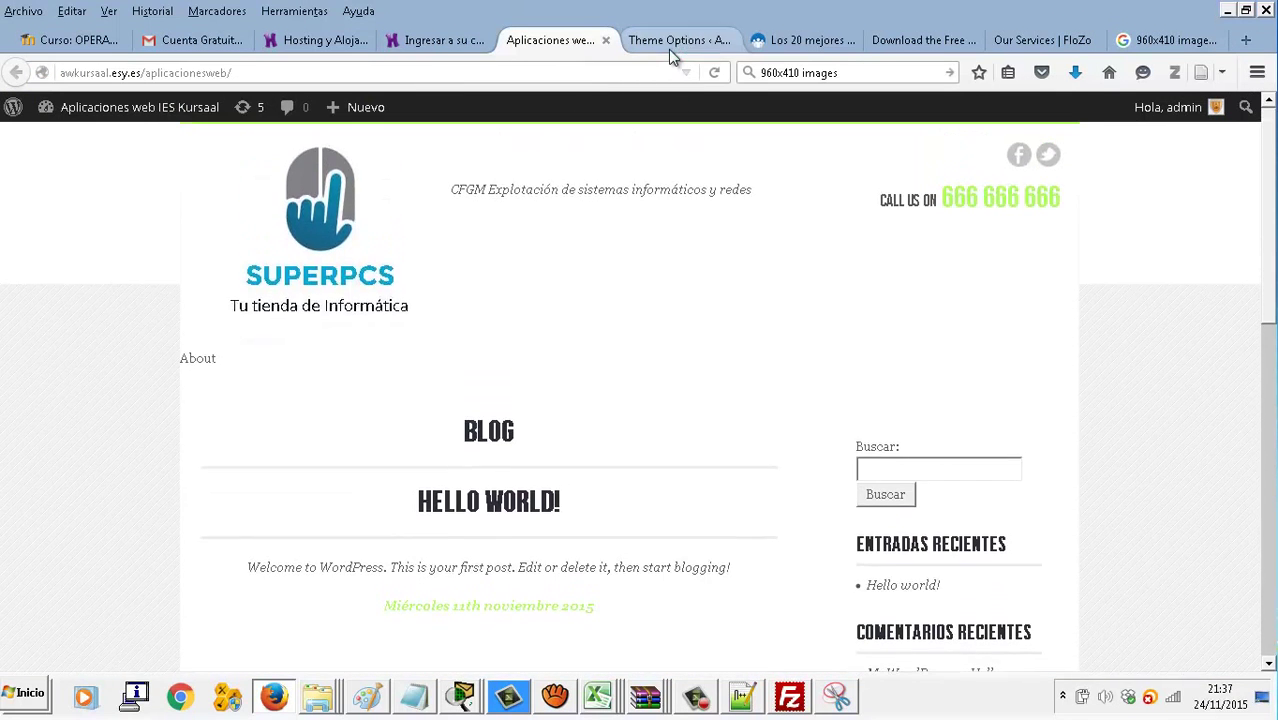
pyautogui.click(670, 42)
# Begin the Feature Image 1 upload and delete the unwanted índice.jpg from the slider folder
pyautogui.click(866, 296)
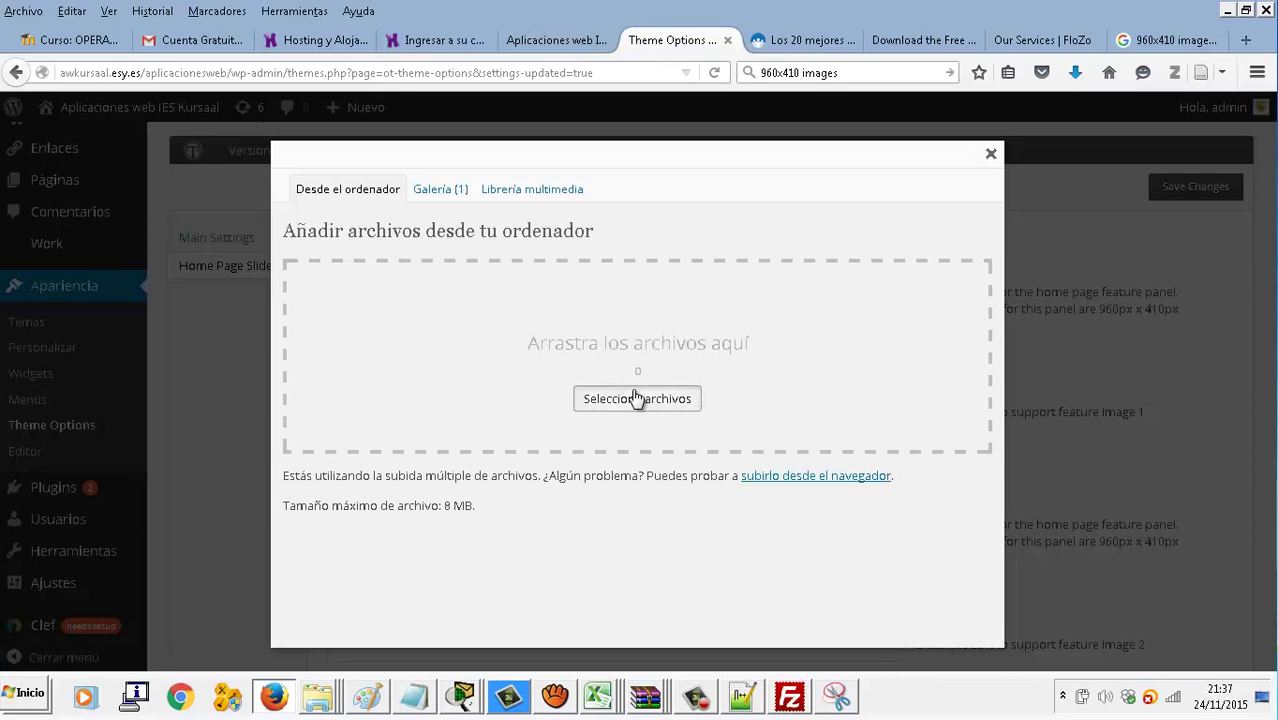
pyautogui.click(637, 398)
pyautogui.doubleClick(209, 175)
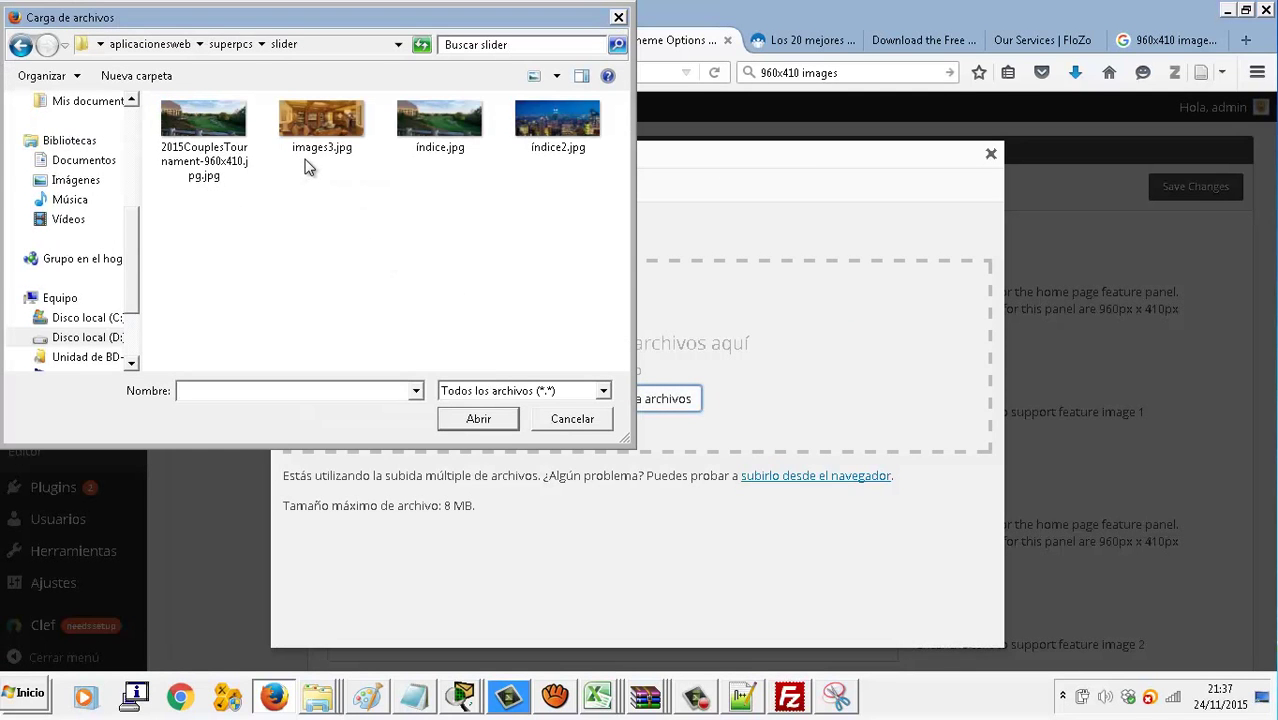
pyautogui.click(431, 130)
pyautogui.press('Delete')
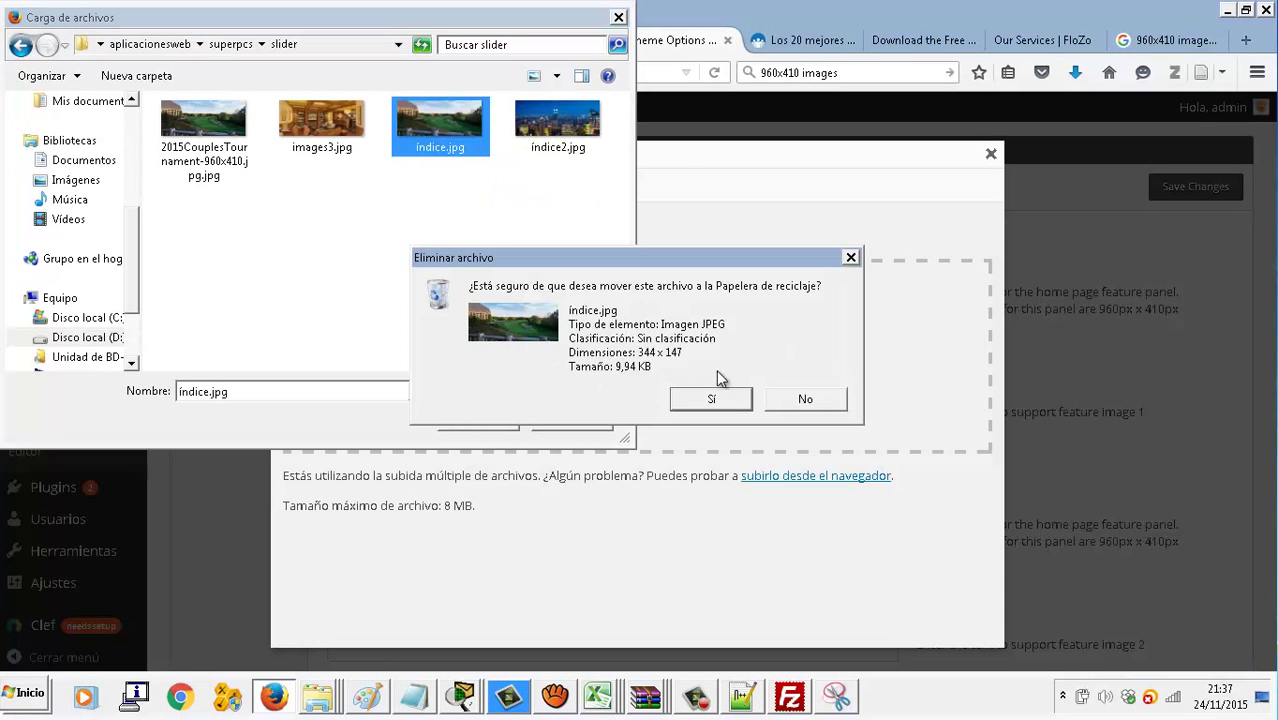
pyautogui.click(725, 397)
# Upload the 2015CouplesTournament golf image as Feature Image 1, captioned 'Tu tienda de Informática'
pyautogui.doubleClick(232, 136)
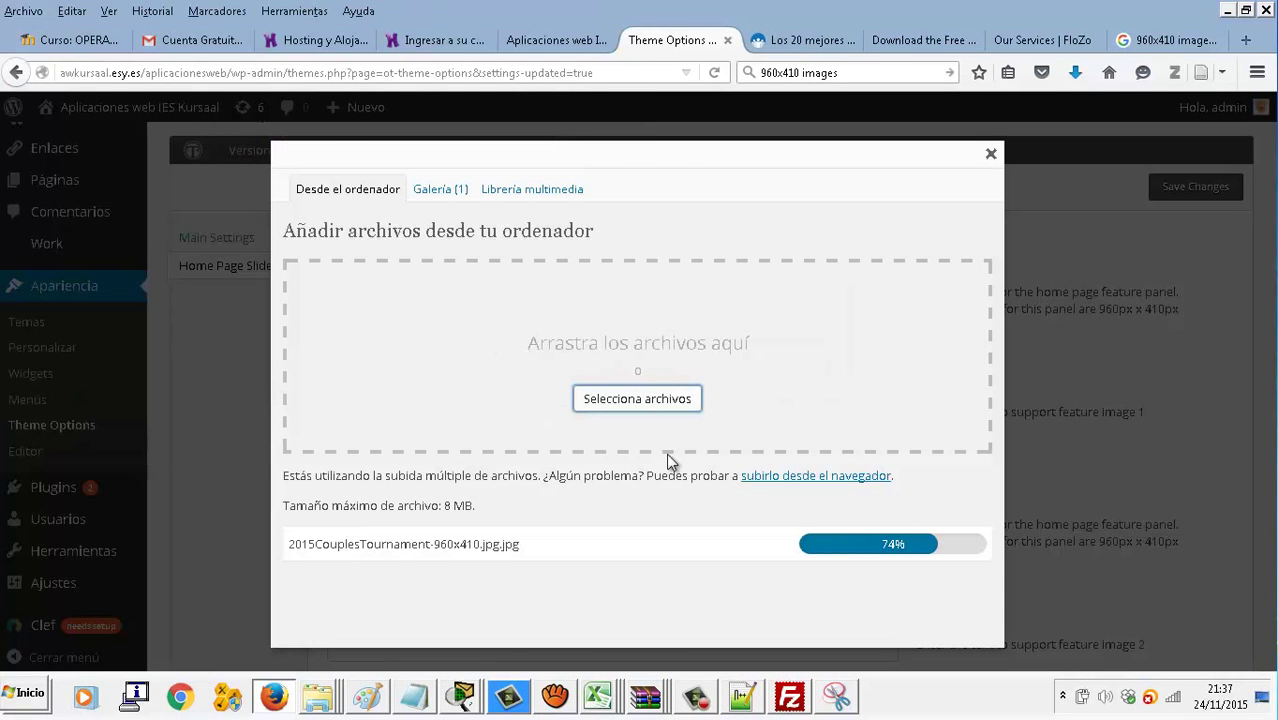
pyautogui.scroll(-5, 720, 528)
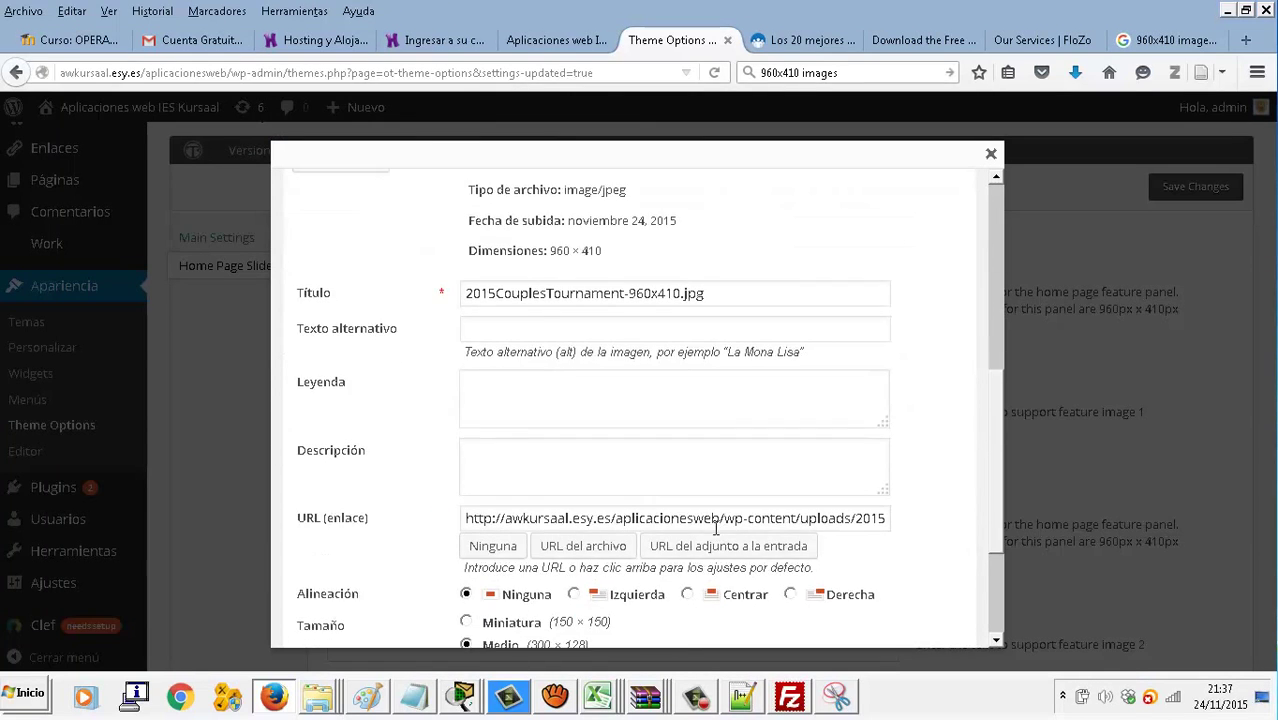
pyautogui.click(528, 547)
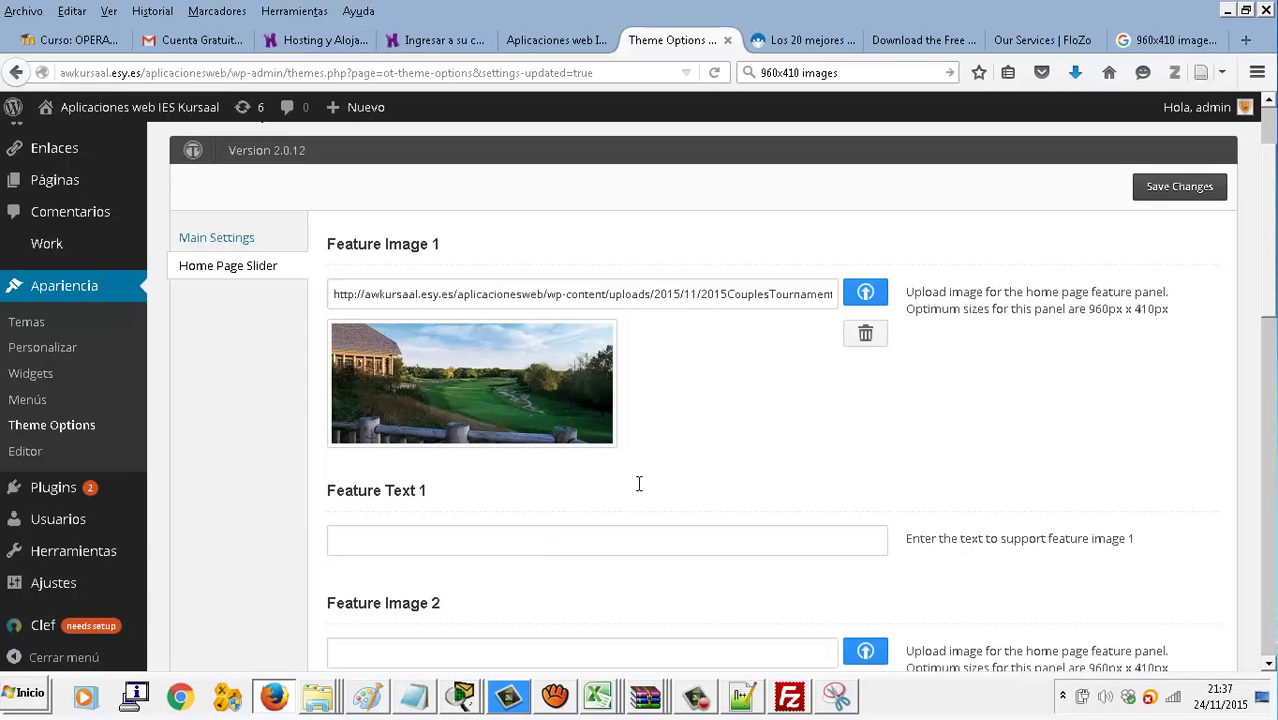
pyautogui.click(696, 538)
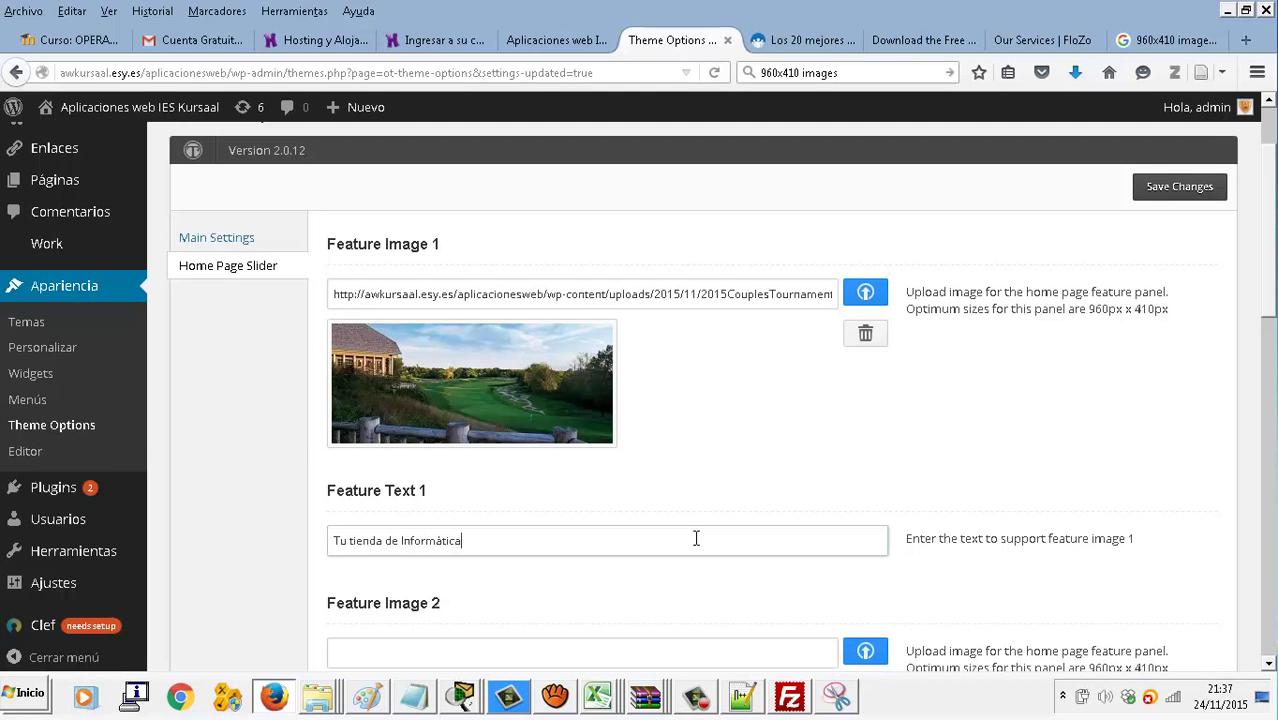
pyautogui.scroll(-3, 867, 580)
pyautogui.click(866, 437)
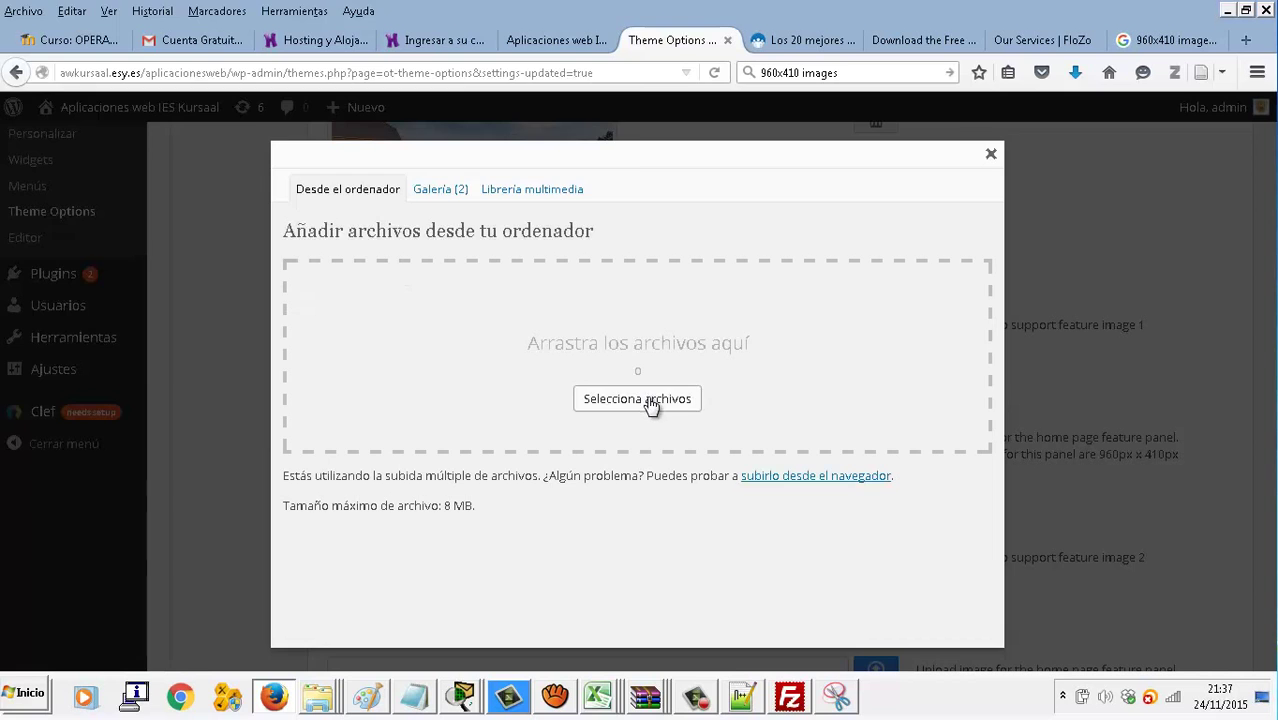
# Upload images3.jpg as Feature Image 2 with the caption 'Los mejores ordenadores'
pyautogui.click(653, 400)
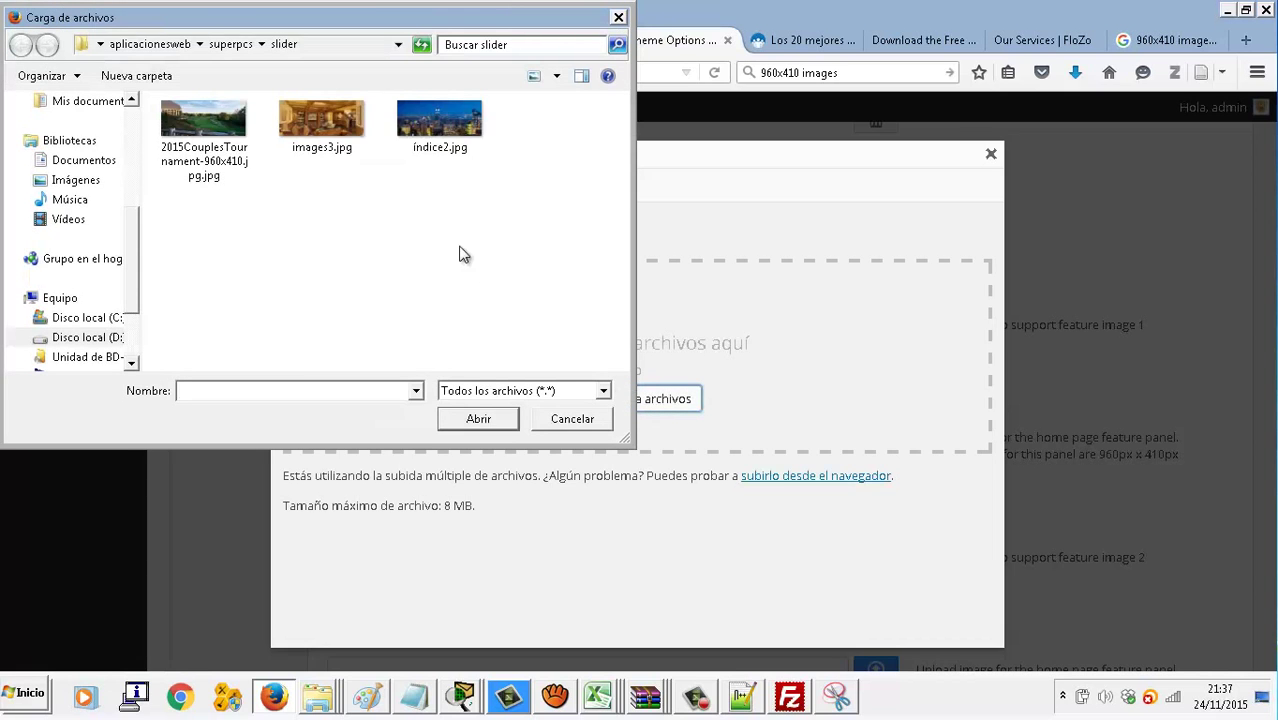
pyautogui.doubleClick(346, 122)
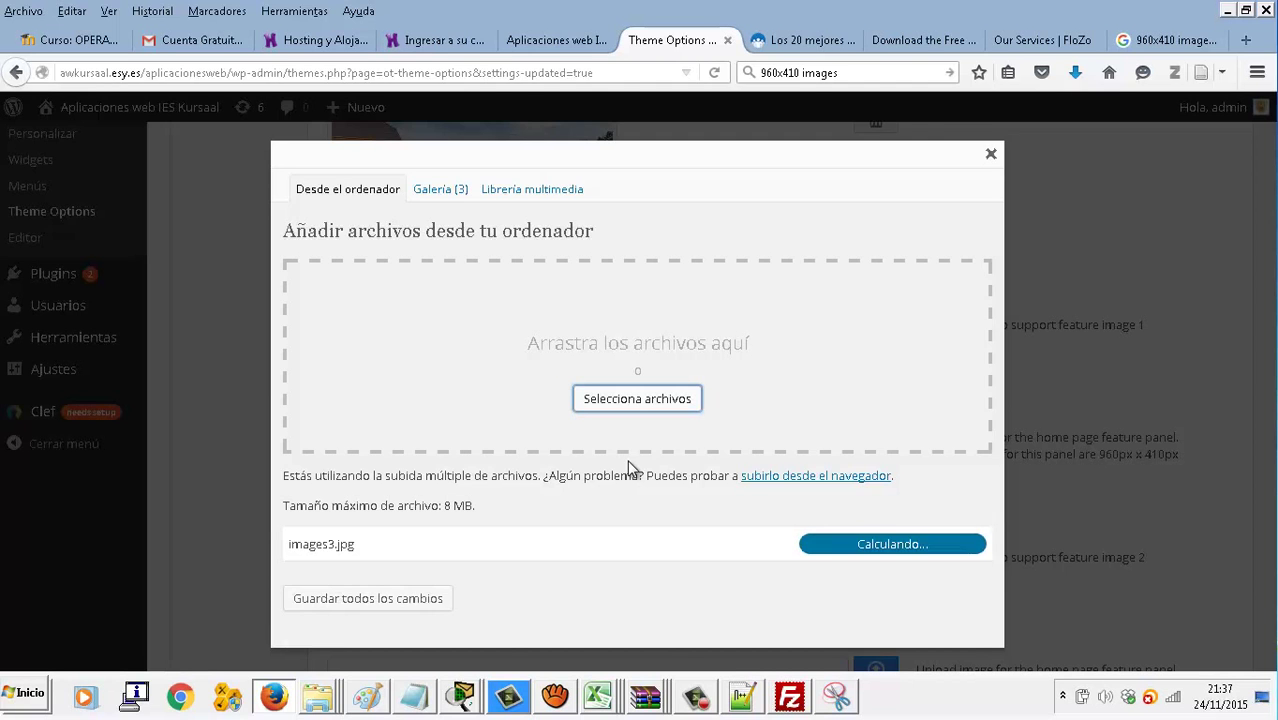
pyautogui.scroll(-8, 628, 465)
pyautogui.click(524, 545)
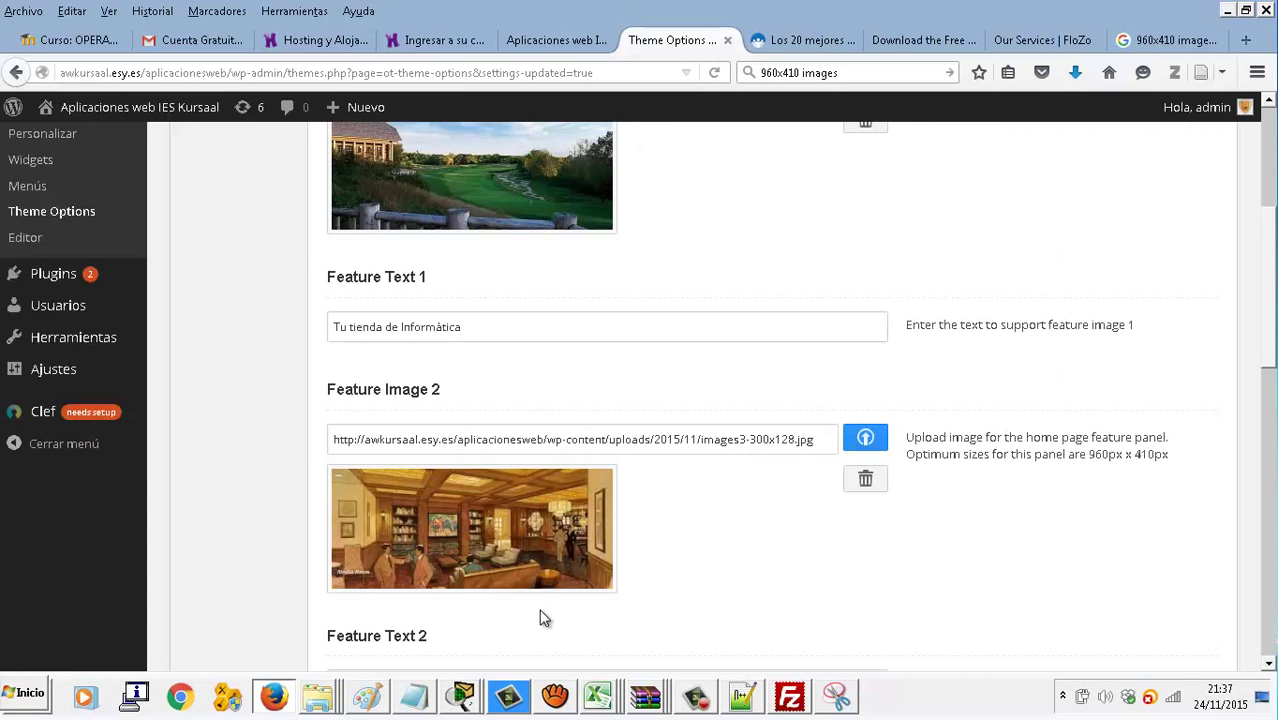
pyautogui.scroll(-4, 540, 618)
pyautogui.click(530, 468)
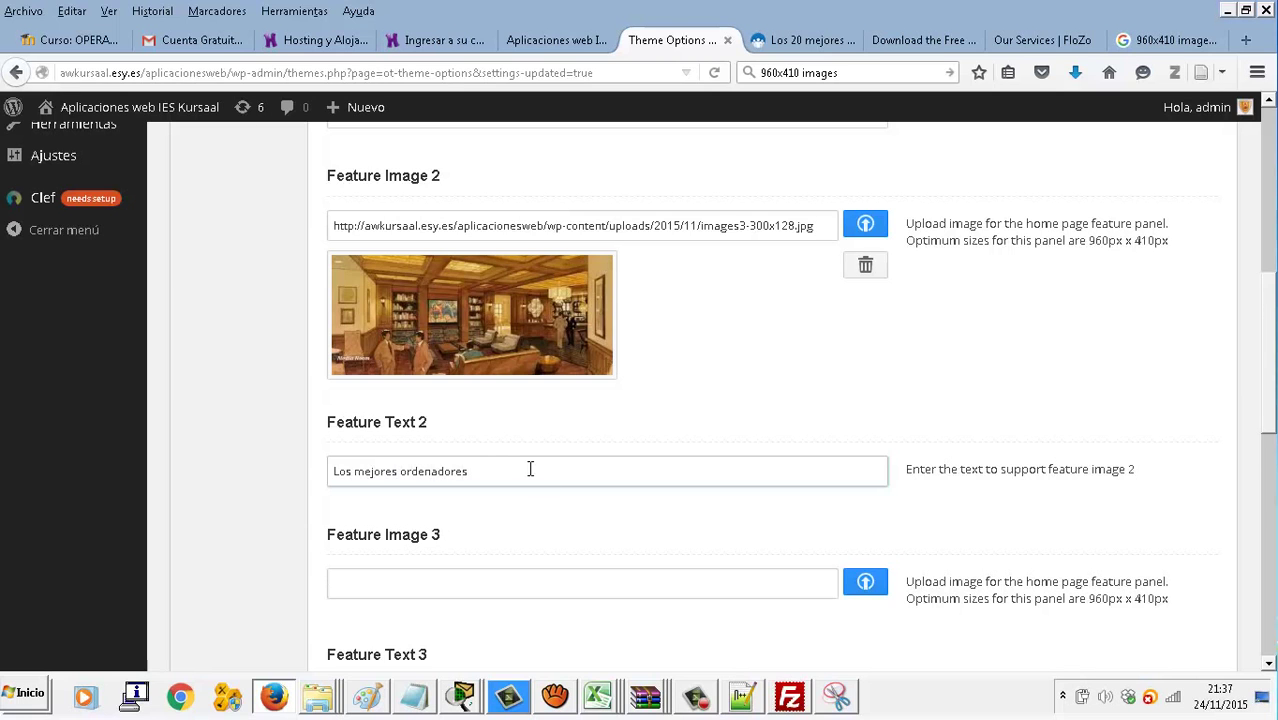
pyautogui.scroll(-2, 750, 666)
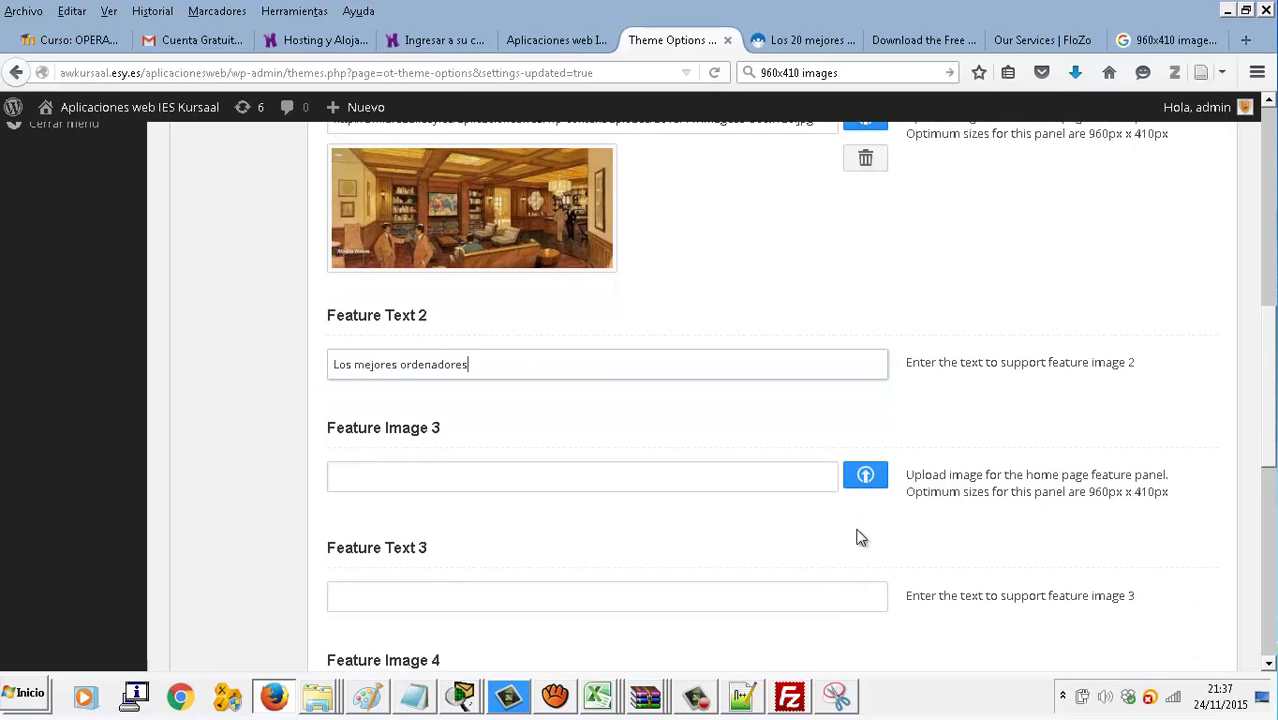
# Upload indice2.jpg, the city skyline photo, as Feature Image 3
pyautogui.click(864, 477)
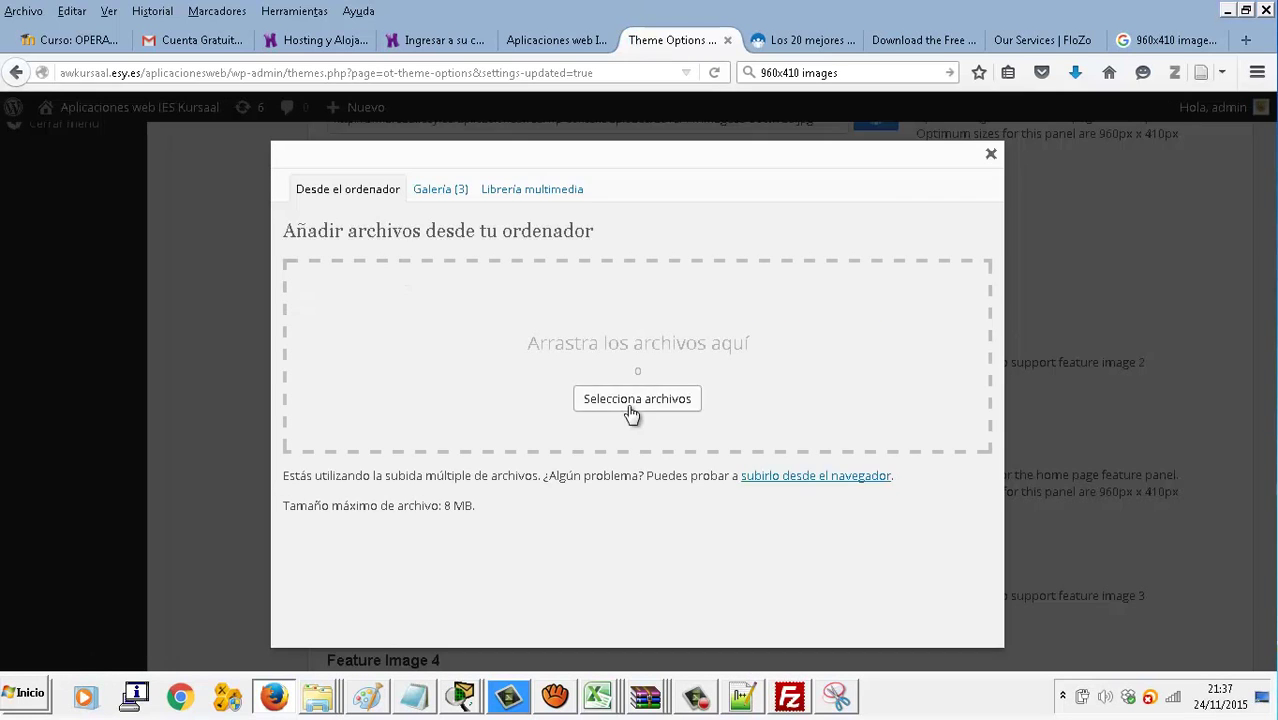
pyautogui.click(631, 404)
pyautogui.doubleClick(449, 143)
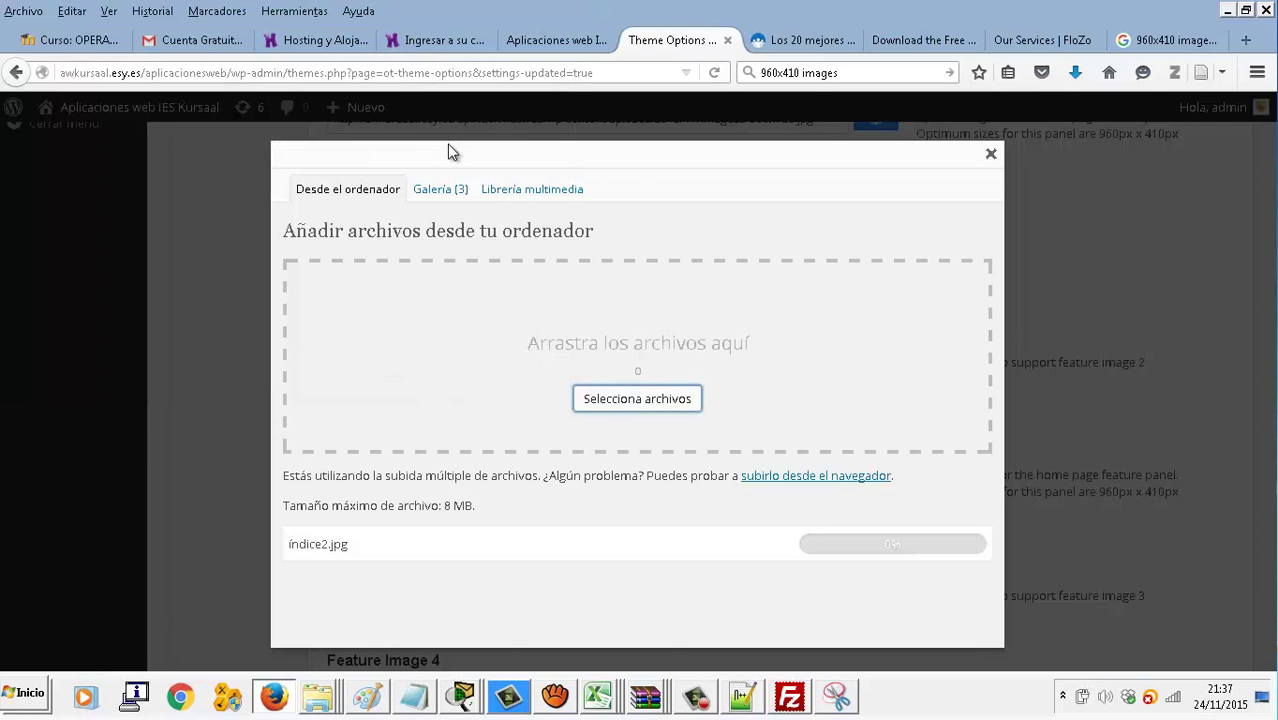
pyautogui.scroll(-5, 656, 588)
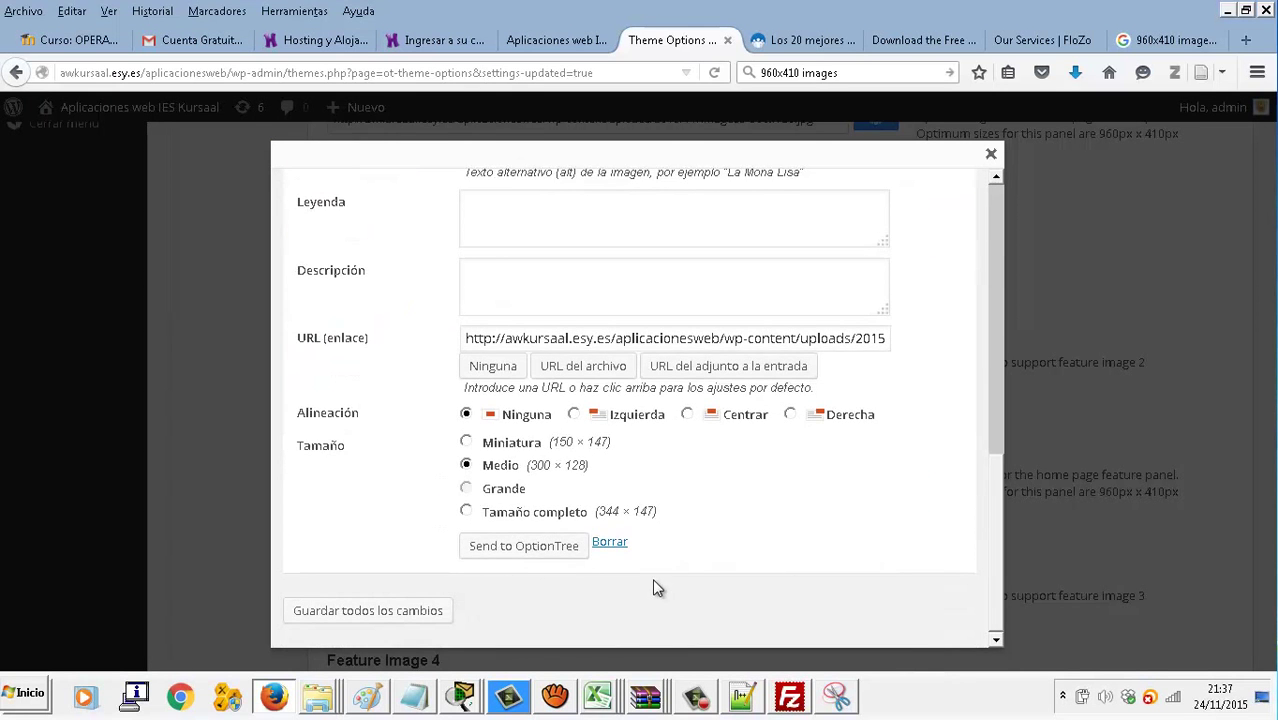
pyautogui.click(522, 543)
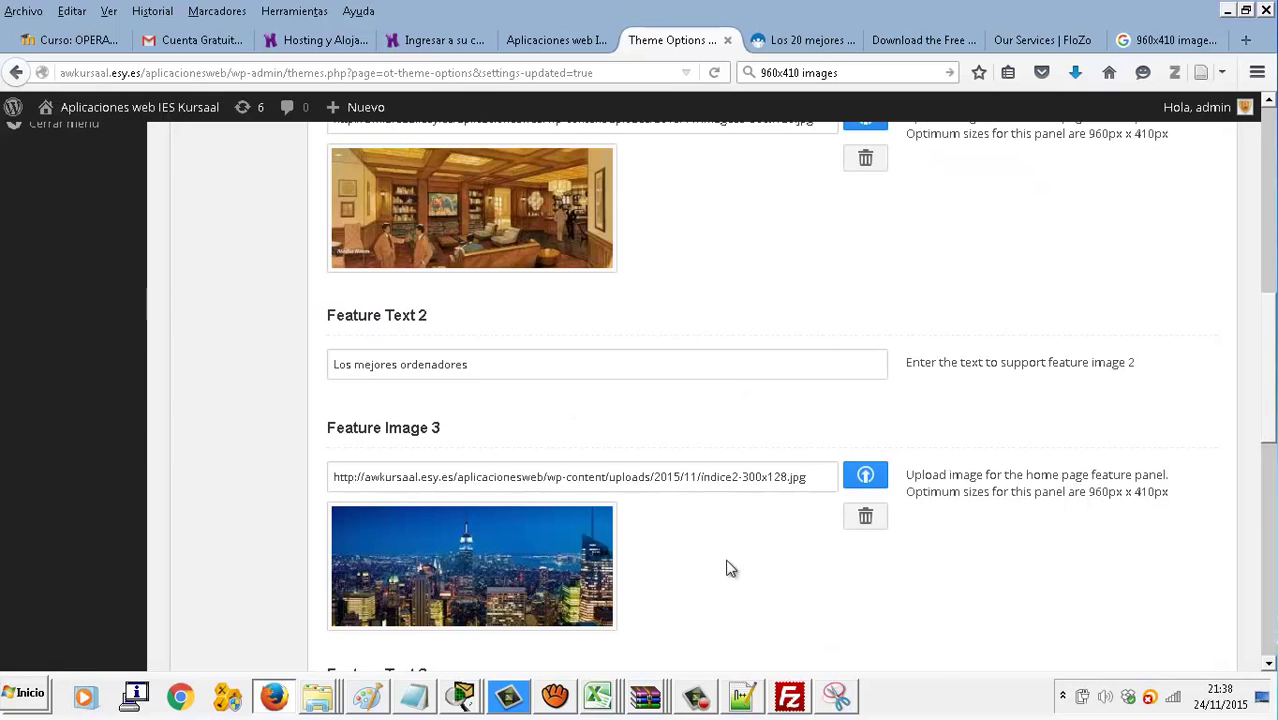
pyautogui.scroll(-3, 700, 550)
pyautogui.click(559, 400)
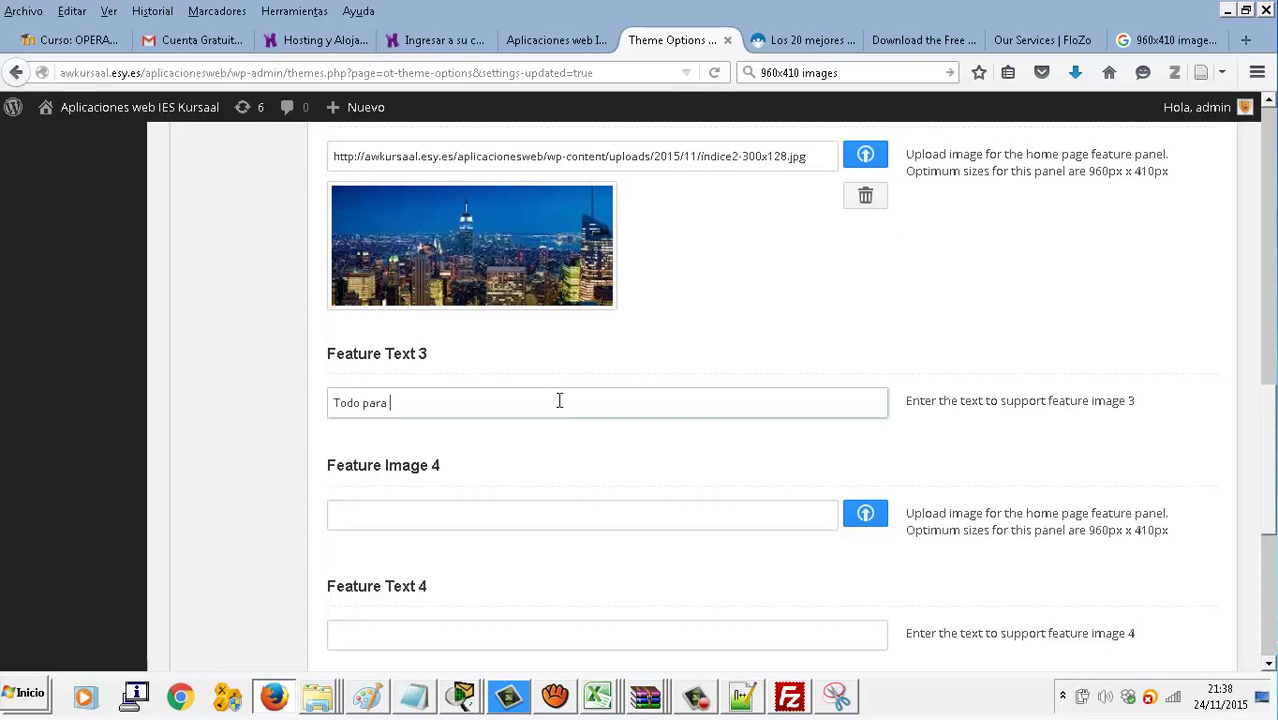
# Give Feature Text 3 a caption beginning 'Todo para' and save the slider settings
pyautogui.scroll(-4, 562, 401)
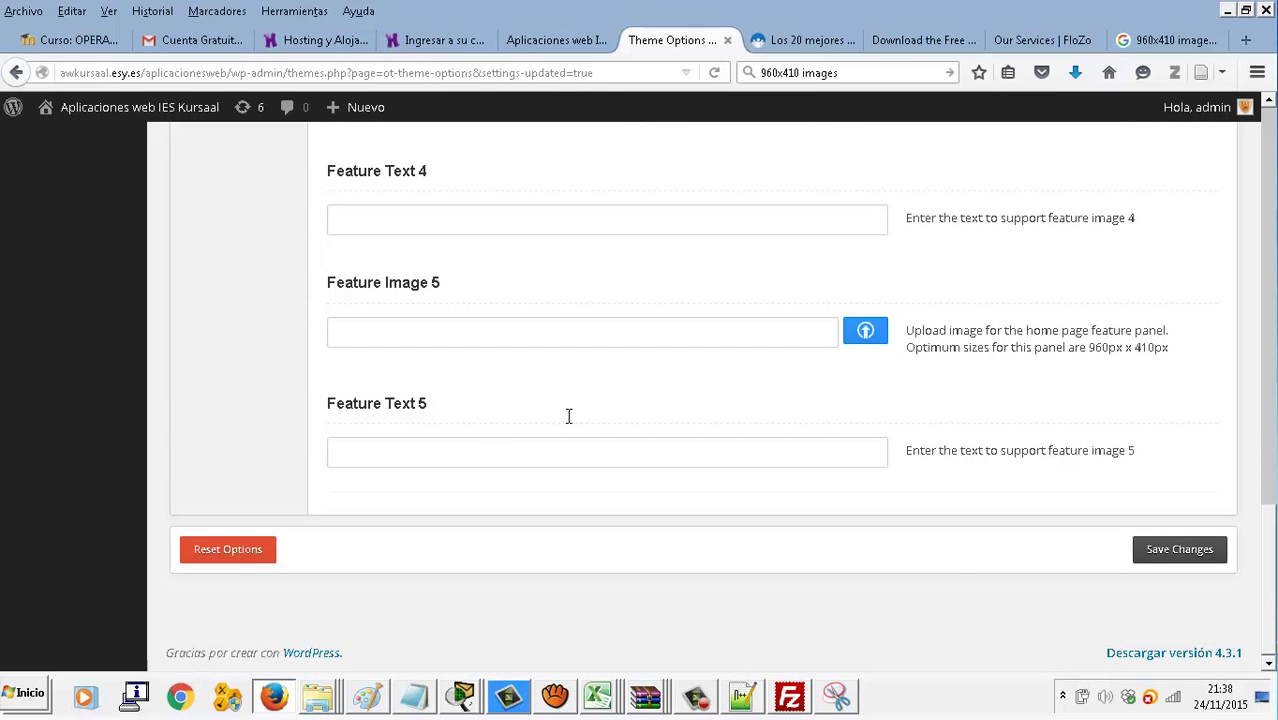
pyautogui.click(1200, 560)
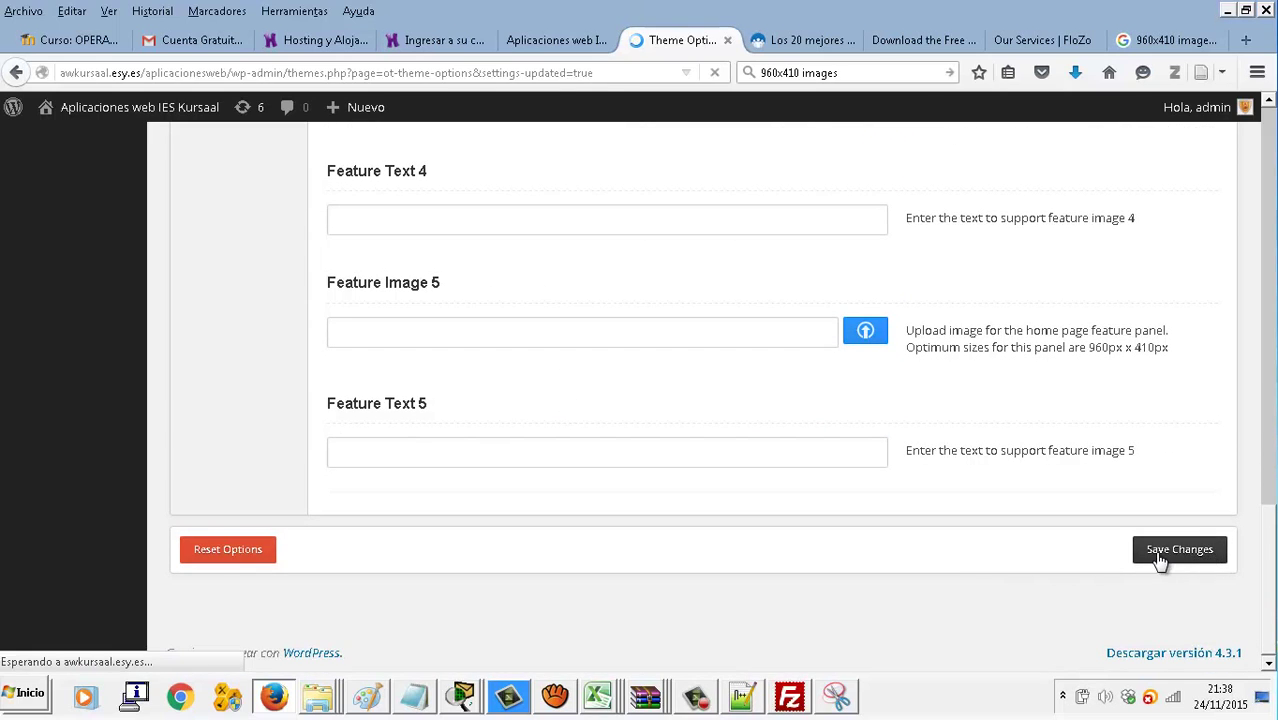
pyautogui.scroll(-1, 766, 447)
pyautogui.scroll(-15, 766, 447)
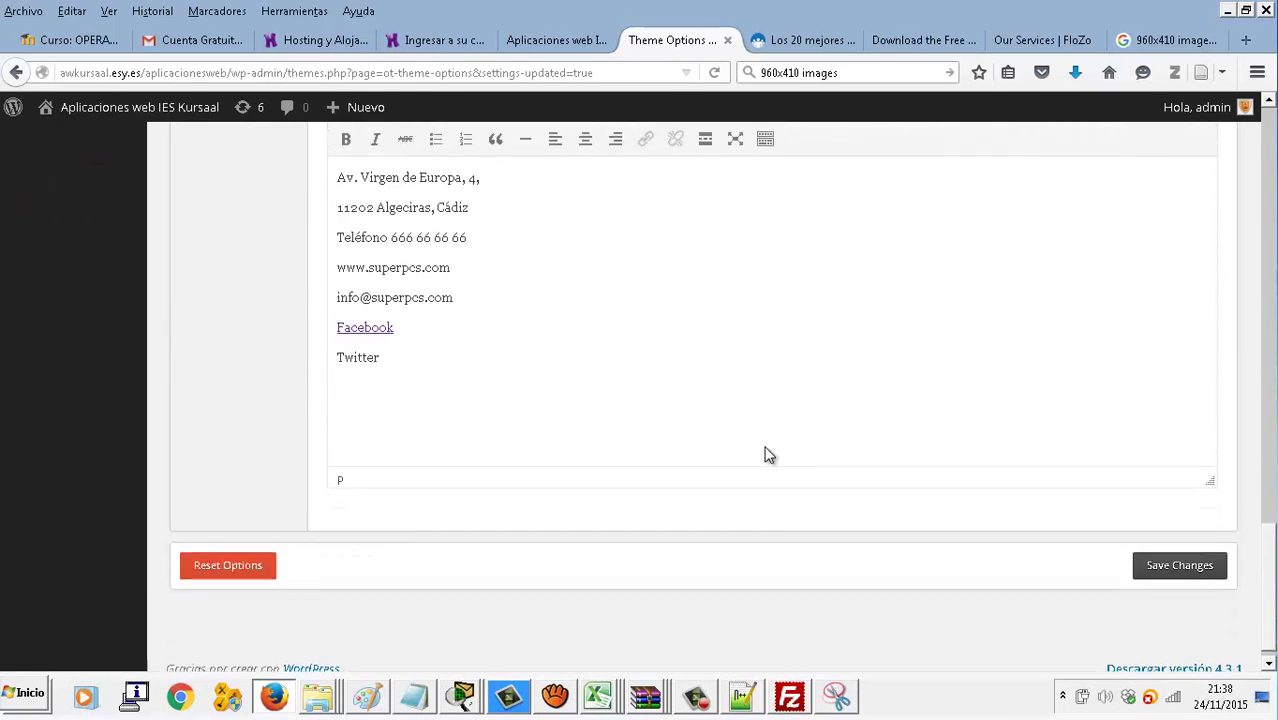
pyautogui.scroll(15, 766, 455)
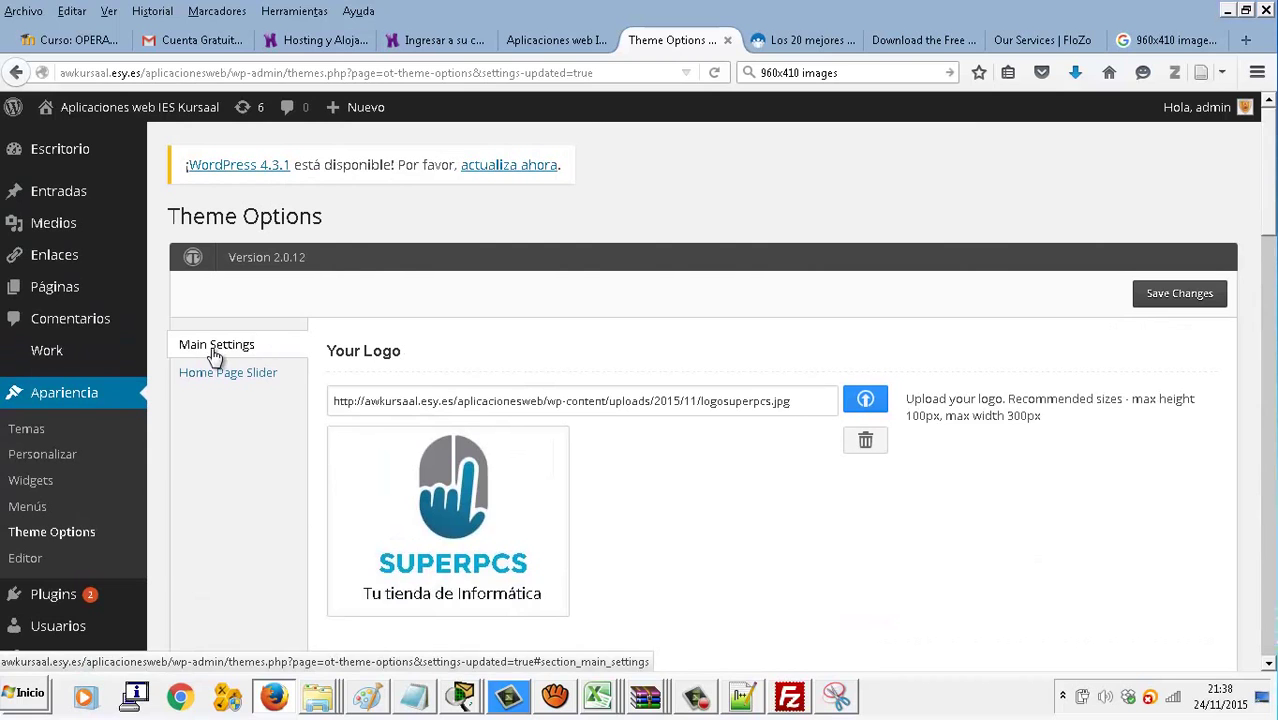
# Reload the live site to check the updated home page slider
pyautogui.click(210, 374)
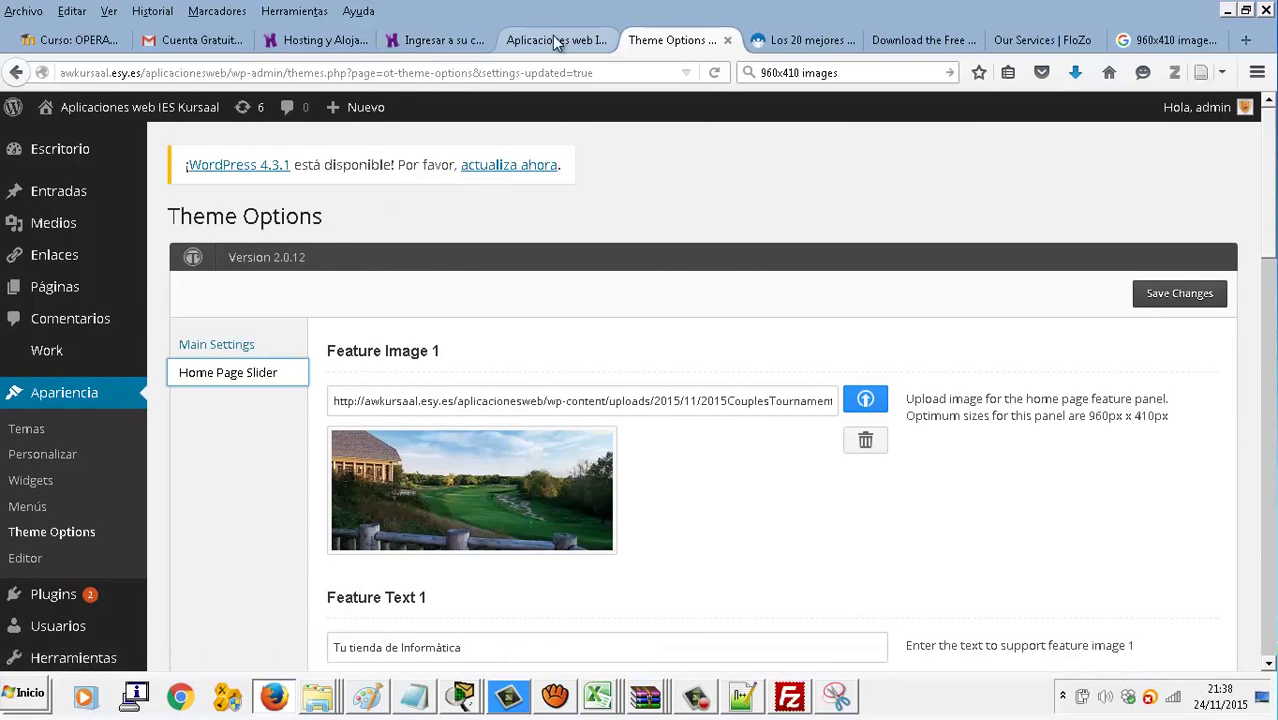
pyautogui.click(556, 40)
pyautogui.click(714, 72)
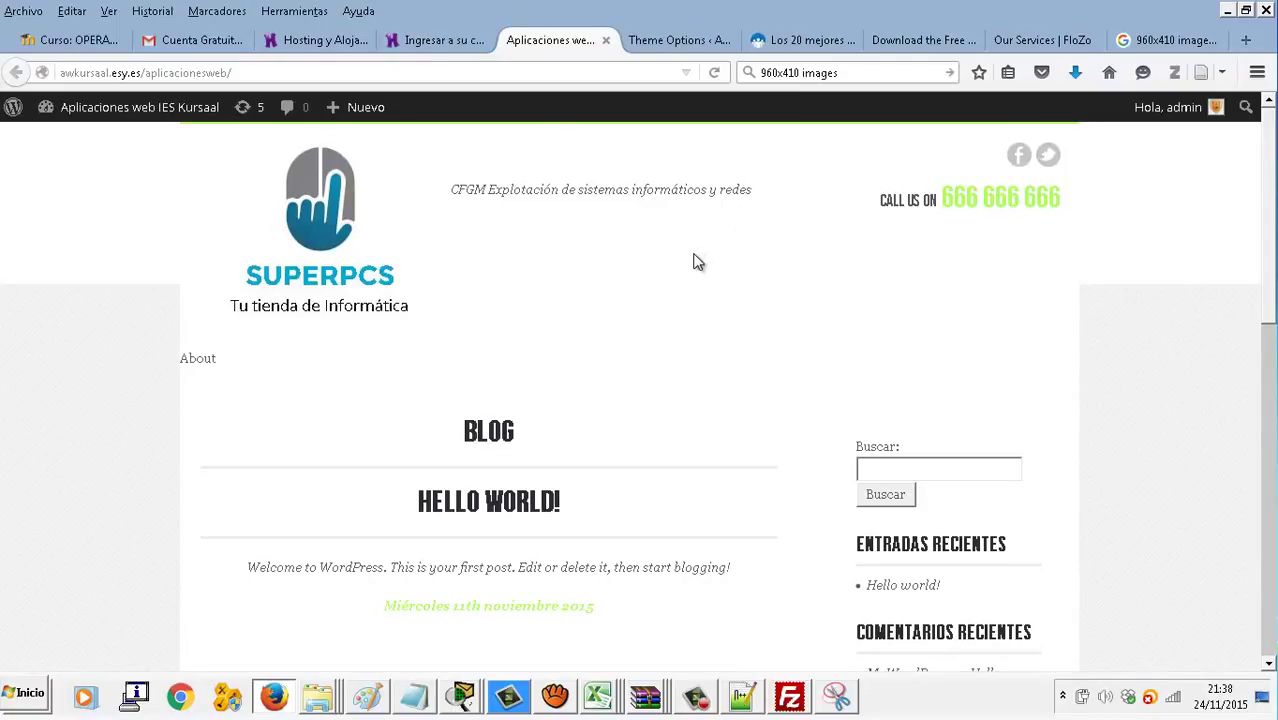
pyautogui.scroll(-10, 685, 319)
pyautogui.scroll(10, 685, 319)
# Back in Theme Options, open the media uploader for Feature Image 4
pyautogui.click(688, 45)
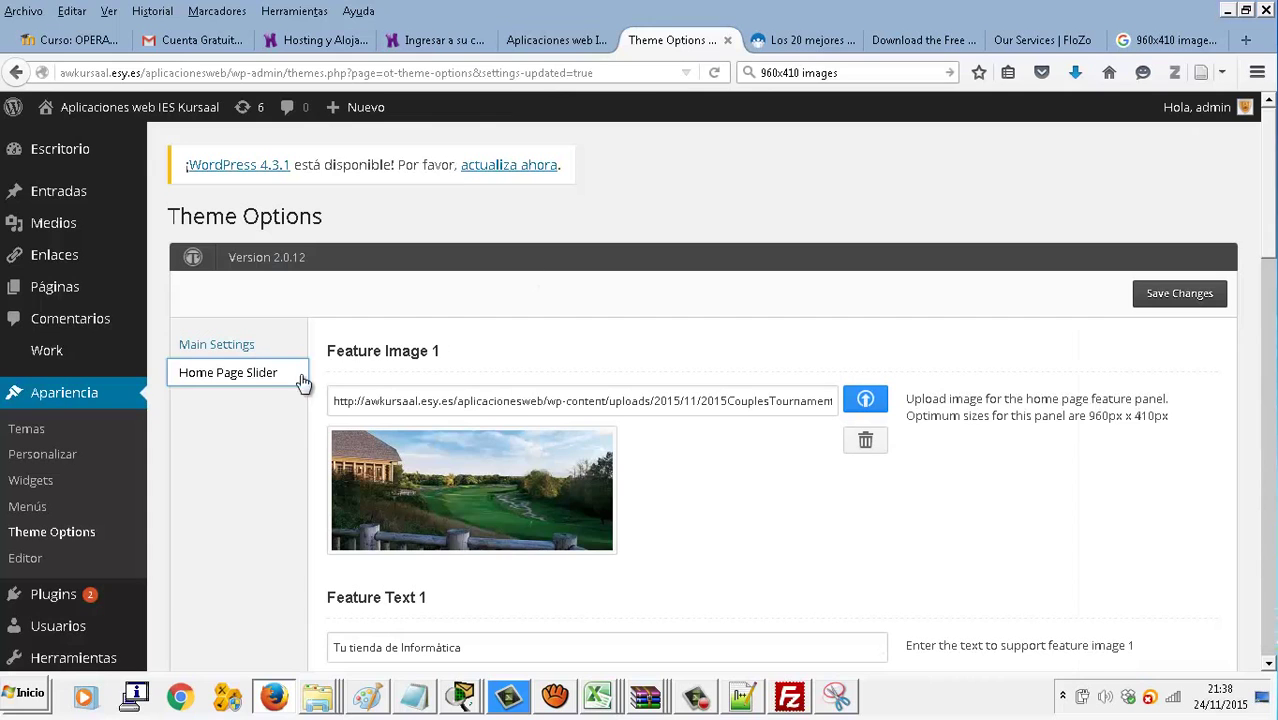
pyautogui.scroll(-1, 58, 510)
pyautogui.scroll(-2, 58, 510)
pyautogui.moveTo(58, 500)
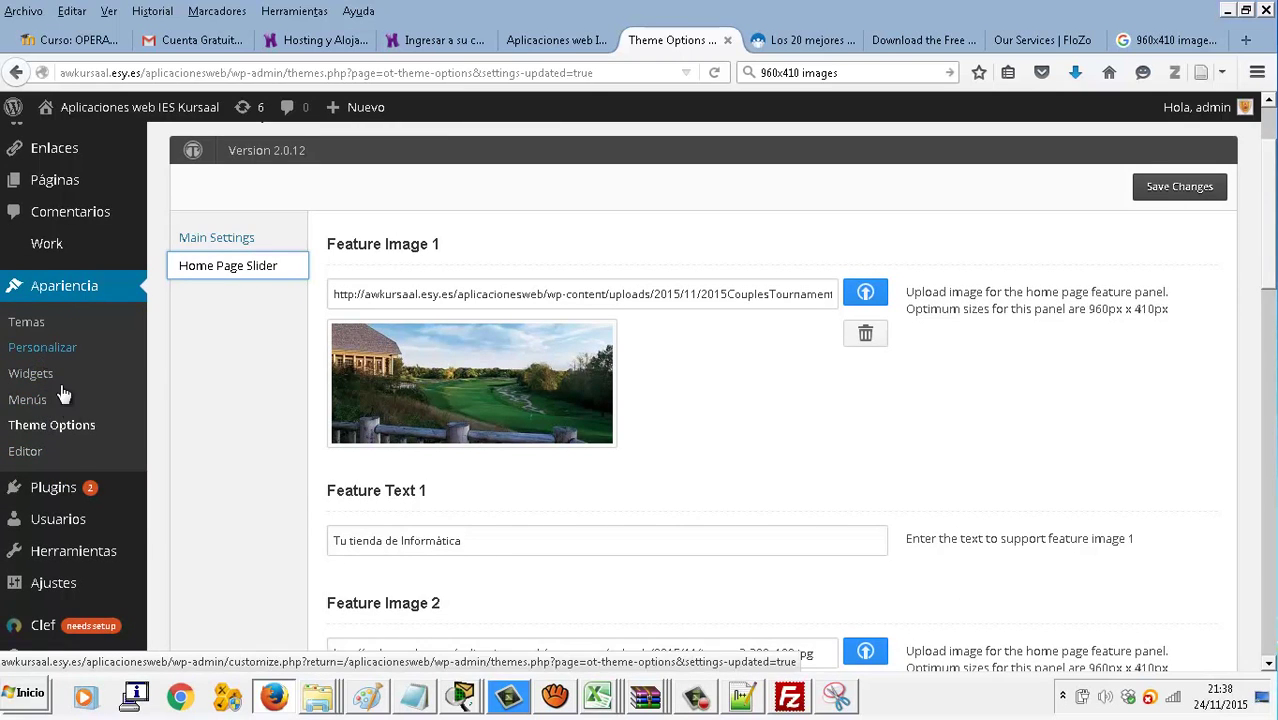
pyautogui.scroll(-2, 70, 425)
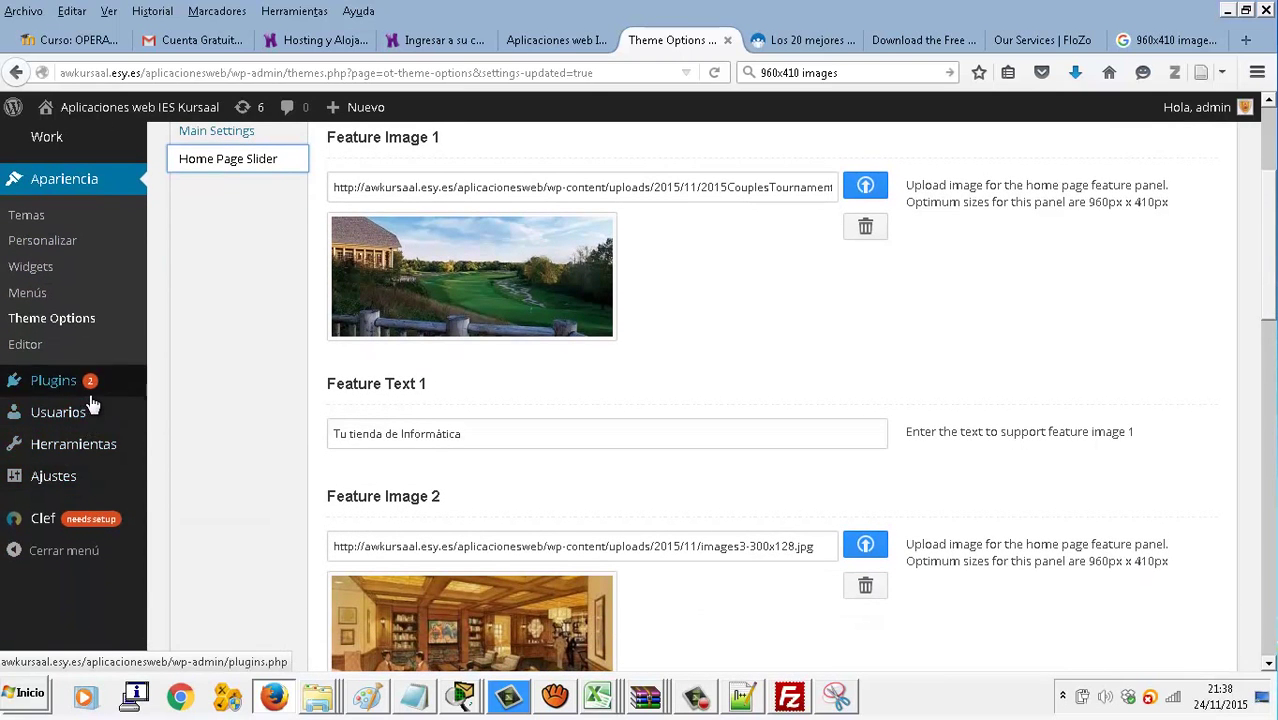
pyautogui.scroll(-10, 998, 284)
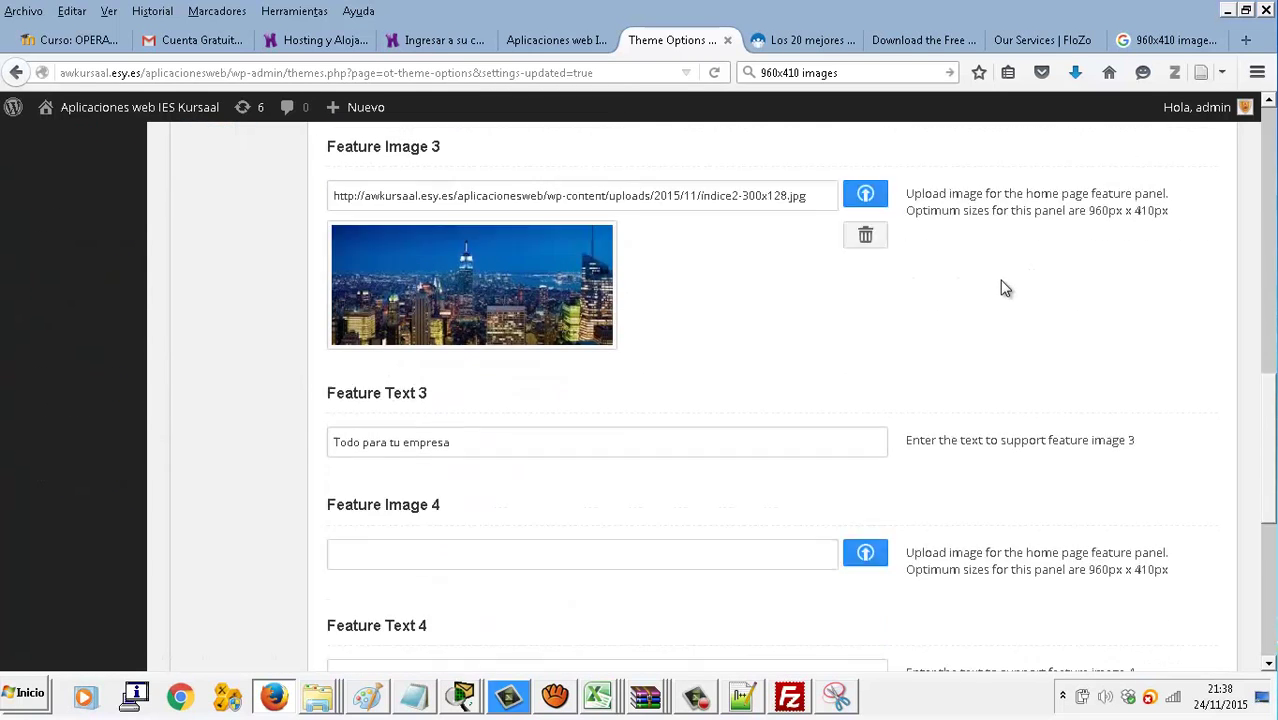
pyautogui.click(866, 406)
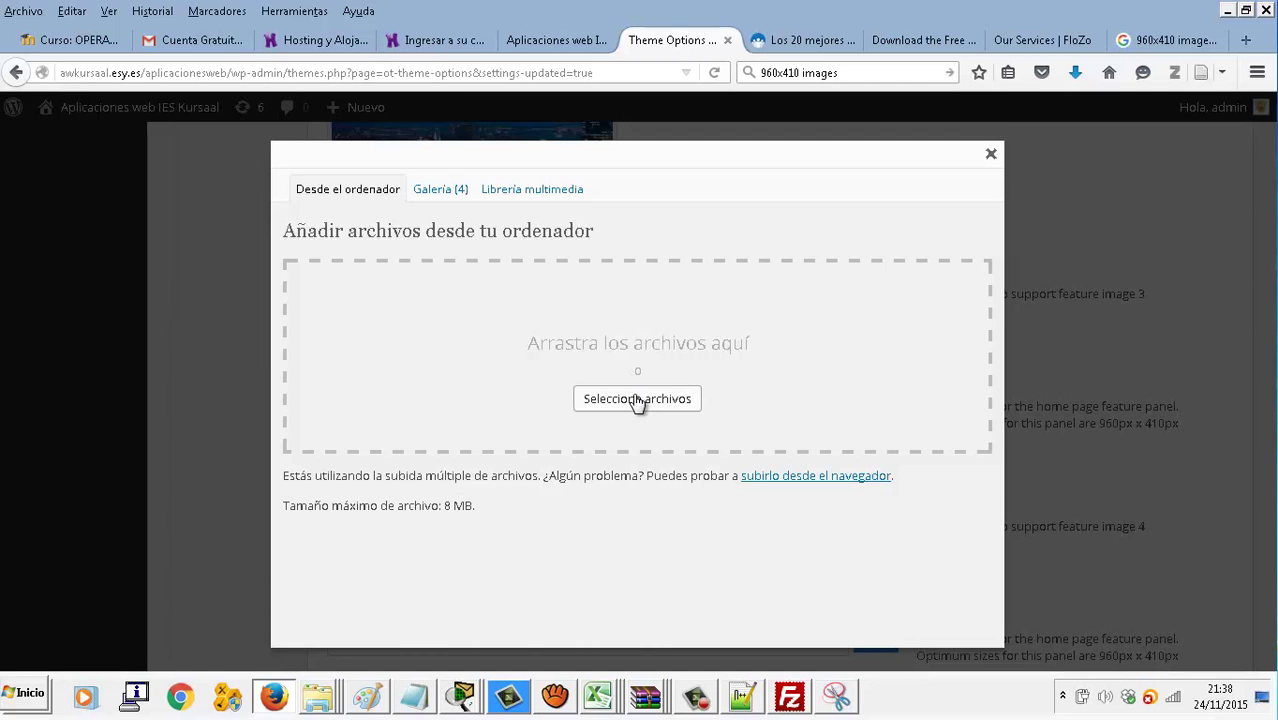
# Choose the índice2 skyline image from the gallery as Feature Image 4
pyautogui.click(456, 195)
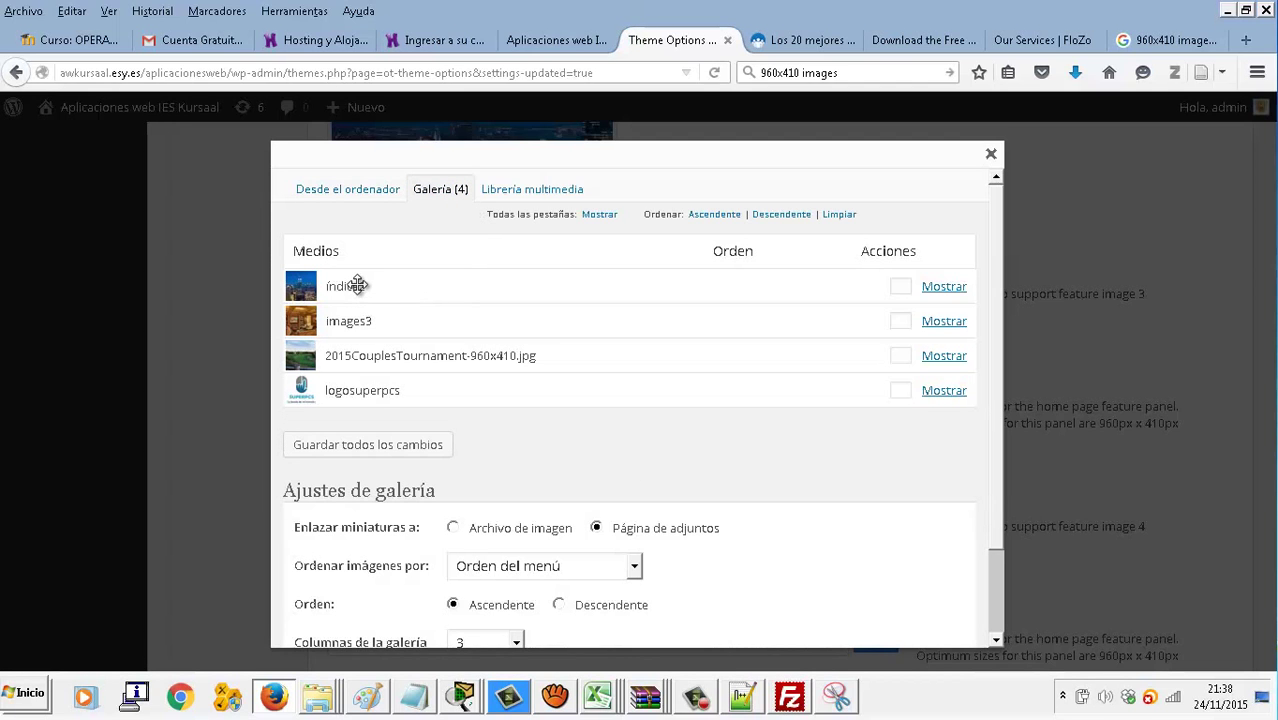
pyautogui.click(944, 286)
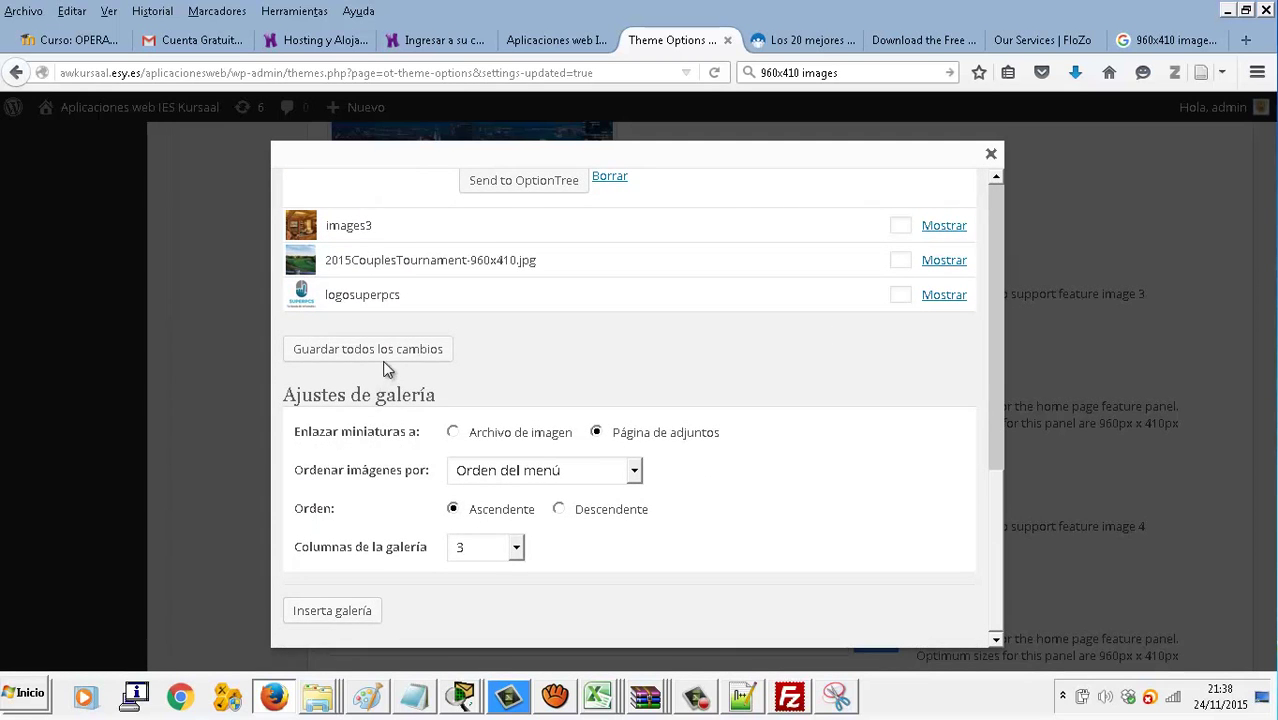
pyautogui.click(533, 190)
pyautogui.scroll(-3, 686, 370)
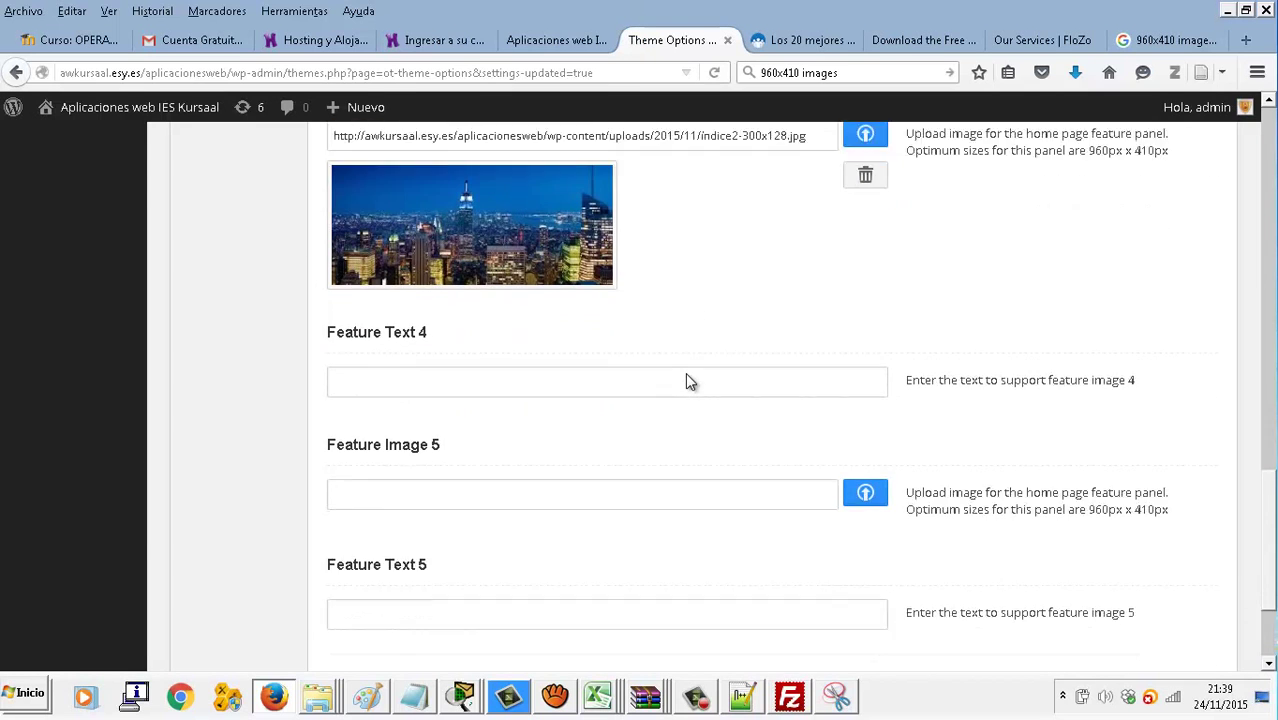
pyautogui.scroll(-2, 686, 381)
# Choose the golf course image from the gallery as Feature Image 5
pyautogui.click(864, 446)
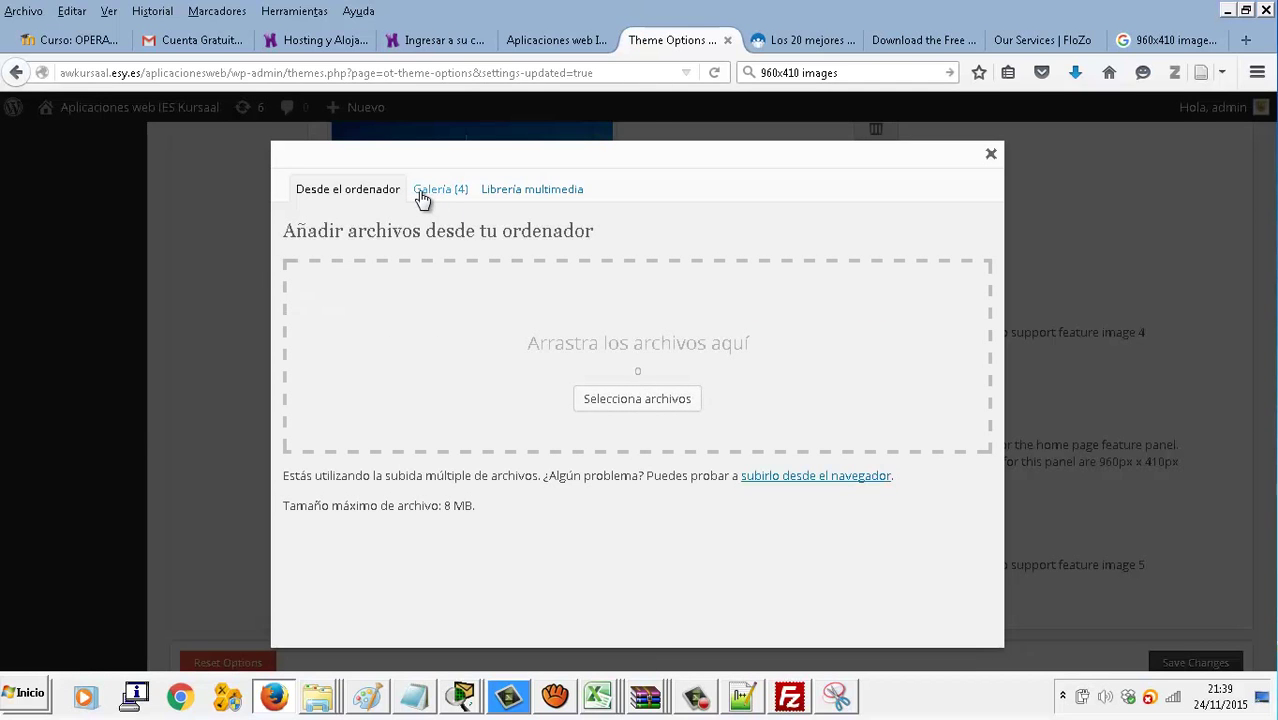
pyautogui.click(422, 196)
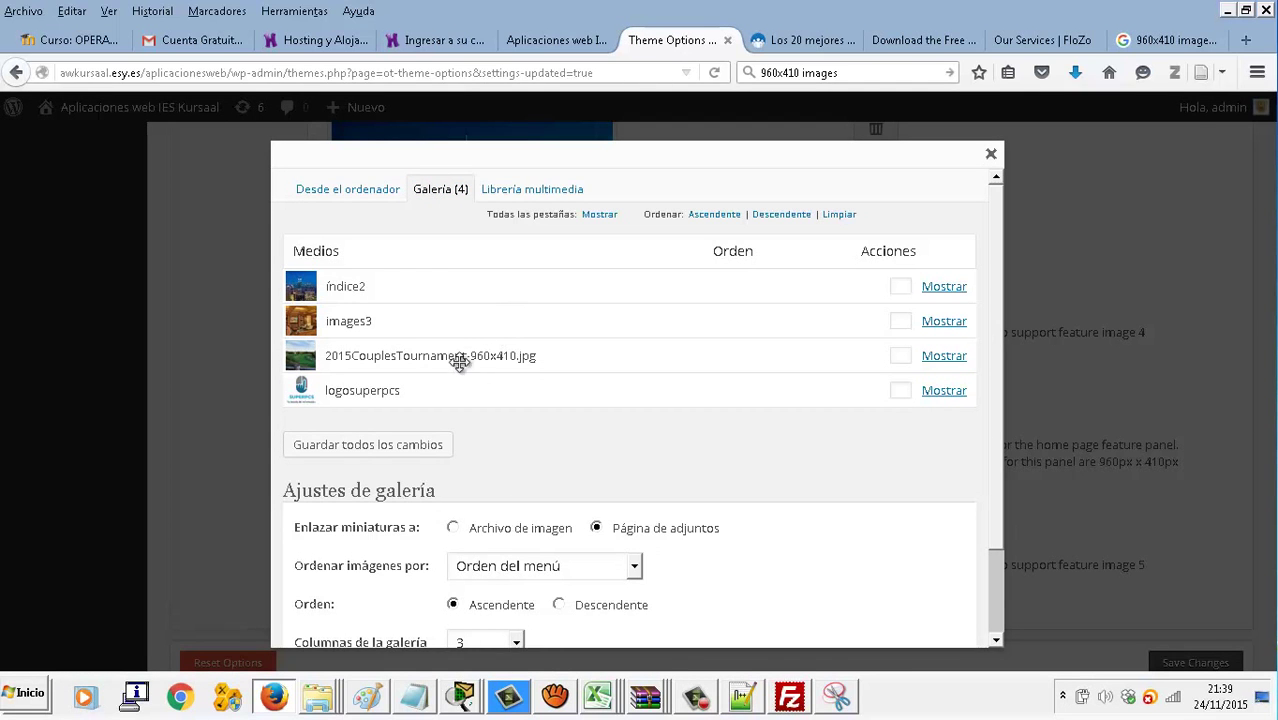
pyautogui.click(943, 357)
pyautogui.scroll(-5, 718, 423)
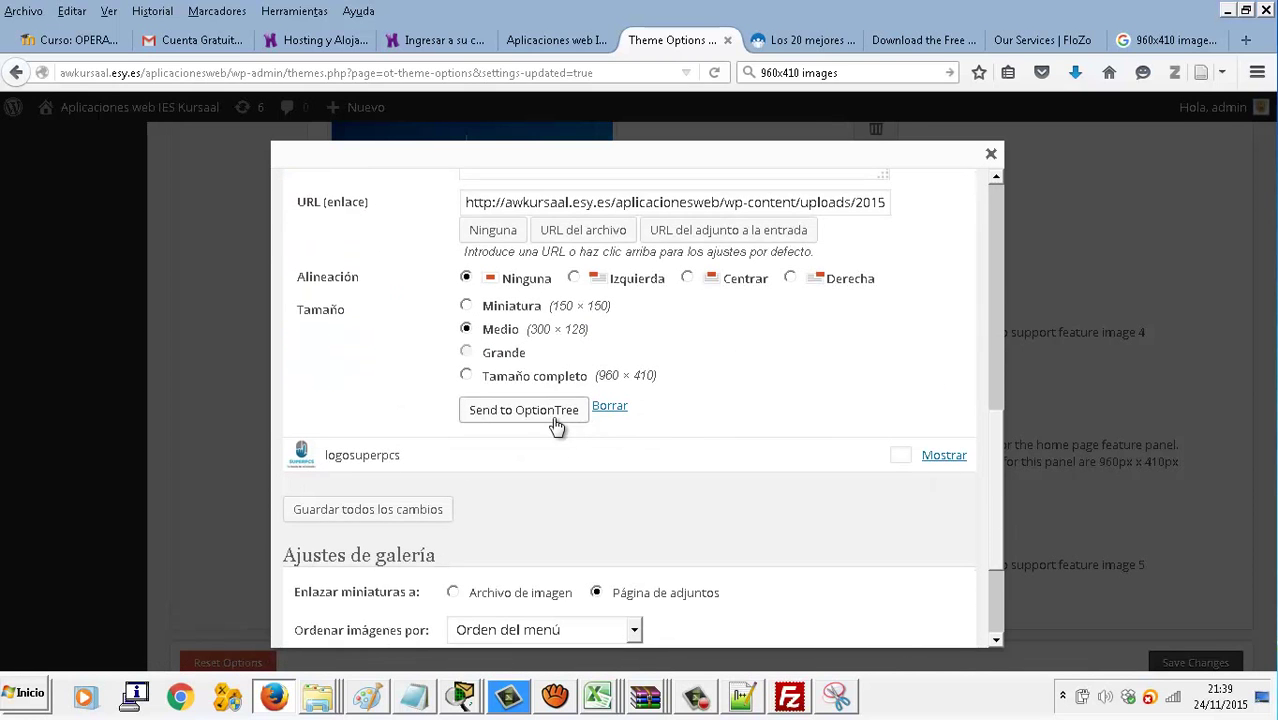
pyautogui.click(523, 410)
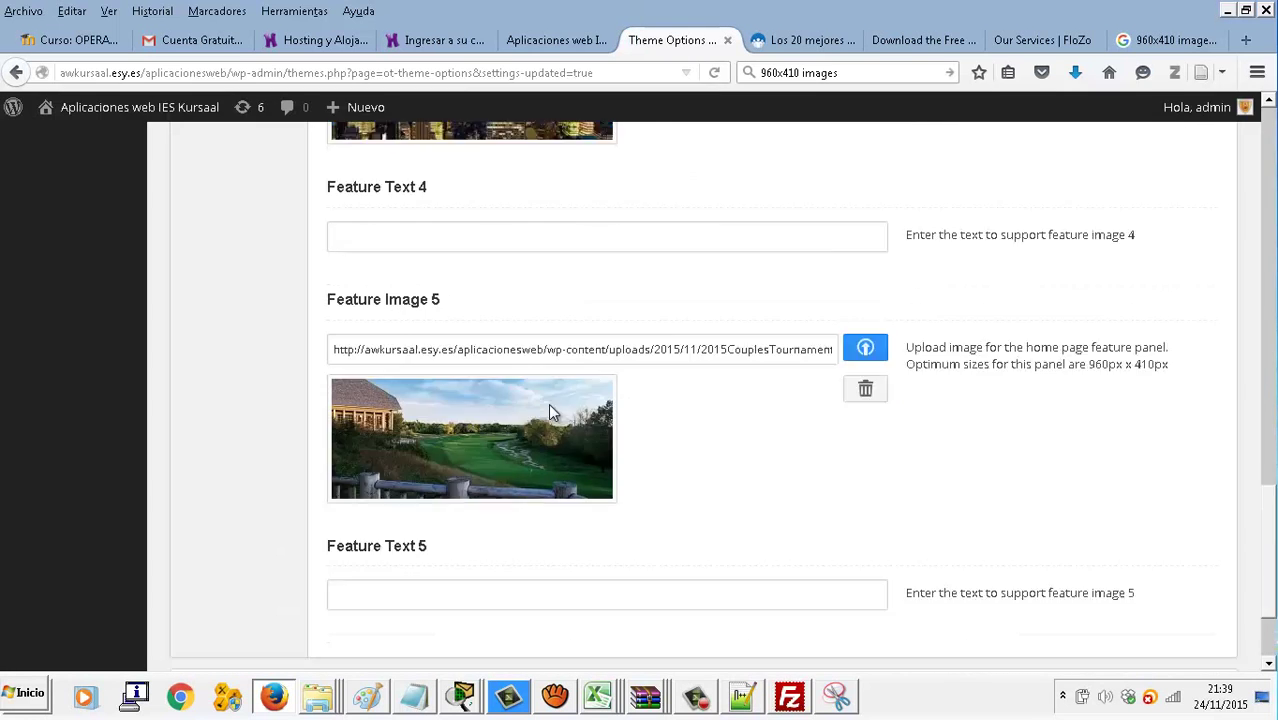
pyautogui.scroll(-3, 550, 400)
pyautogui.scroll(2, 557, 330)
# Caption Feature Images 4 and 5 as 'a' and 'b' and save the theme options
pyautogui.click(553, 195)
pyautogui.write('a')
pyautogui.click(588, 556)
pyautogui.click(1155, 658)
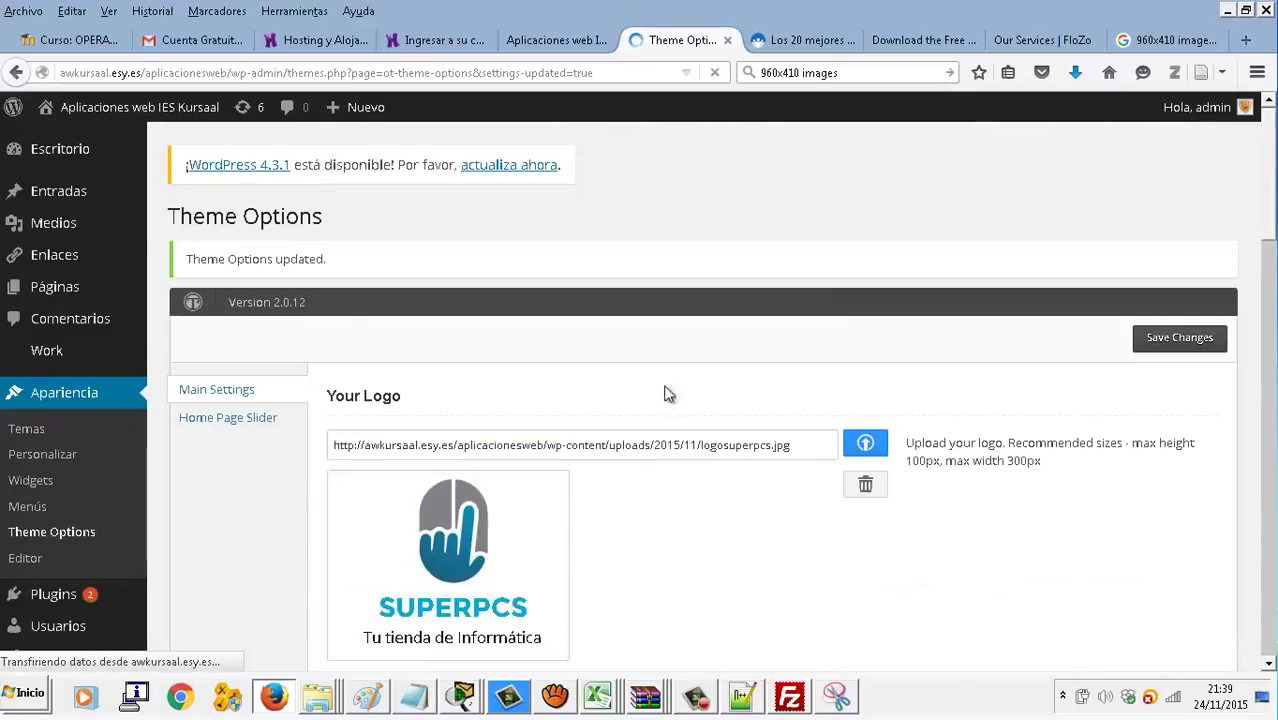
pyautogui.click(1155, 340)
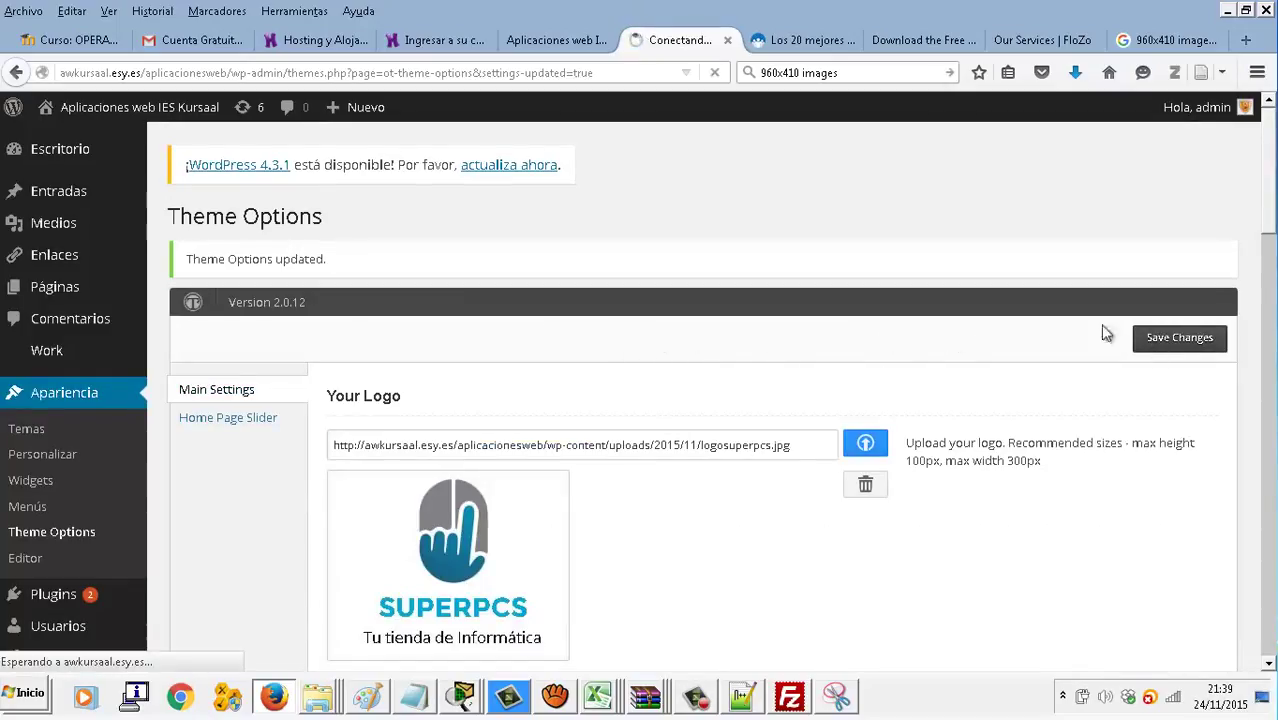
# Reload the live site to check the slider, then open the FloZo theme customizer from Temas
pyautogui.click(557, 40)
pyautogui.click(714, 73)
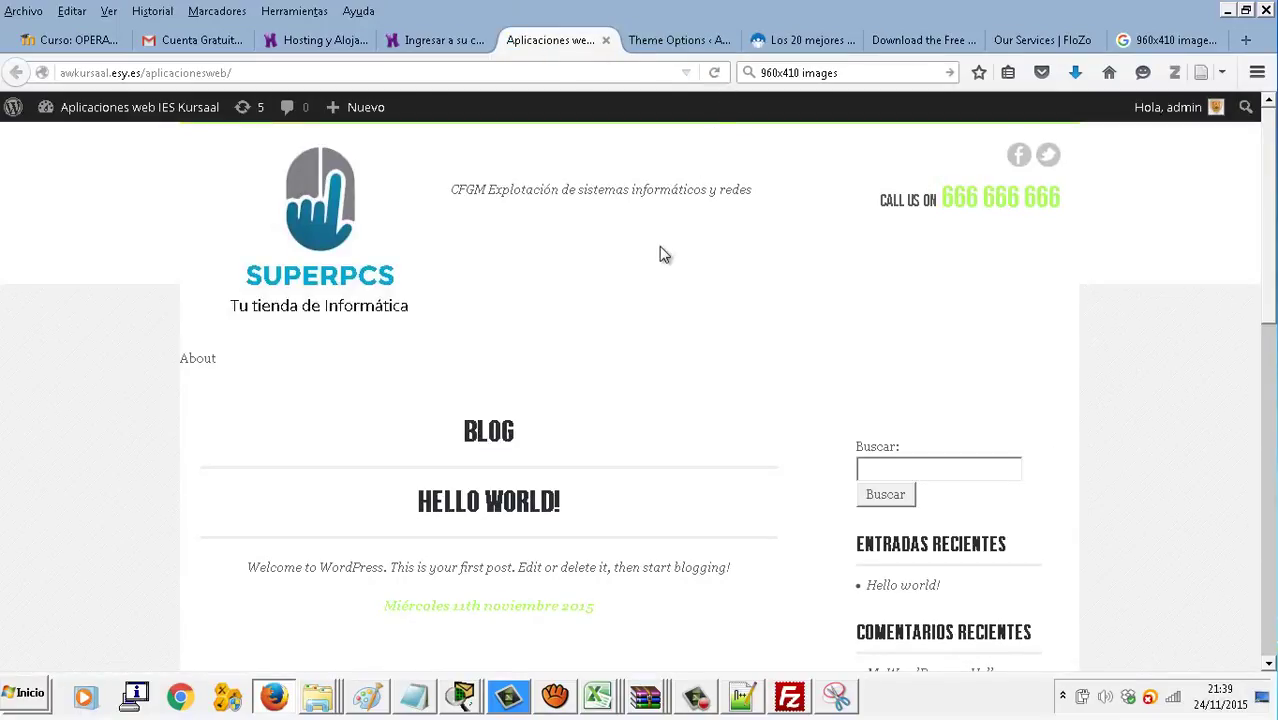
pyautogui.click(666, 44)
pyautogui.scroll(-2, 249, 398)
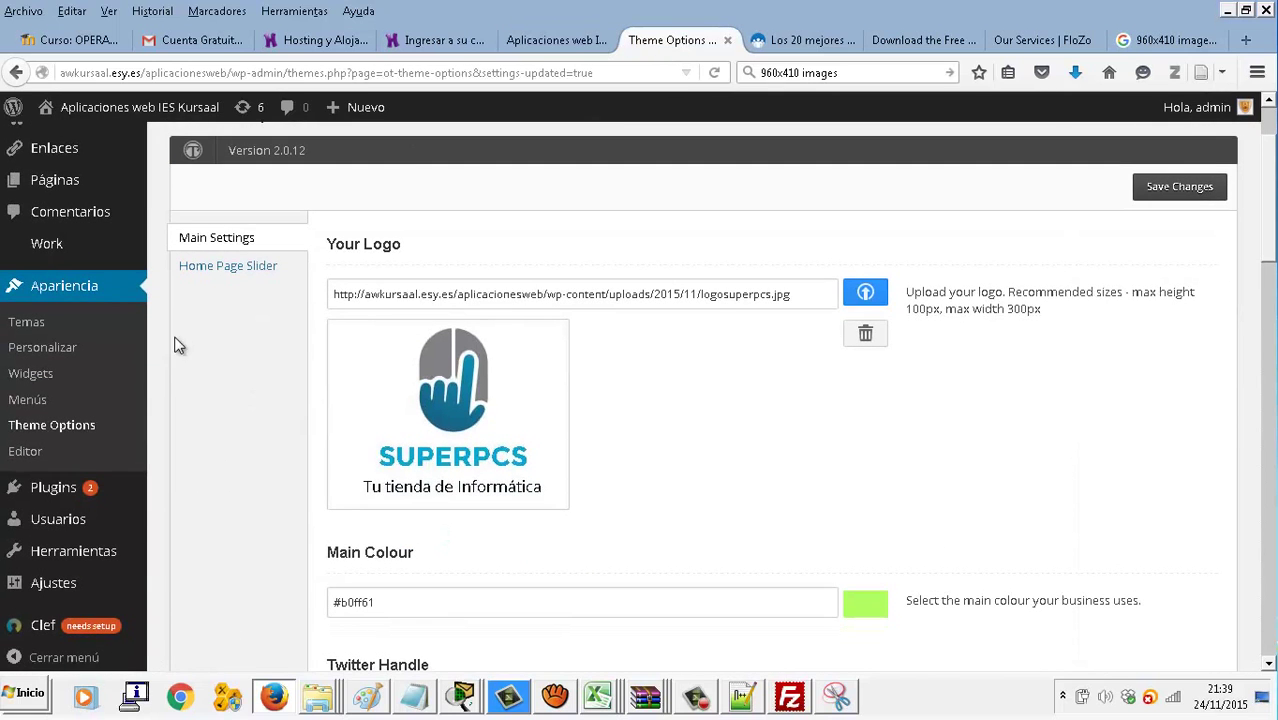
pyautogui.click(33, 322)
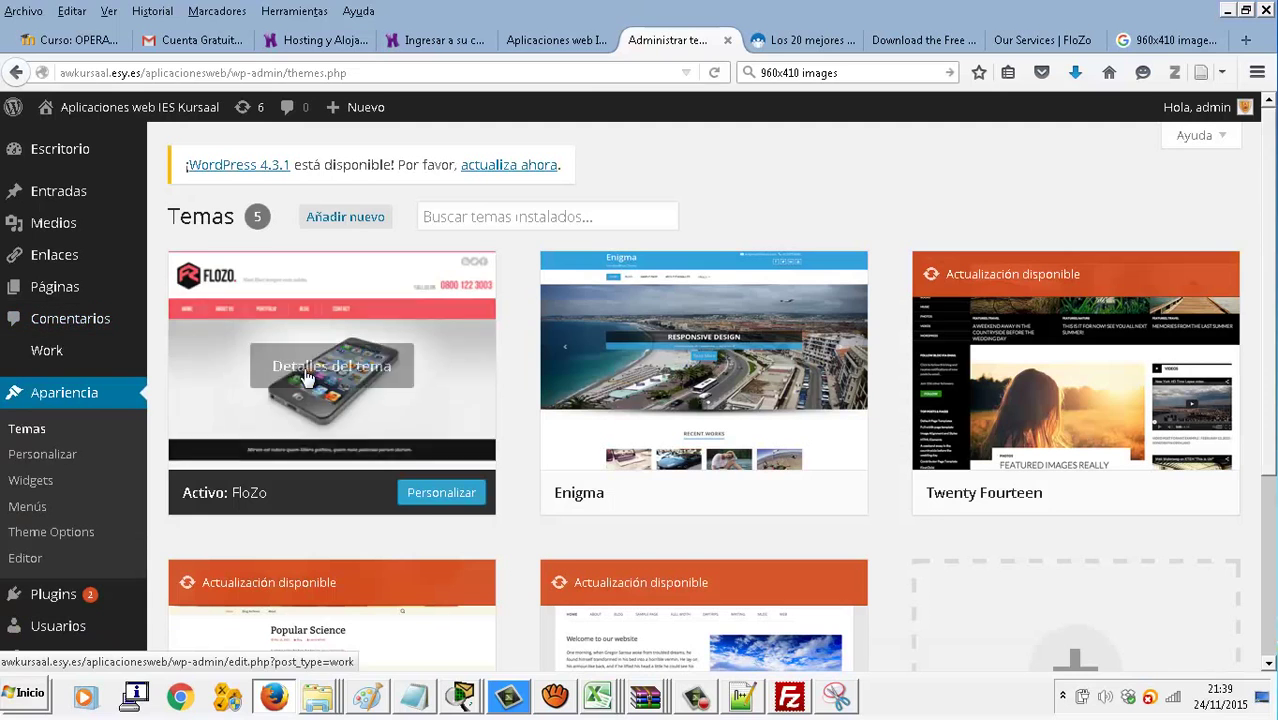
pyautogui.click(438, 505)
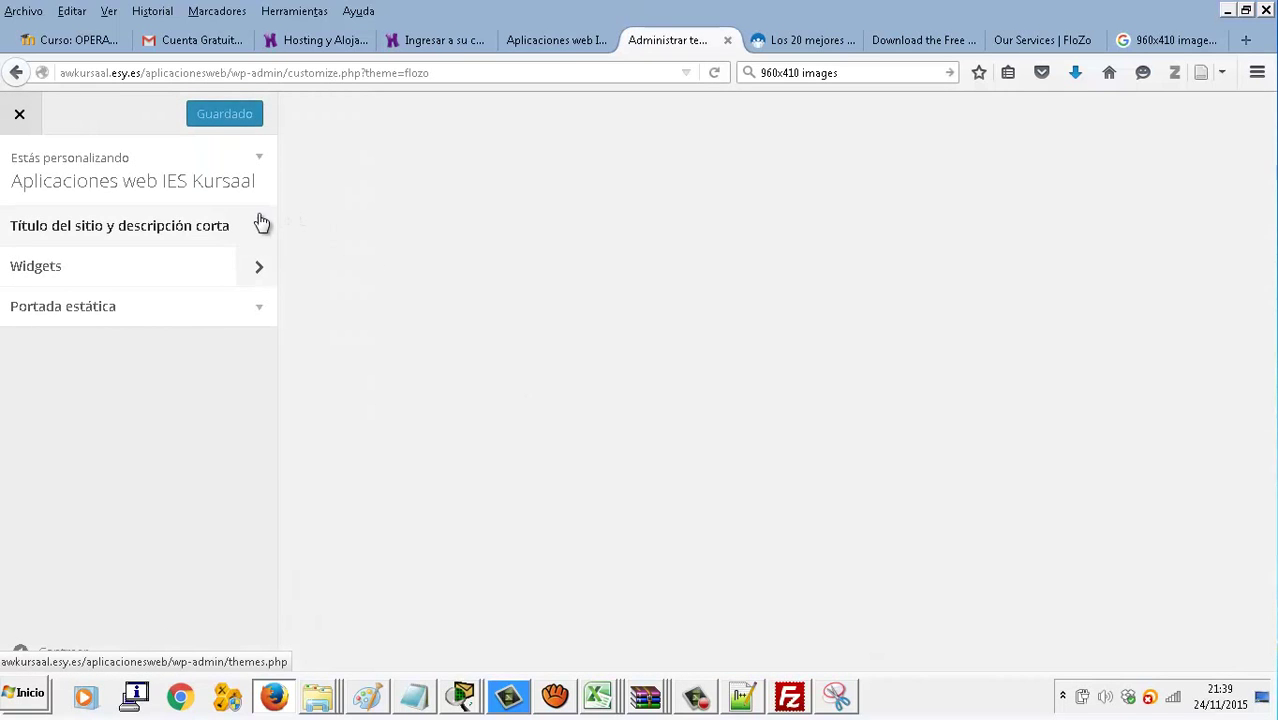
# Glance at the Widgets section, then switch Portada estática to a static page
pyautogui.click(250, 265)
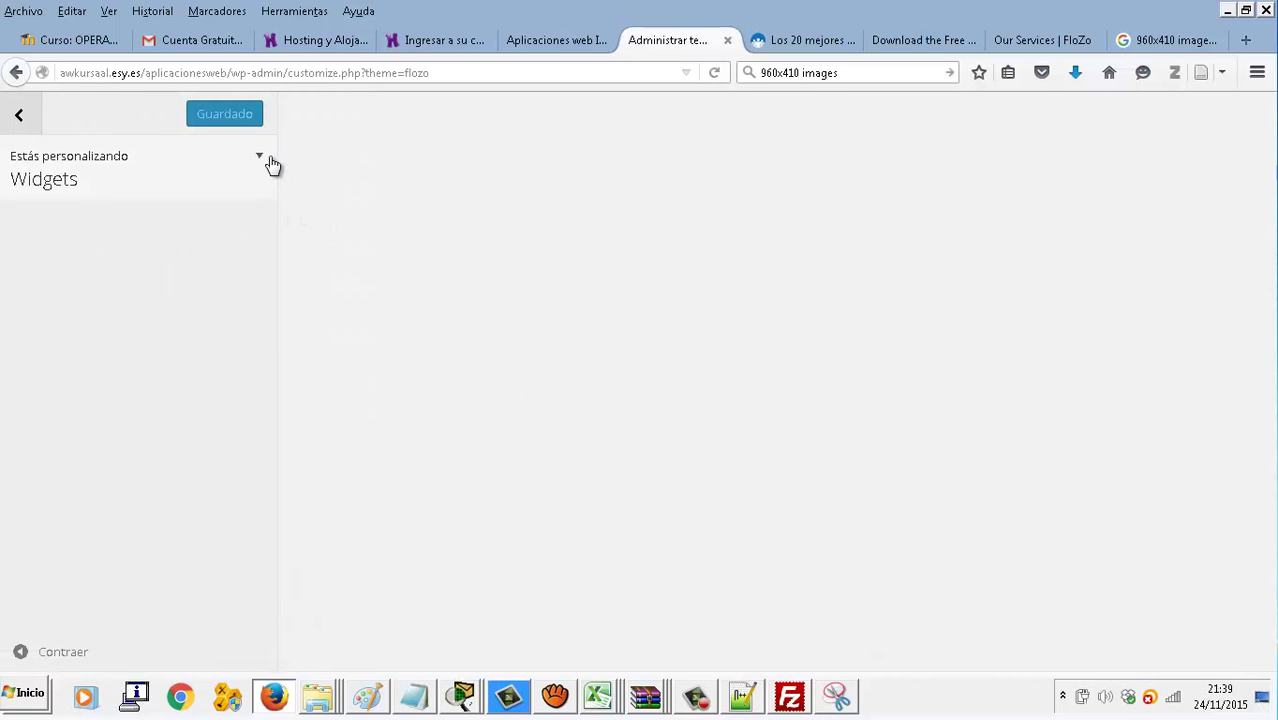
pyautogui.click(261, 161)
pyautogui.click(24, 118)
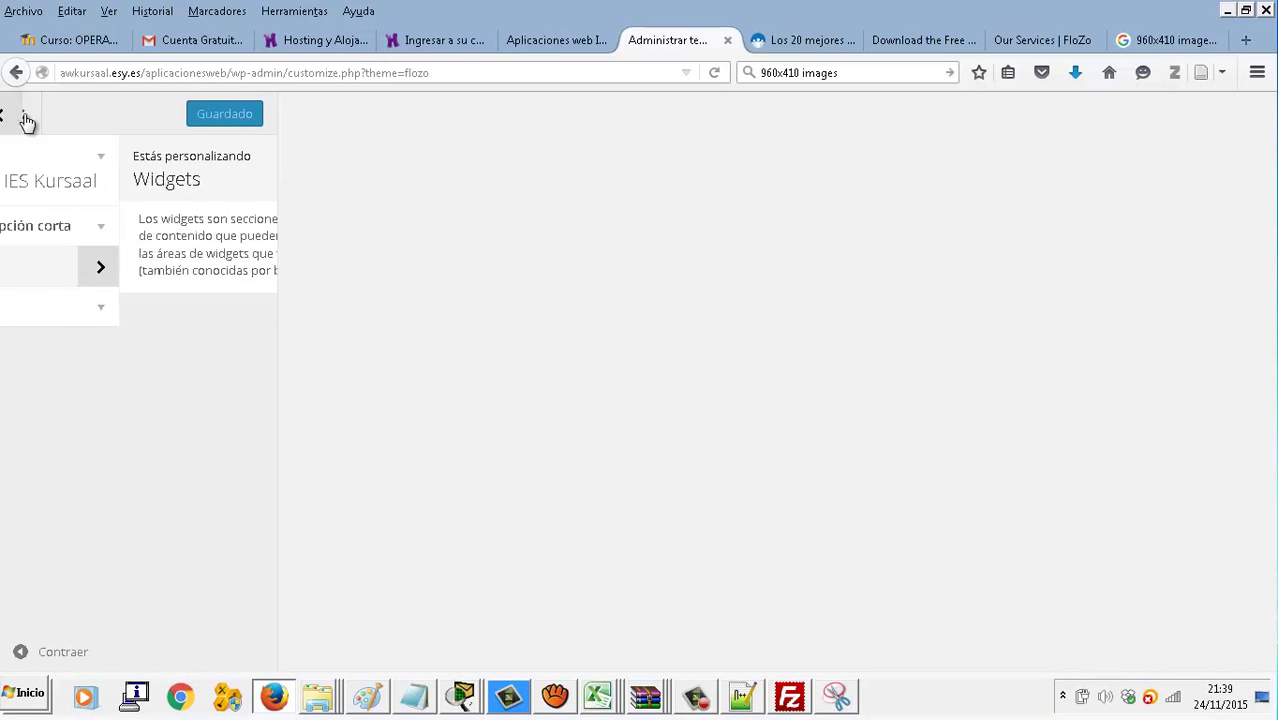
pyautogui.click(163, 312)
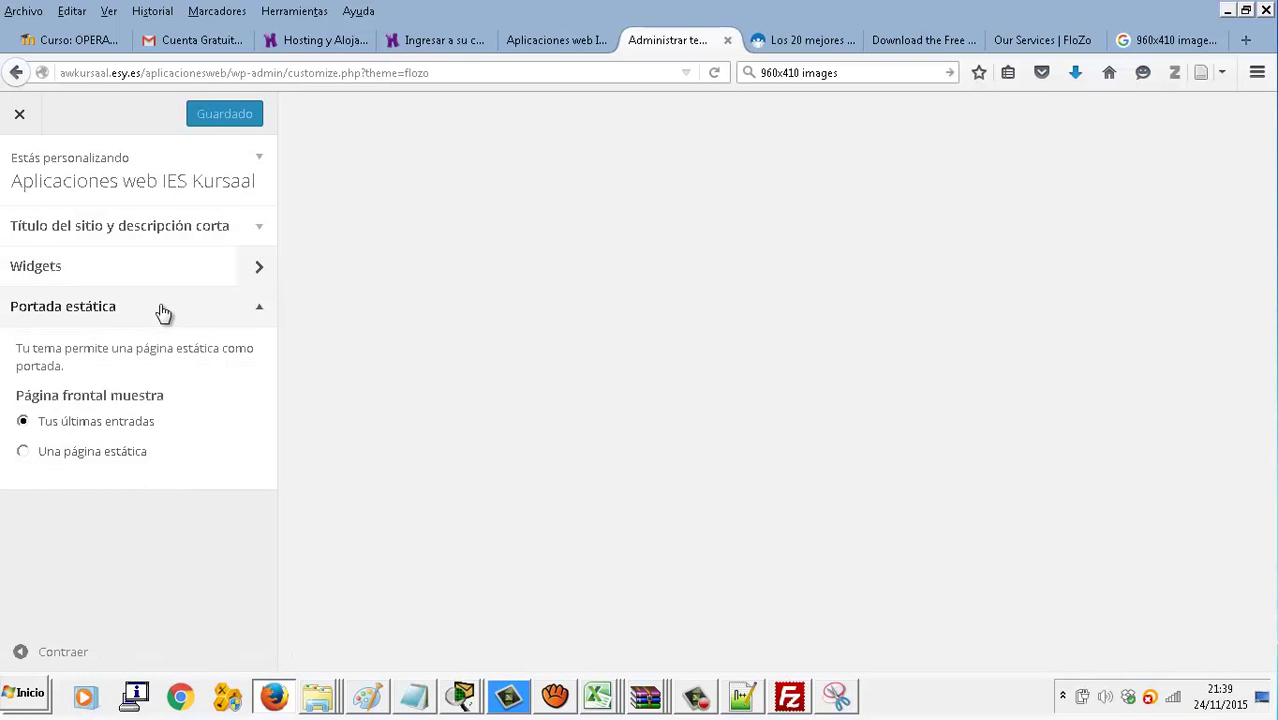
pyautogui.click(124, 456)
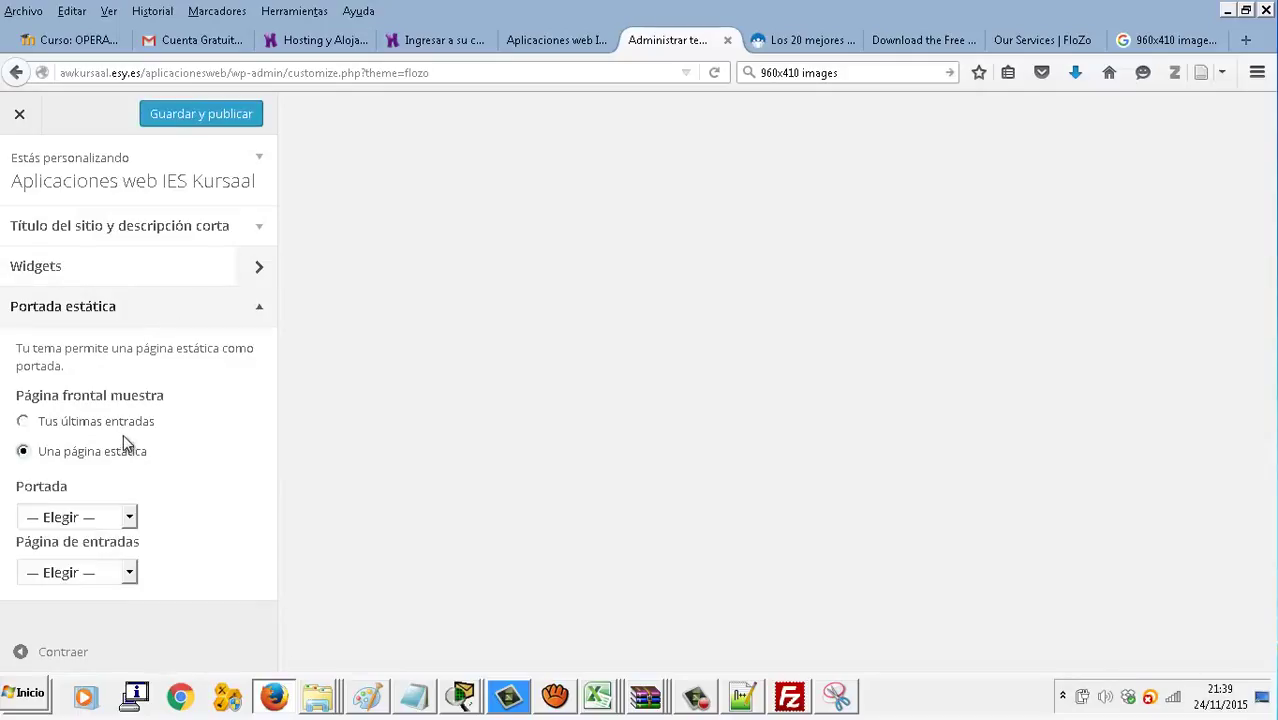
pyautogui.click(128, 518)
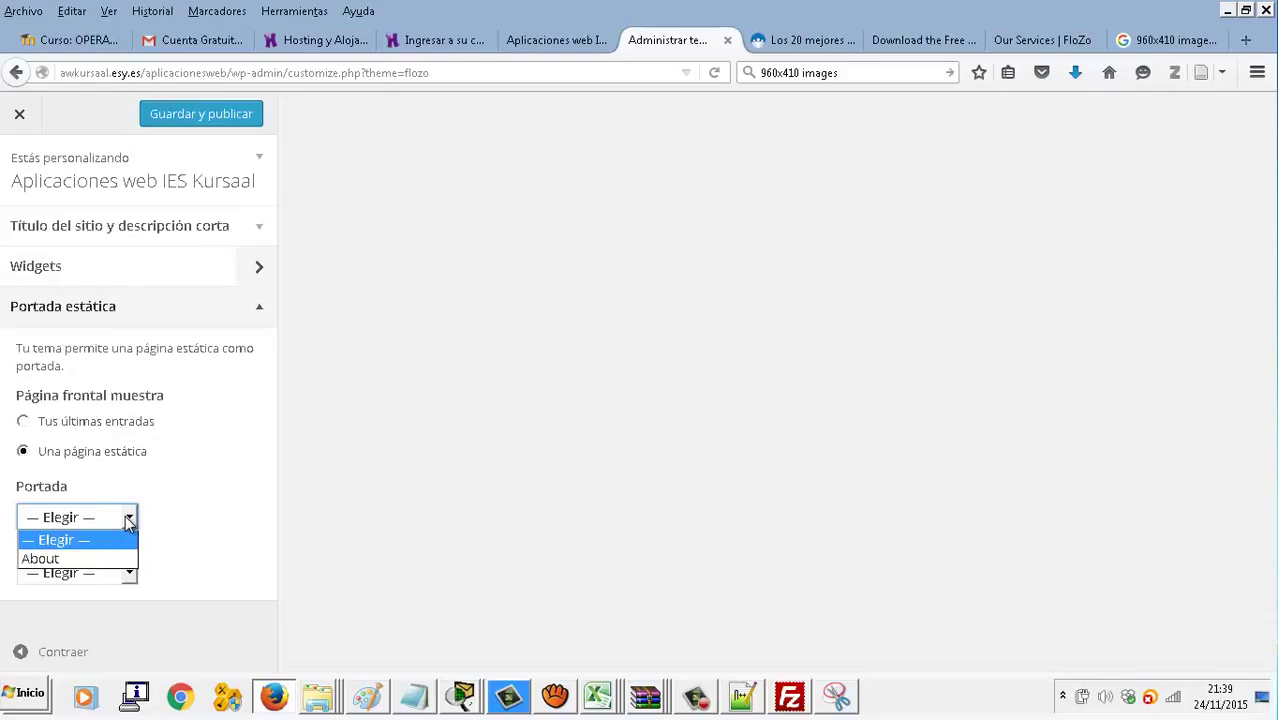
pyautogui.click(128, 519)
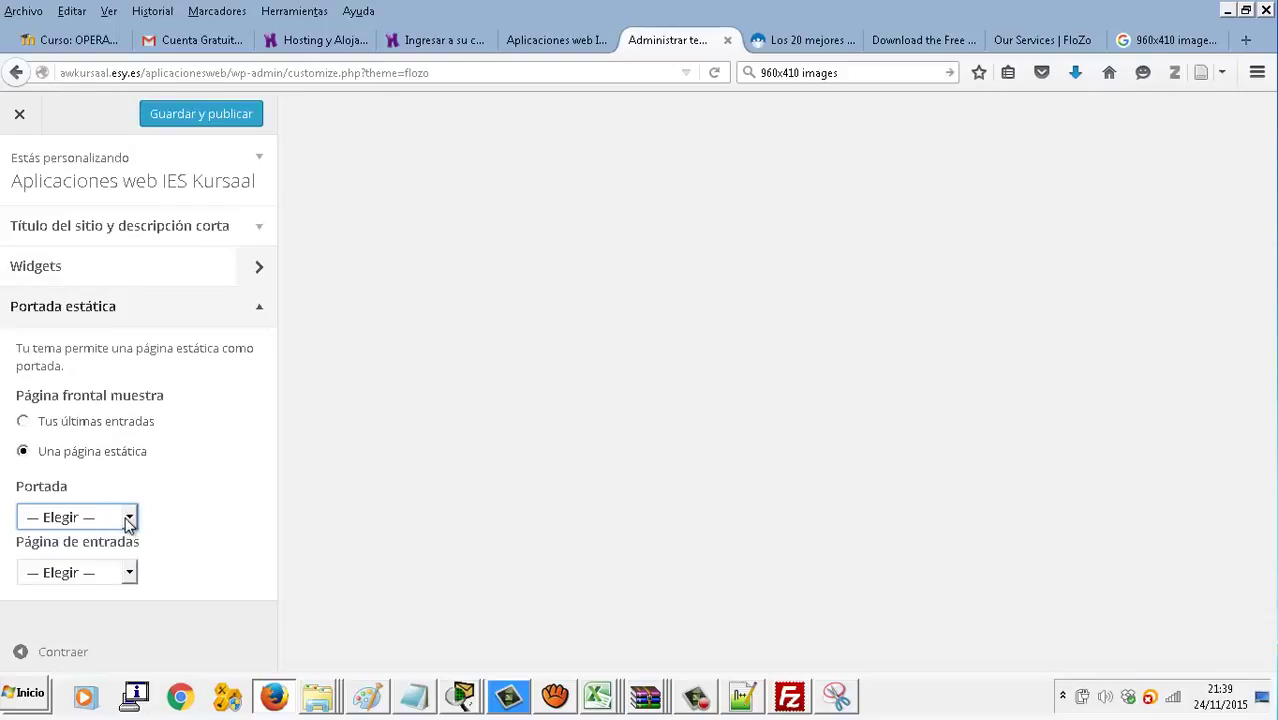
pyautogui.click(133, 572)
pyautogui.click(132, 571)
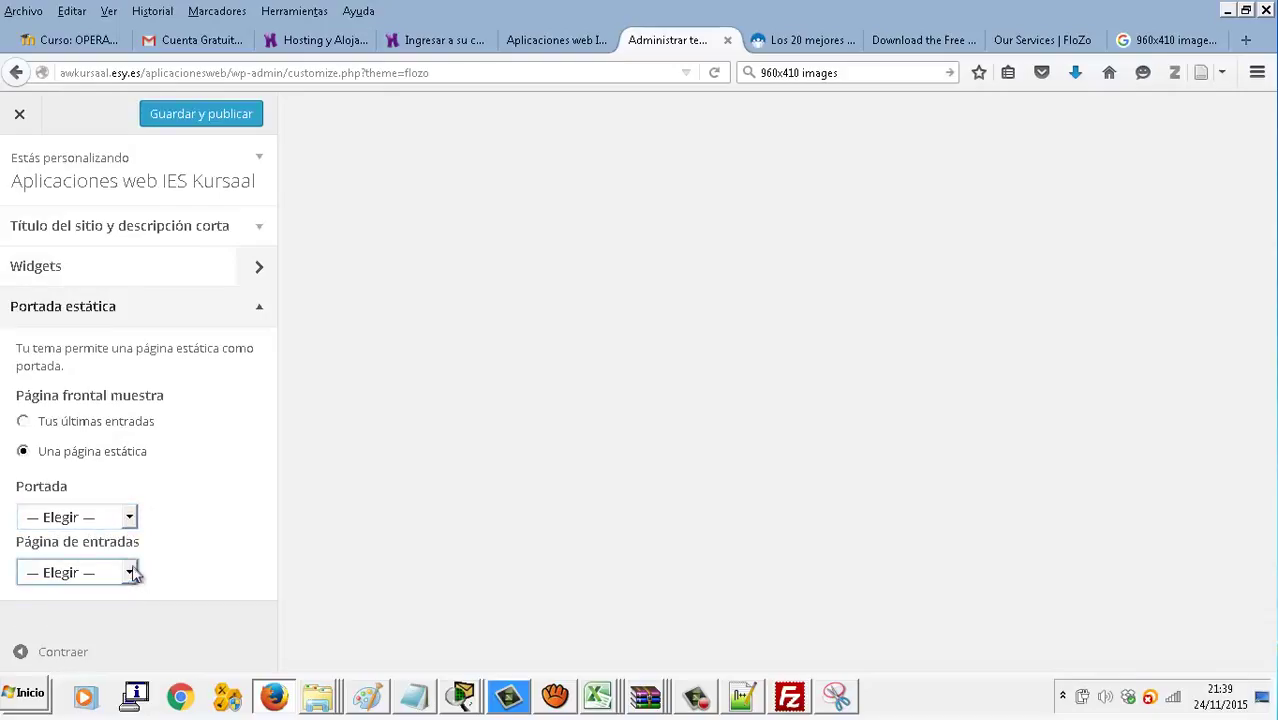
# Set About as both front page and posts page, publish, and view the live site
pyautogui.click(129, 518)
pyautogui.click(112, 558)
pyautogui.click(130, 572)
pyautogui.click(112, 614)
pyautogui.click(242, 120)
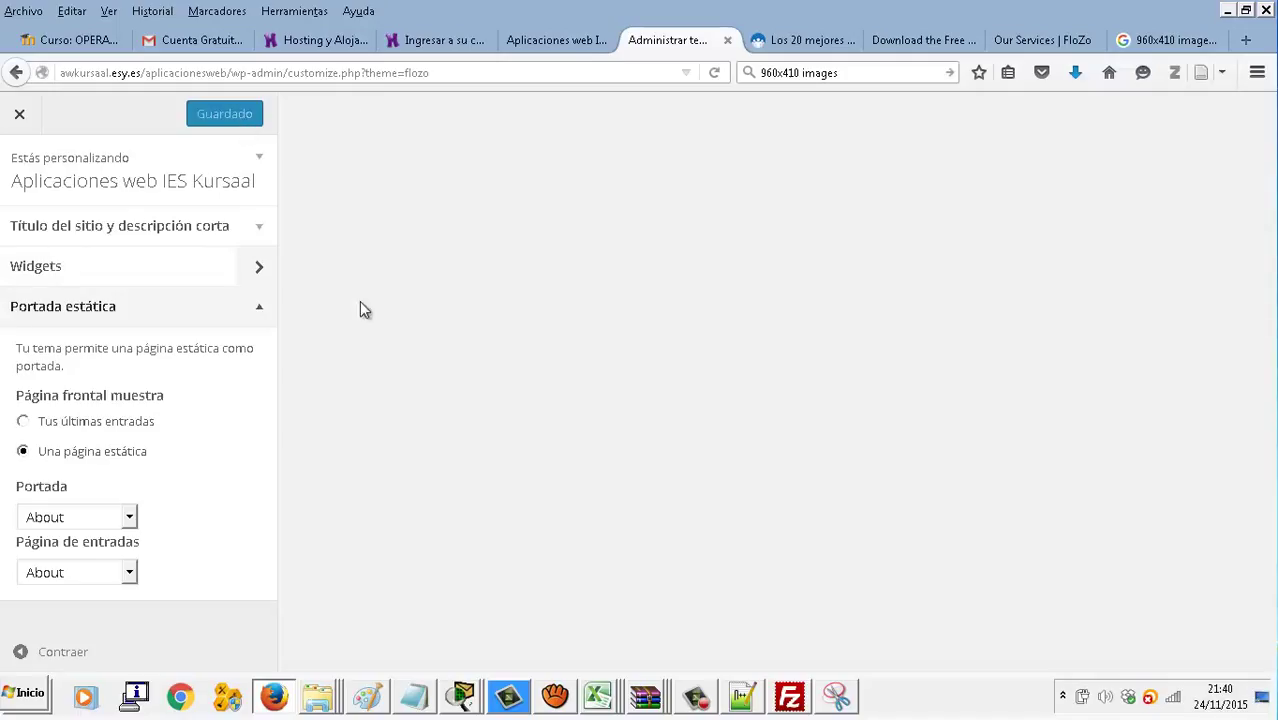
pyautogui.click(580, 38)
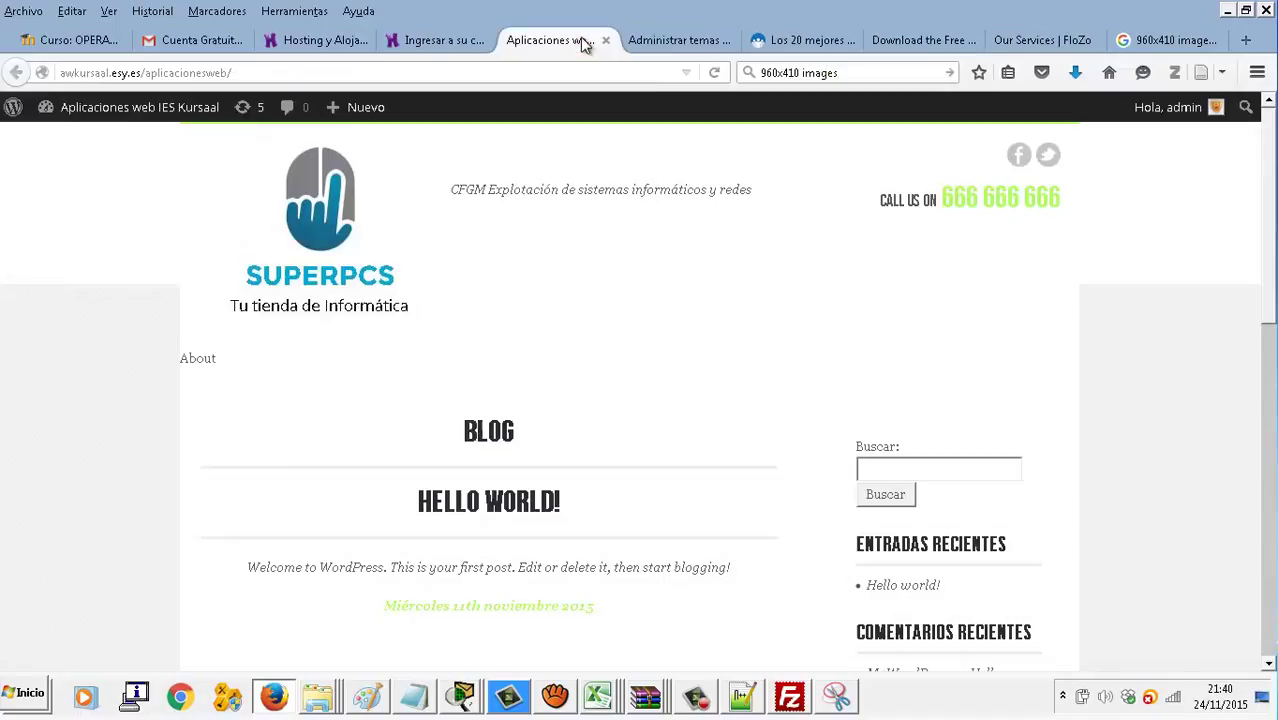
# Reload the live site to confirm About is the home page, then return to the customizer
pyautogui.click(716, 74)
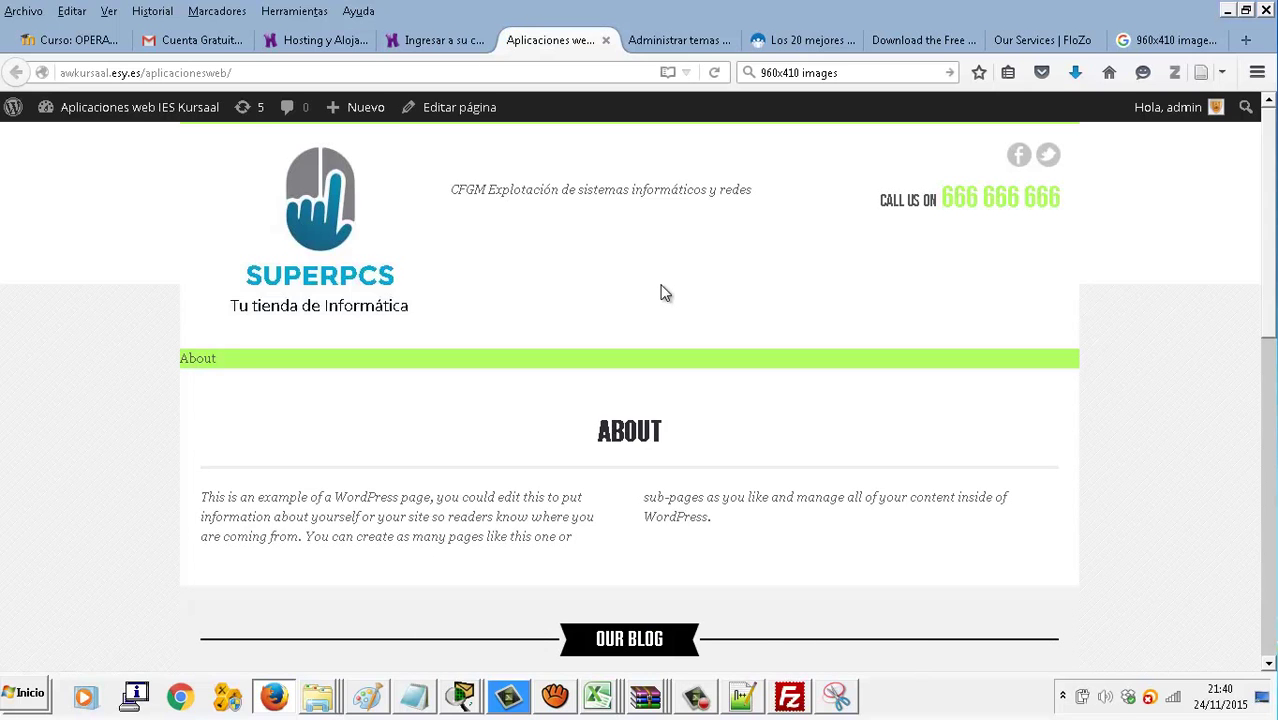
pyautogui.scroll(-7, 665, 293)
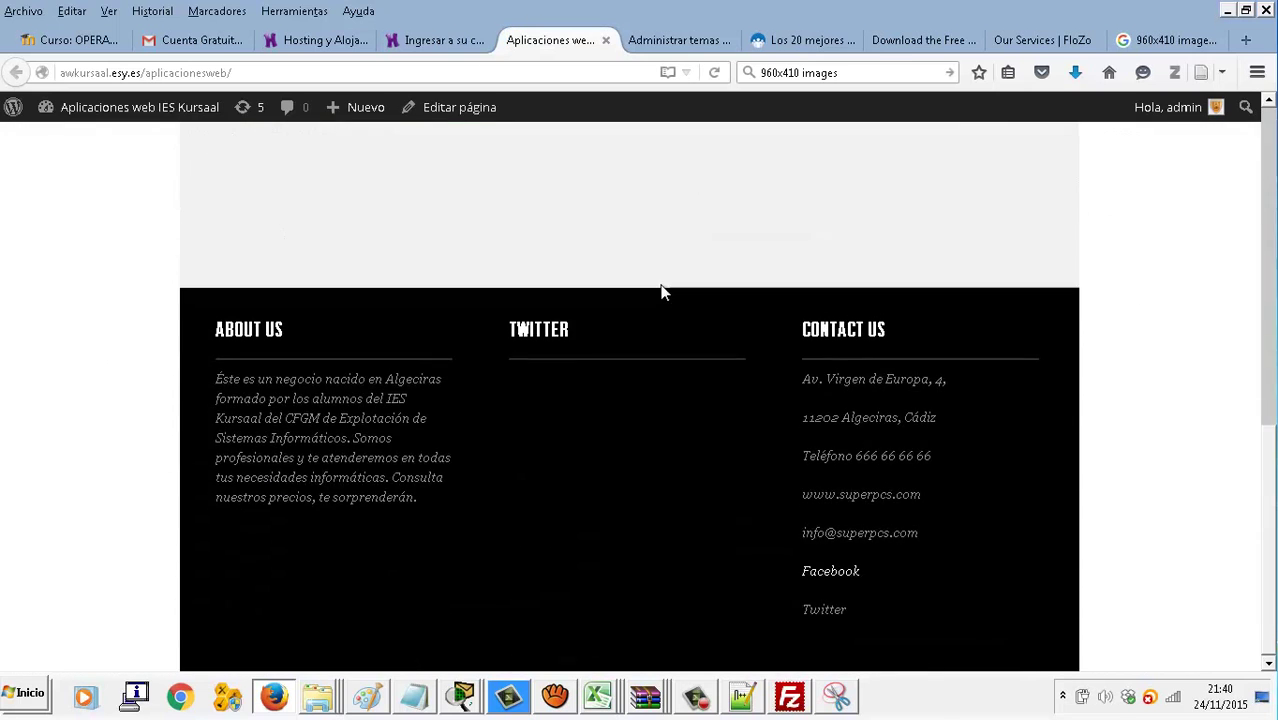
pyautogui.scroll(4, 665, 293)
pyautogui.scroll(3, 665, 293)
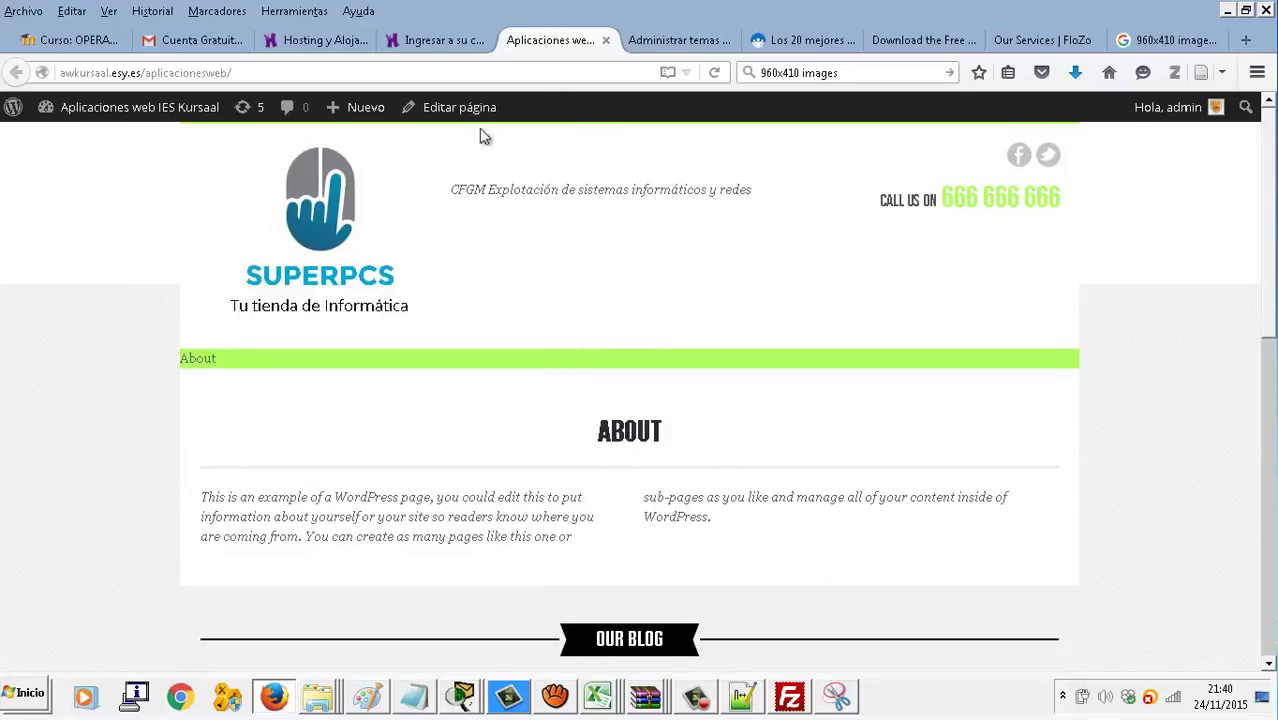
pyautogui.click(646, 45)
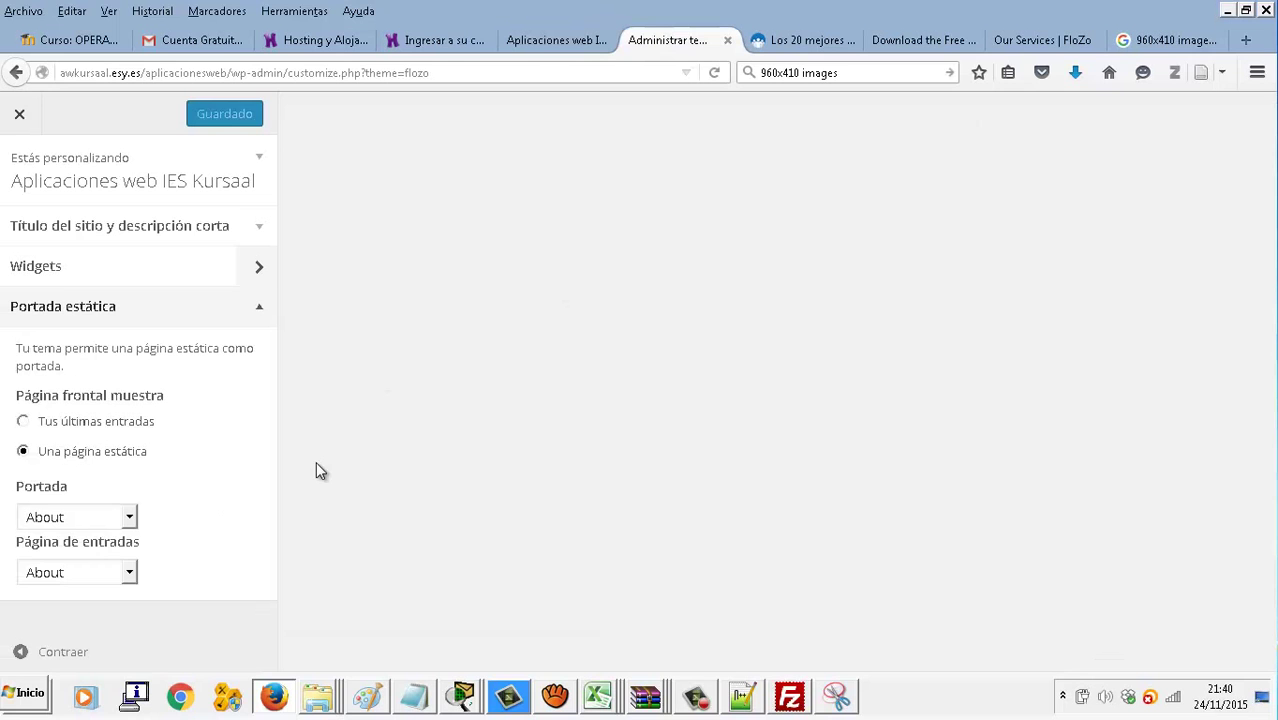
# Close the theme customizer, briefly reopening it before closing it again
pyautogui.click(19, 113)
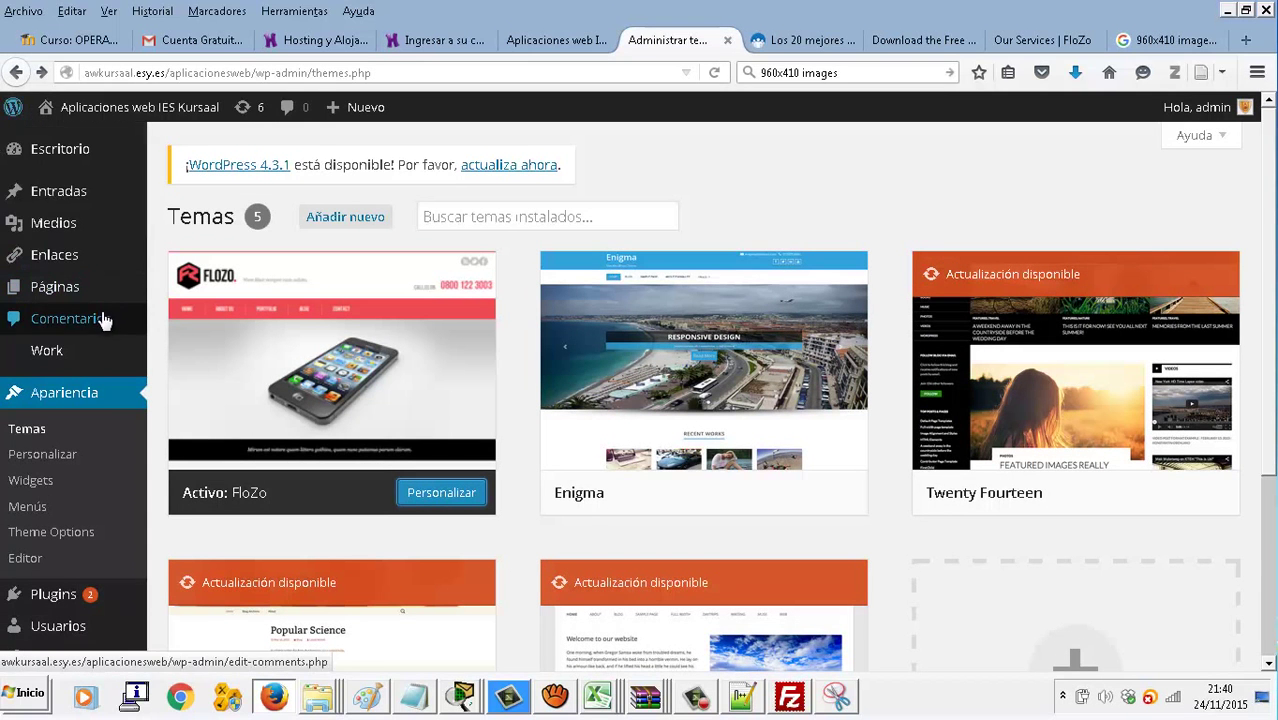
pyautogui.moveTo(77, 148)
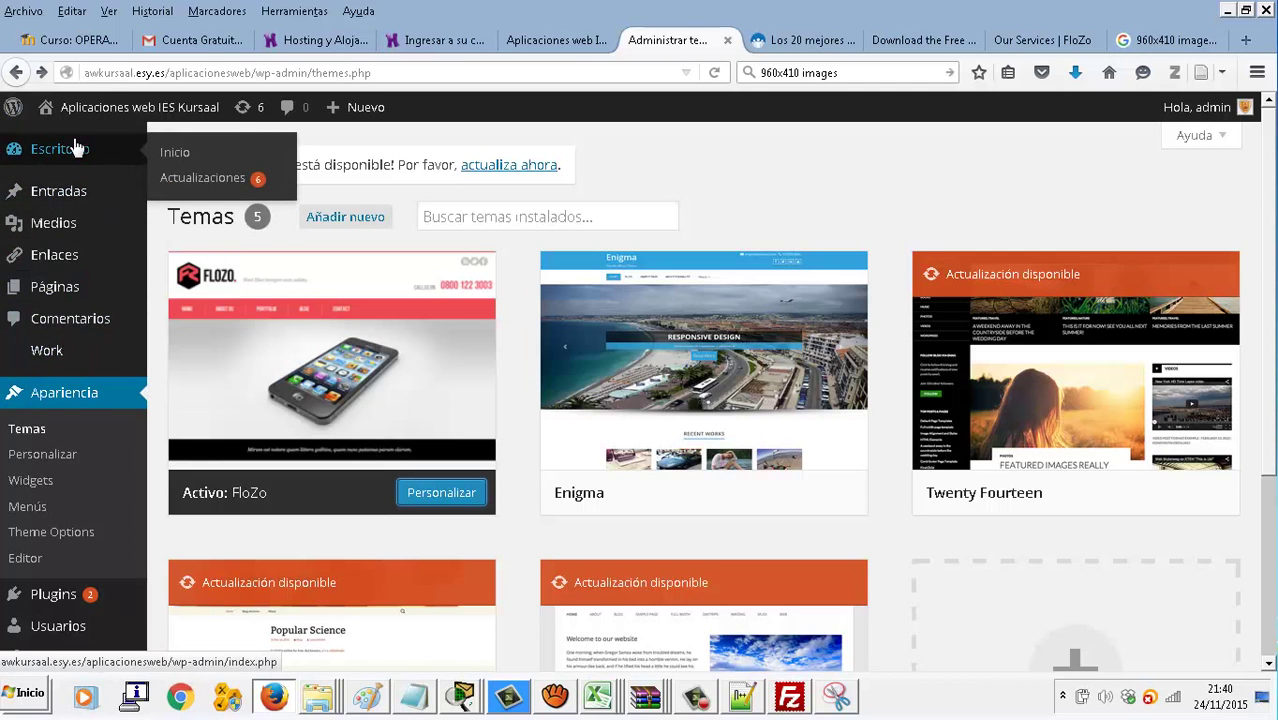
pyautogui.moveTo(67, 200)
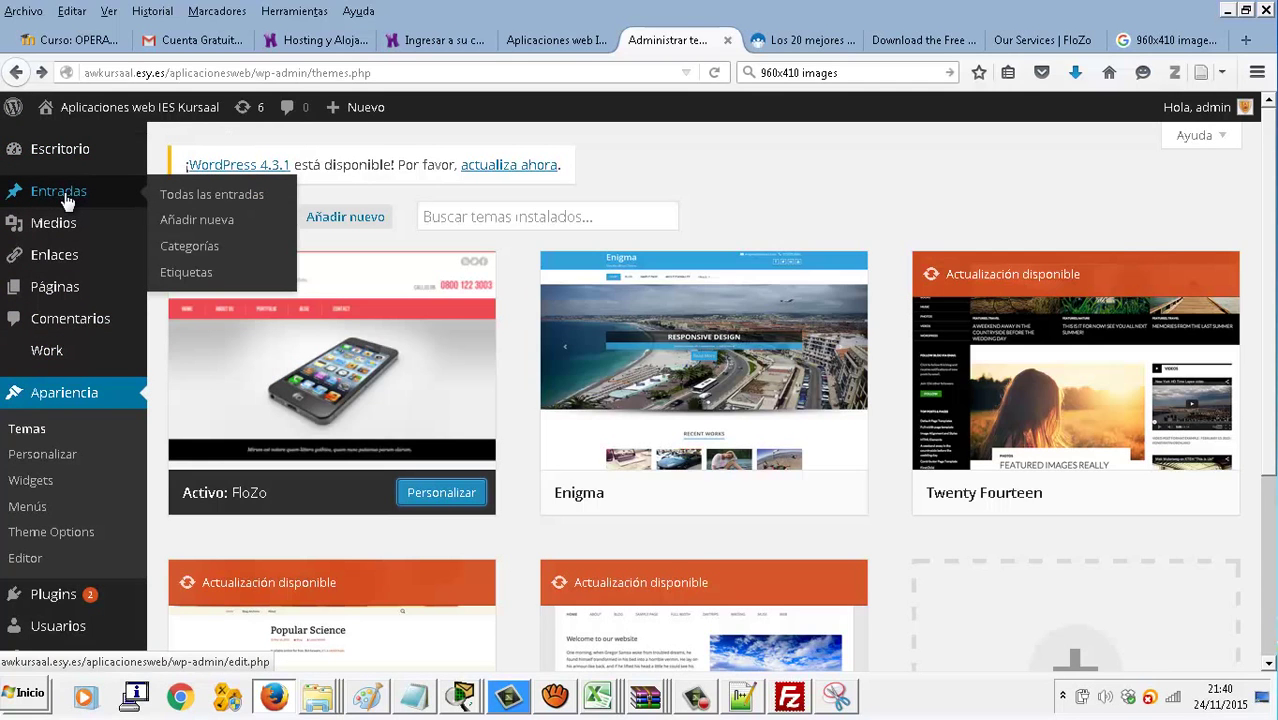
pyautogui.scroll(-3, 57, 343)
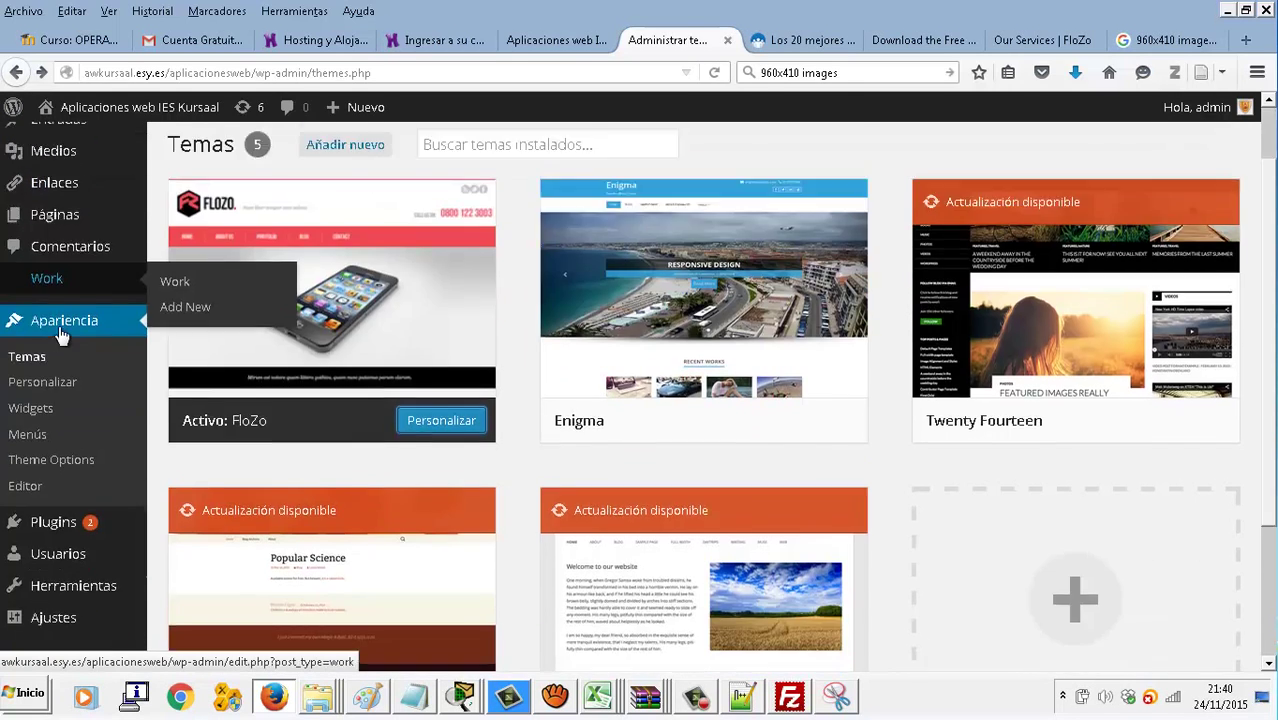
pyautogui.scroll(2, 62, 330)
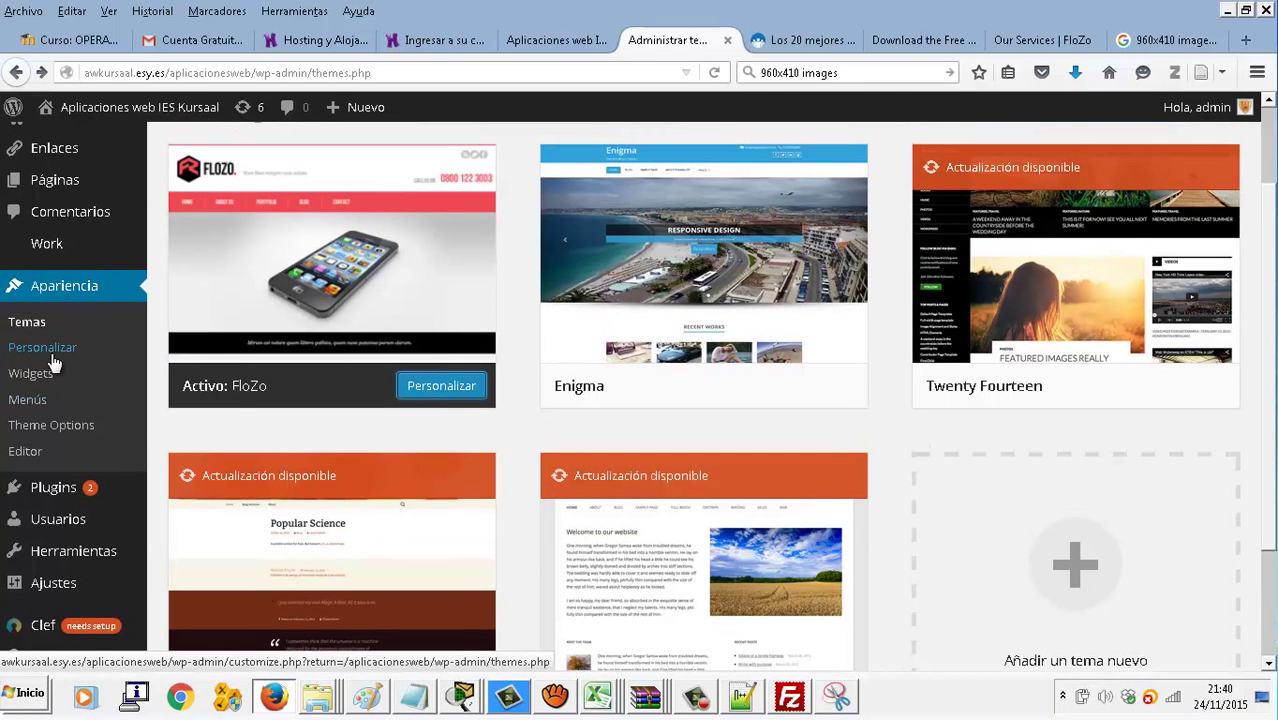
pyautogui.click(52, 358)
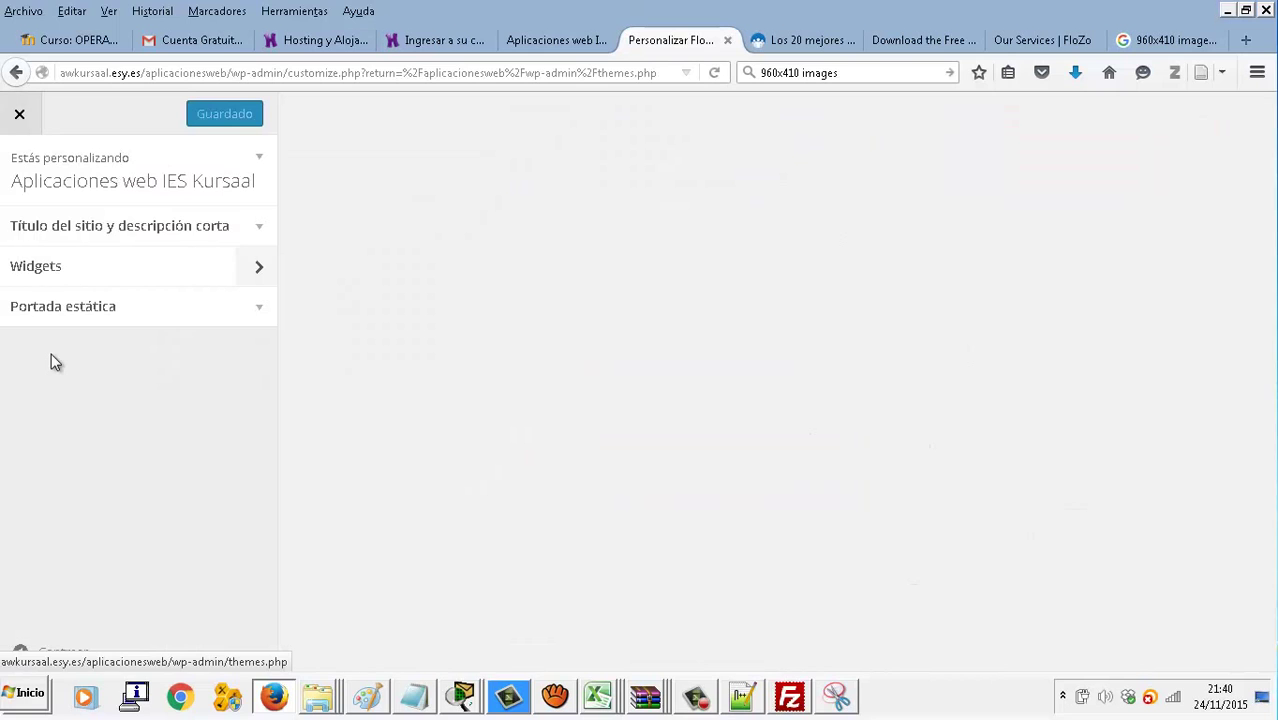
pyautogui.click(17, 115)
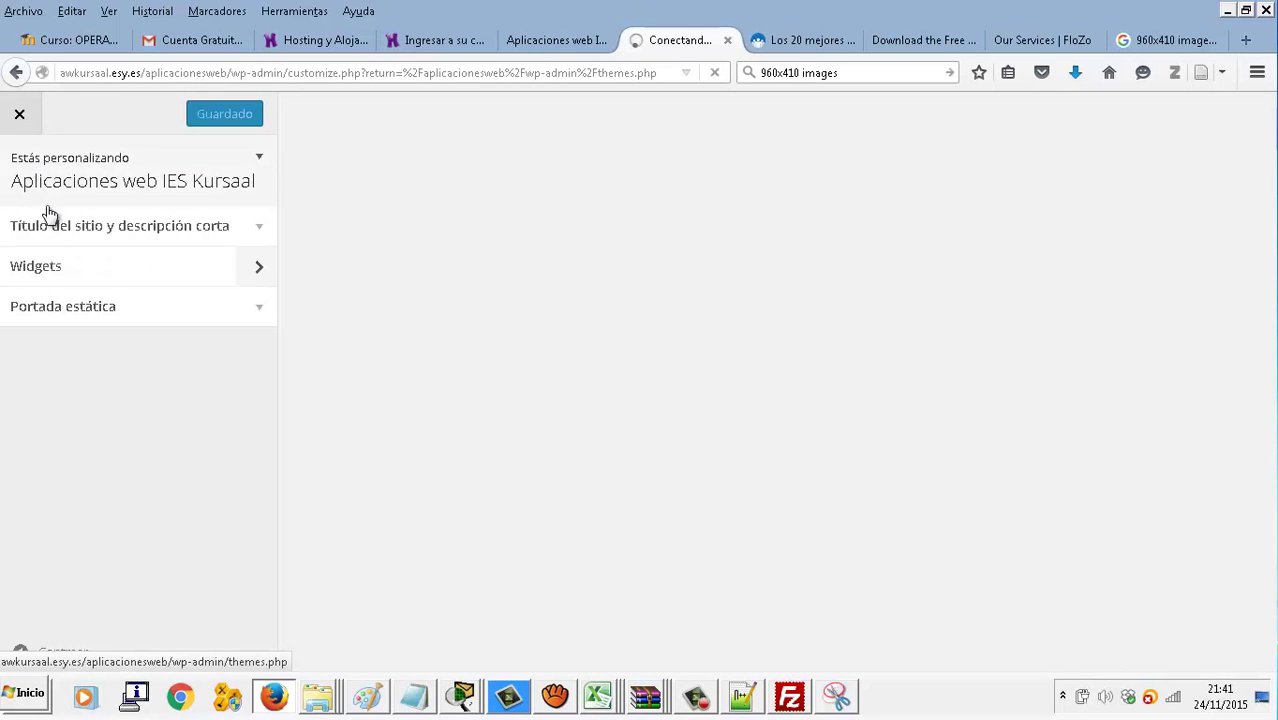
# Go through Widgets to the FloZo Theme Options page showing the superpcs logo
pyautogui.click(20, 117)
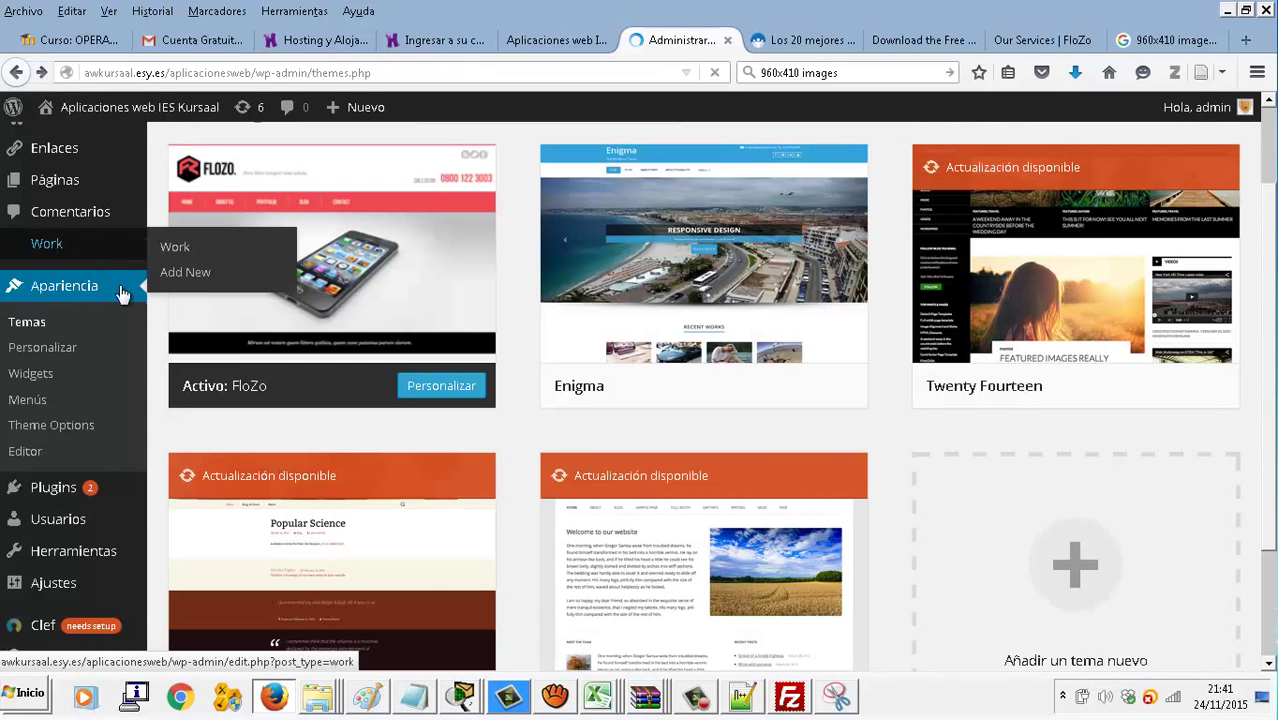
pyautogui.click(48, 386)
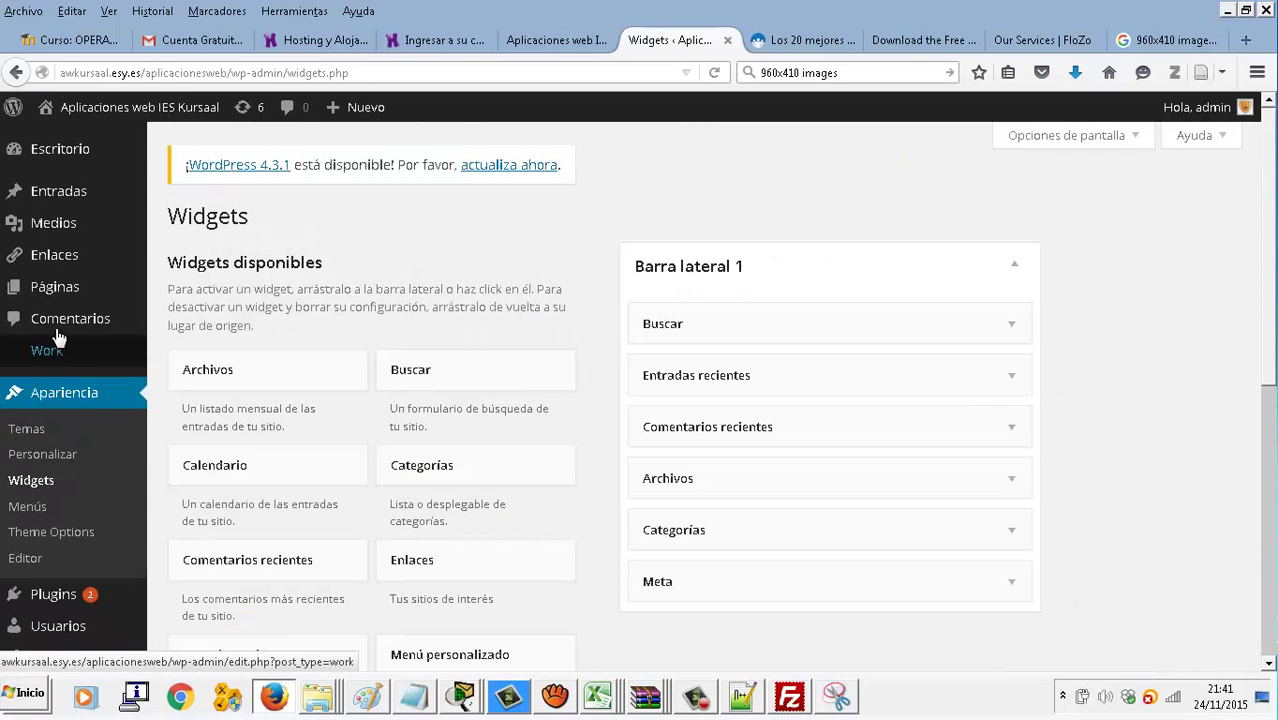
pyautogui.click(60, 534)
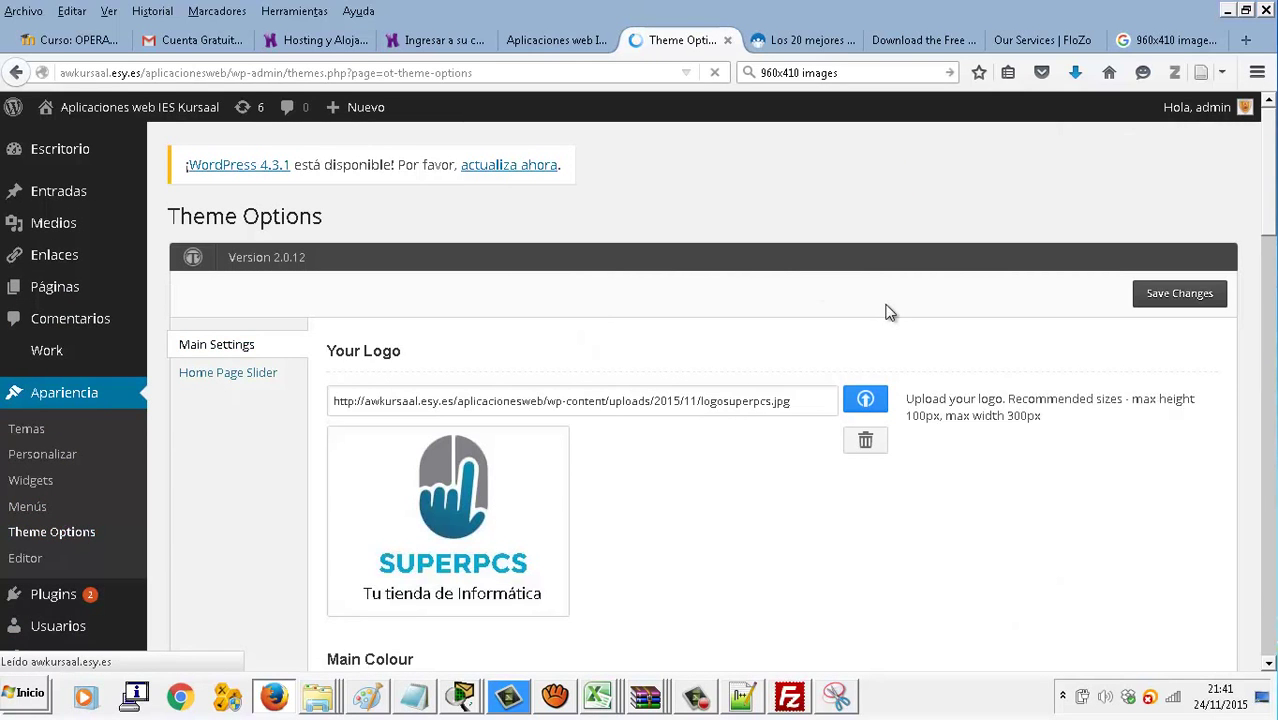
# Review the Home Page Slider tab's Feature Images 1–5 and their captions
pyautogui.scroll(-8, 885, 313)
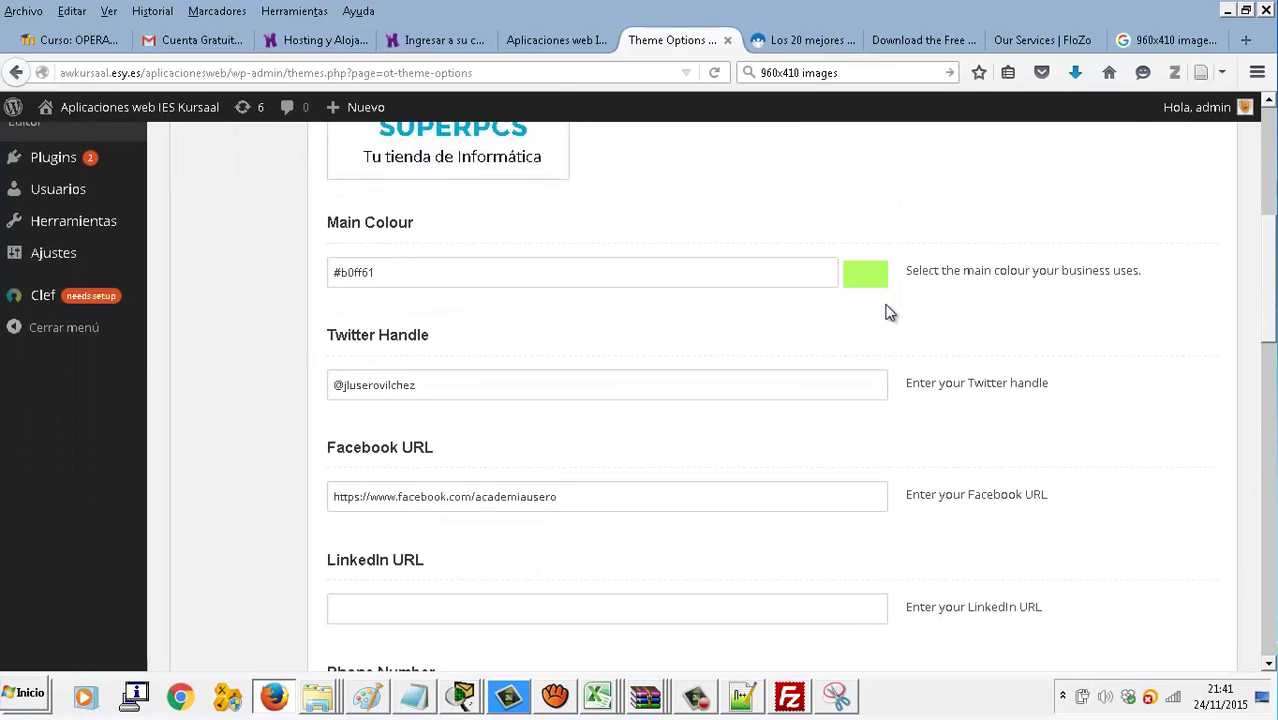
pyautogui.scroll(-8, 886, 305)
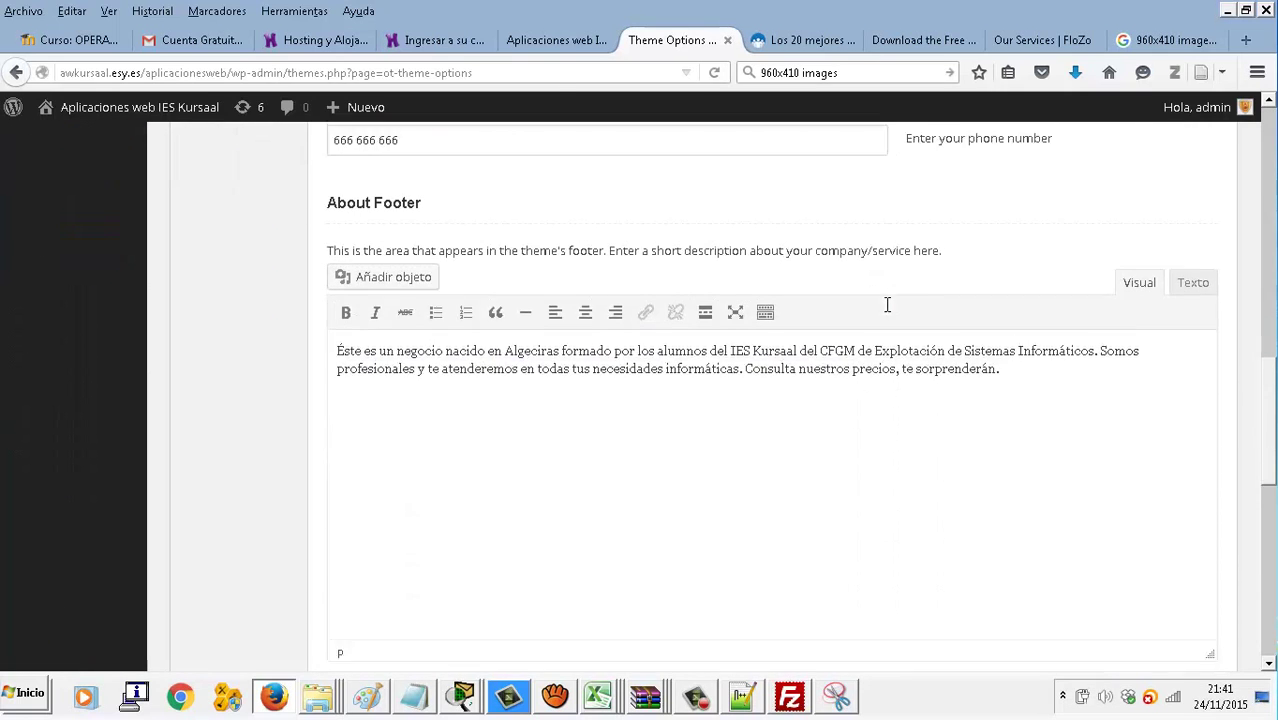
pyautogui.scroll(-3, 885, 313)
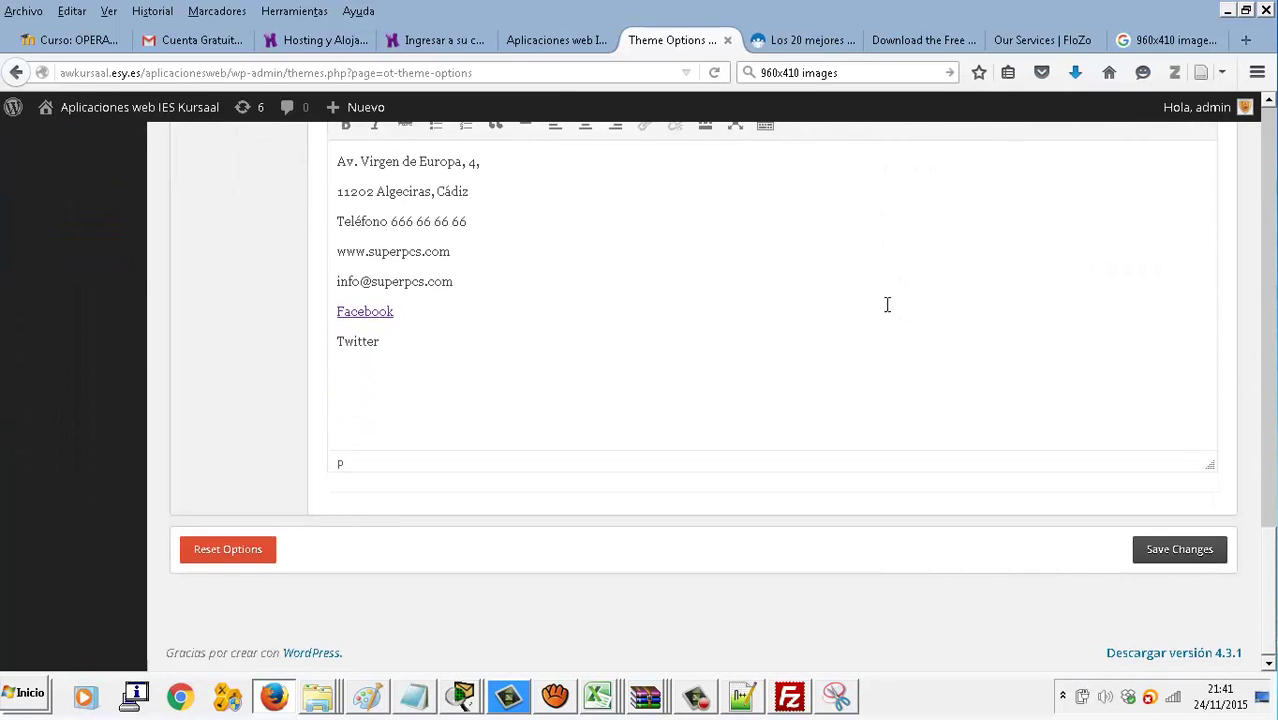
pyautogui.scroll(20, 886, 305)
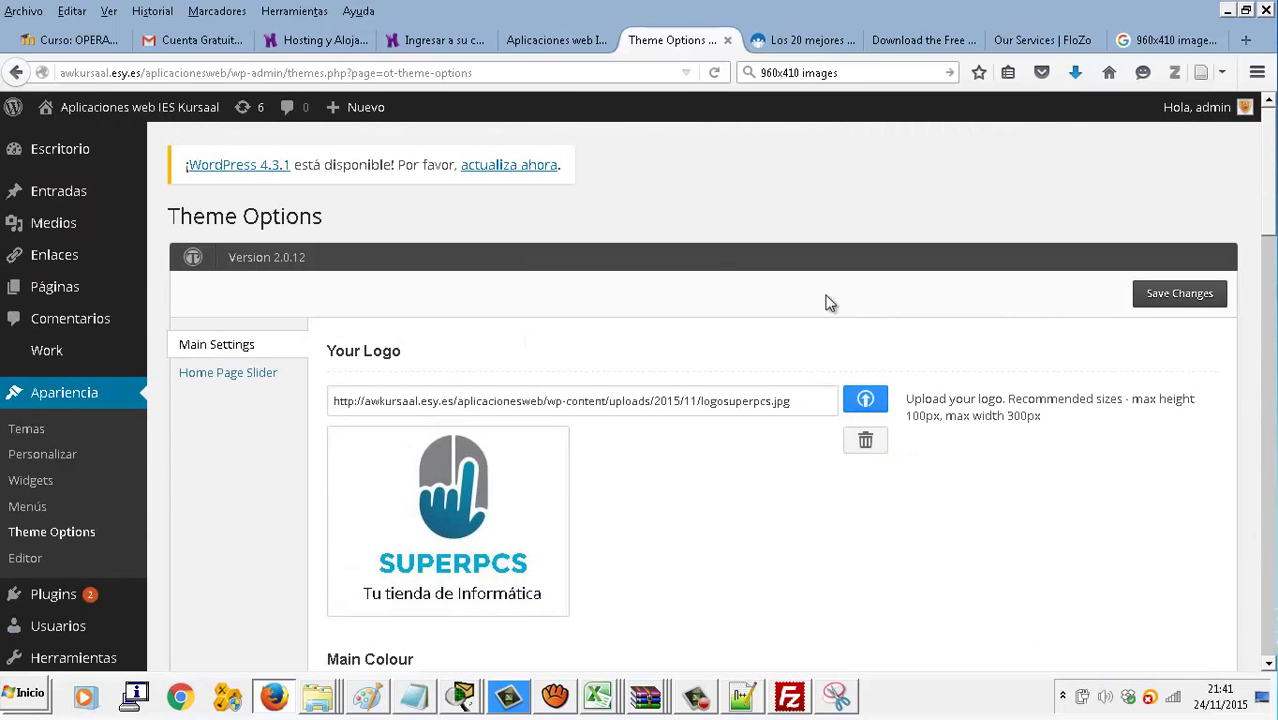
pyautogui.click(244, 373)
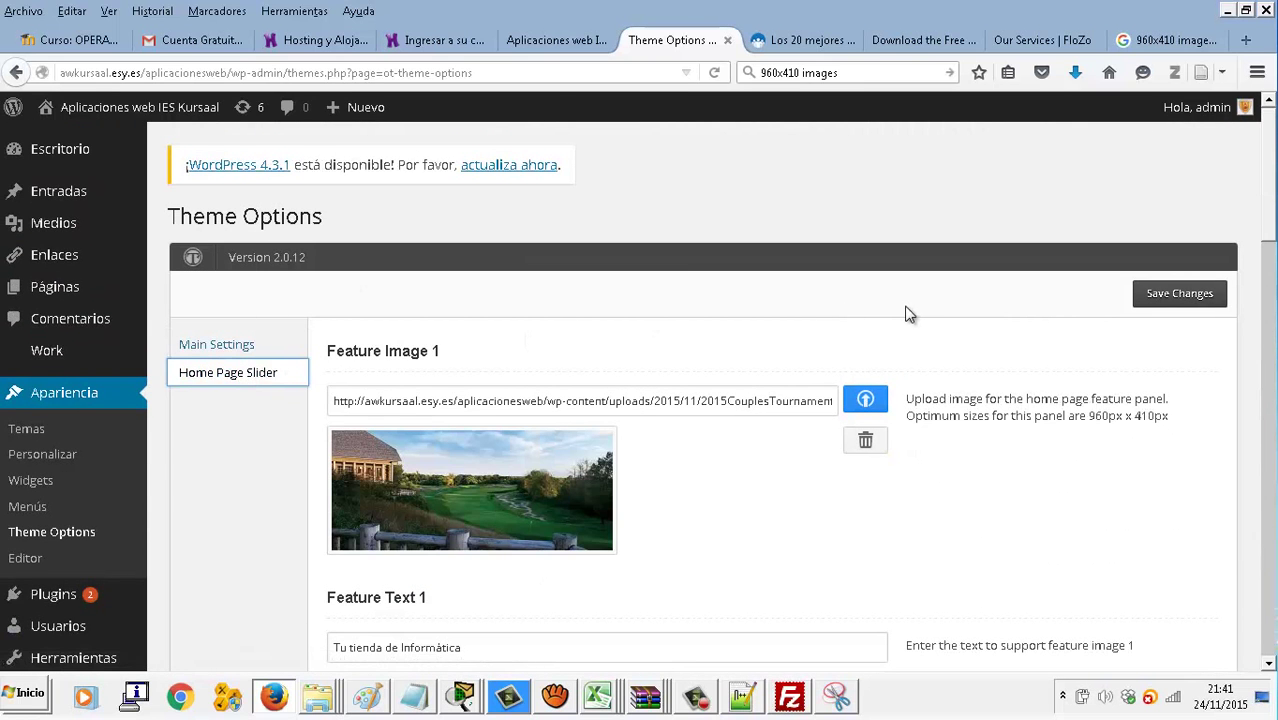
pyautogui.scroll(-5, 911, 305)
pyautogui.scroll(-3, 912, 308)
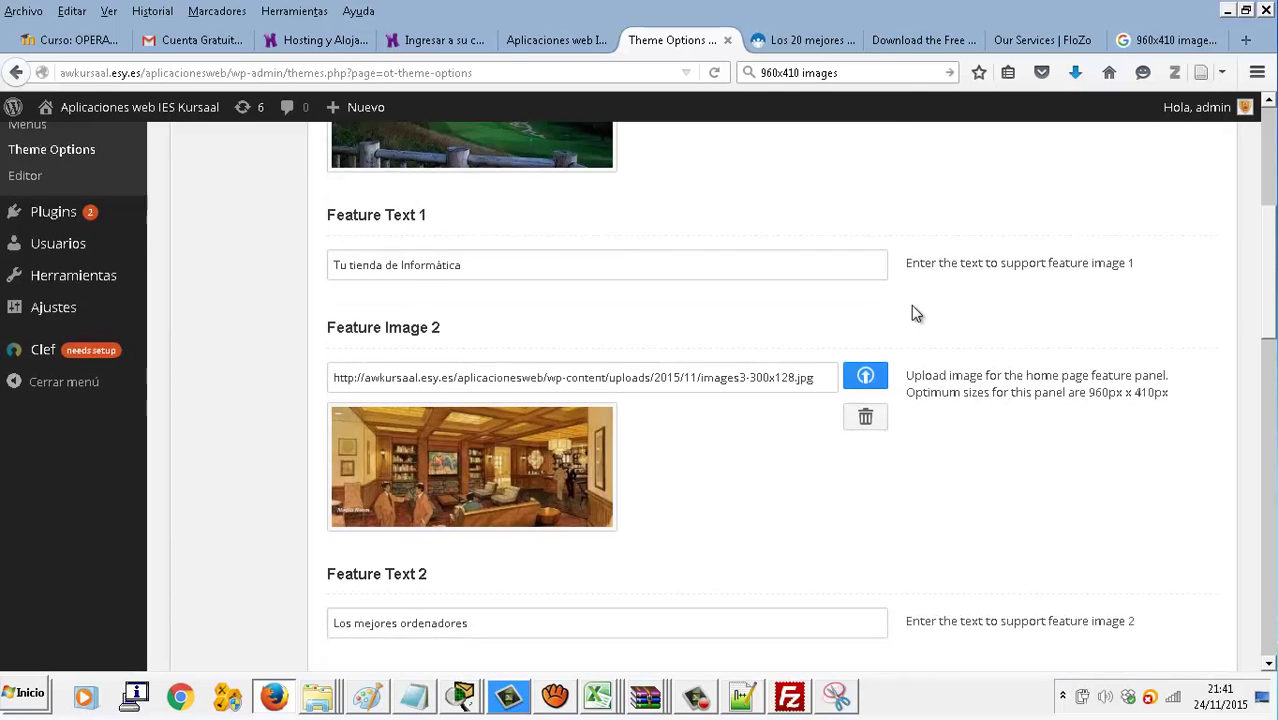
pyautogui.scroll(-15, 911, 305)
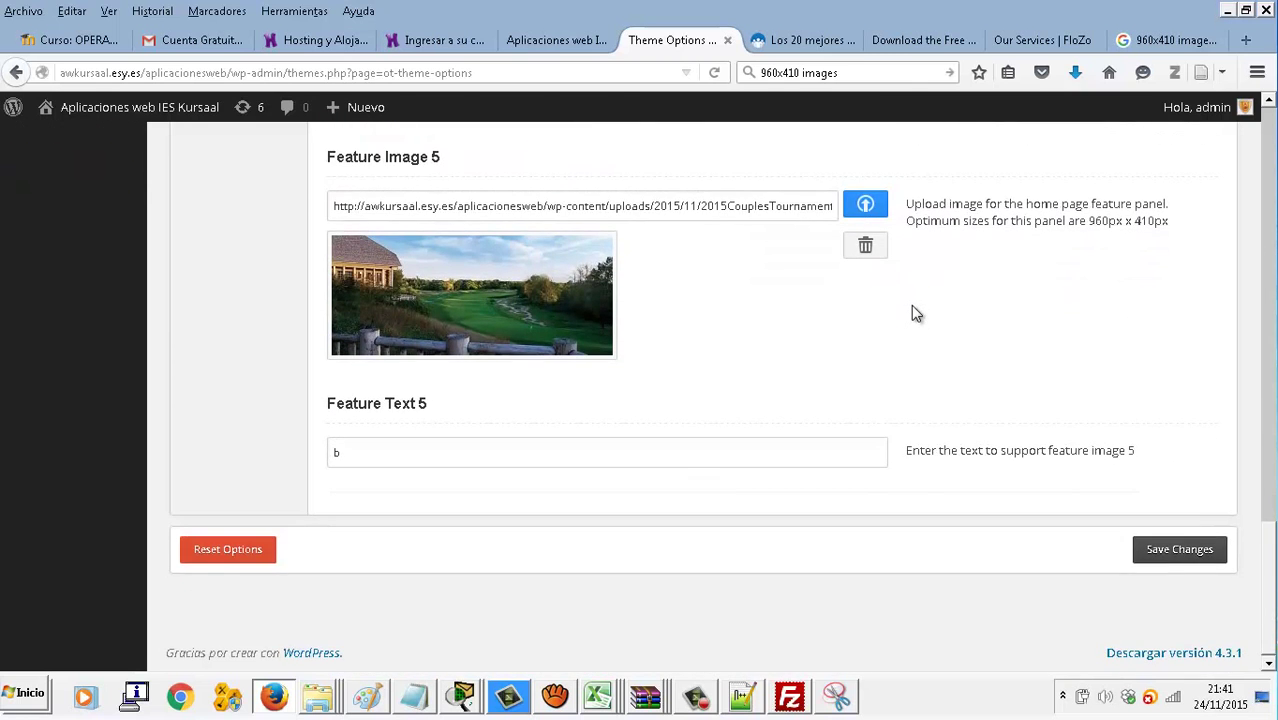
pyautogui.scroll(20, 911, 305)
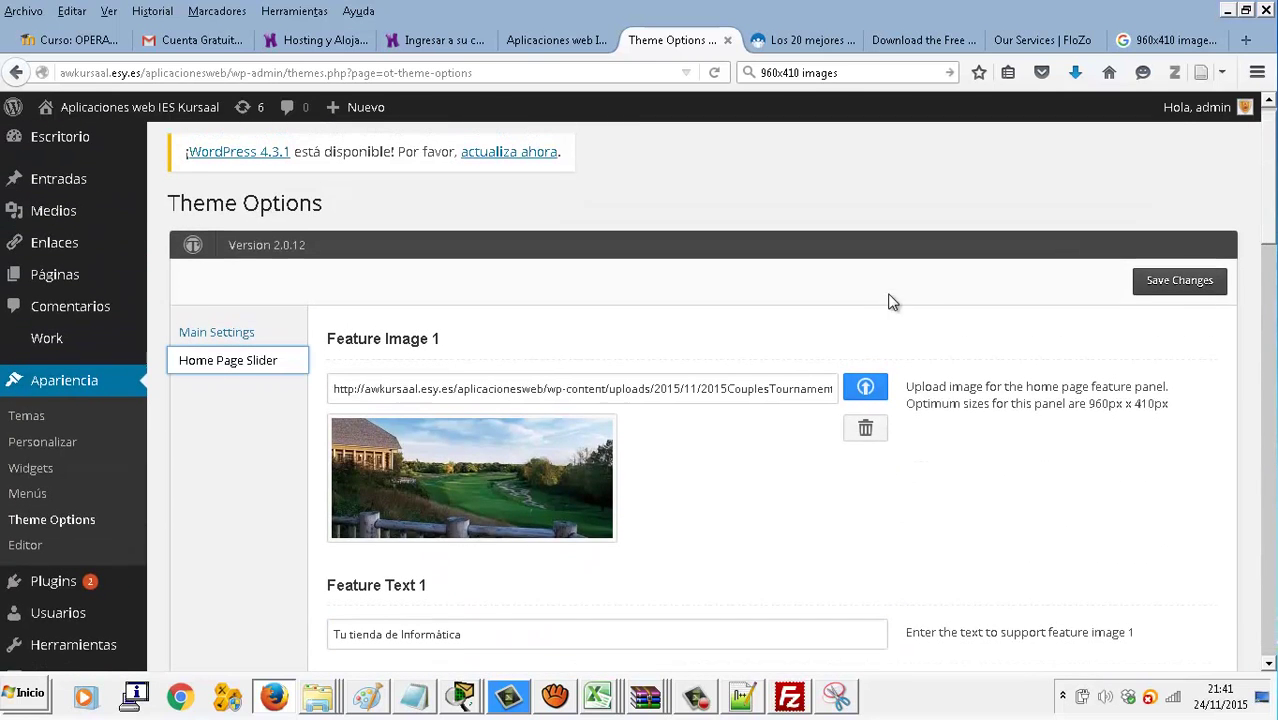
# Open Entradas > Todas las entradas to list all posts
pyautogui.moveTo(126, 203)
pyautogui.click(192, 197)
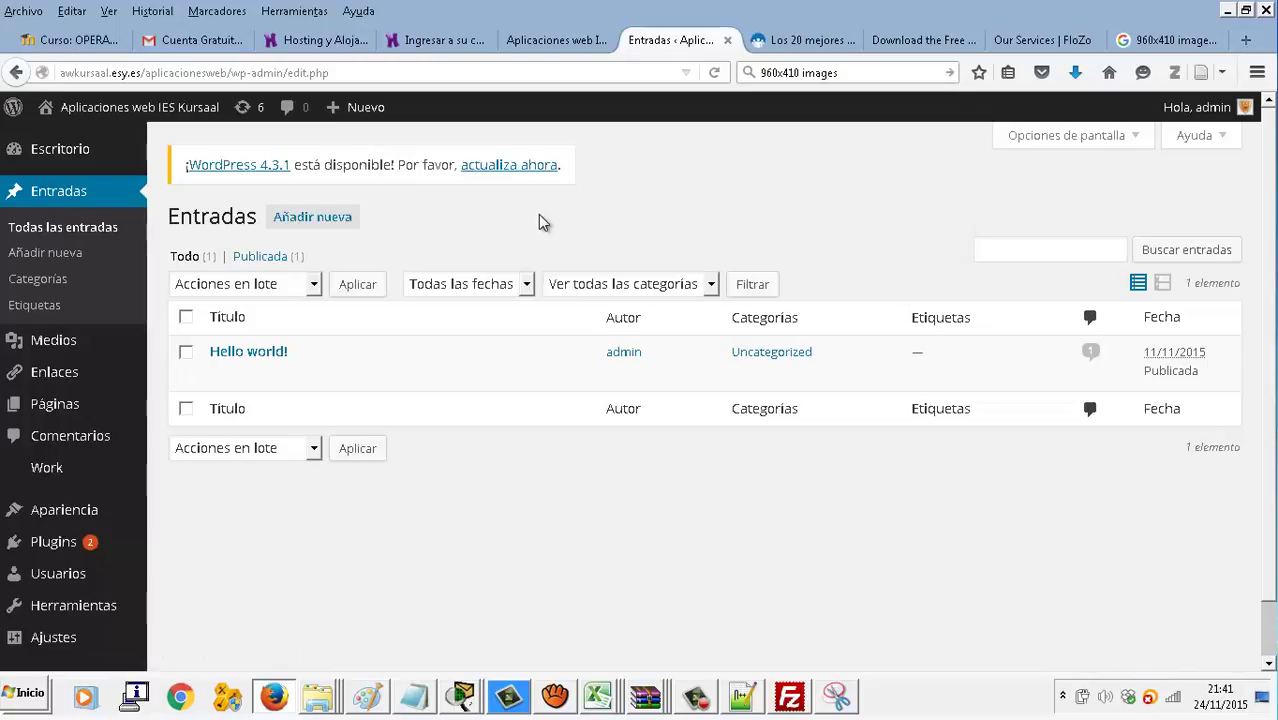
pyautogui.moveTo(808, 697)
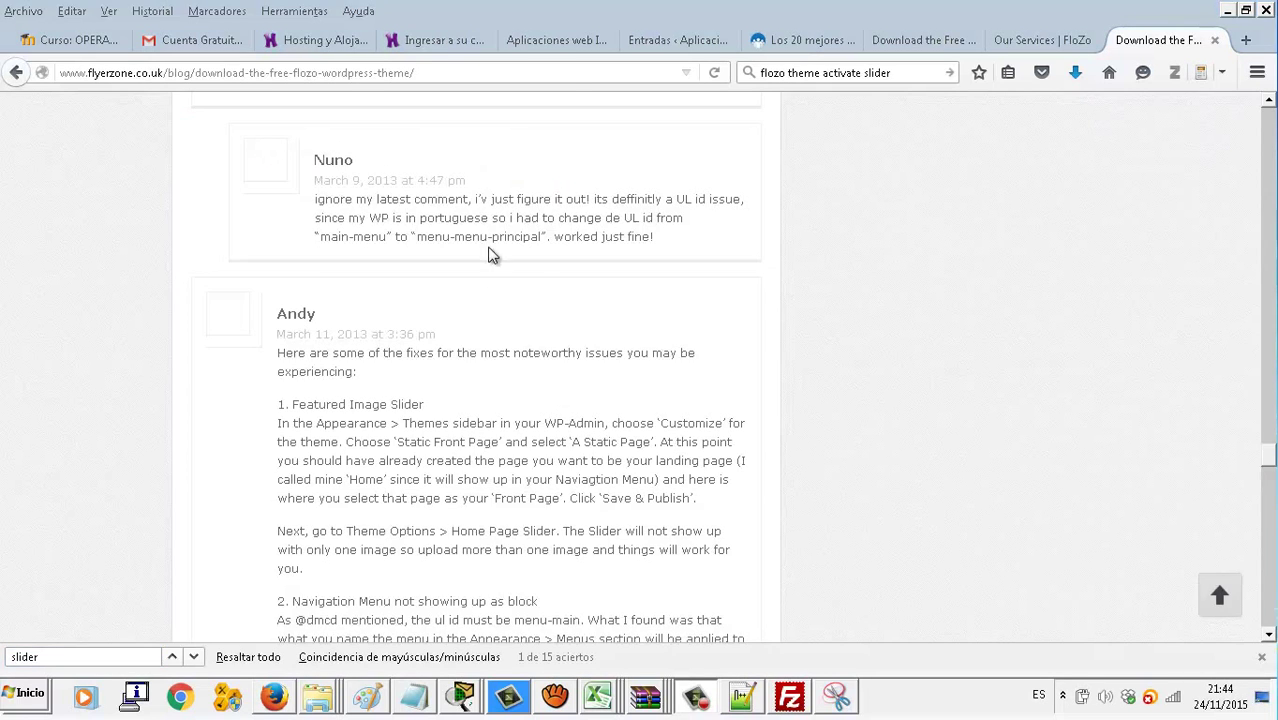
# From Páginas, open the About page in the editor and look over its text and template
pyautogui.click(560, 40)
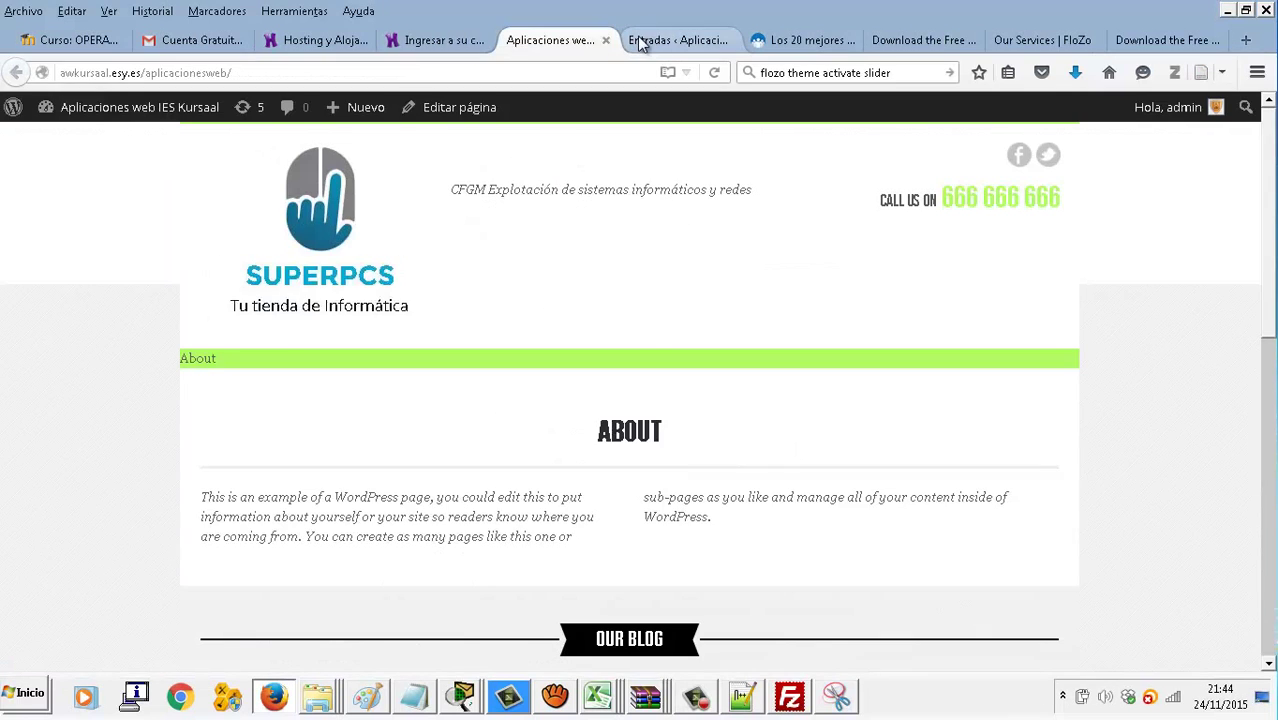
pyautogui.click(660, 42)
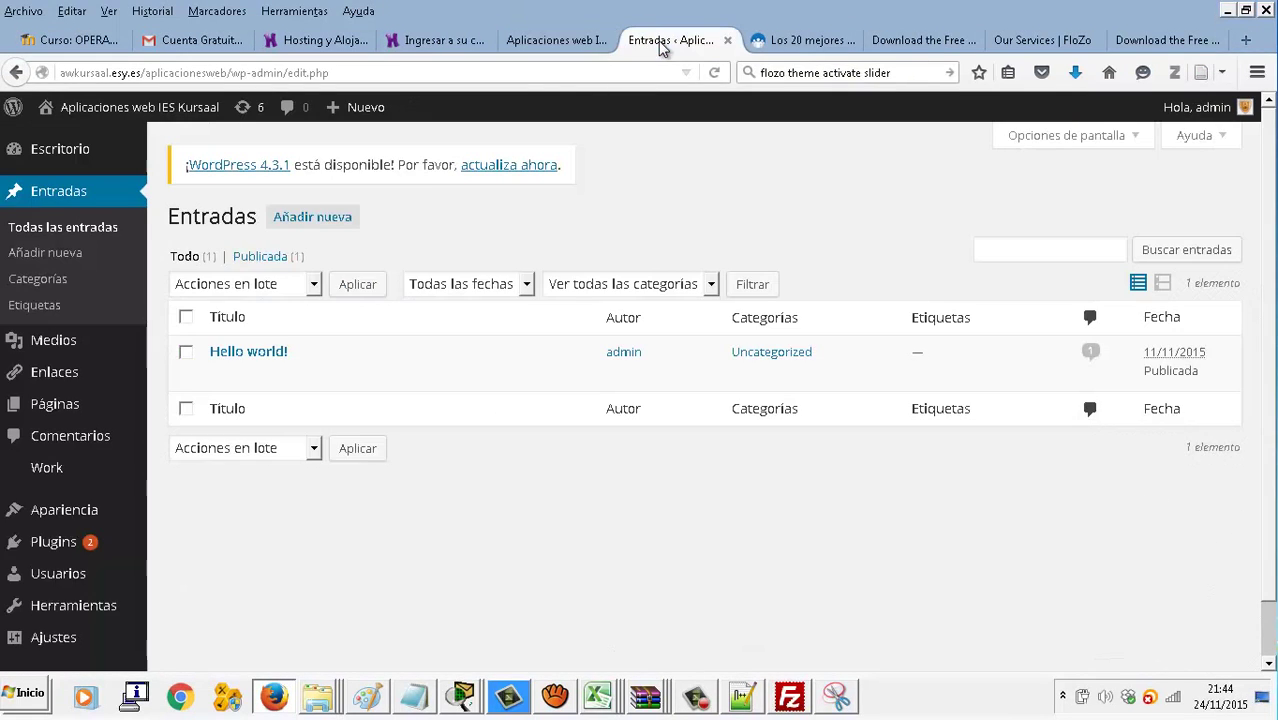
pyautogui.click(77, 410)
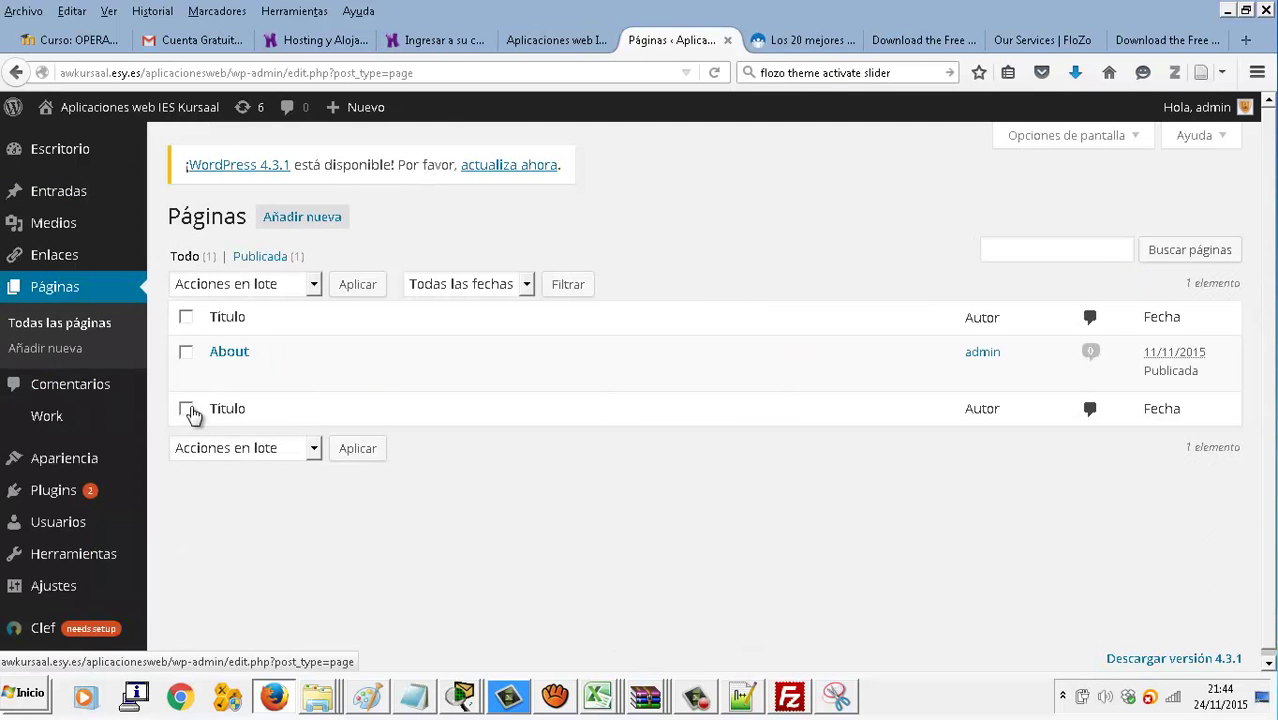
pyautogui.click(232, 379)
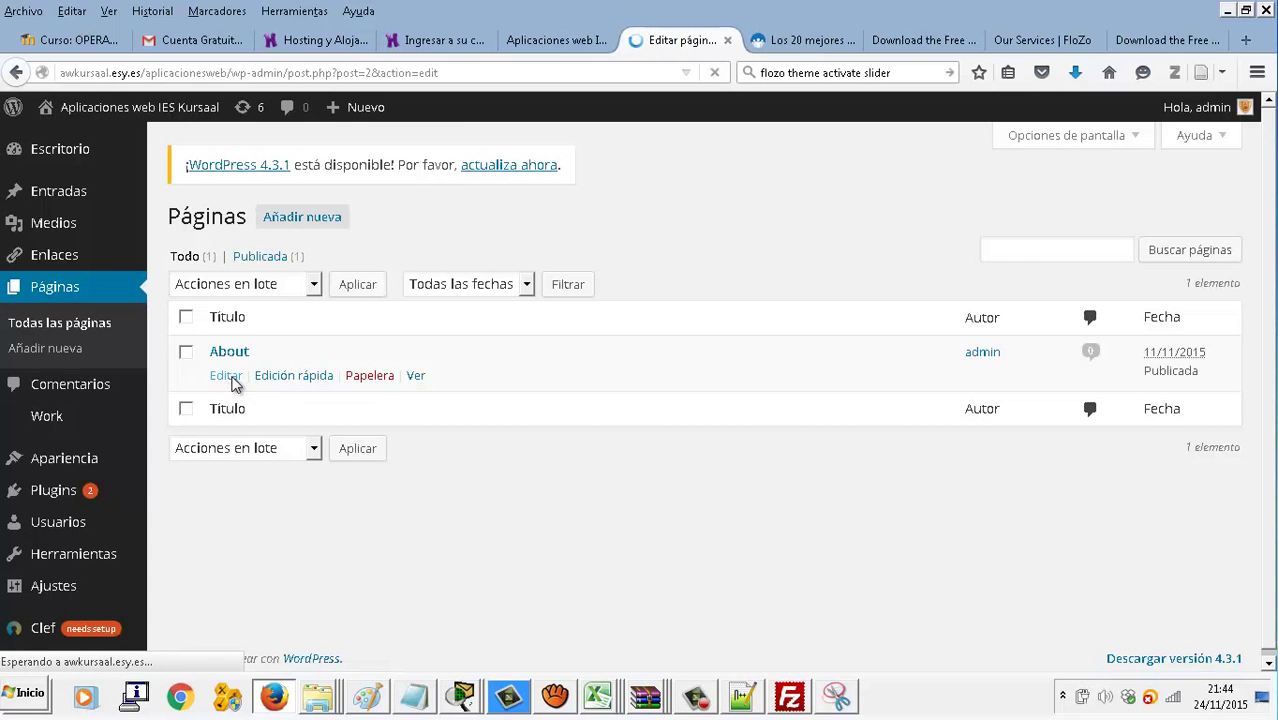
pyautogui.scroll(-3, 1220, 568)
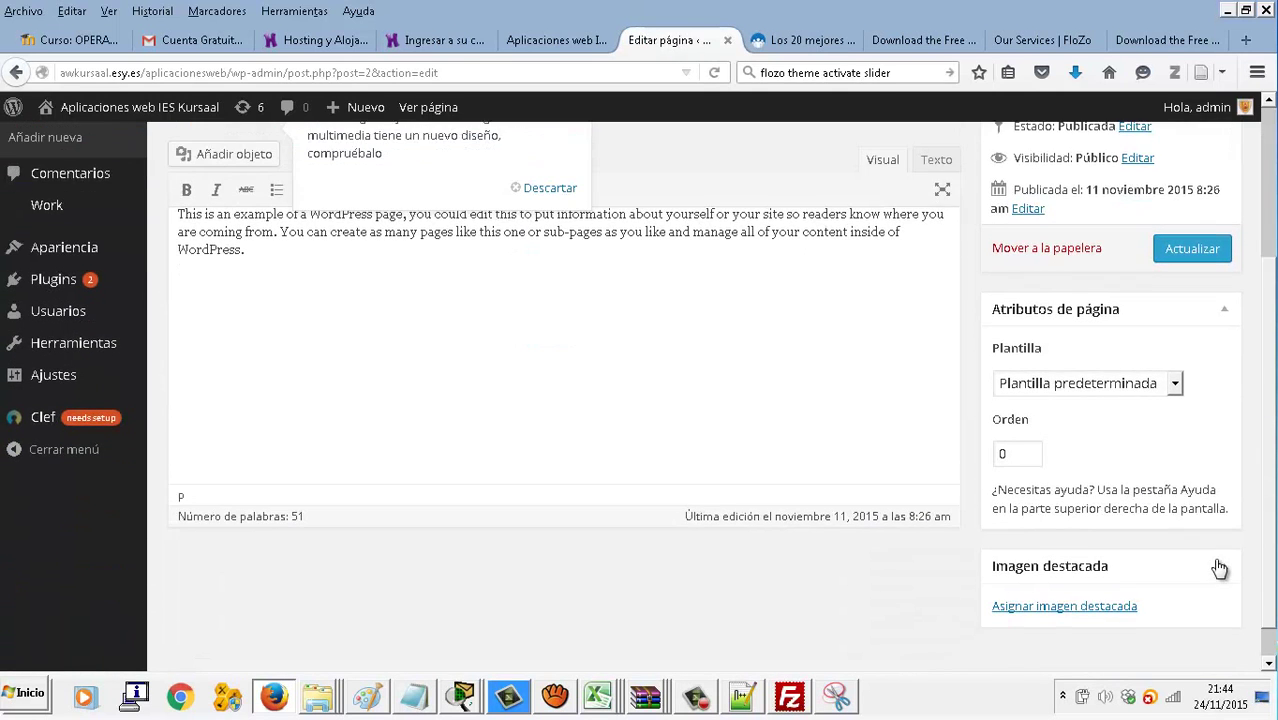
pyautogui.scroll(-1, 1220, 566)
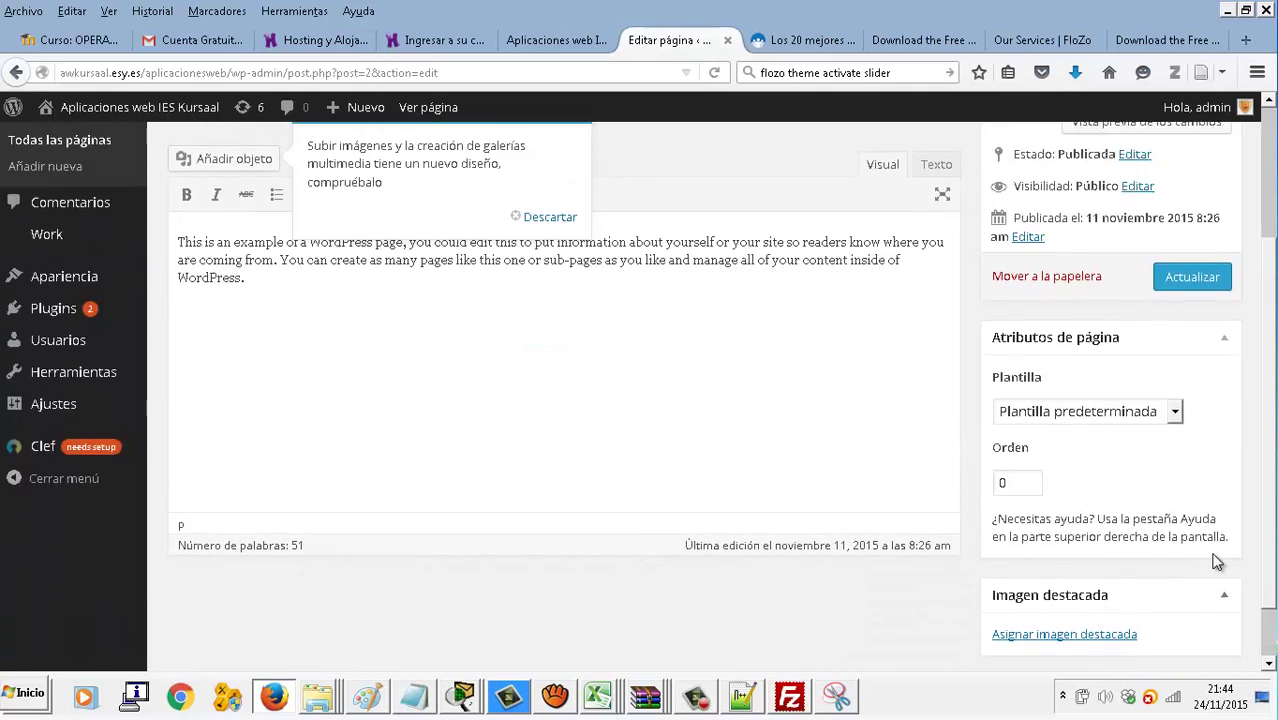
pyautogui.scroll(4, 1217, 562)
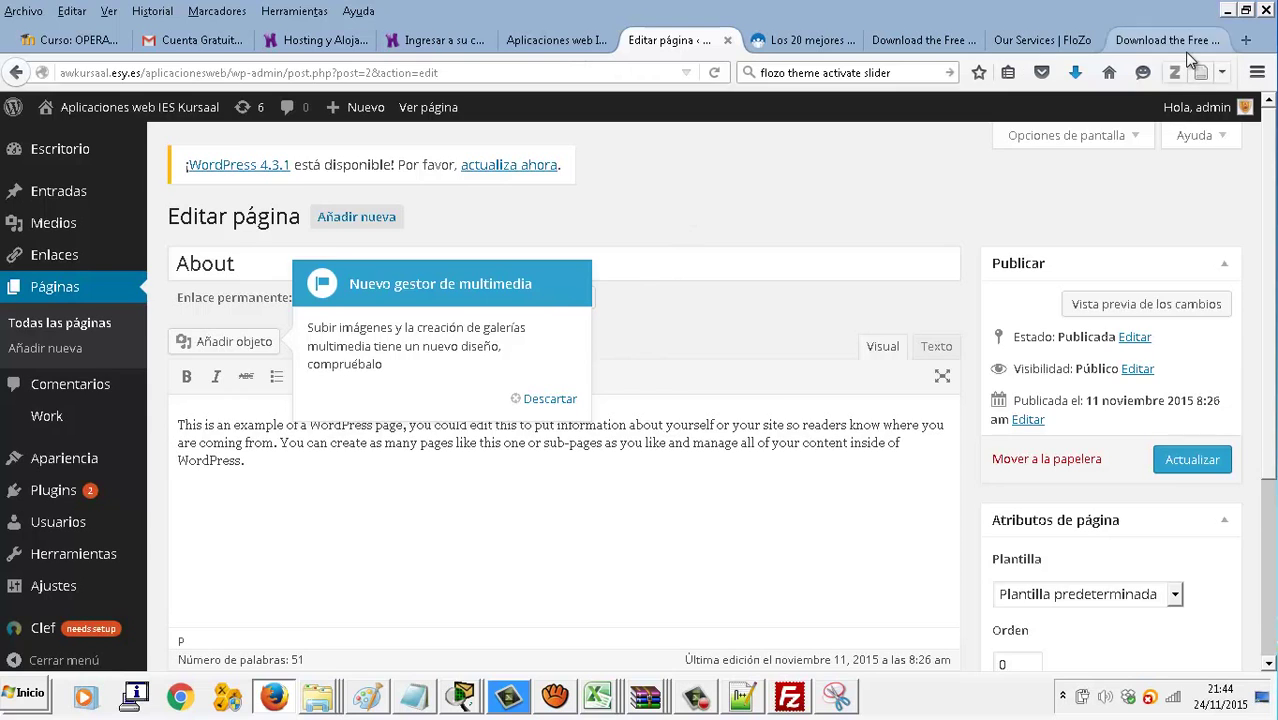
pyautogui.click(1163, 41)
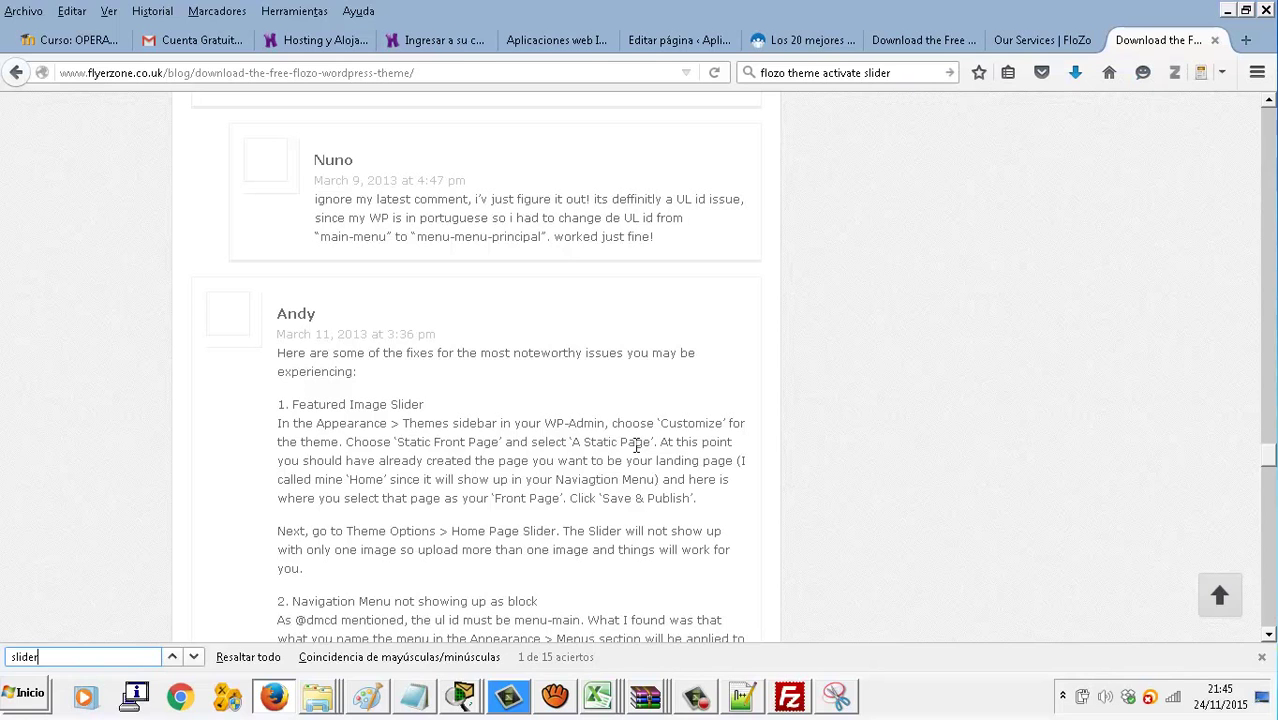
pyautogui.scroll(-2, 636, 446)
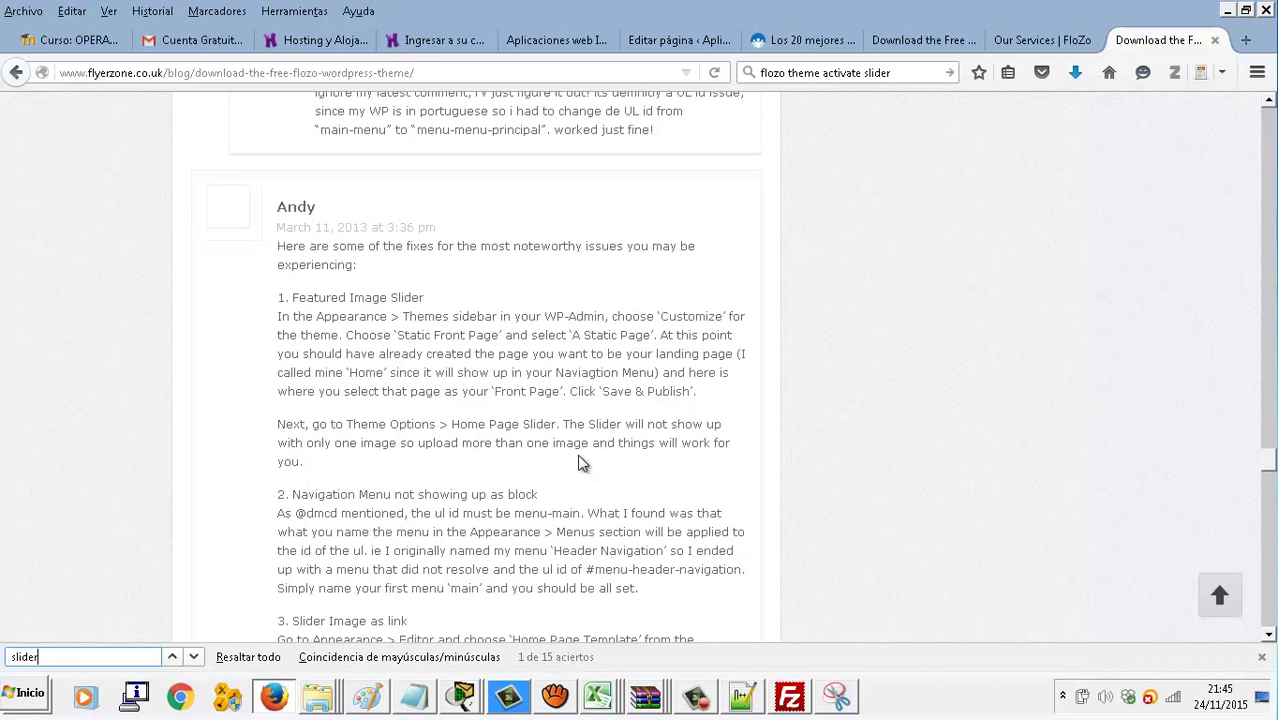
pyautogui.scroll(-2, 583, 465)
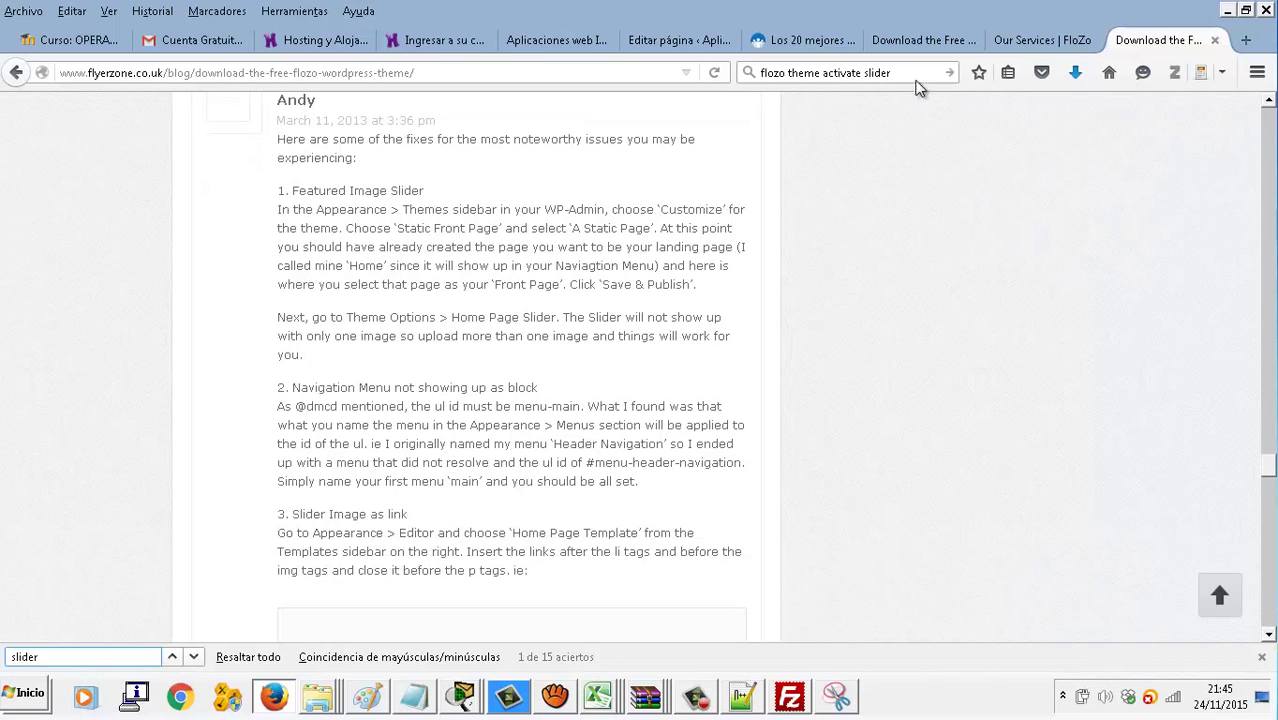
pyautogui.click(1000, 48)
pyautogui.click(925, 40)
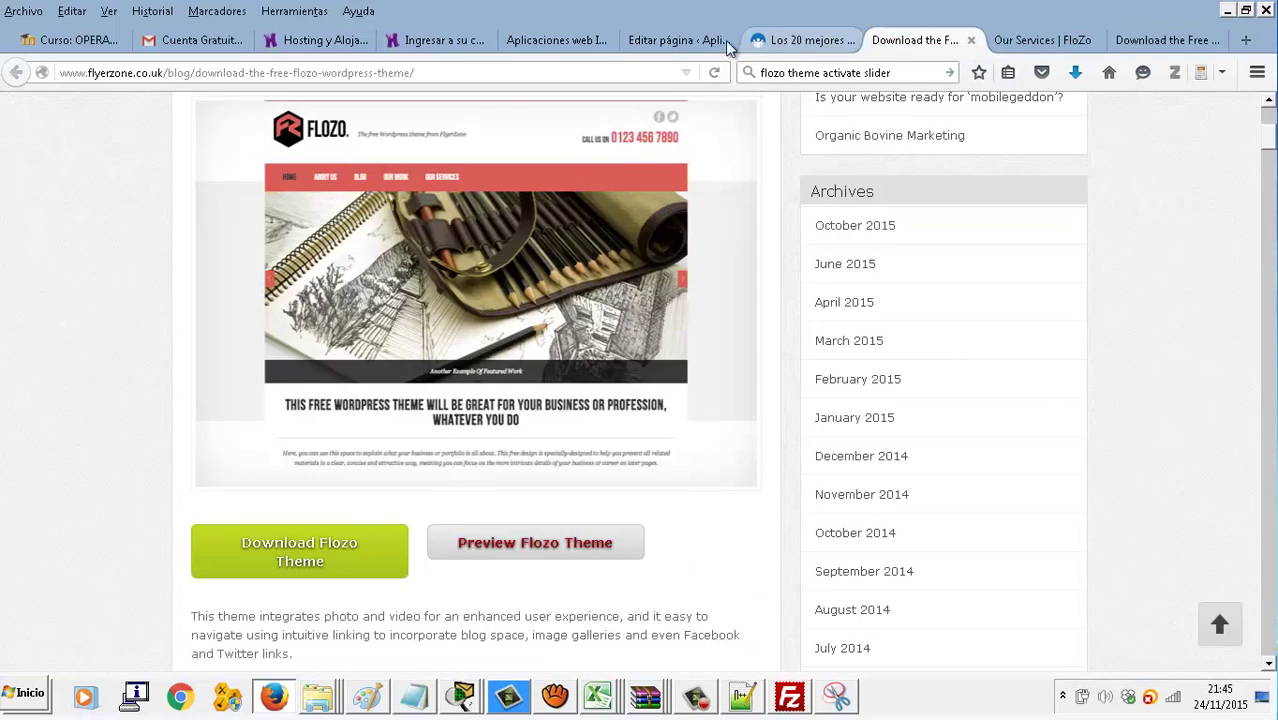
pyautogui.click(662, 42)
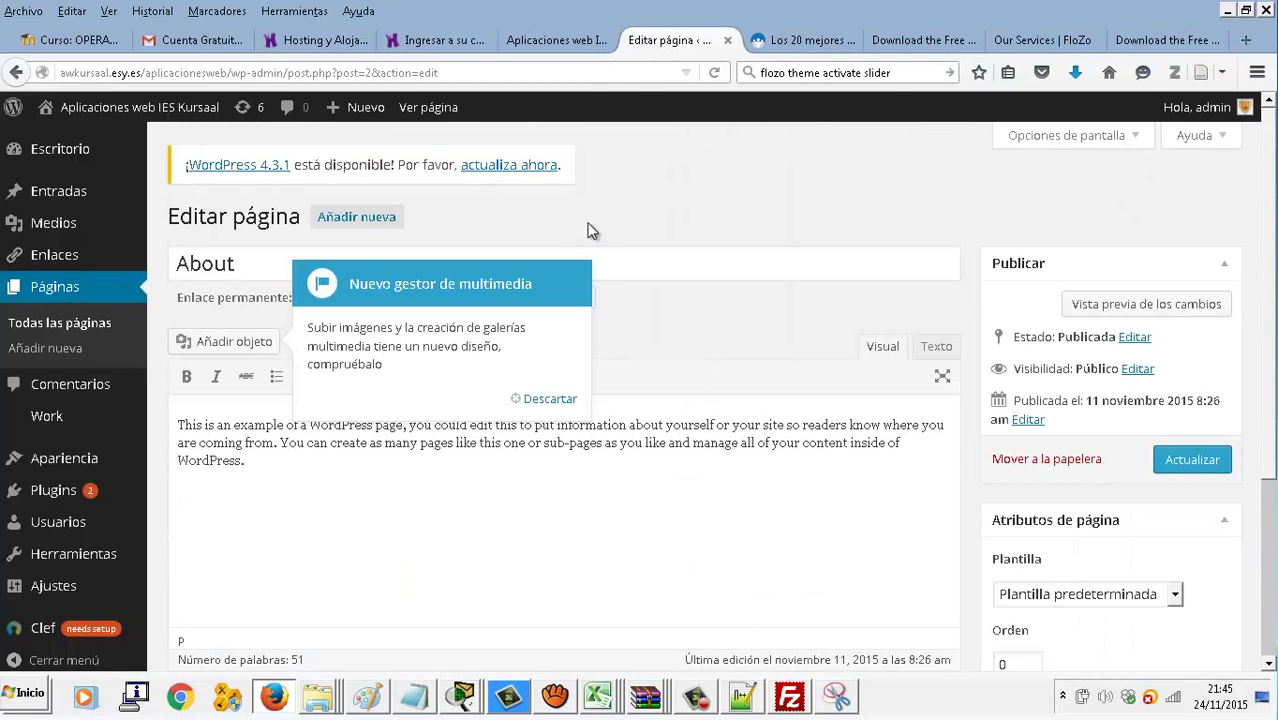
# Create a new page titled 'Principal' with the text 'Ésta es la página principal del sitio'
pyautogui.click(350, 216)
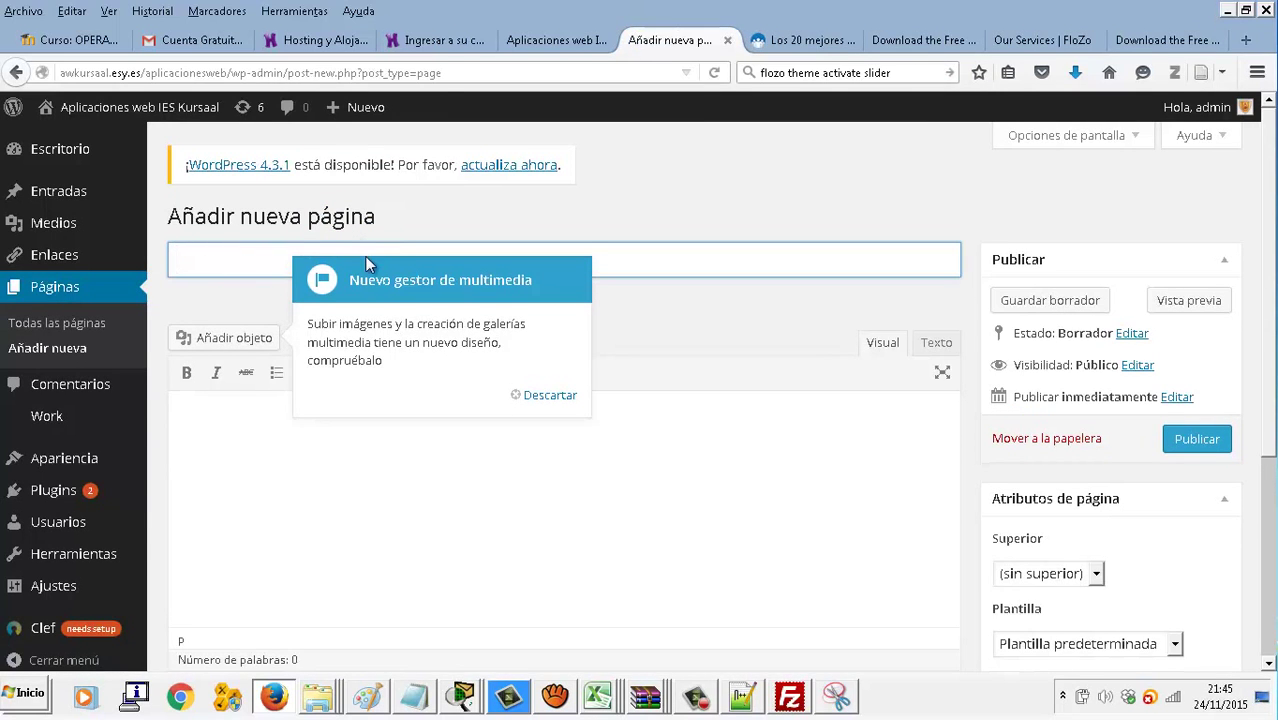
pyautogui.write('Principal')
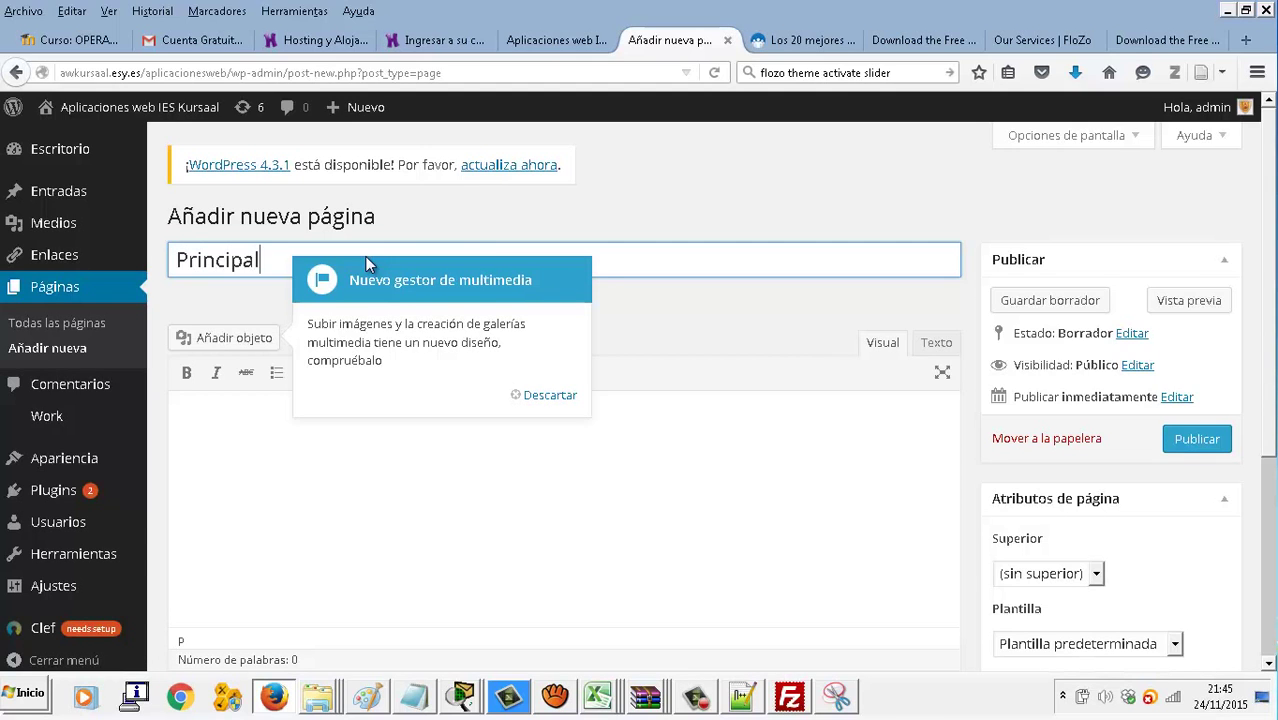
pyautogui.press('Tab')
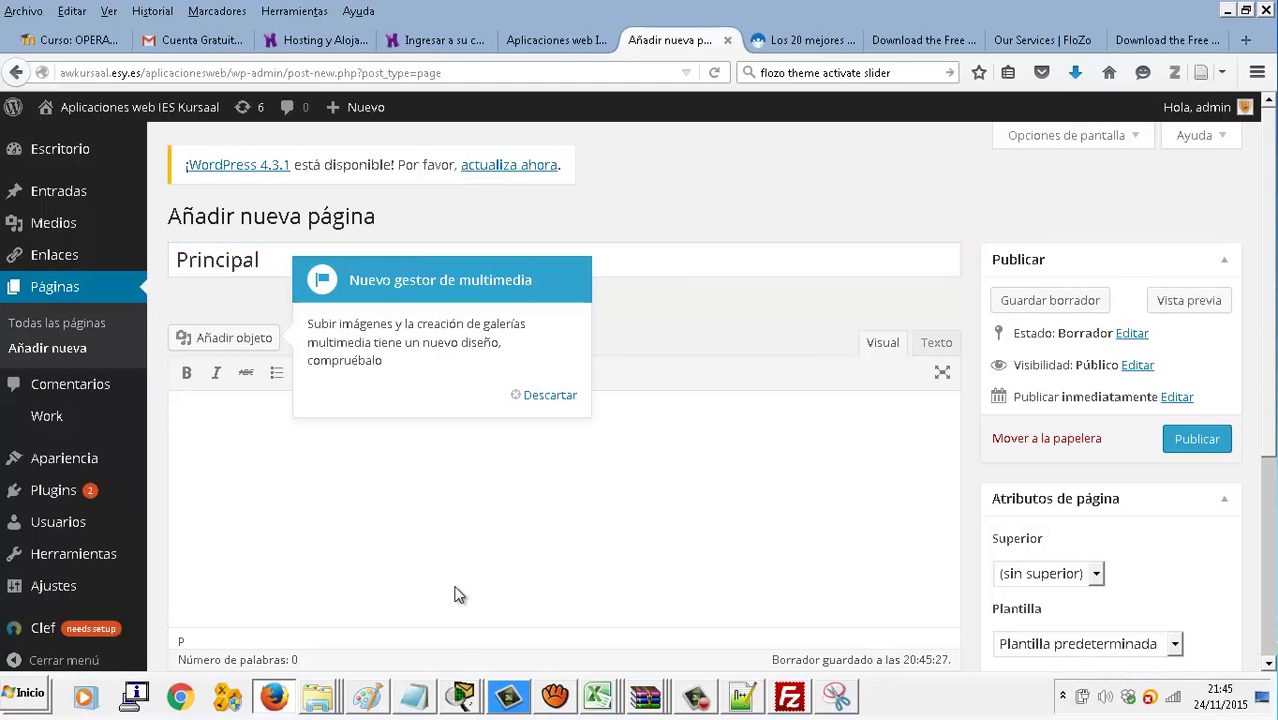
pyautogui.write('Ésta es la página principal del sitio')
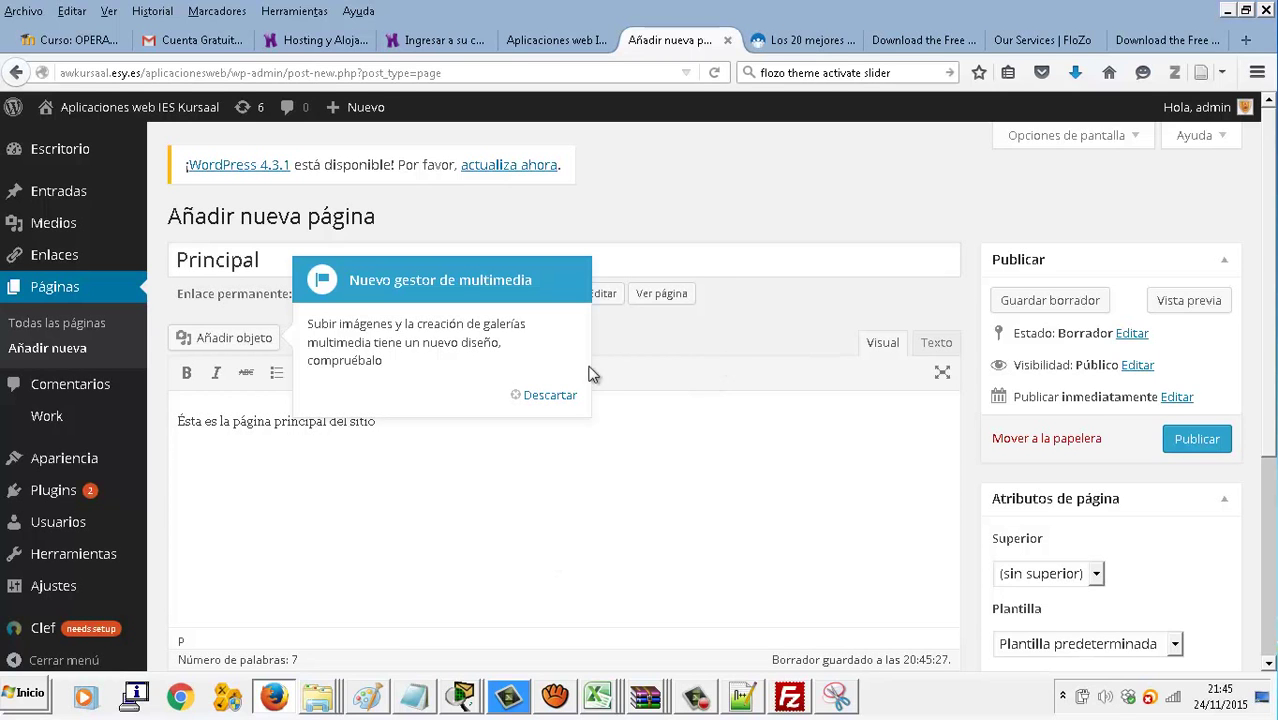
# Give the Principal page the Home template and publish it
pyautogui.click(566, 395)
pyautogui.scroll(-3, 600, 374)
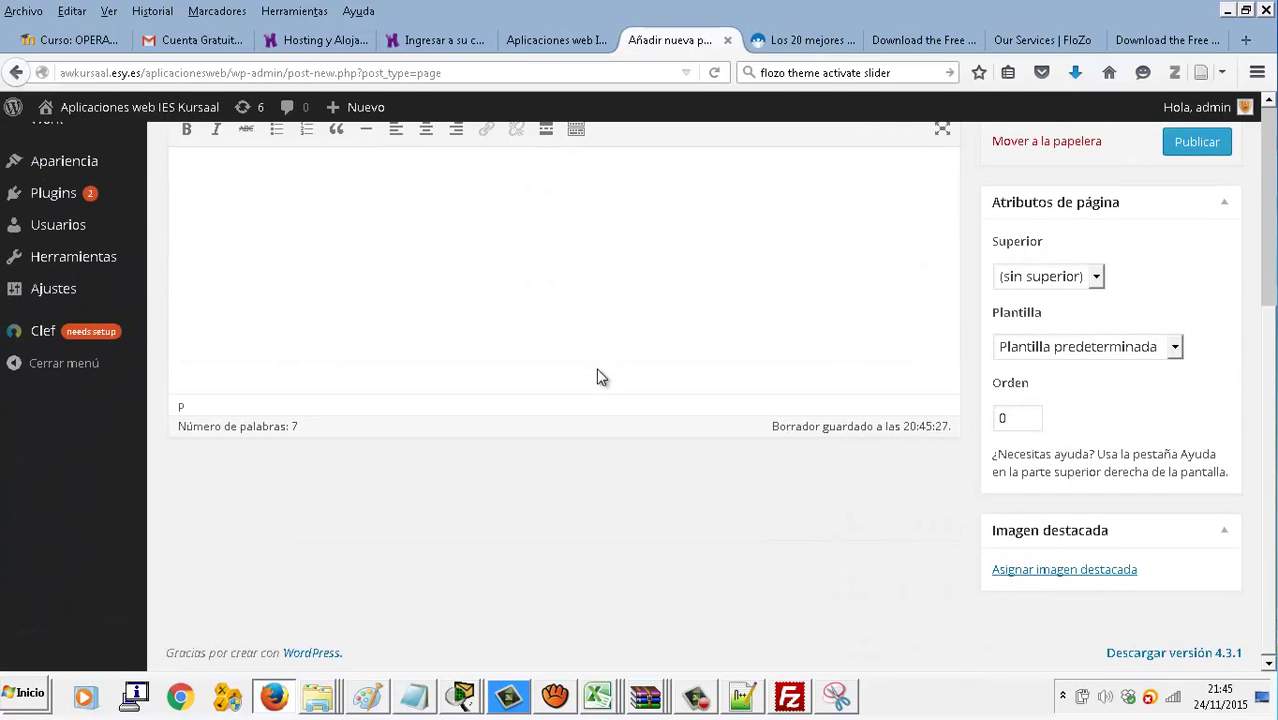
pyautogui.scroll(1, 1097, 399)
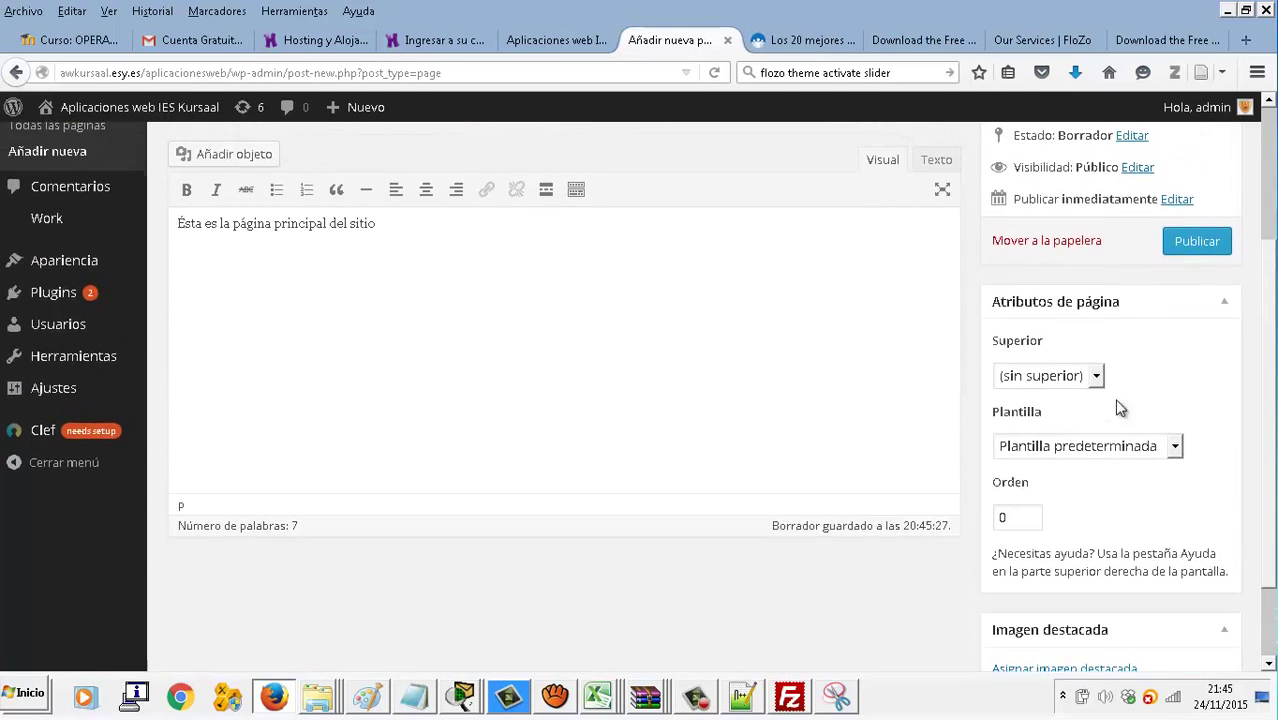
pyautogui.click(1173, 461)
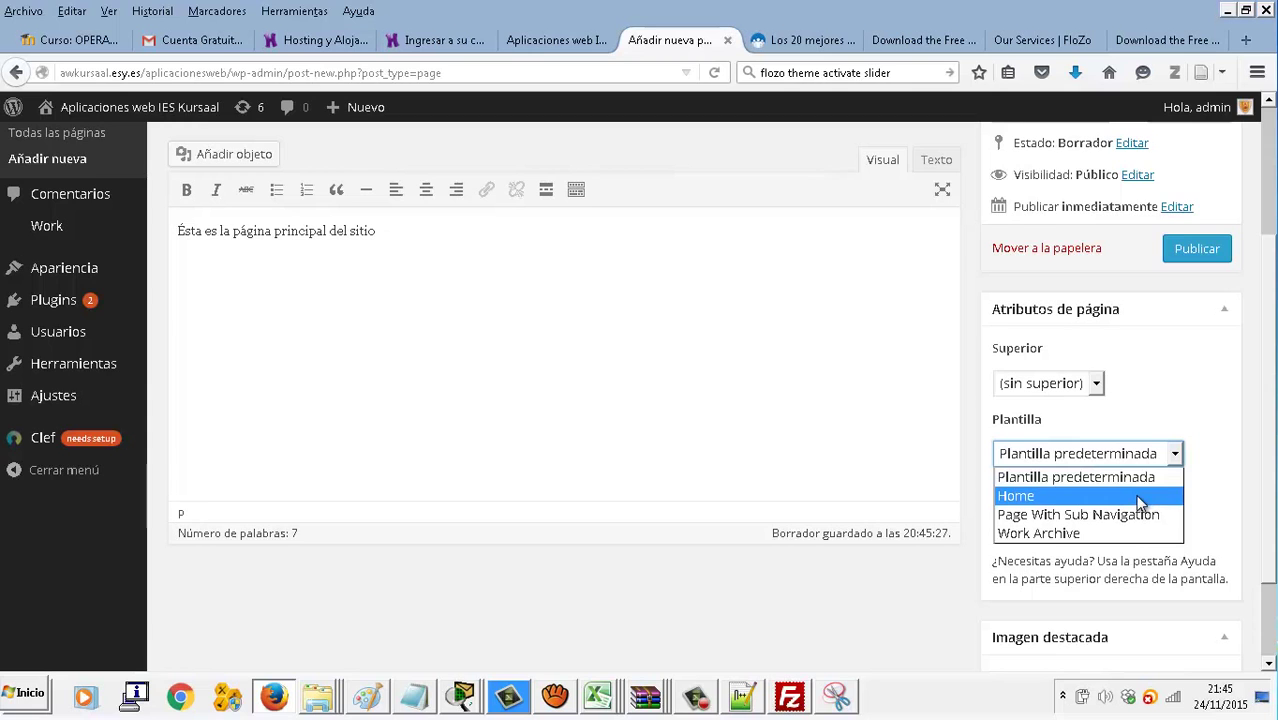
pyautogui.click(1139, 497)
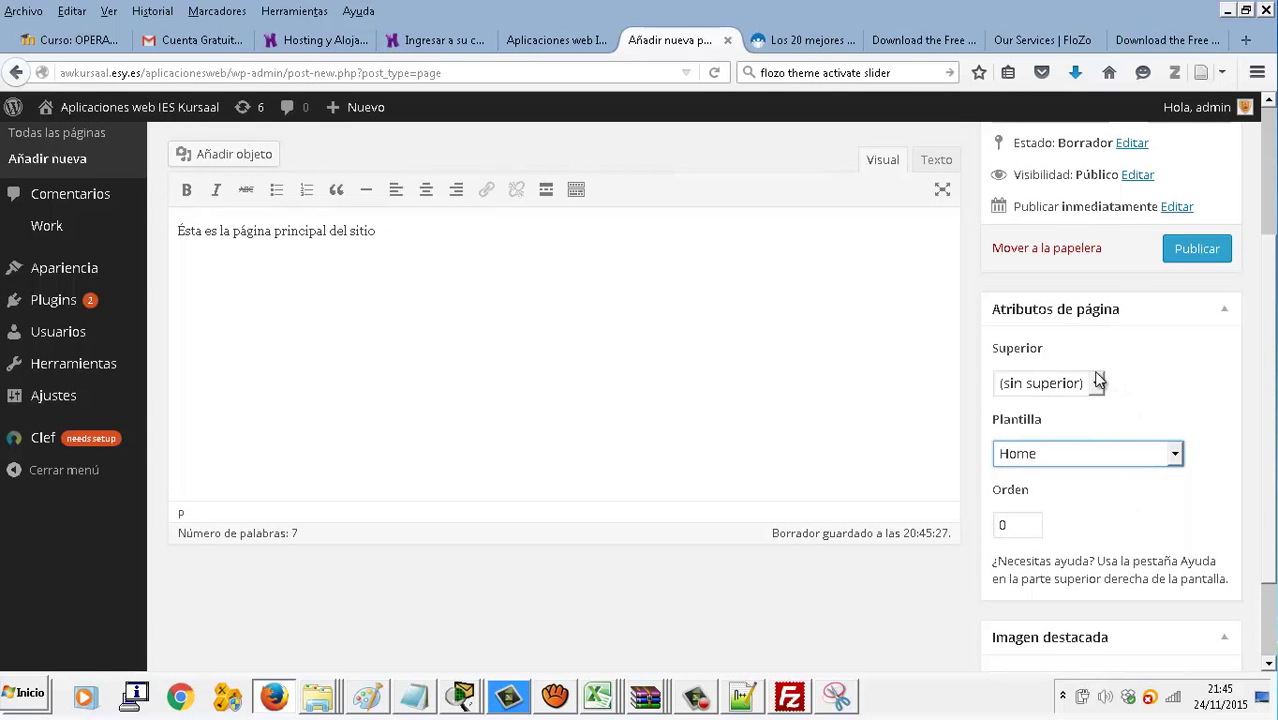
pyautogui.scroll(2, 1135, 375)
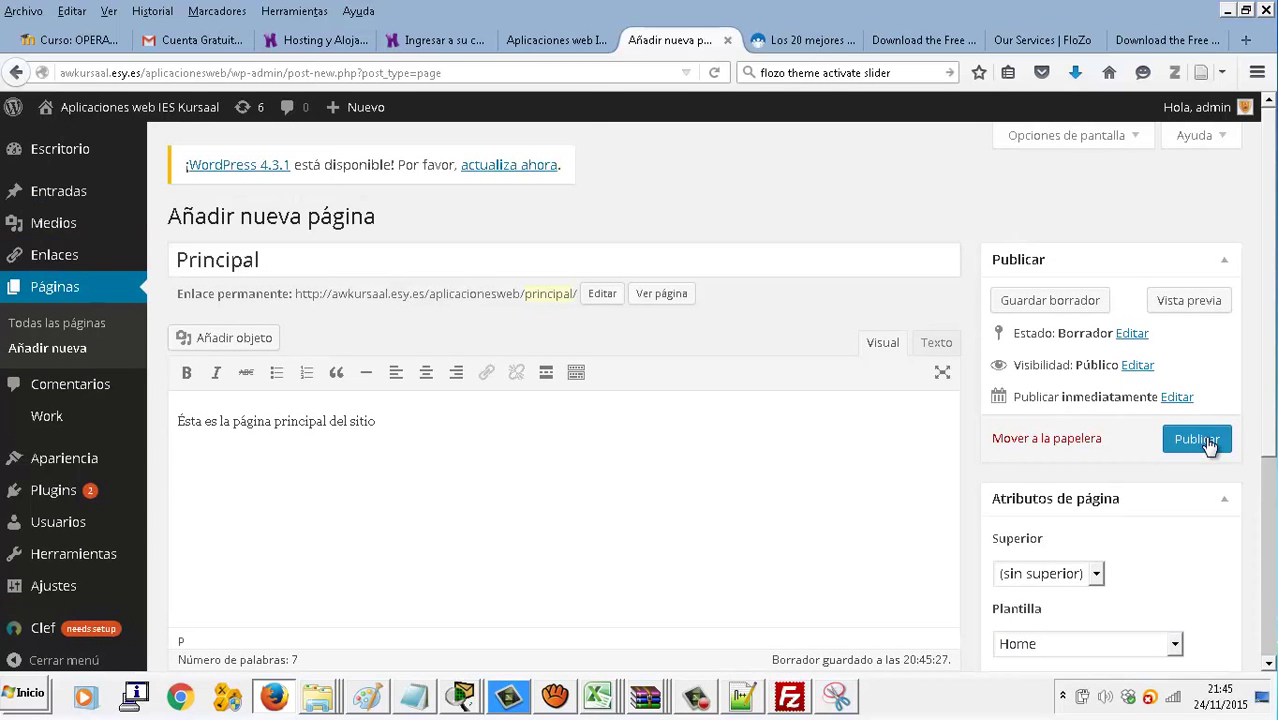
pyautogui.click(1197, 440)
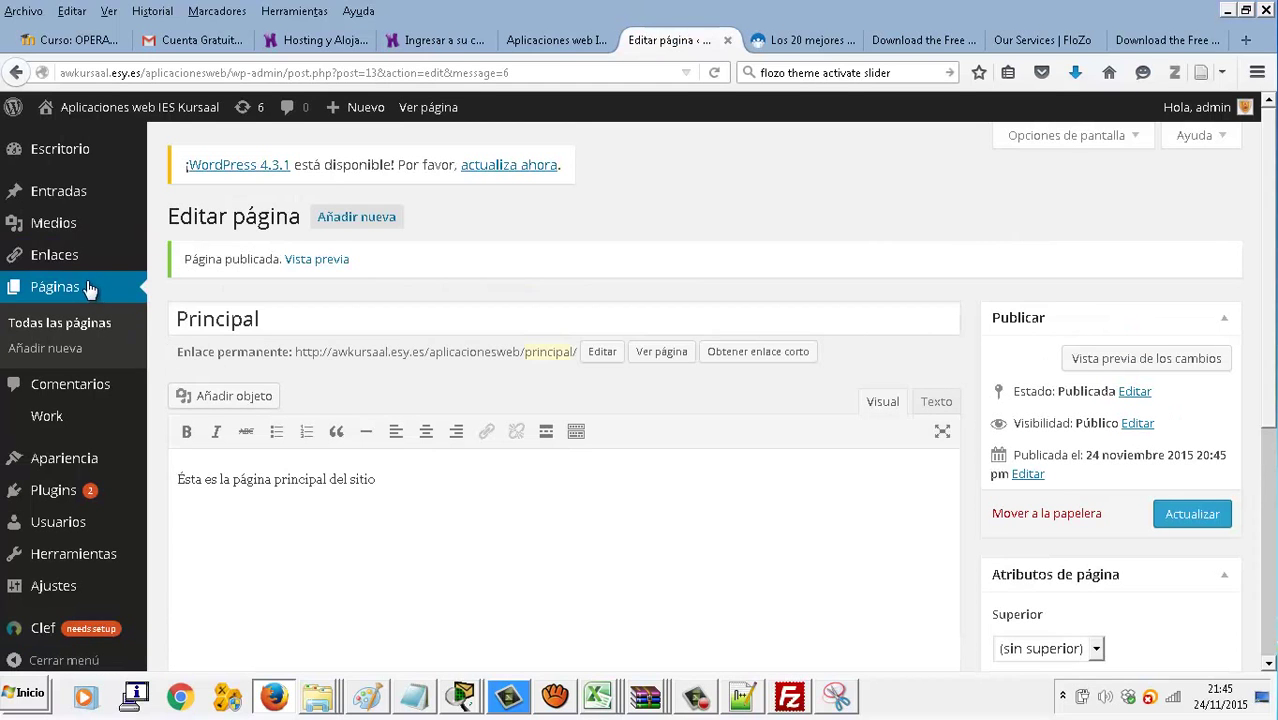
# After briefly visiting the customizer and Usuarios, reach the Temas page showing FloZo active
pyautogui.moveTo(60, 458)
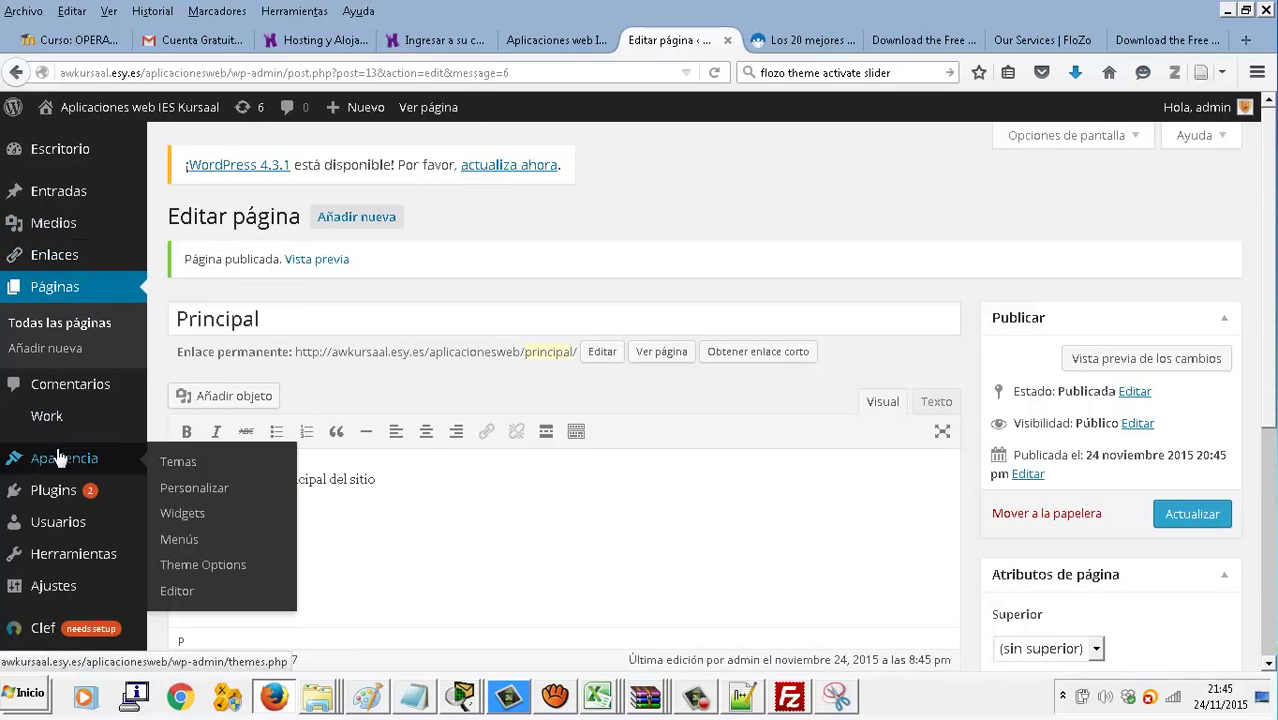
pyautogui.click(194, 489)
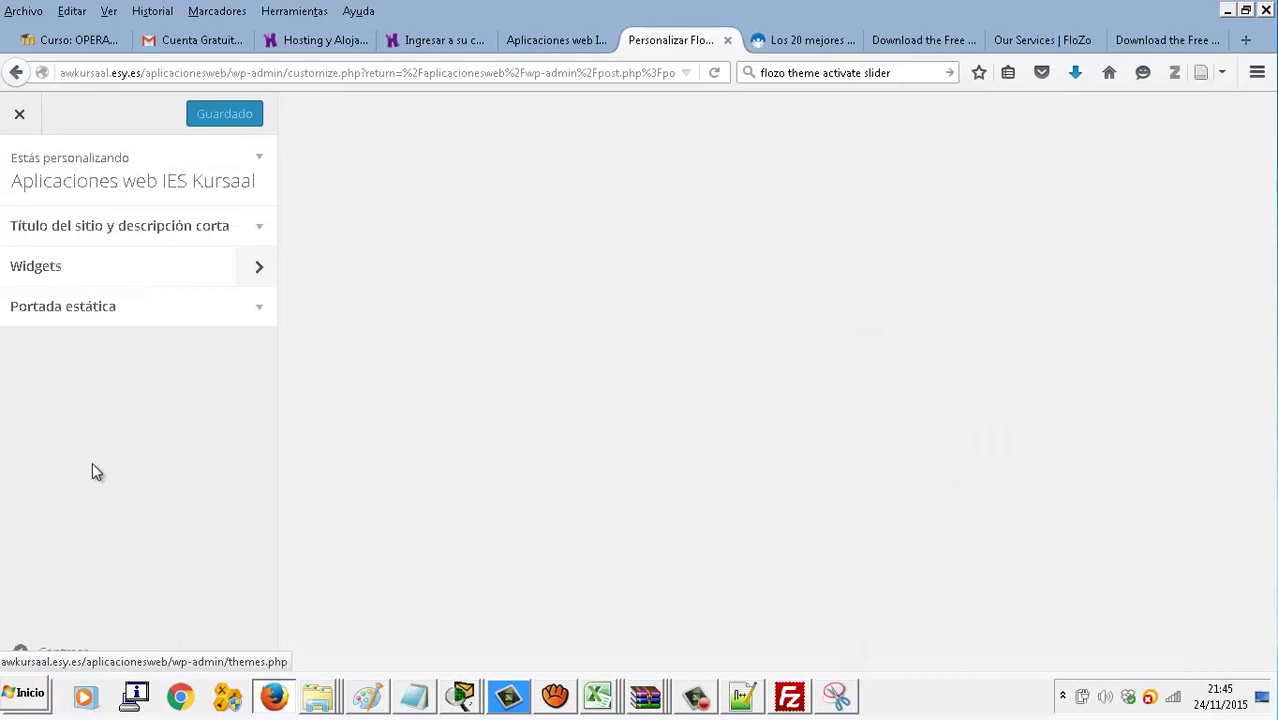
pyautogui.click(18, 116)
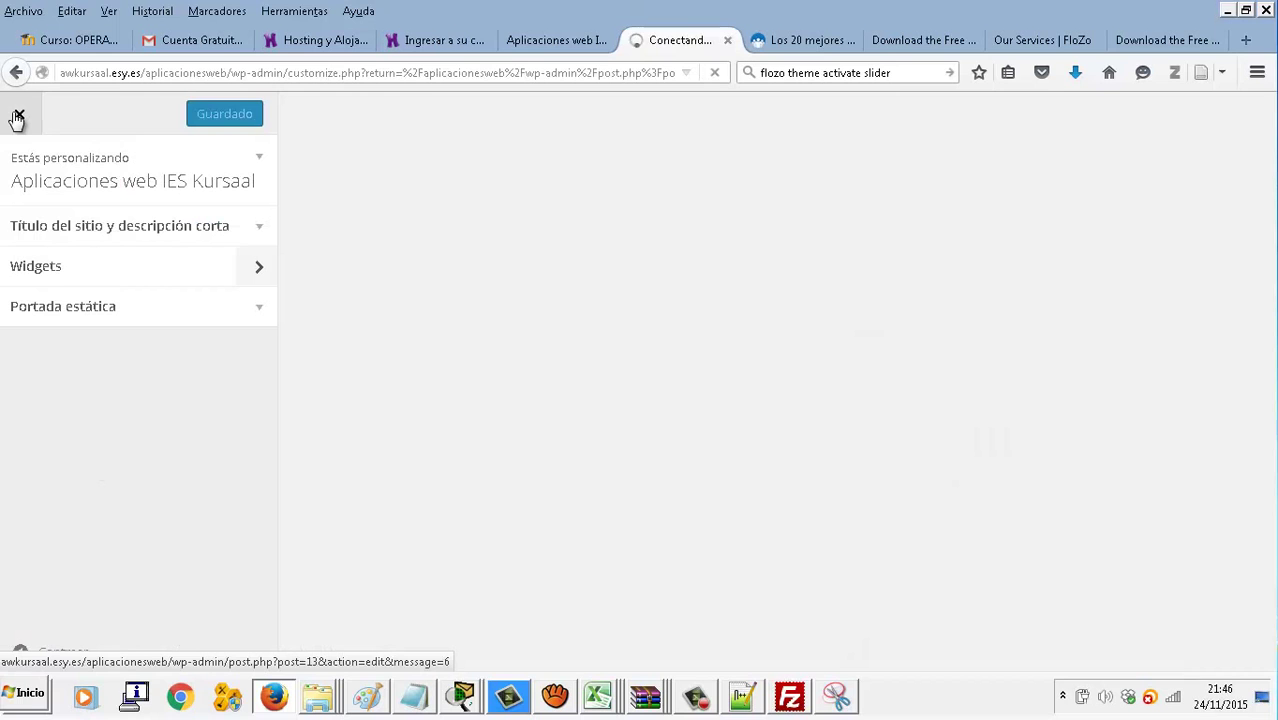
pyautogui.click(116, 317)
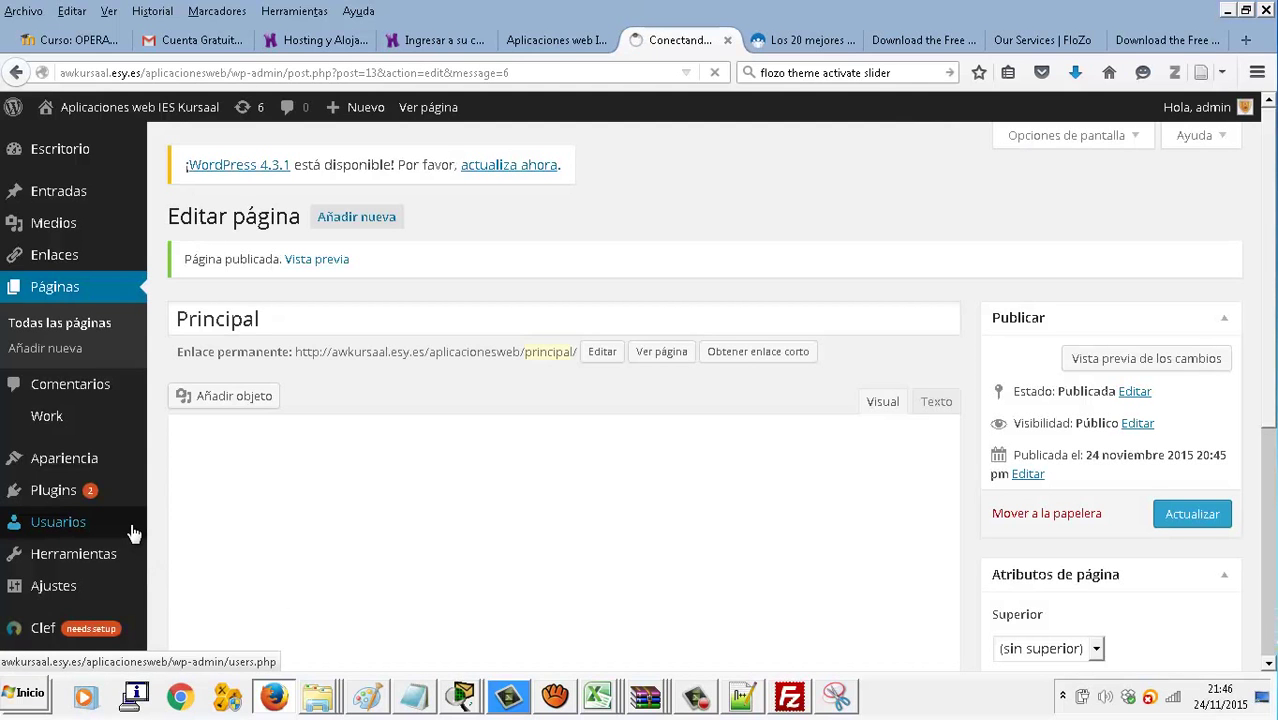
pyautogui.click(103, 457)
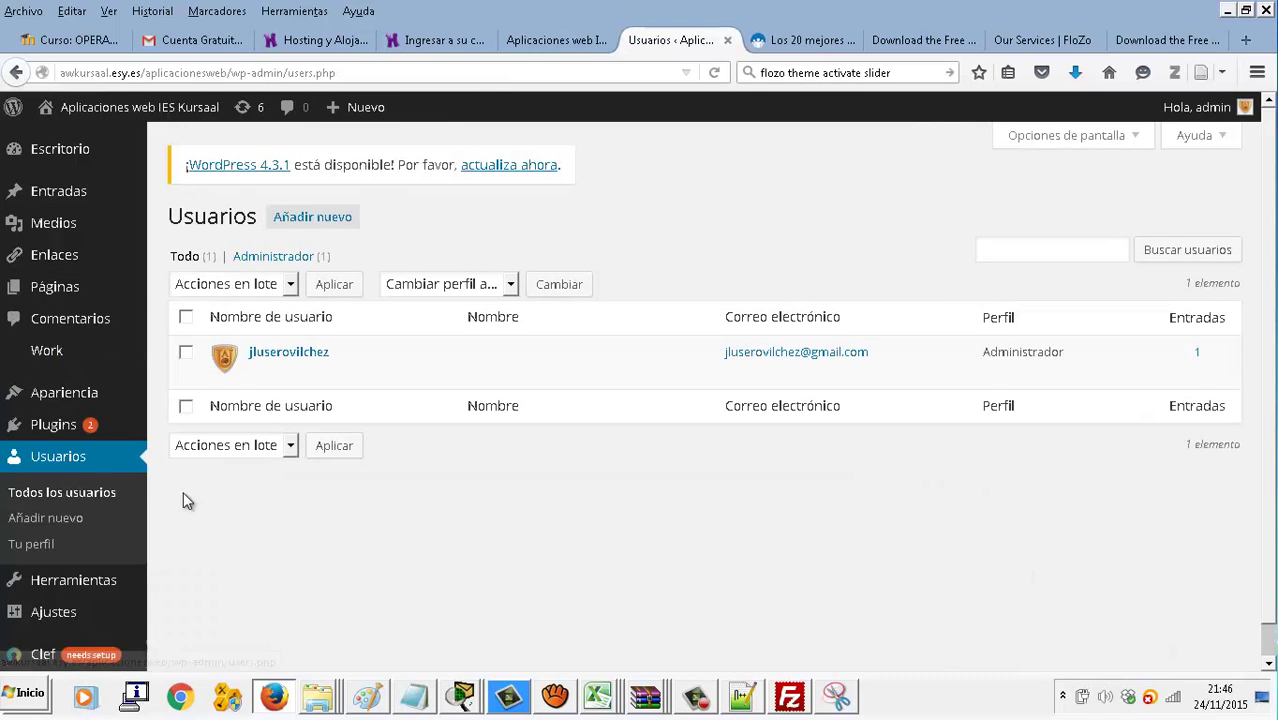
pyautogui.scroll(-1, 108, 475)
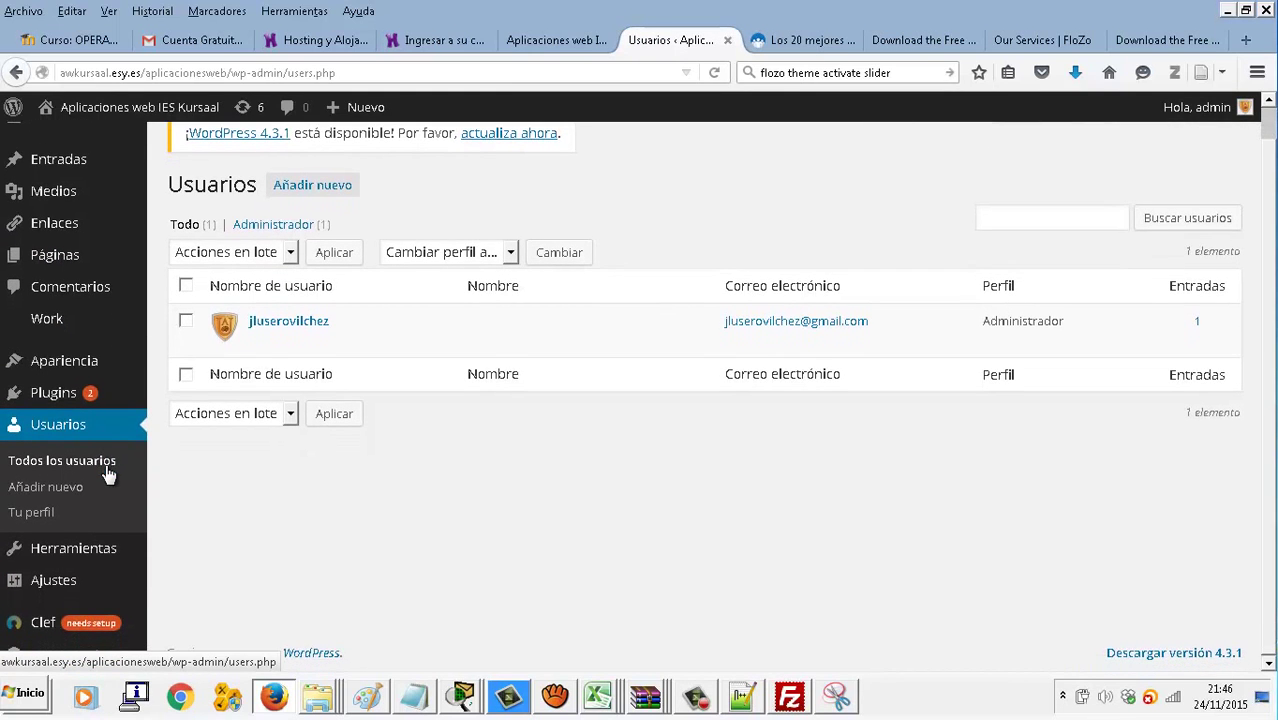
pyautogui.click(62, 362)
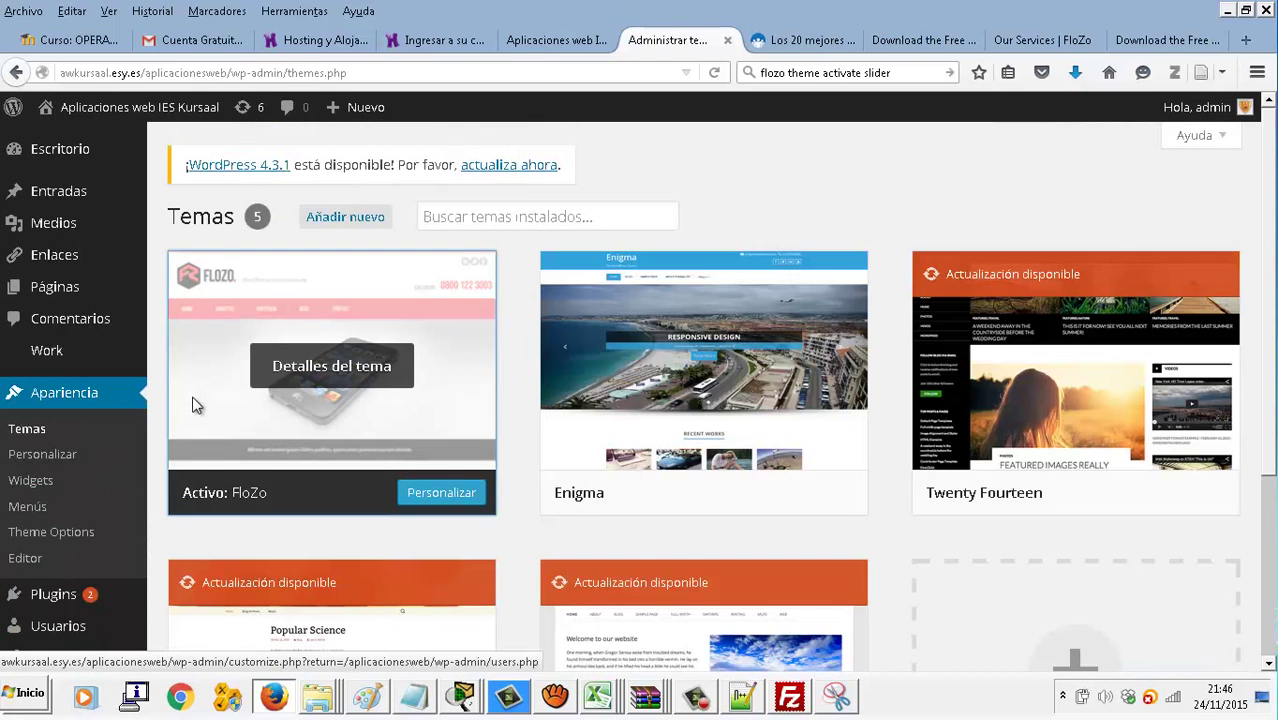
# In the customizer's static front page settings, set both front page and posts page to Principal
pyautogui.click(194, 402)
pyautogui.click(117, 404)
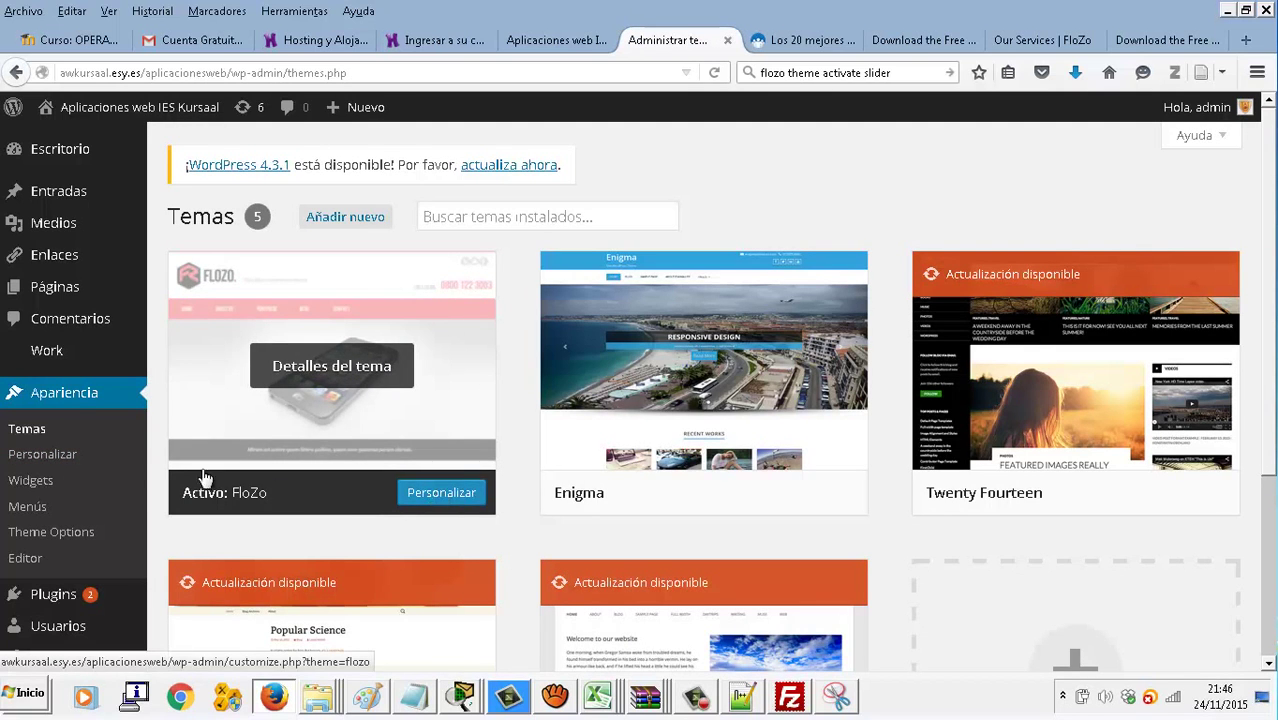
pyautogui.click(66, 460)
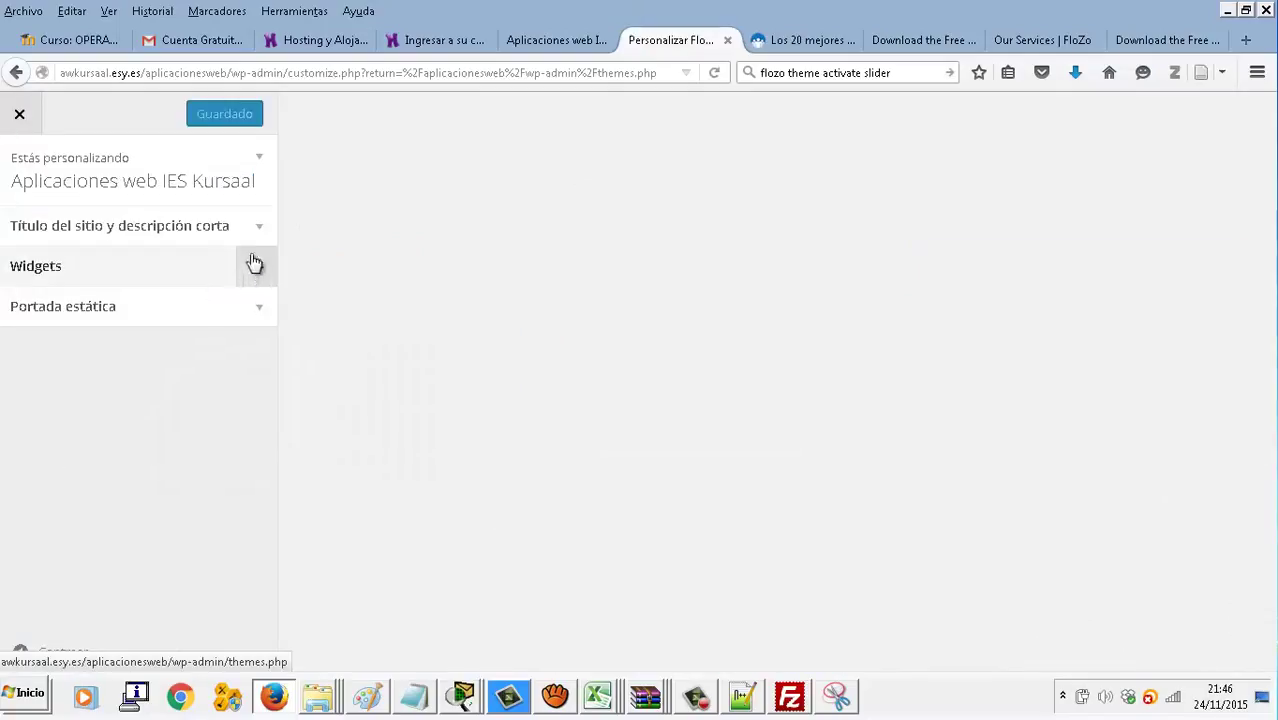
pyautogui.click(246, 306)
pyautogui.click(129, 516)
pyautogui.click(94, 583)
pyautogui.click(98, 573)
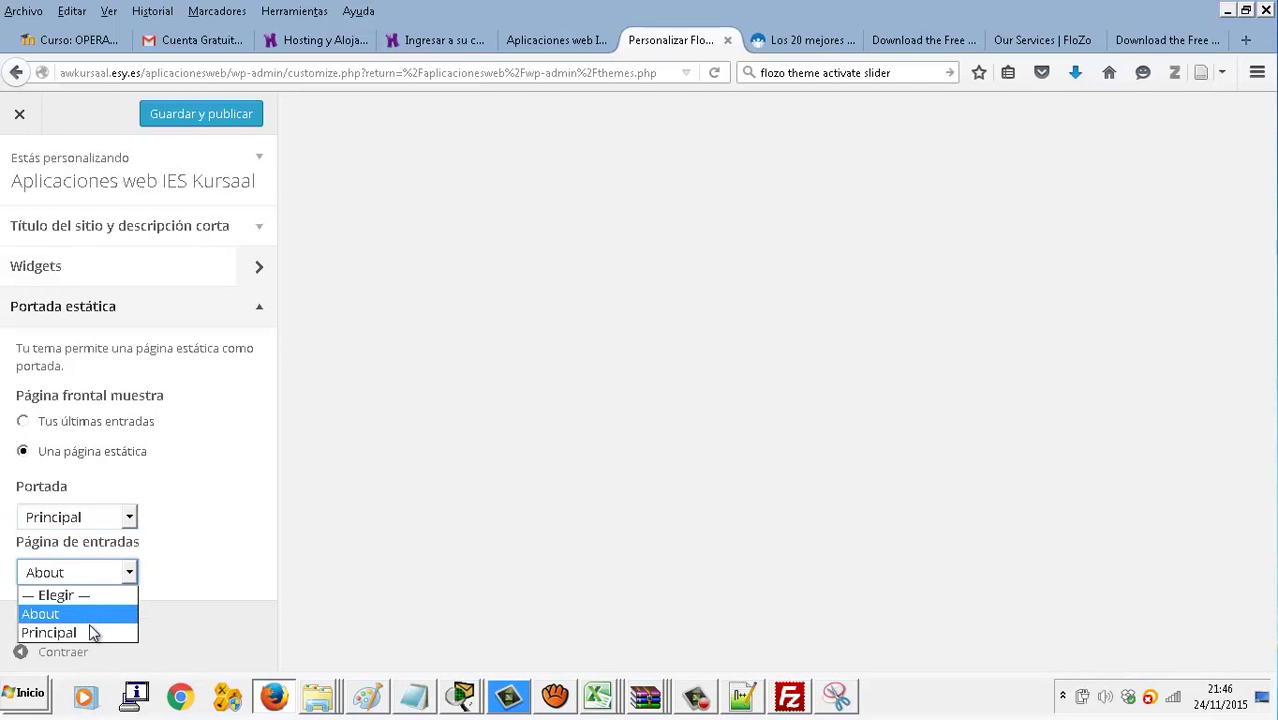
pyautogui.click(90, 632)
# Save and publish, then reload the live site to see the golf slider
pyautogui.click(240, 114)
pyautogui.click(537, 41)
pyautogui.click(714, 73)
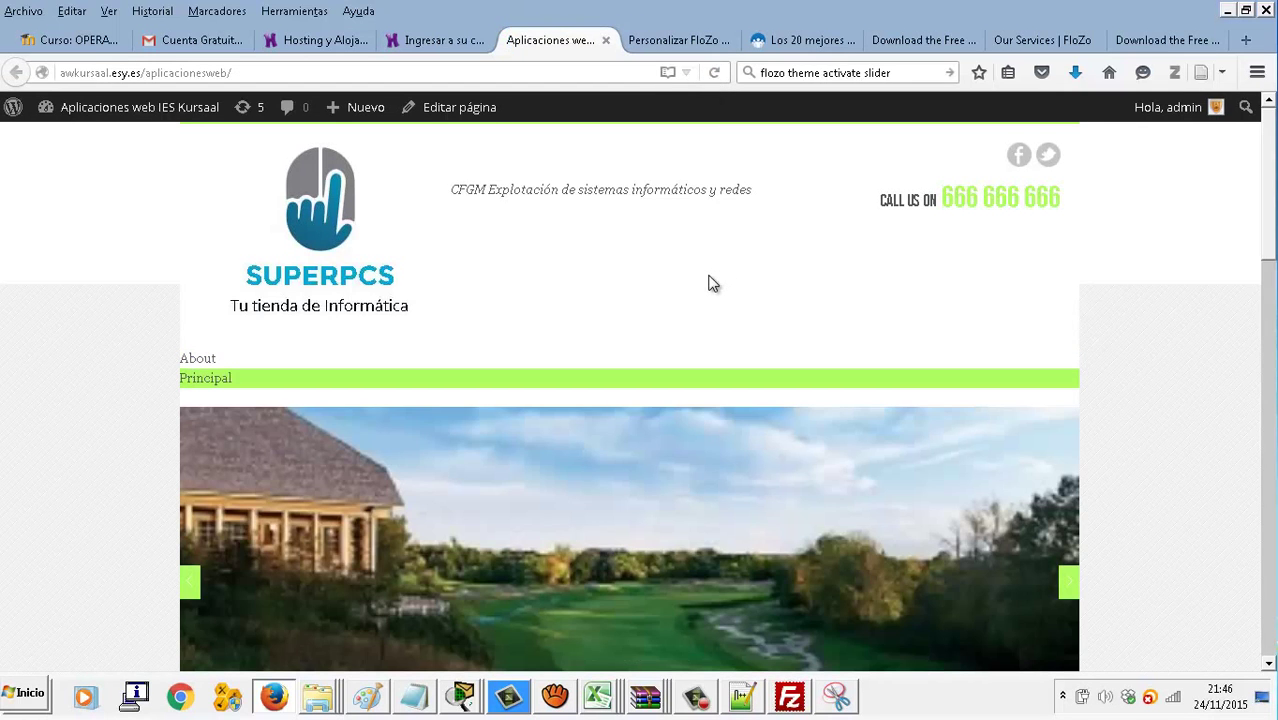
pyautogui.scroll(-6, 708, 284)
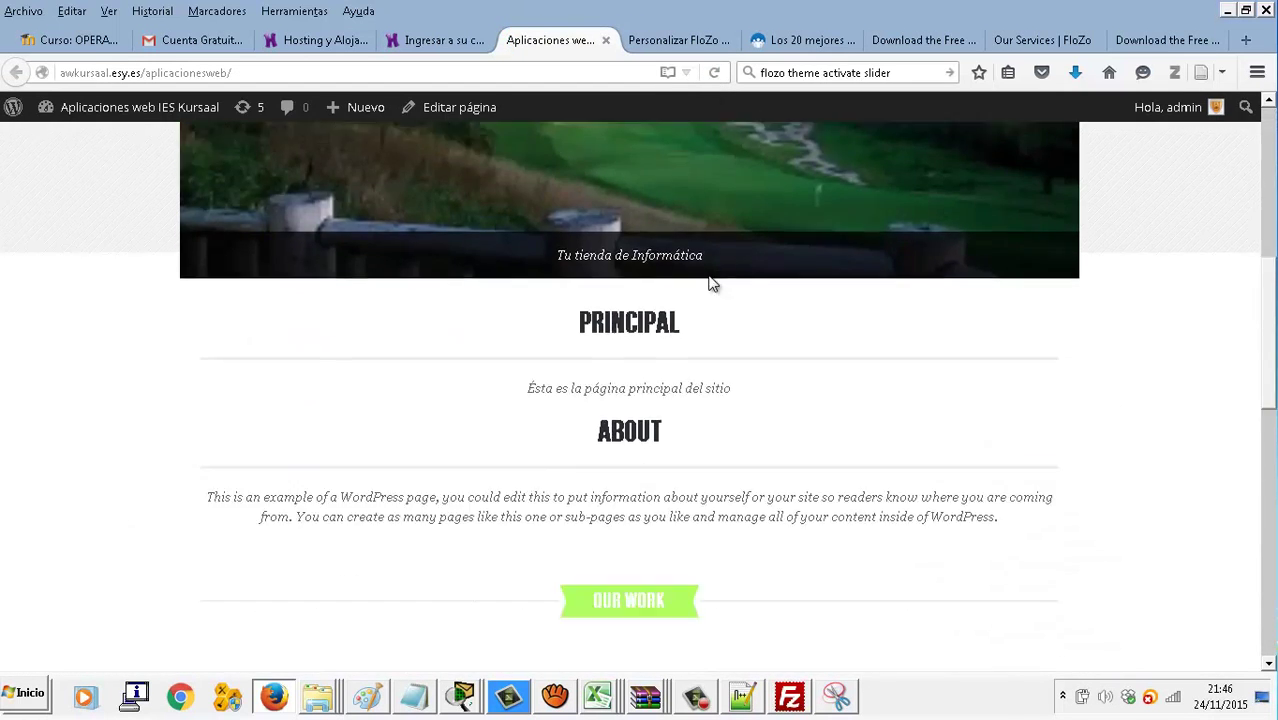
pyautogui.scroll(6, 710, 280)
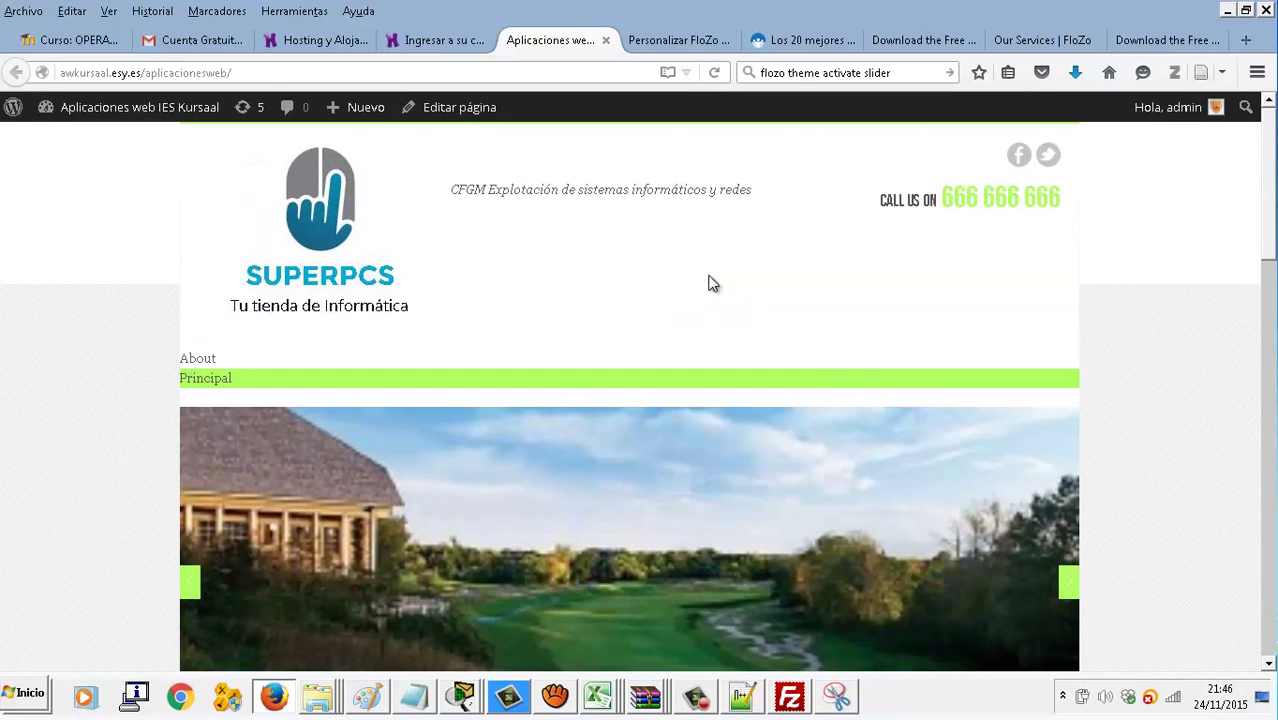
pyautogui.click(1068, 582)
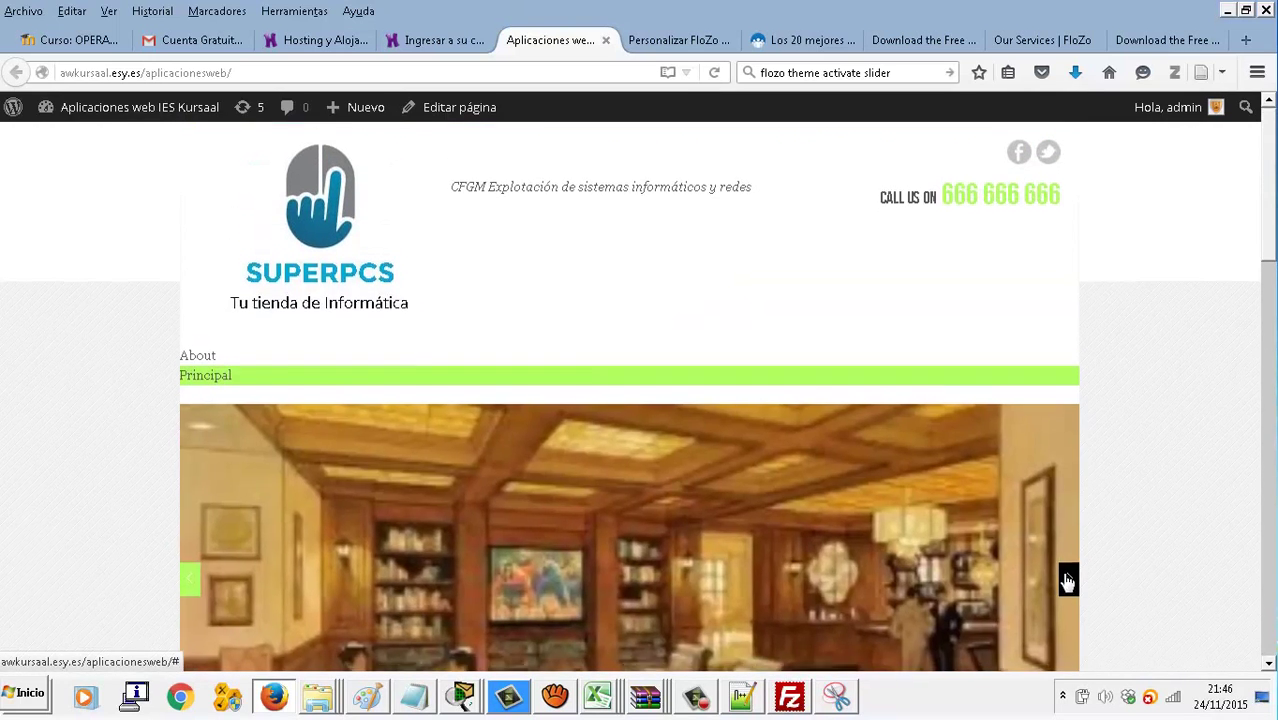
pyautogui.scroll(-2, 1065, 507)
pyautogui.click(1068, 475)
pyautogui.scroll(-2, 1070, 473)
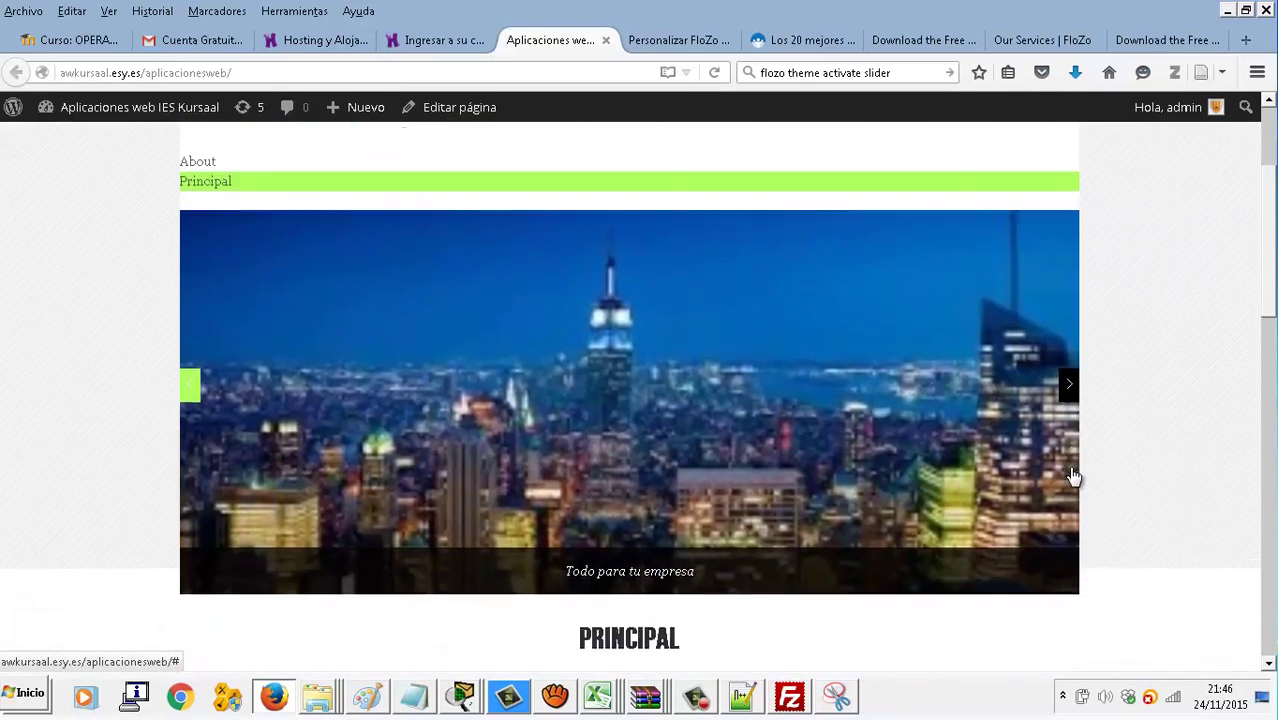
pyautogui.click(1068, 367)
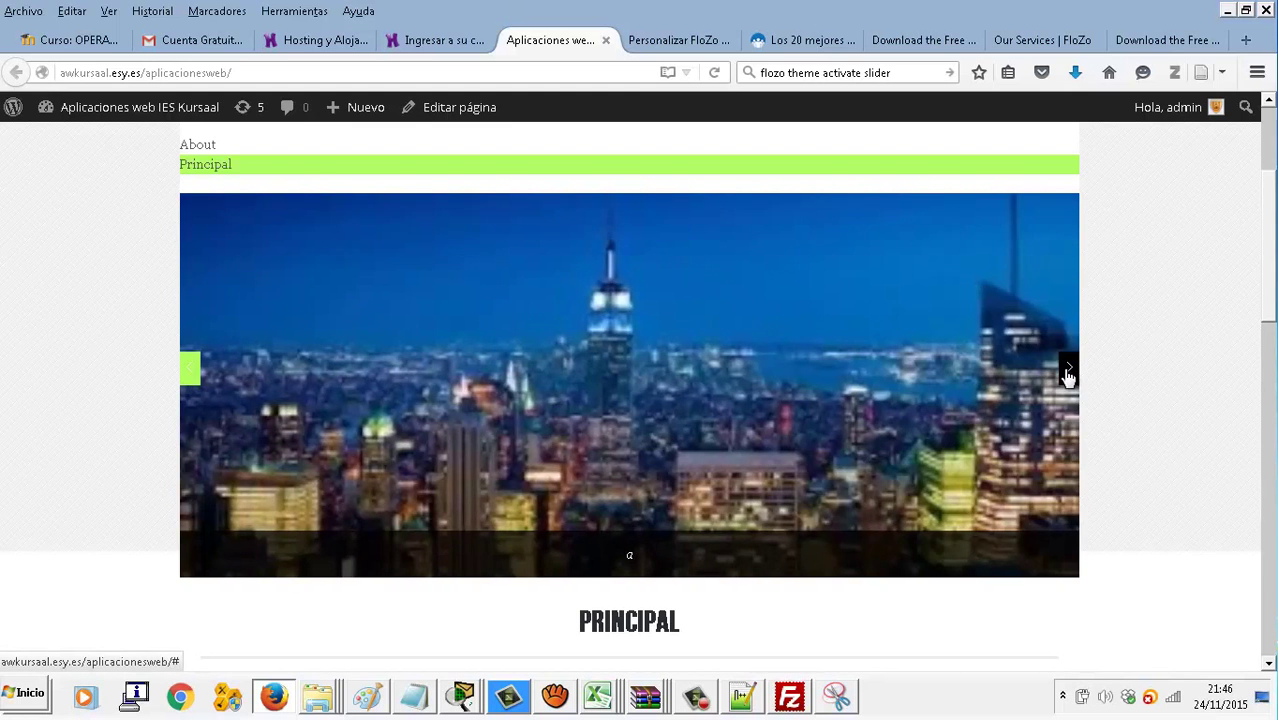
pyautogui.scroll(-3, 1068, 372)
pyautogui.scroll(-15, 1068, 378)
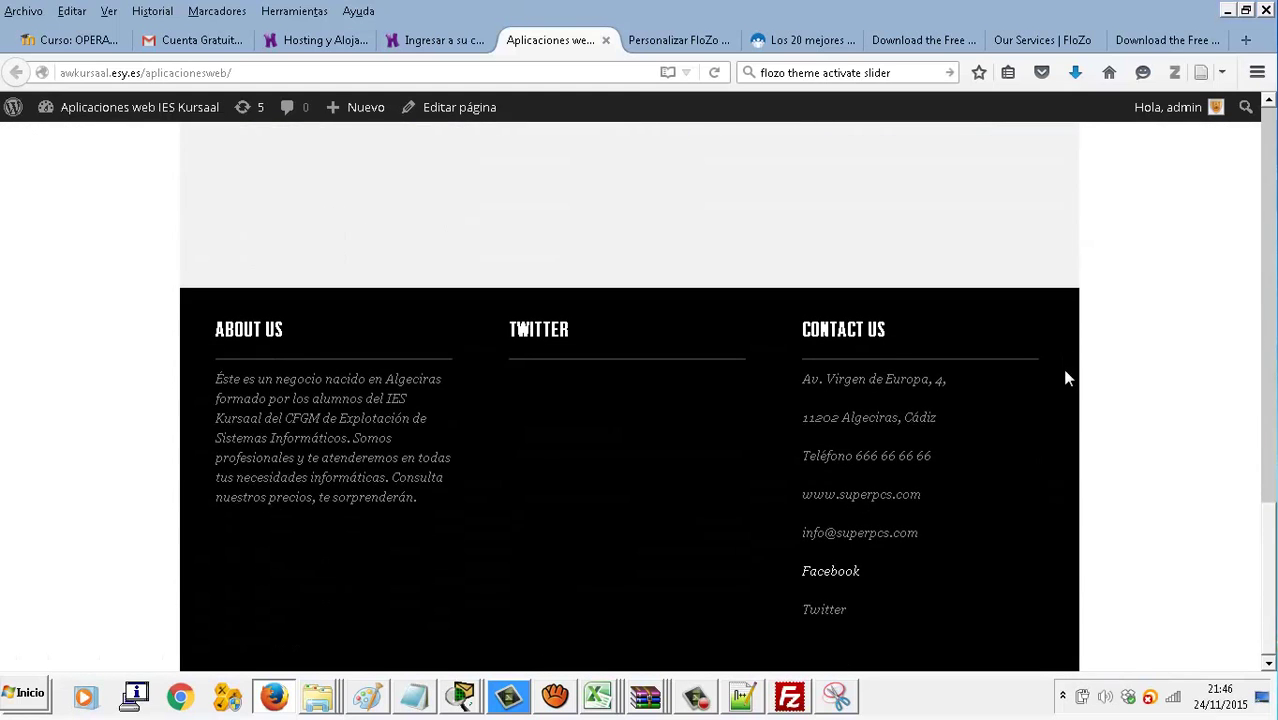
pyautogui.scroll(6, 1068, 378)
pyautogui.scroll(12, 1068, 378)
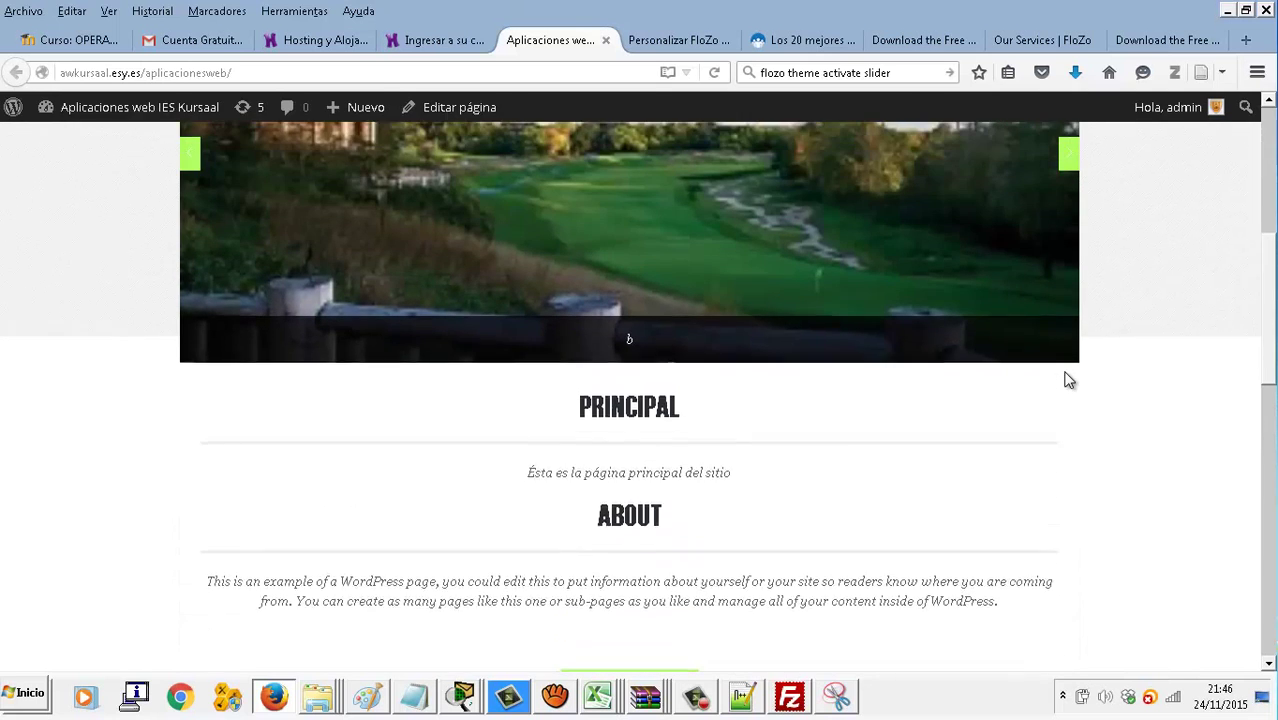
pyautogui.scroll(8, 1066, 380)
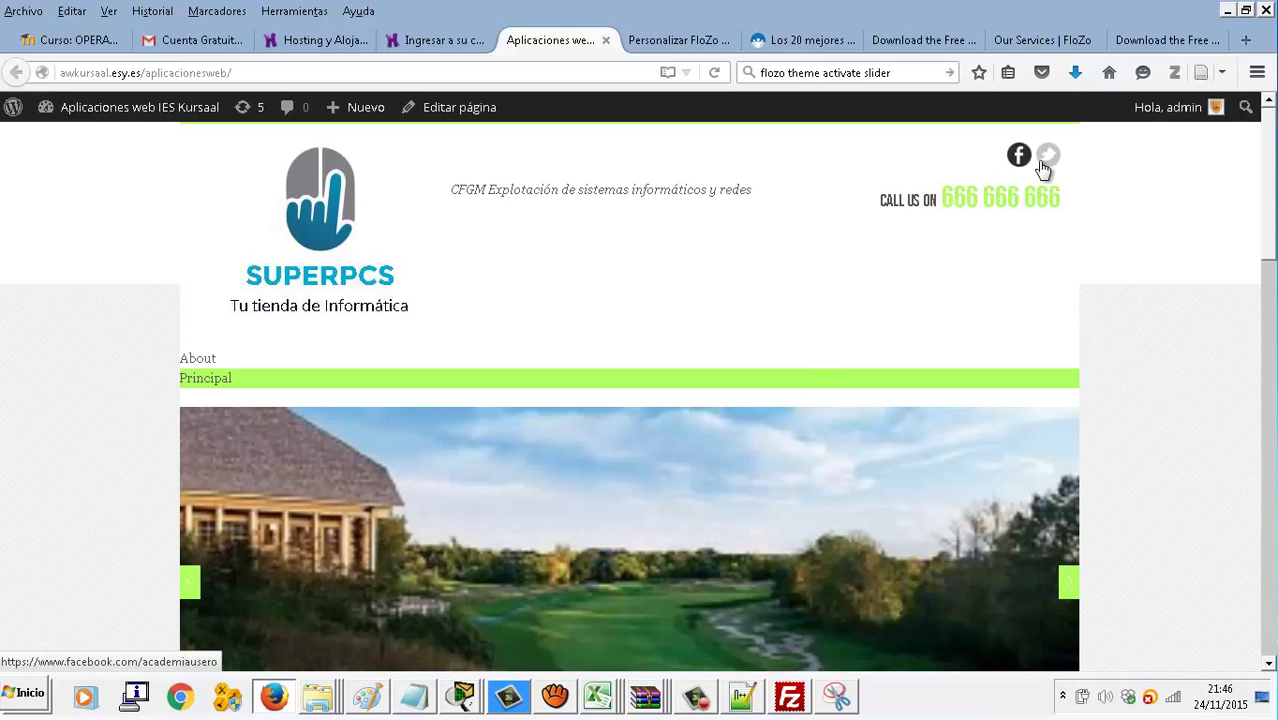
pyautogui.scroll(-10, 890, 262)
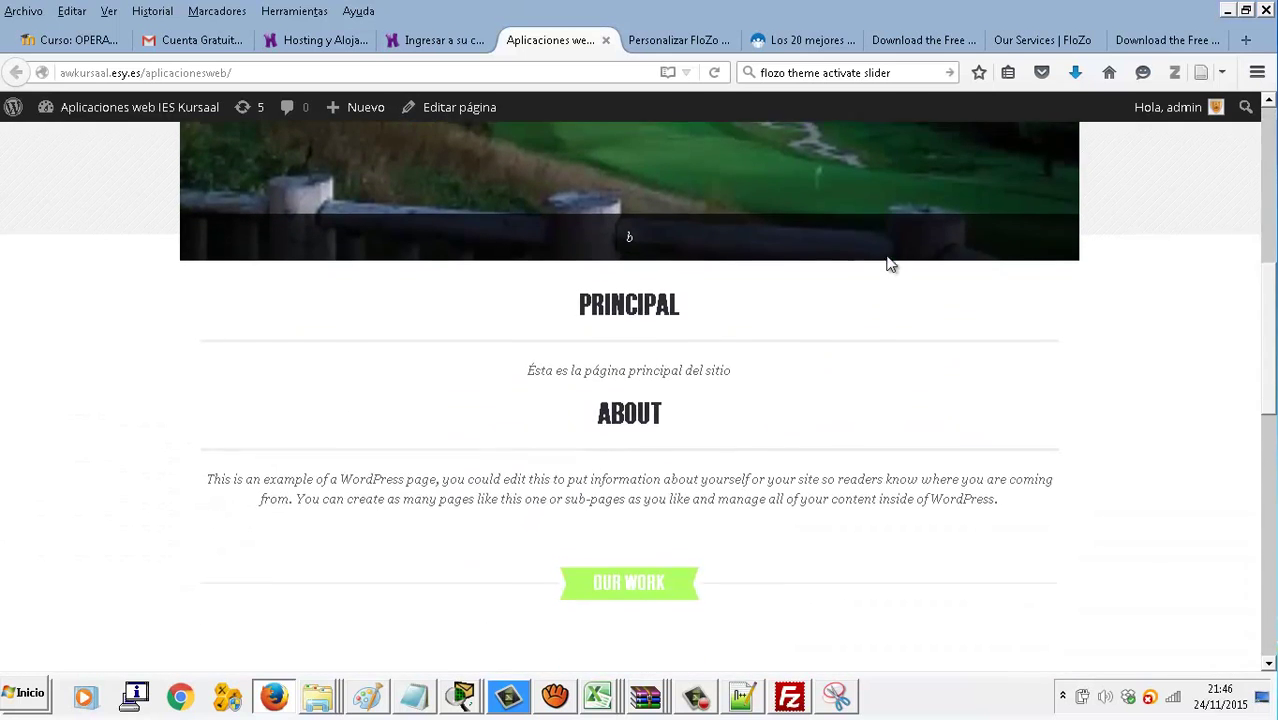
pyautogui.scroll(-4, 890, 264)
pyautogui.scroll(2, 890, 264)
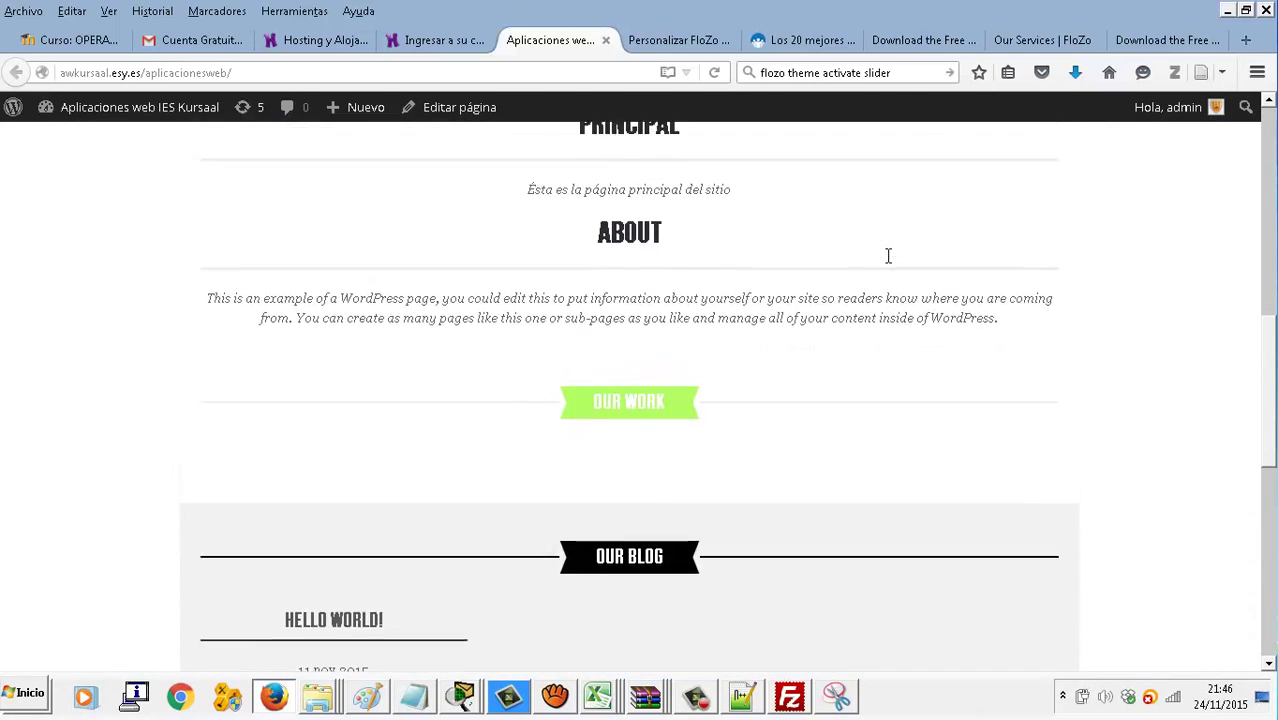
pyautogui.scroll(-2, 890, 264)
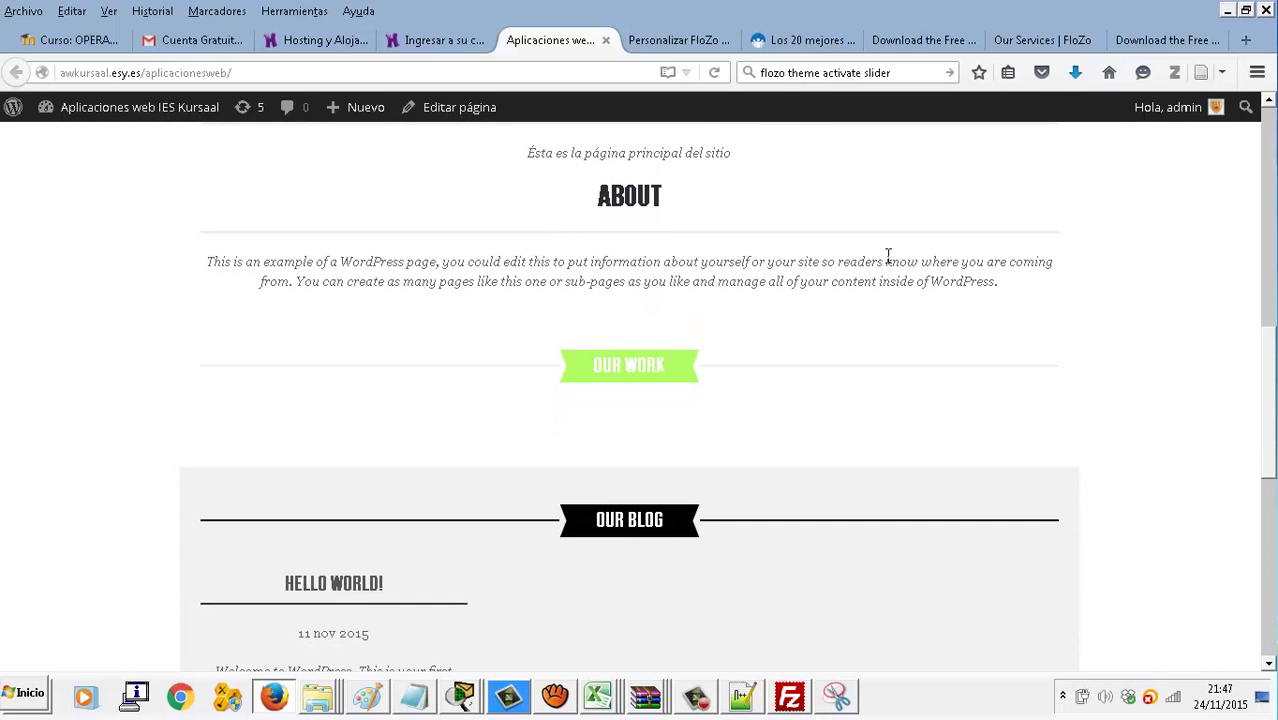
pyautogui.scroll(-6, 889, 260)
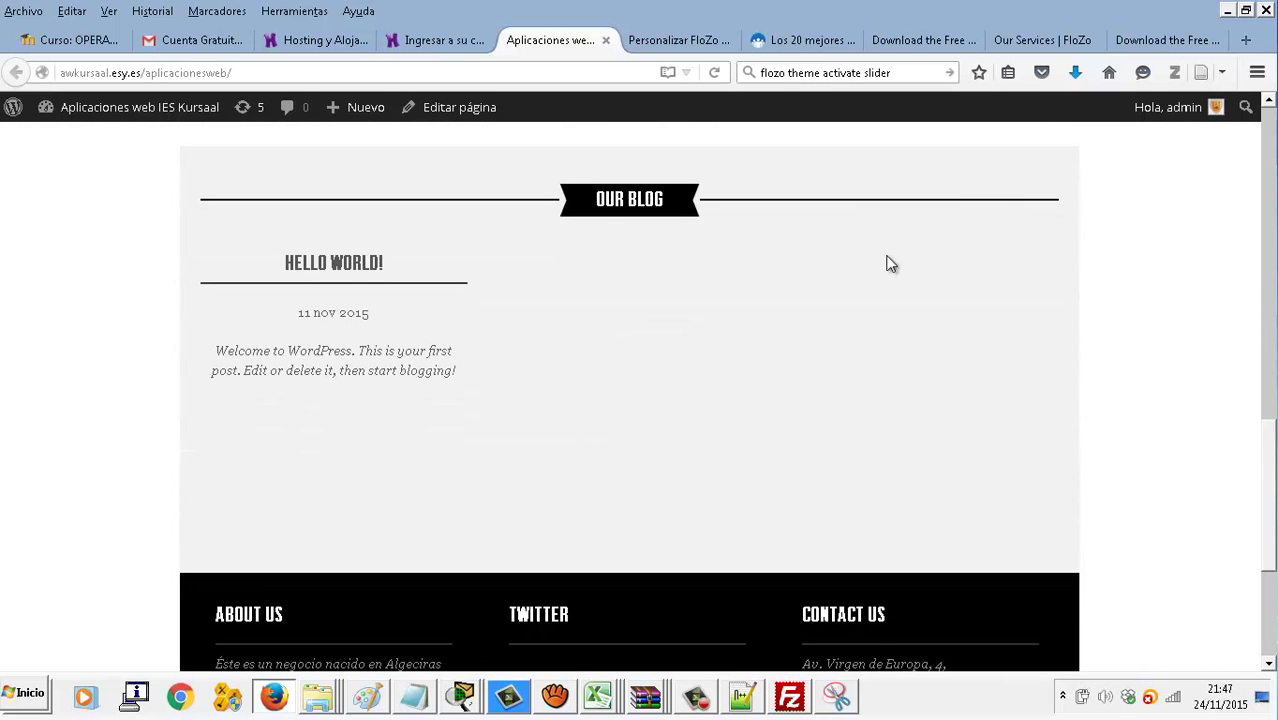
pyautogui.scroll(-5, 891, 264)
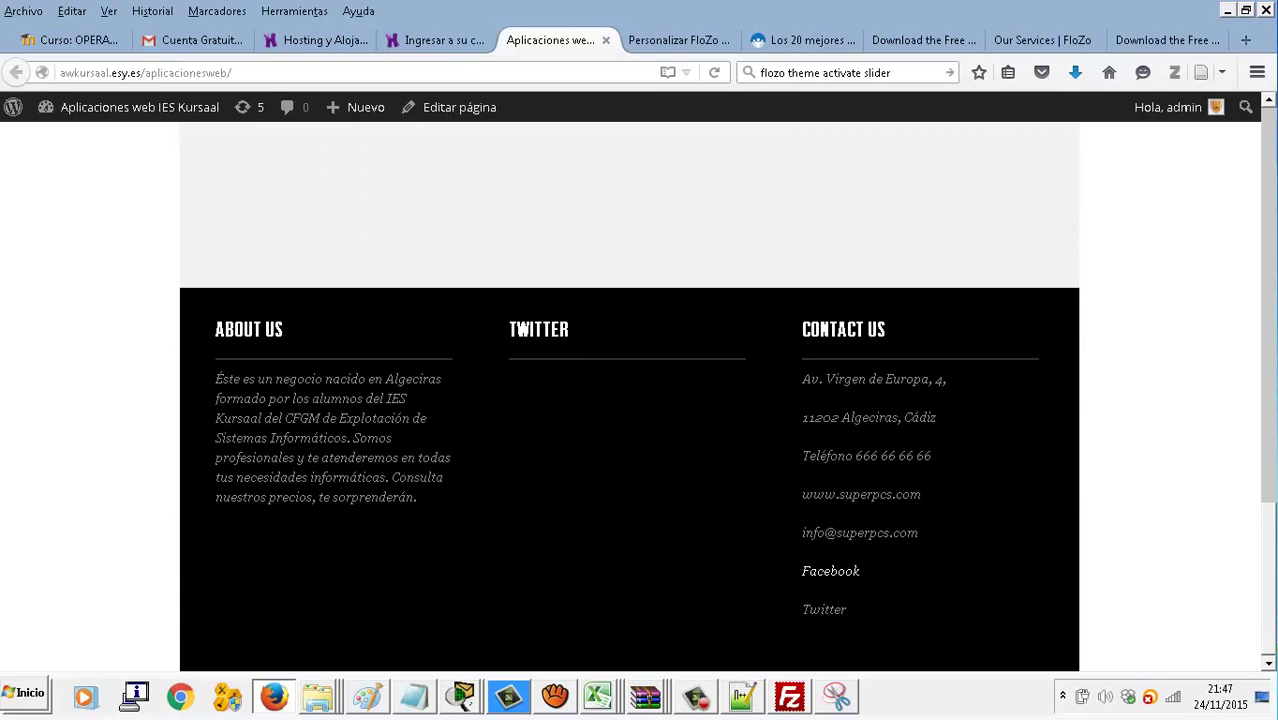